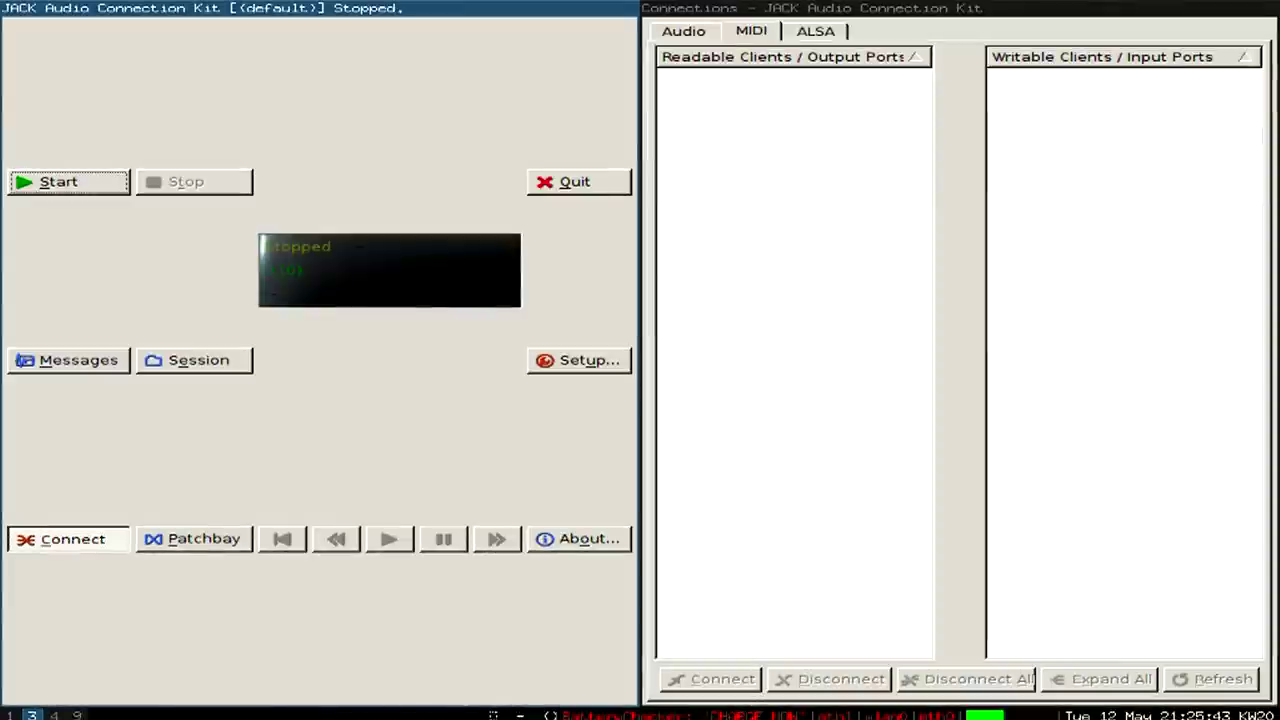
Step: Start the JACK server and switch to workspace 4
left_click(103, 190)
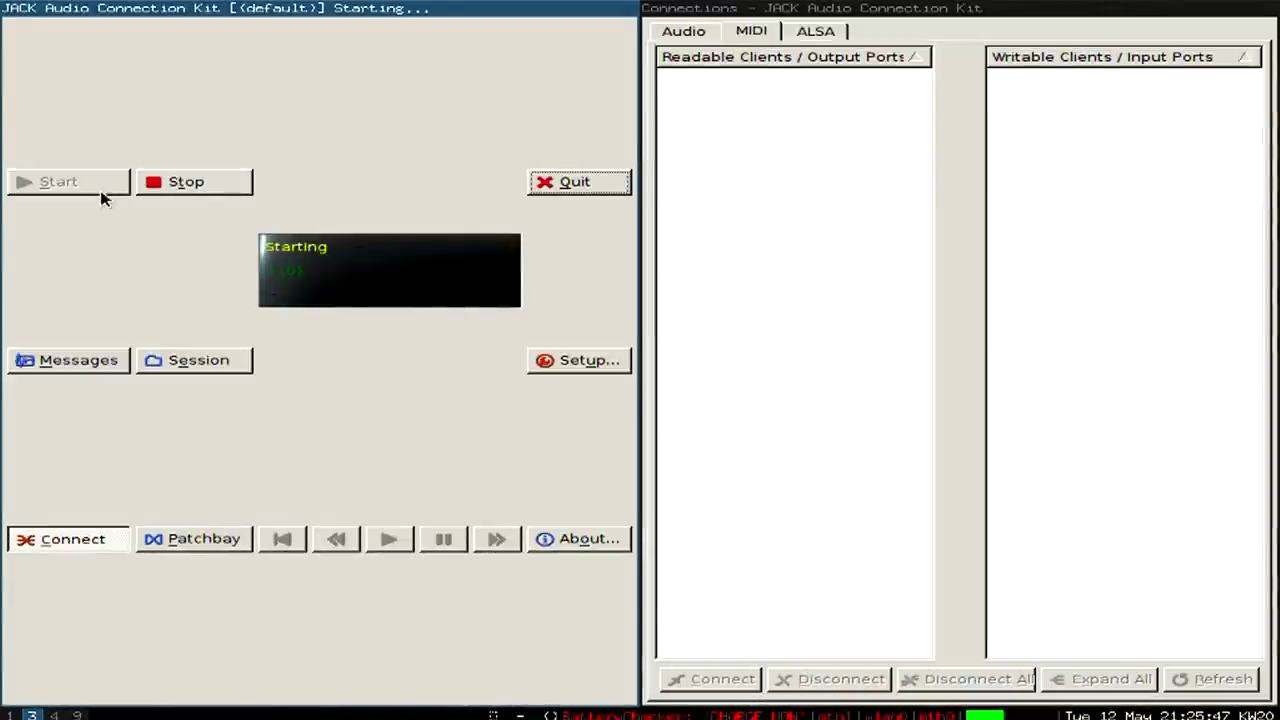
key("super+4")
key("super+3")
key("super+4")
Step: Open a terminal and run the MIDI bridge with the command a2jmidid -e
key("super+shift+Return")
type("a2")
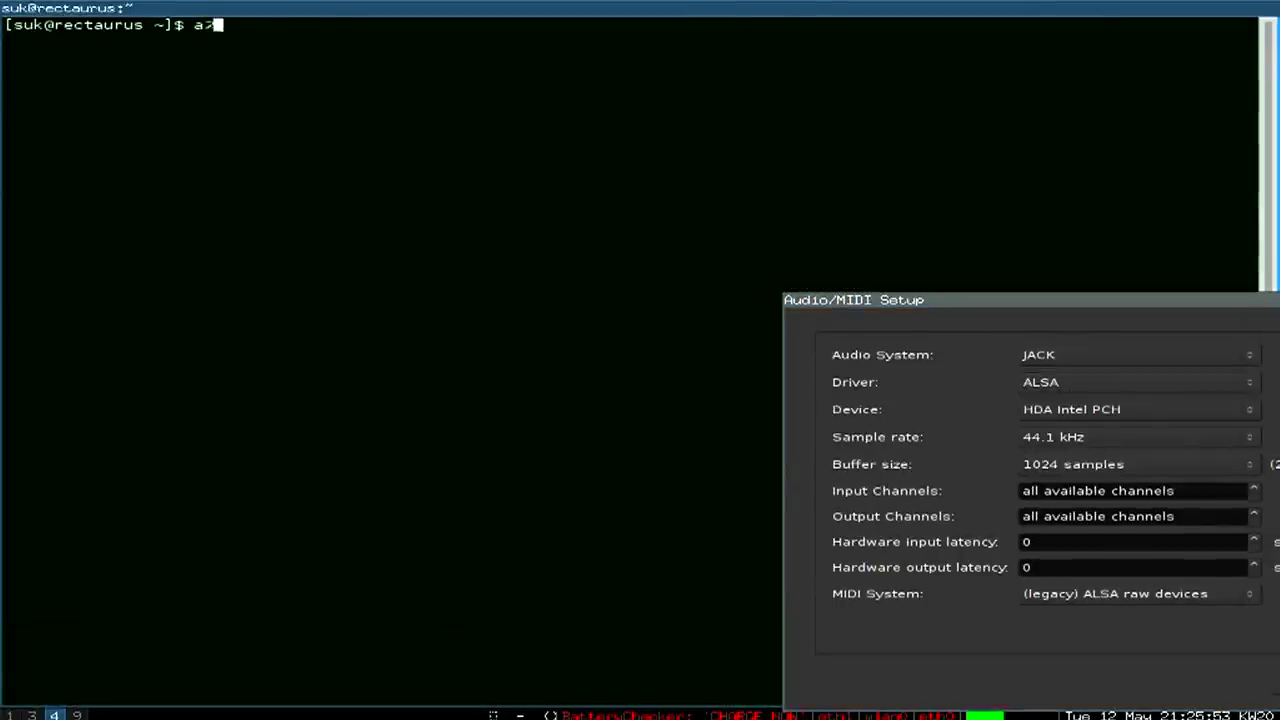
type("j")
key("BackSpace")
type("j")
key("Tab")
key("Tab")
key("Tab")
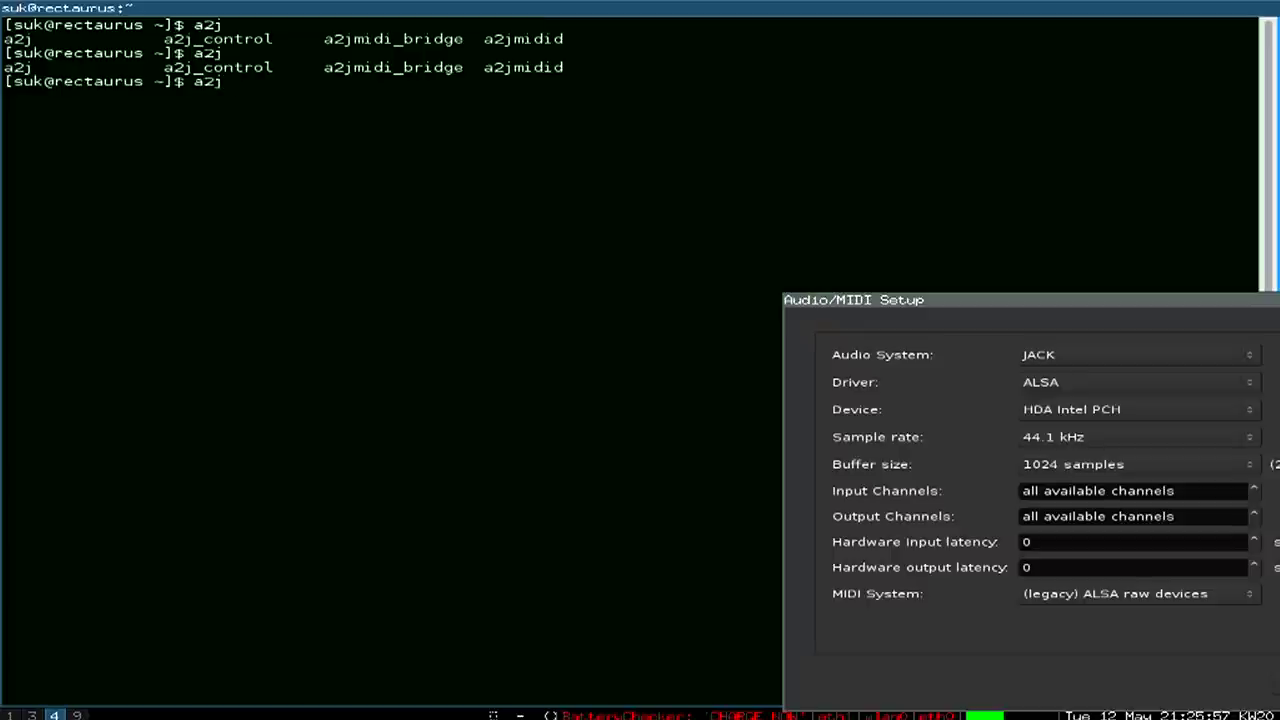
type("midid -e")
key("Return")
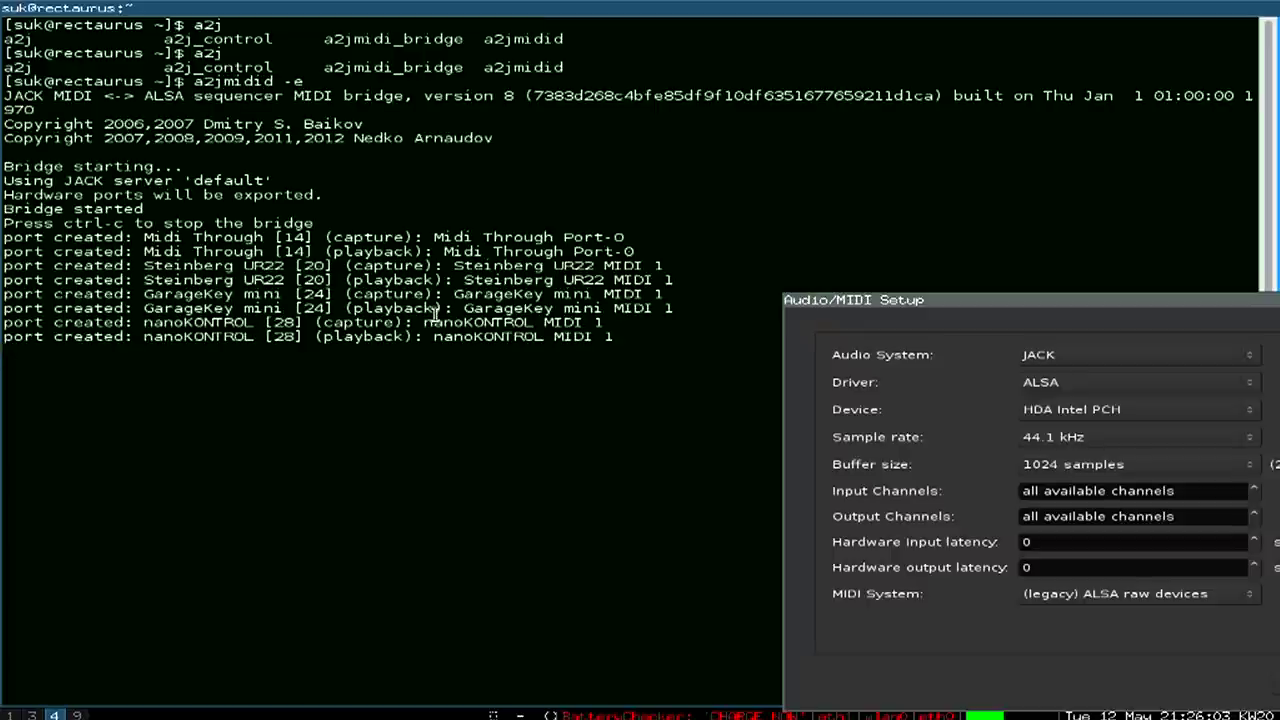
Step: Stop the running MIDI bridge and start a screen session in the terminal
key("ctrl+c")
key("Return")
type("scren")
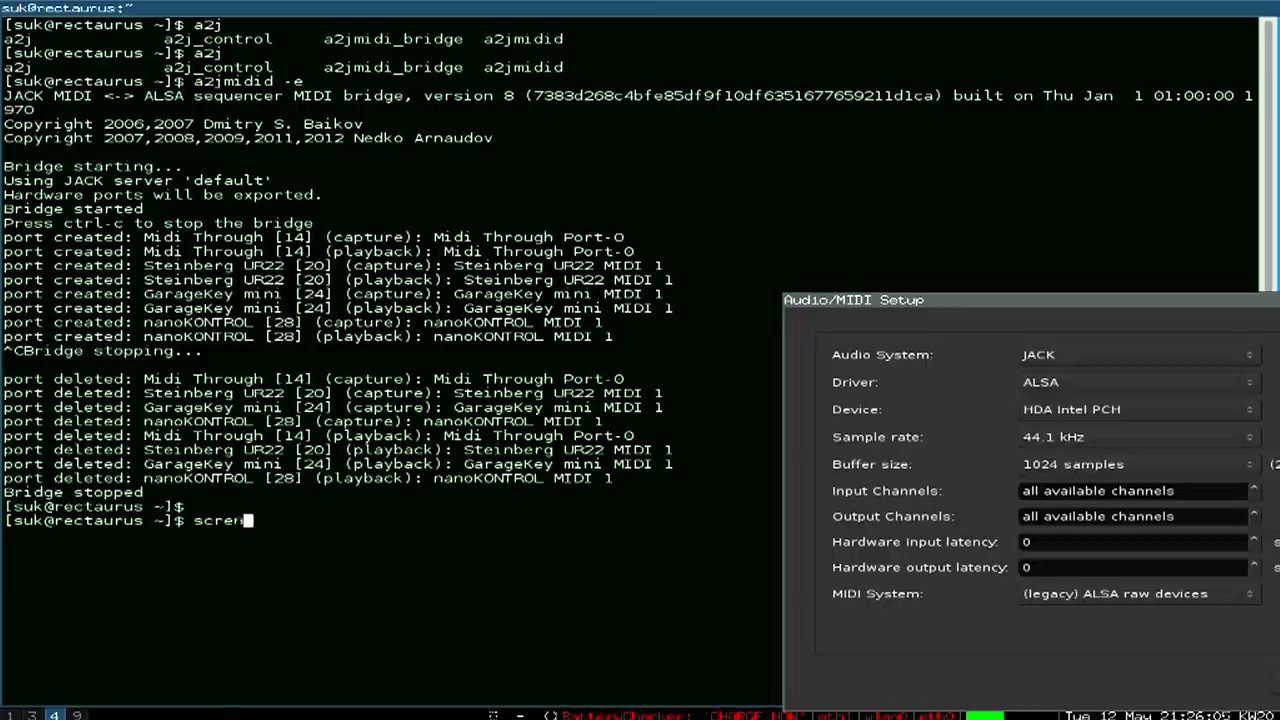
key("Return")
type("screen")
key("Return")
key("Return")
key("Return")
Step: Run the MIDI bridge in an endless loop with the command while true ; do a2jmidid -e ; done
type("while true")
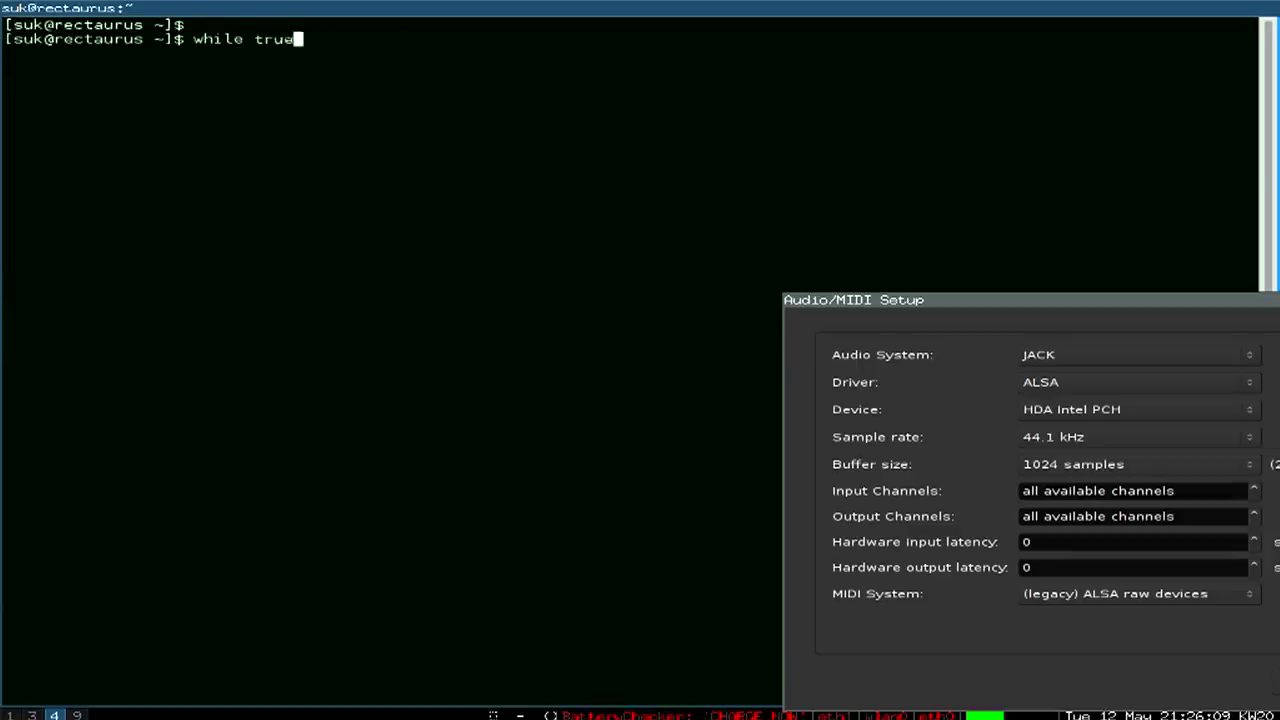
type(" ; do a2")
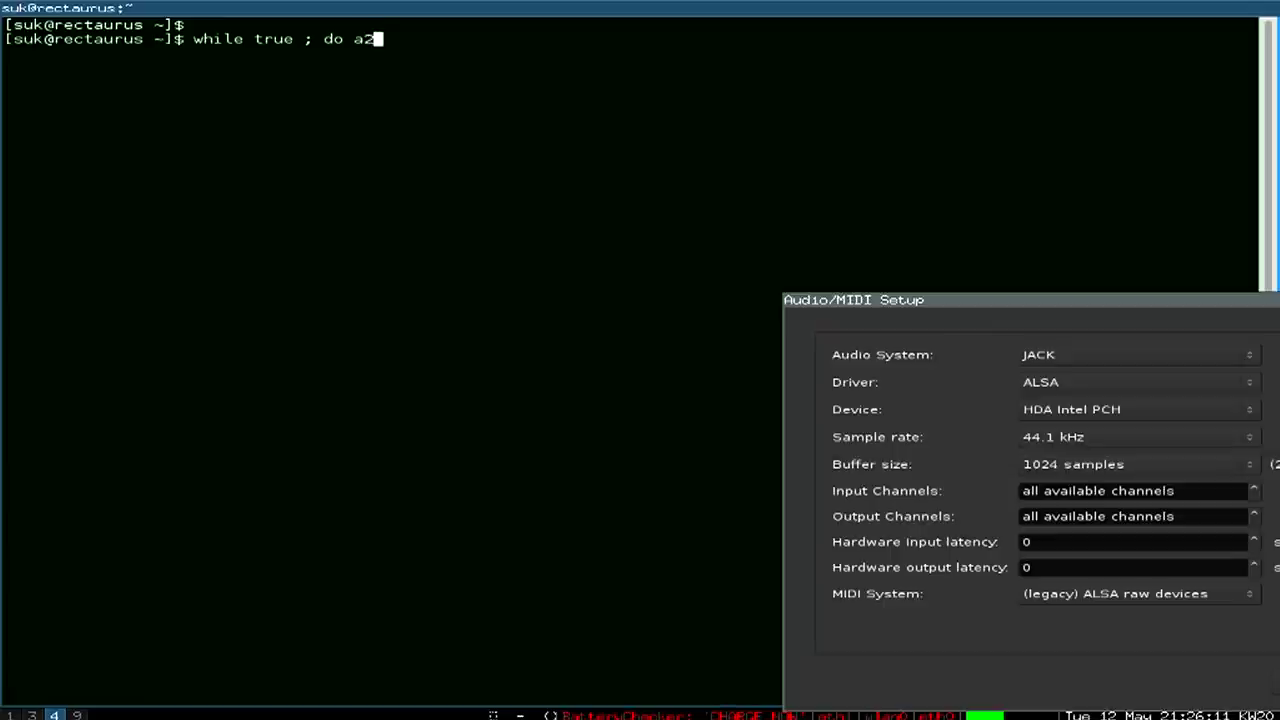
type("jmidid")
key("BackSpace")
key("BackSpace")
key("BackSpace")
key("BackSpace")
key("BackSpace")
type("mid")
key("BackSpace")
type("did")
key("BackSpace")
key("BackSpace")
type("id -e ; done")
key("Return")
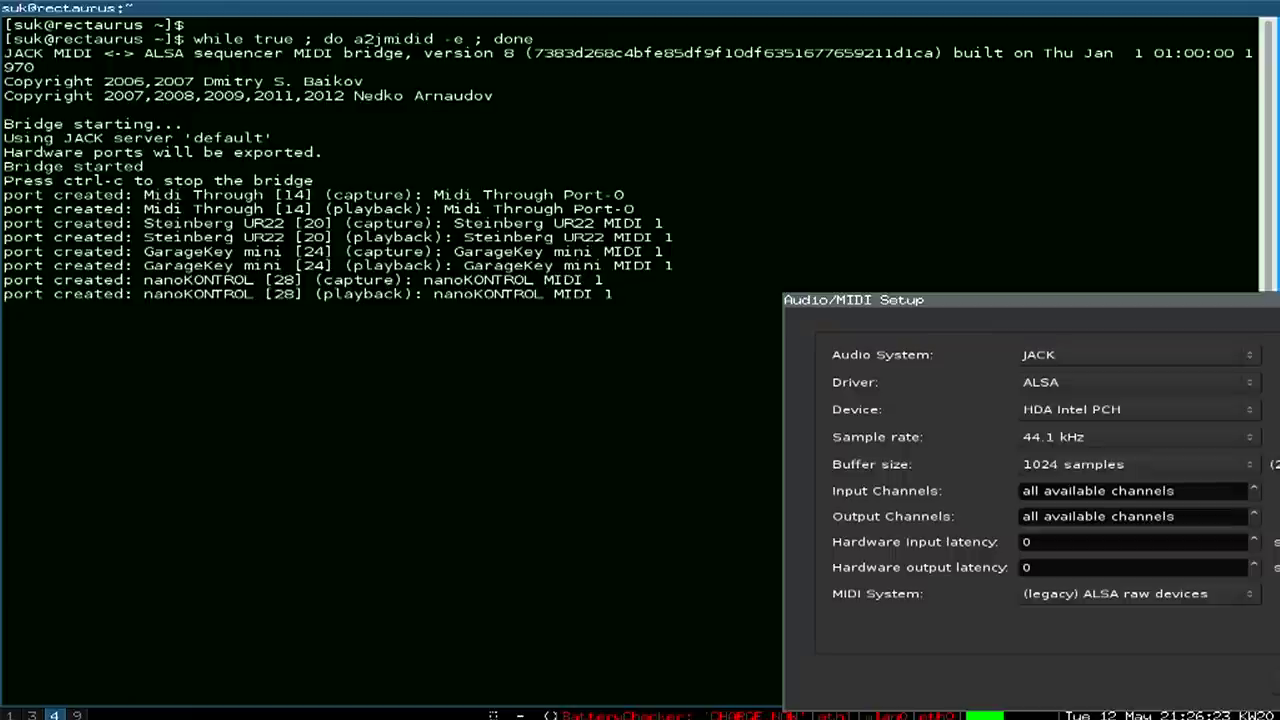
Step: Accept Ardour's Audio/MIDI Setup and dismiss the session loading error
key("Return")
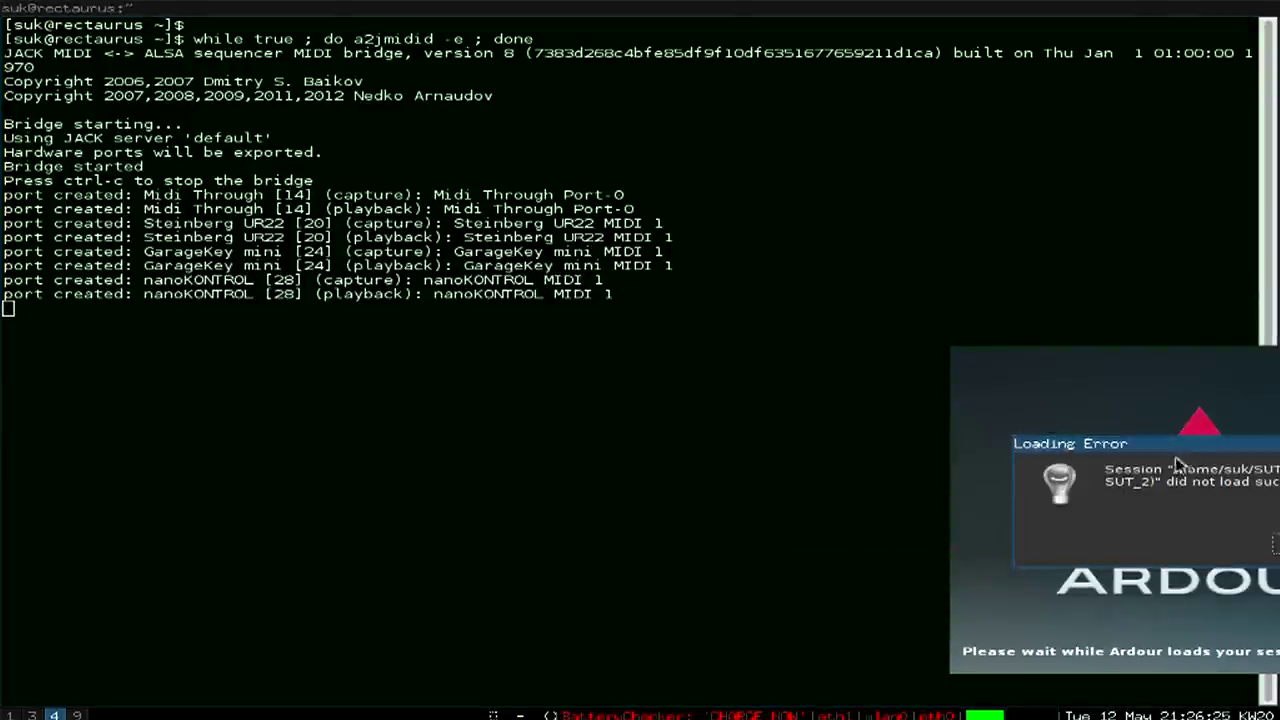
key("Return")
key("Escape")
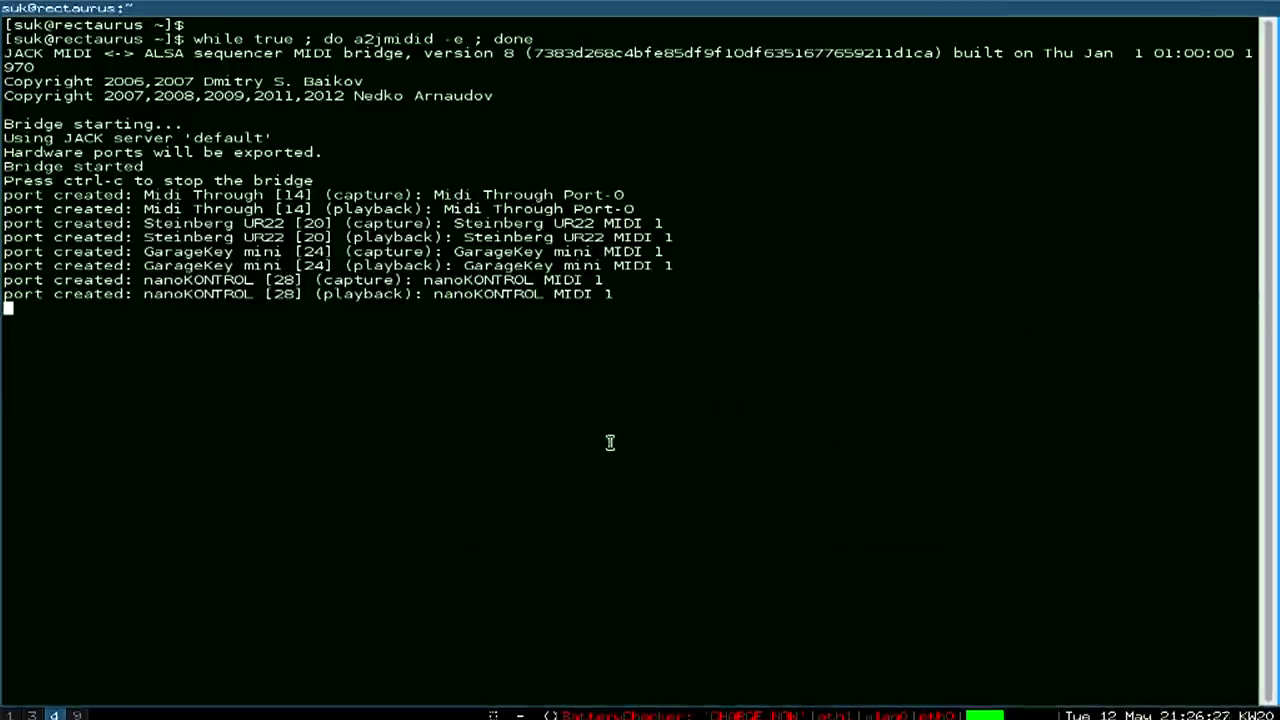
Step: Launch Ardour on workspace 5 and load the recent session SUT_2
key("super+3")
key("super+4")
key("super+5")
key("alt+F2")
key("Return")
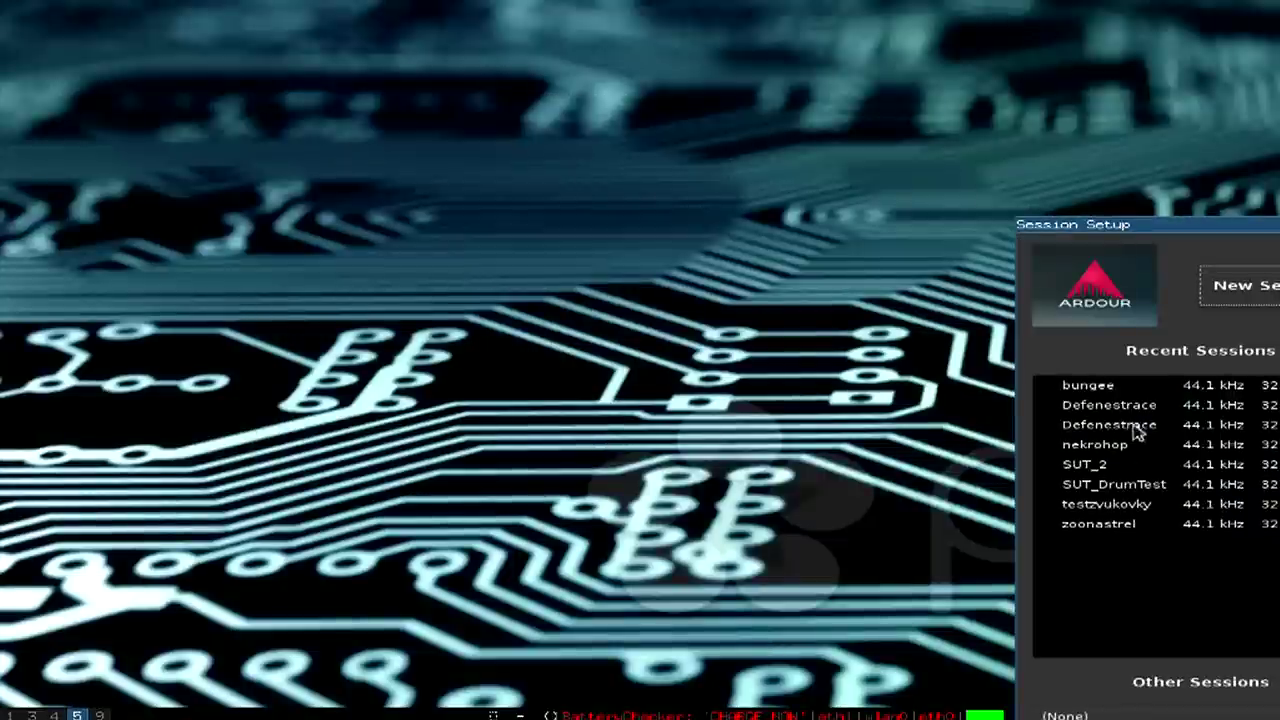
double_click(1147, 463)
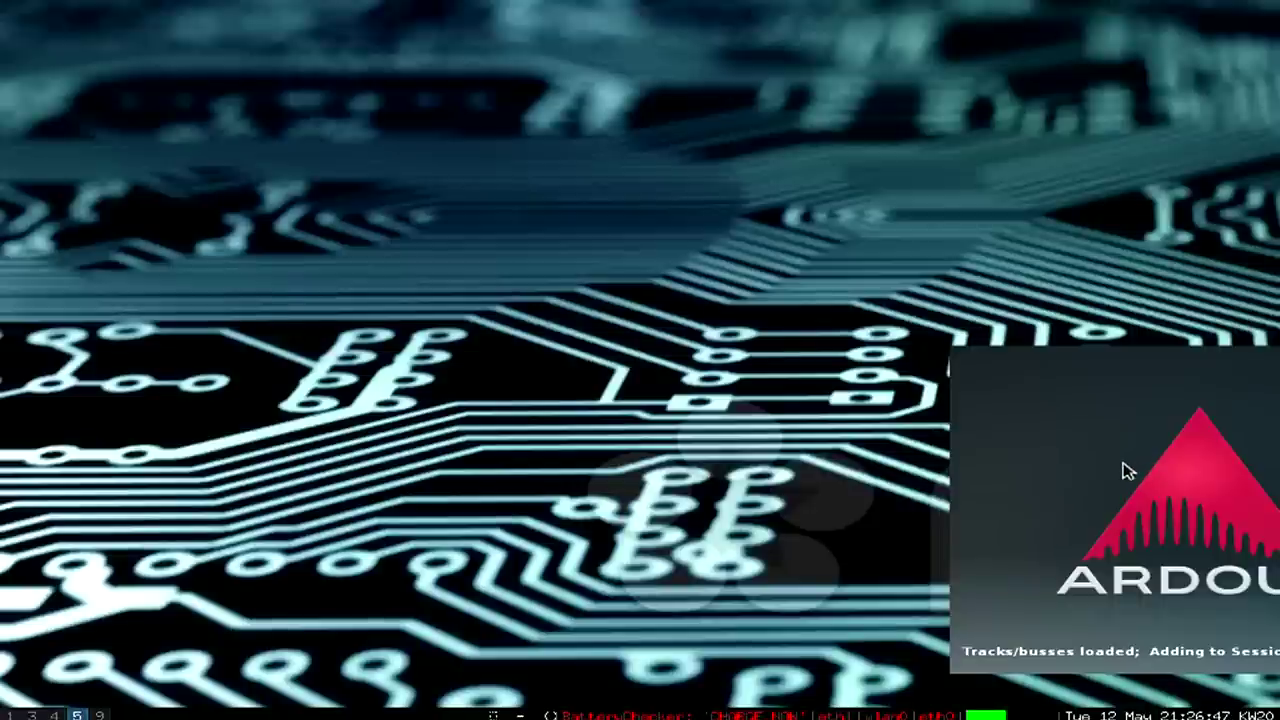
left_click(1057, 491)
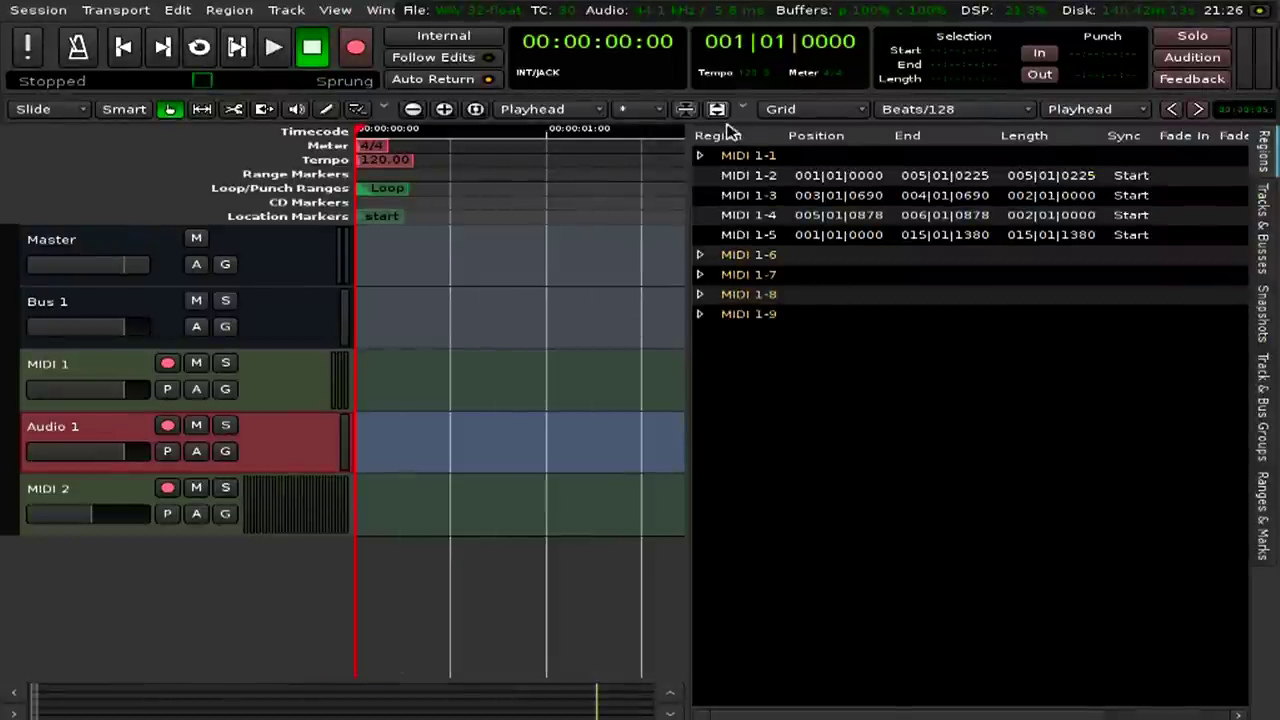
Step: Hide the editor's Regions list and show the Mixer window across the full workspace
left_click(1263, 148)
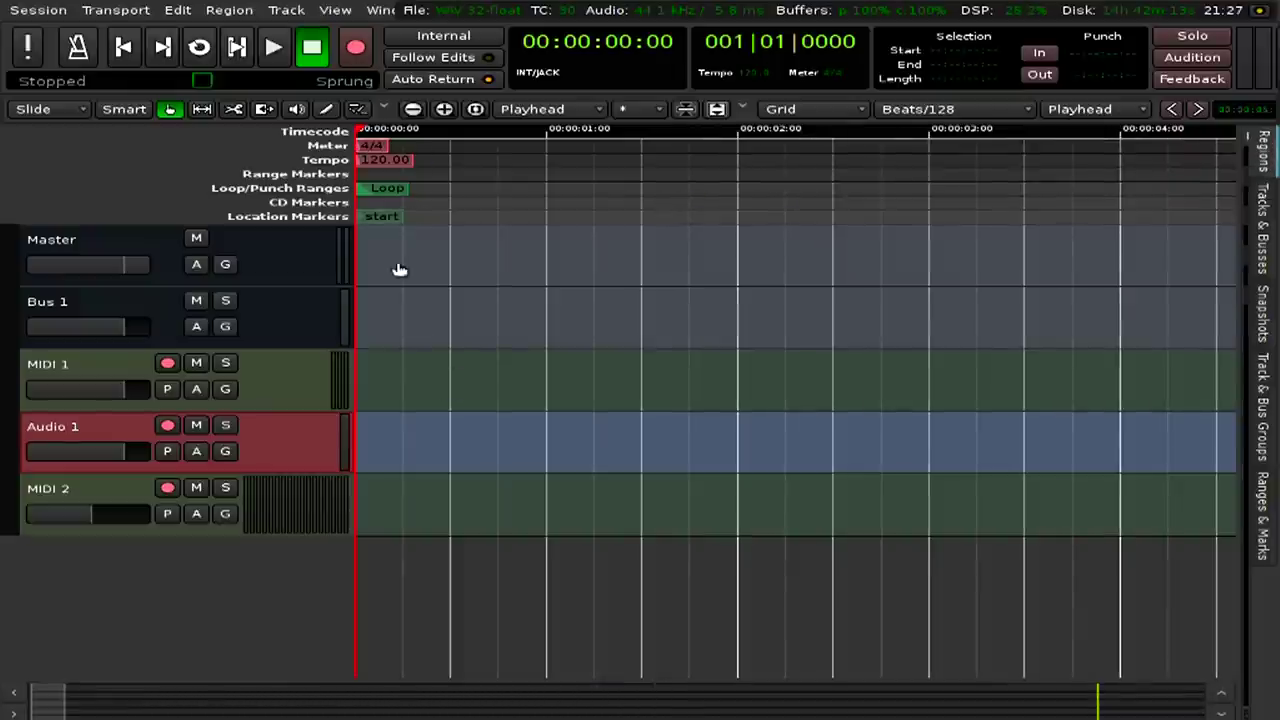
key("alt+m")
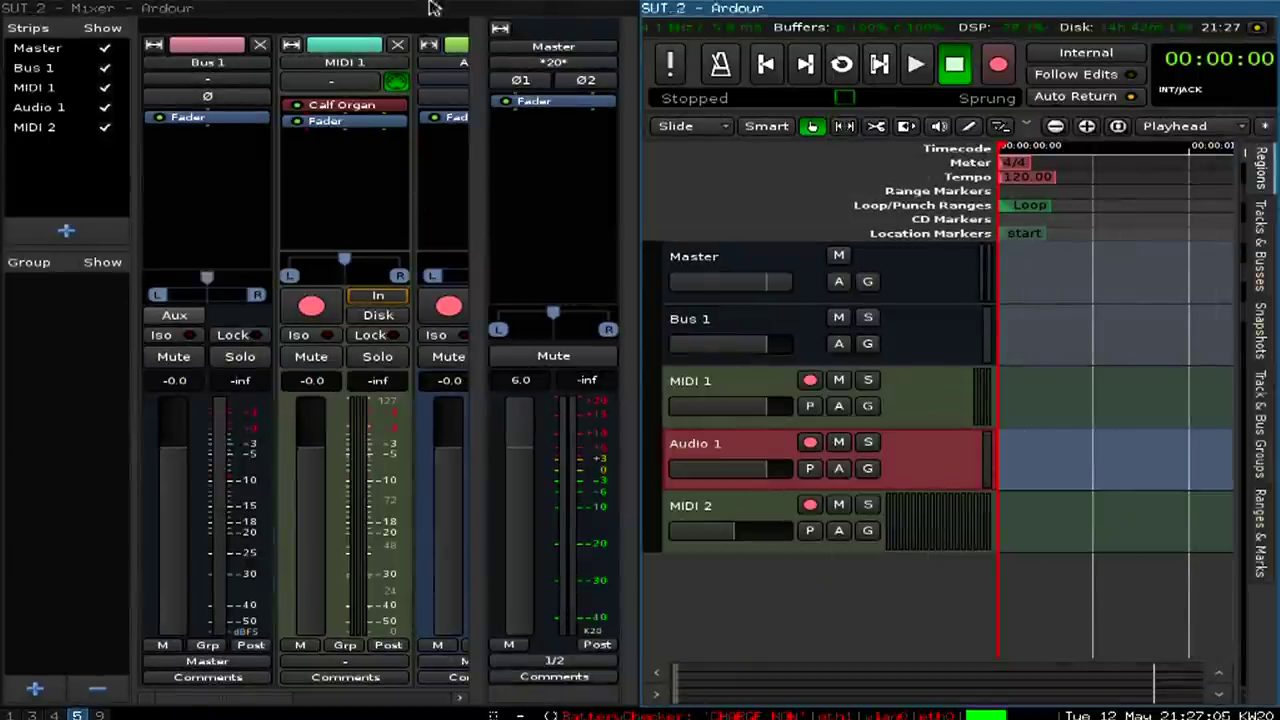
double_click(517, 9)
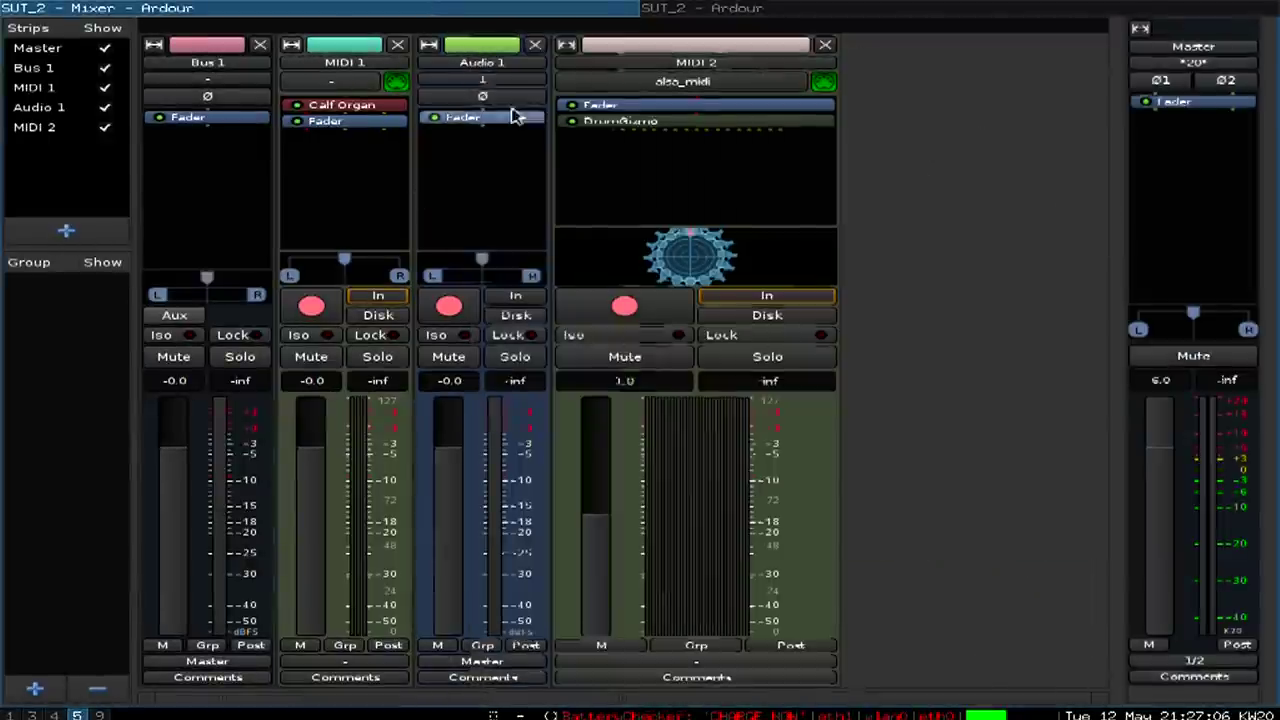
Step: Open the DrumGizmo plugin on the MIDI 2 strip and dismiss the audio backend shutdown alert
double_click(592, 124)
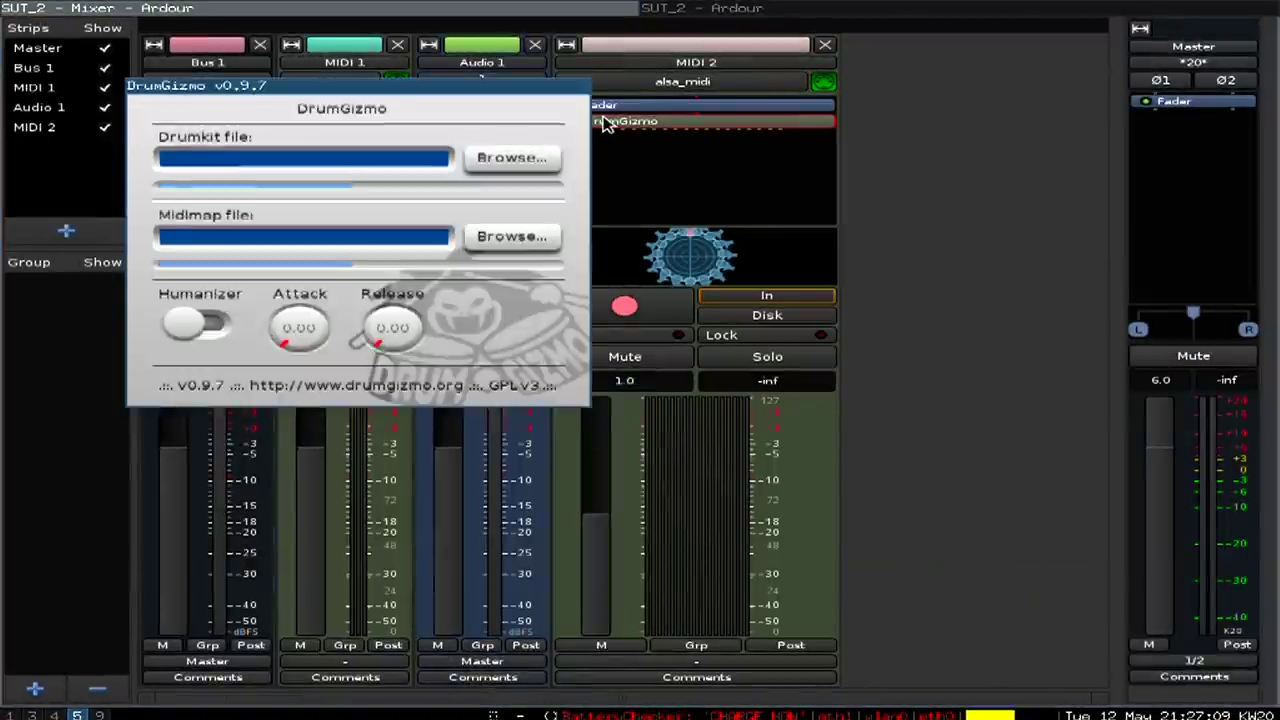
left_click(777, 393)
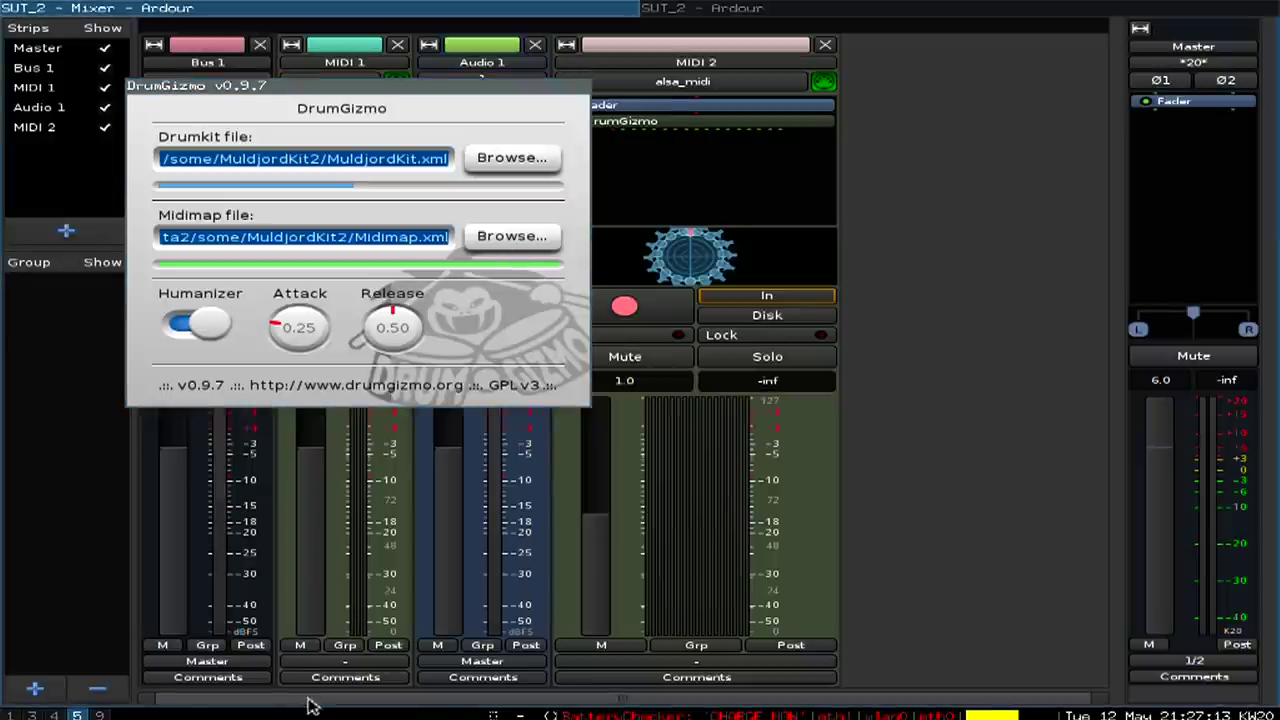
Step: Detach the screen session running the MIDI bridge on workspace 4 and close its terminal
key("alt+4")
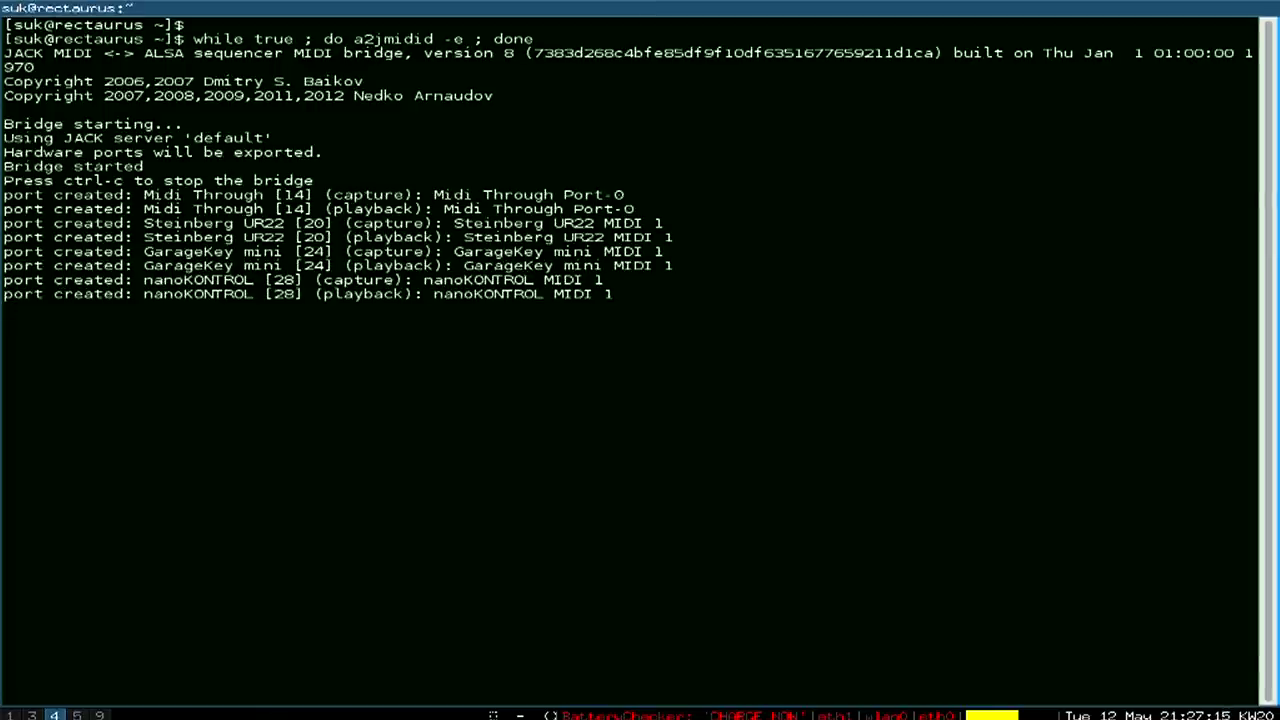
key("ctrl+a")
key("d")
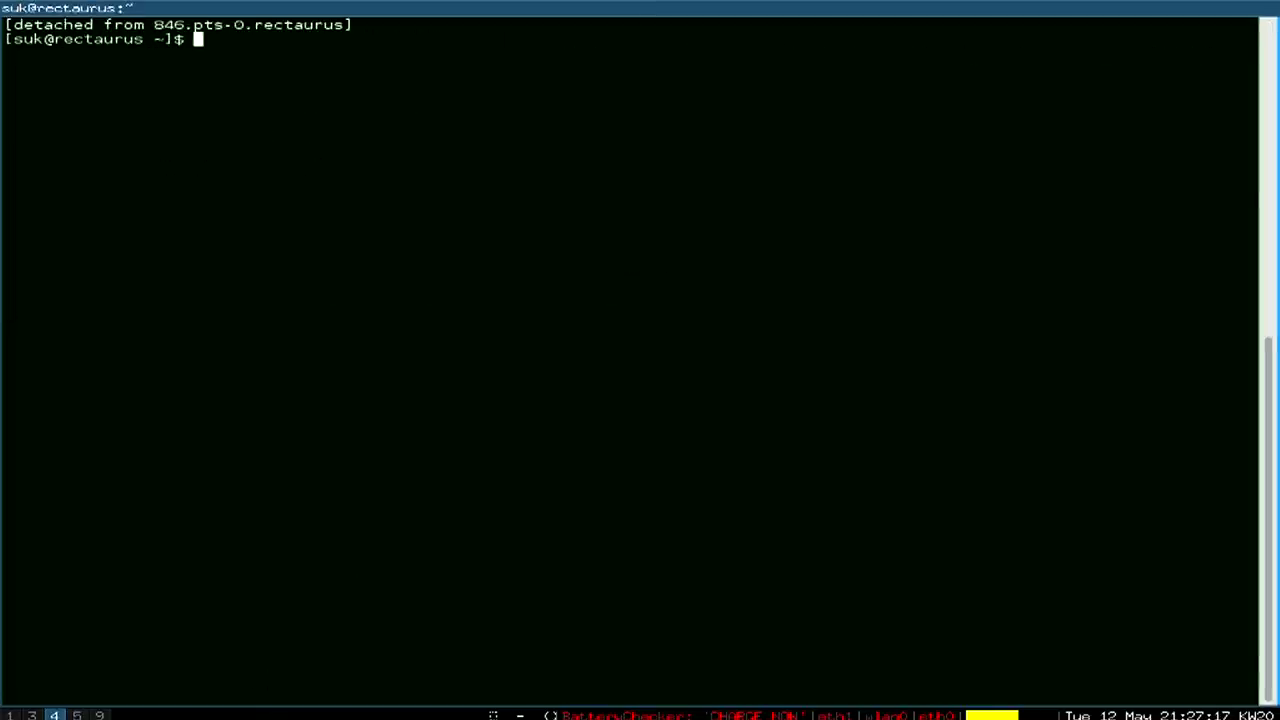
key("ctrl+d")
Step: Check the JACK MIDI clients on workspace 3, and return to Ardour to move the DrumGizmo window clear of the plugin's mixer entry
key("alt+3")
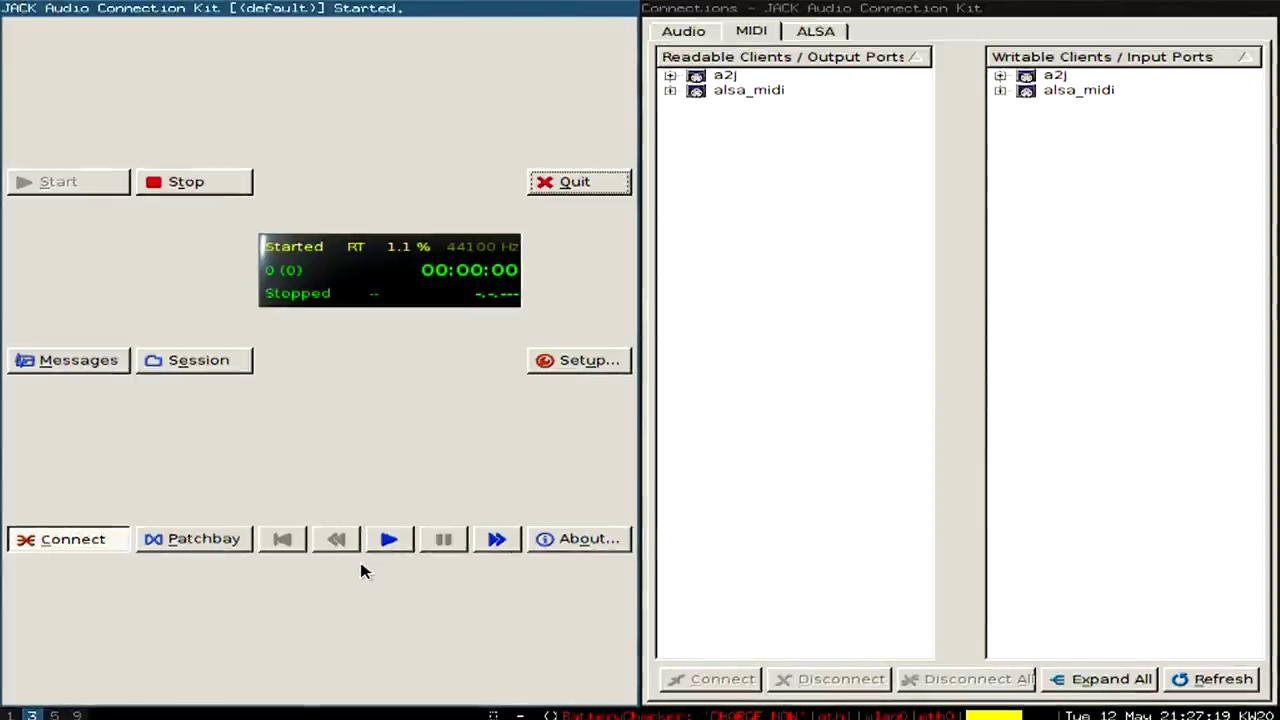
key("alt+5")
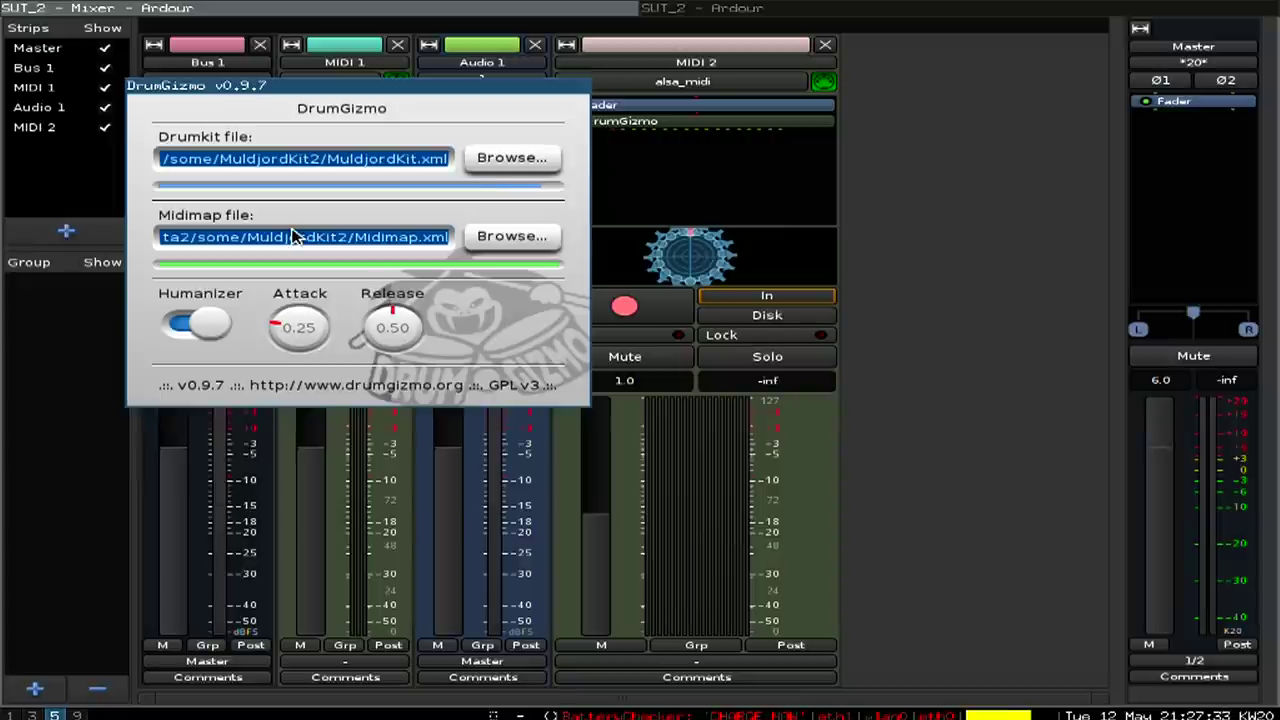
left_click_drag(368, 95, 792, 187)
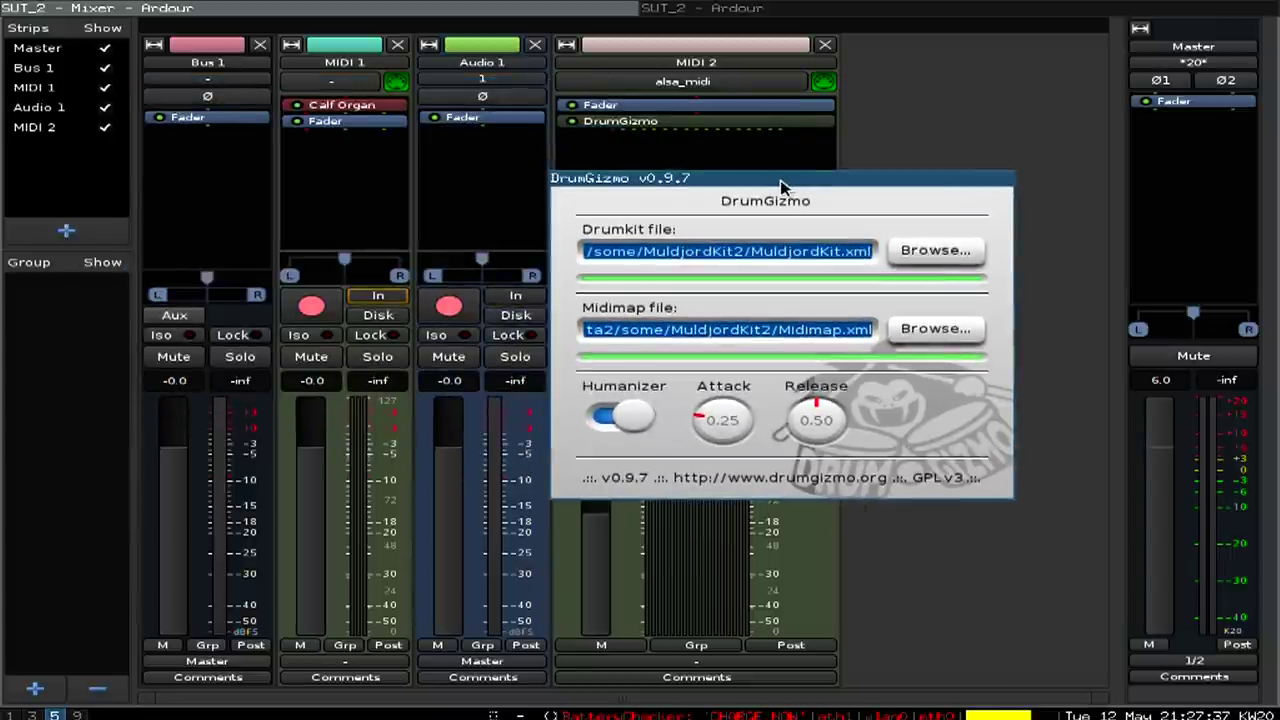
Step: Switch to JACK's MIDI connections and expand the a2j and alsa_midi clients in both the output and input port lists
key("super+3")
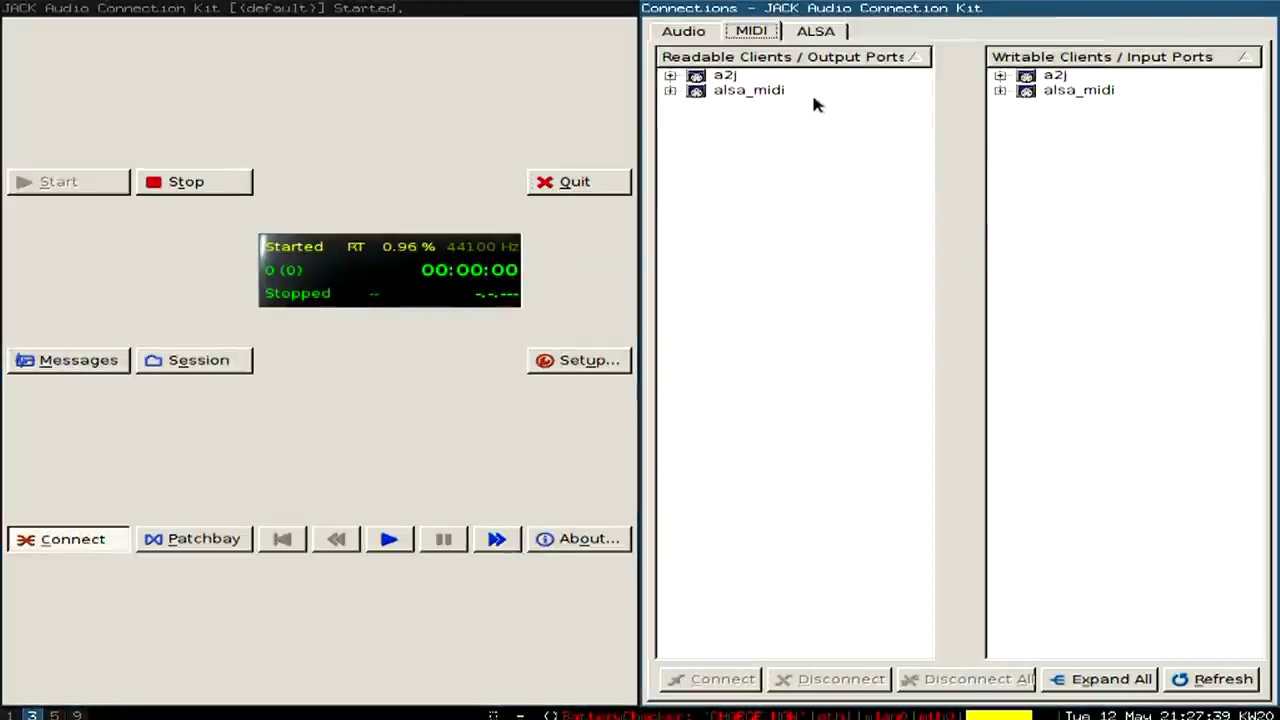
left_click(800, 92)
key("Right")
key("Up")
key("Right")
left_click(1098, 92)
key("Up")
key("Right")
key("Down")
key("Down")
key("Down")
key("Down")
key("Down")
key("Right")
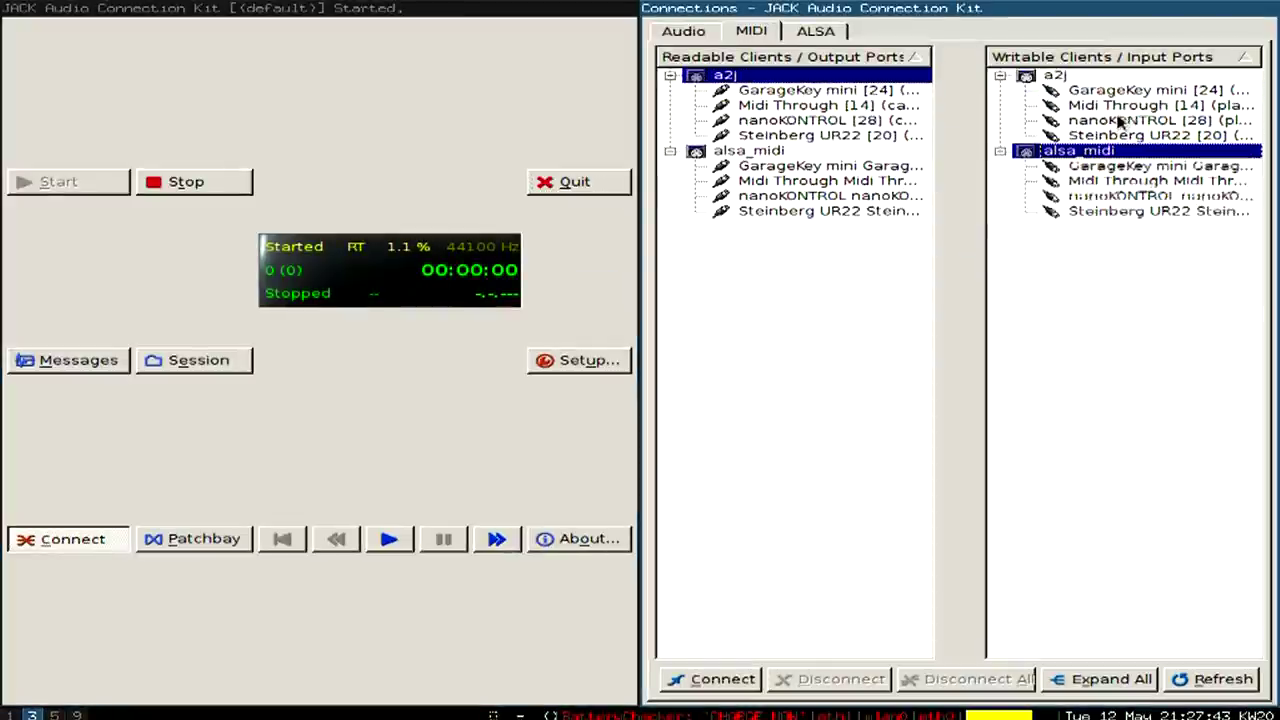
Step: Return to Ardour on workspace 5 and bring up the SUT_2 editor window
key("super+5")
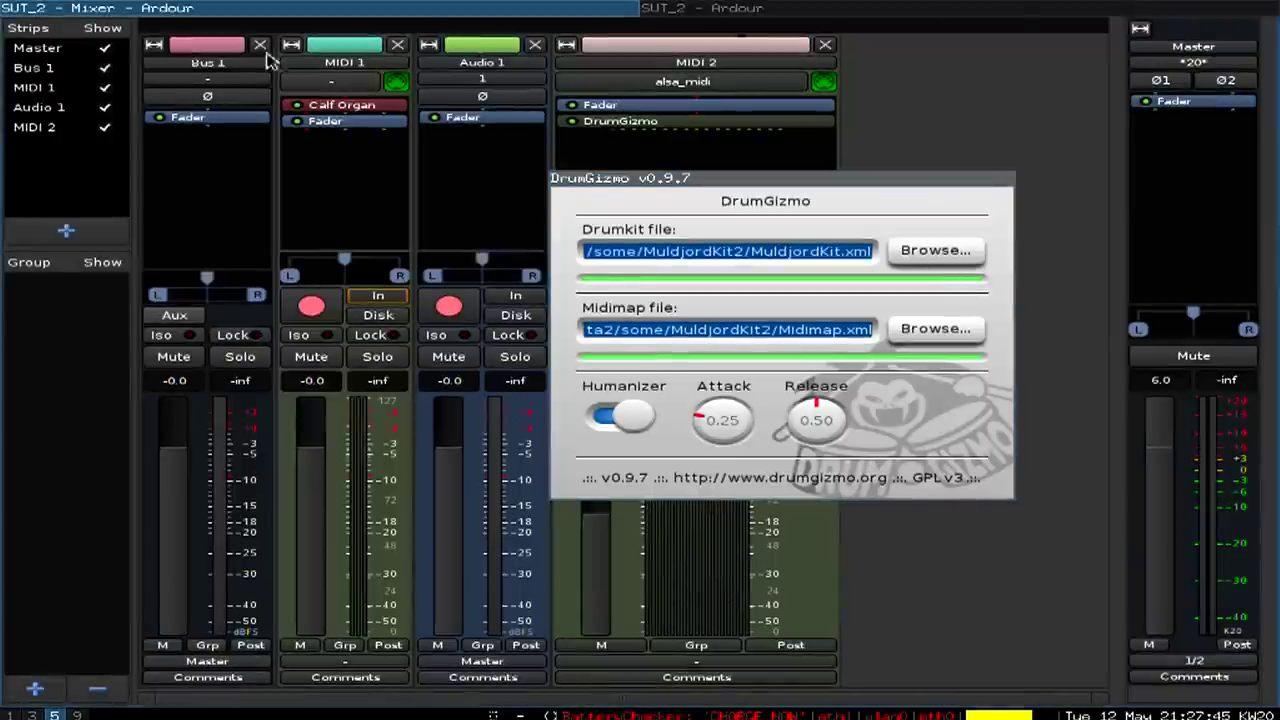
key("alt+m")
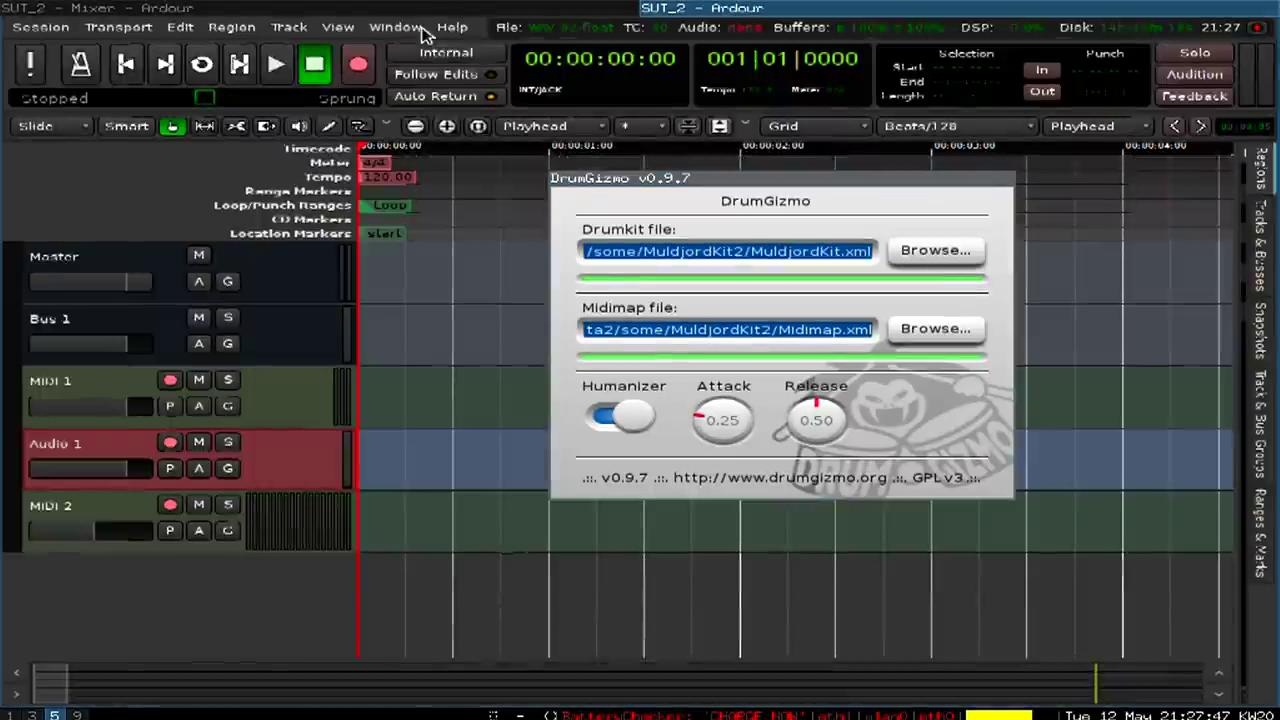
left_click(396, 27)
left_click(387, 47)
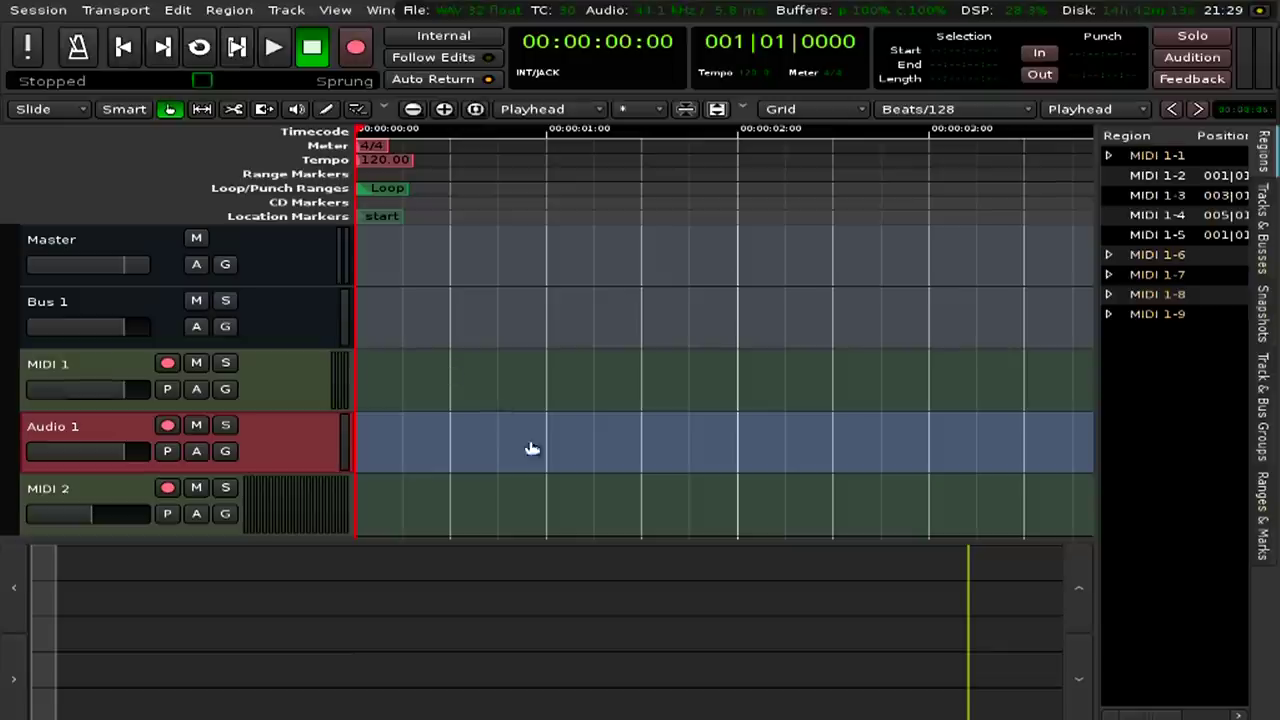
Step: Hide the Regions list in the SUT_2 editor and show the Mixer with the Master strip selected
scroll(593, 416, "down", 1)
scroll(593, 416, "up", 1)
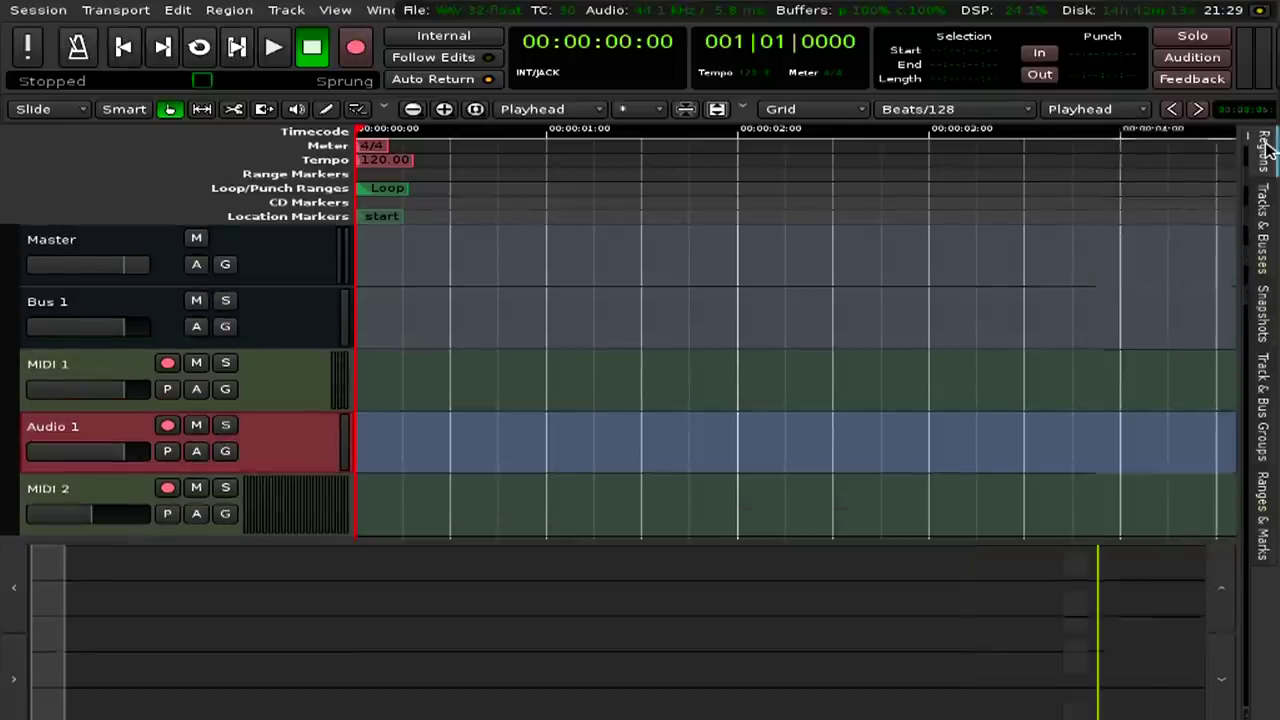
key("alt+m")
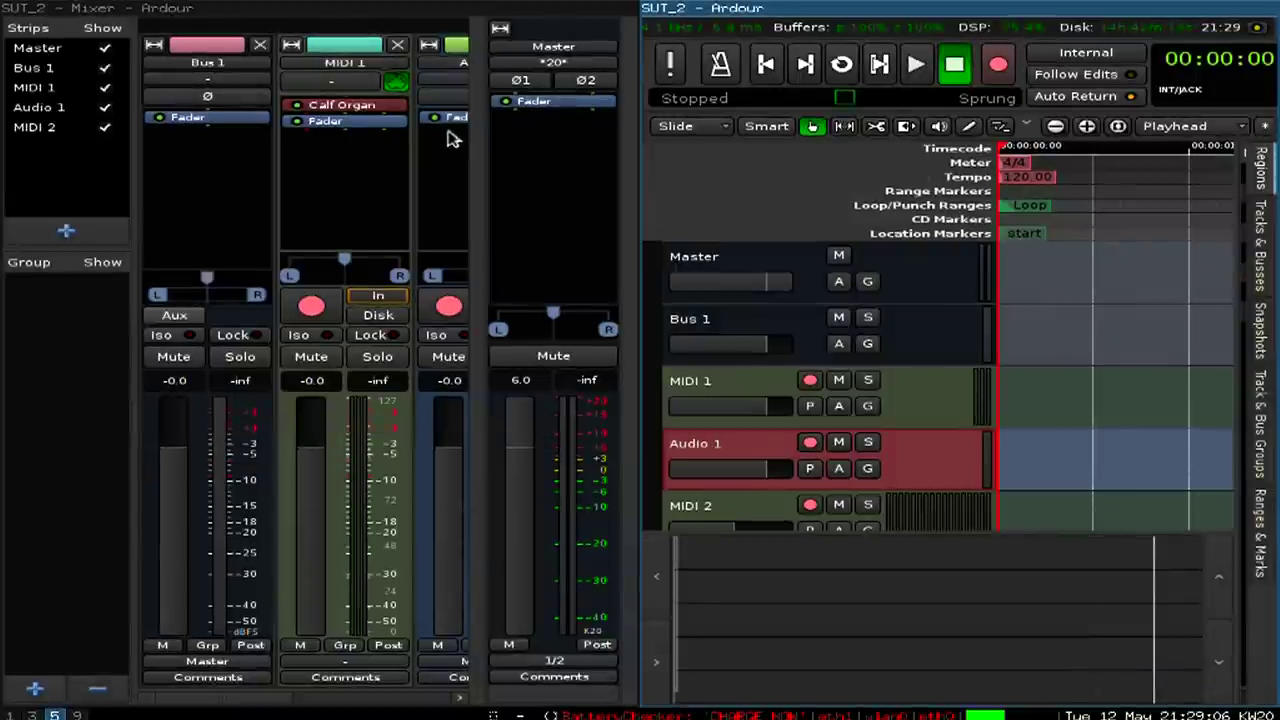
left_click(500, 191)
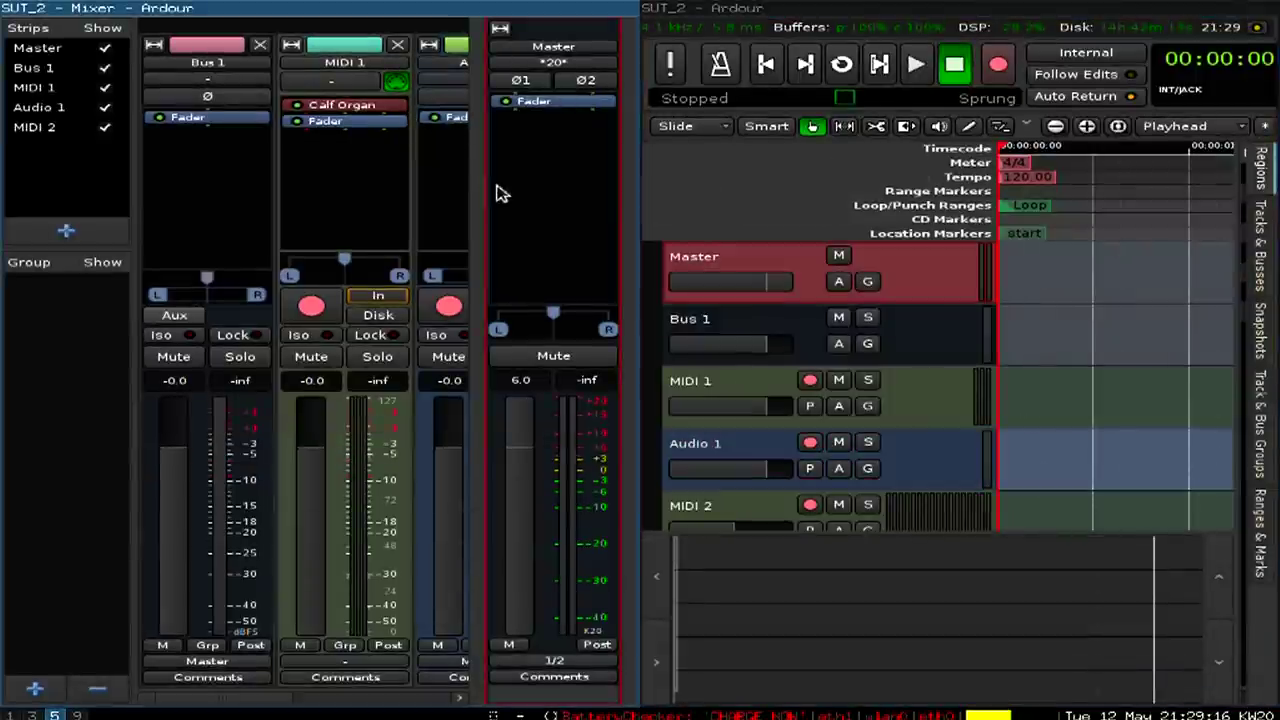
Step: Reopen DrumGizmo from the MIDI 2 strip and dismiss the audio backend shutdown alert
double_click(648, 124)
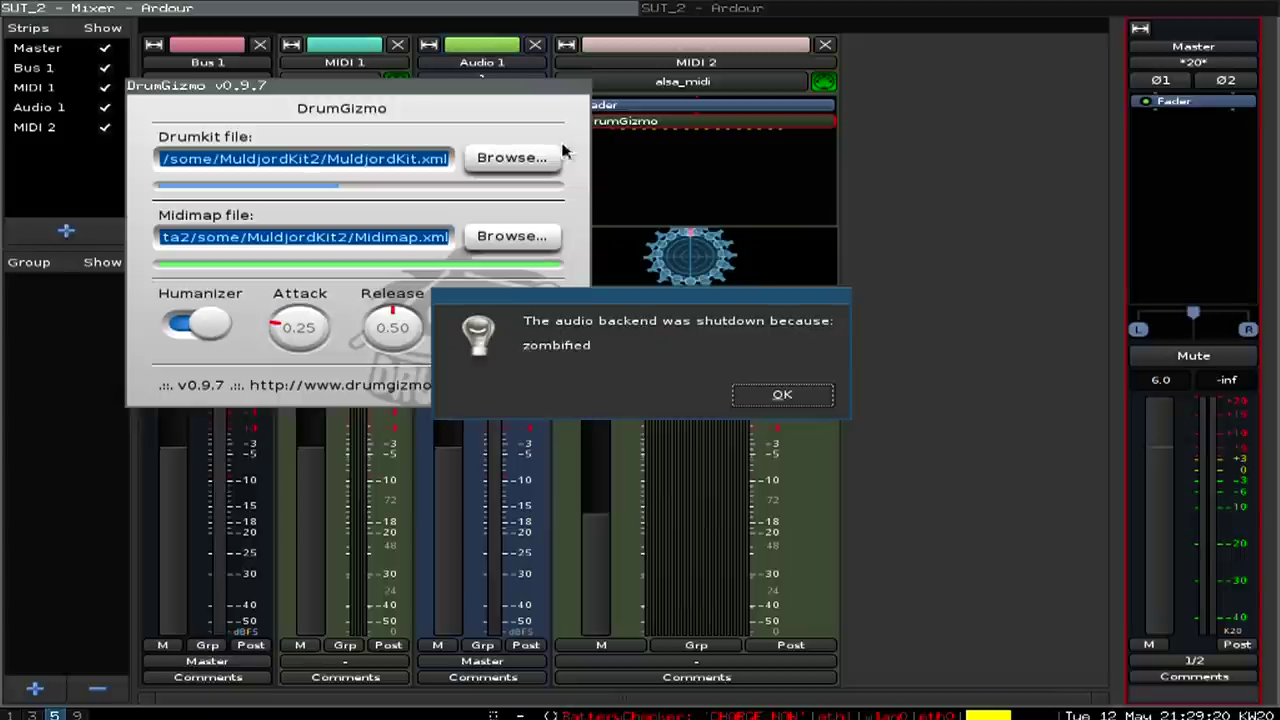
left_click(766, 397)
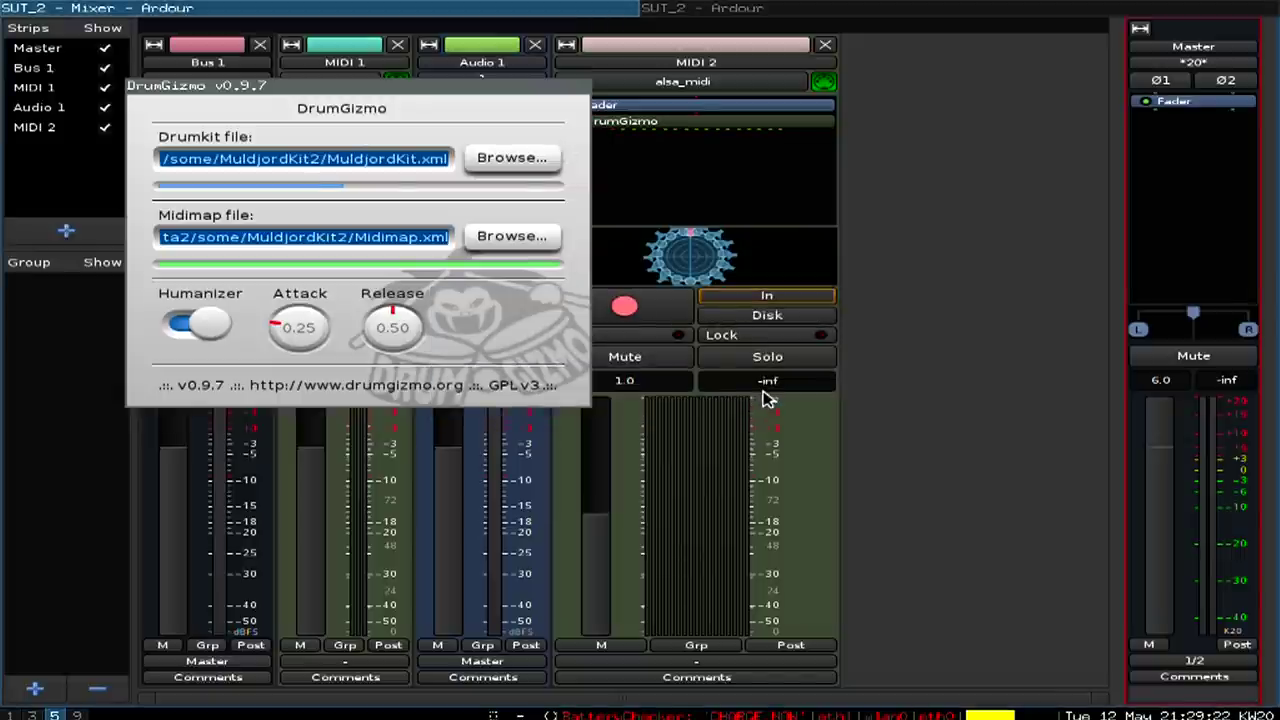
Step: Check the JACK server and its MIDI connections, and return to the SUT_2 editor window in Ardour
key("super+3")
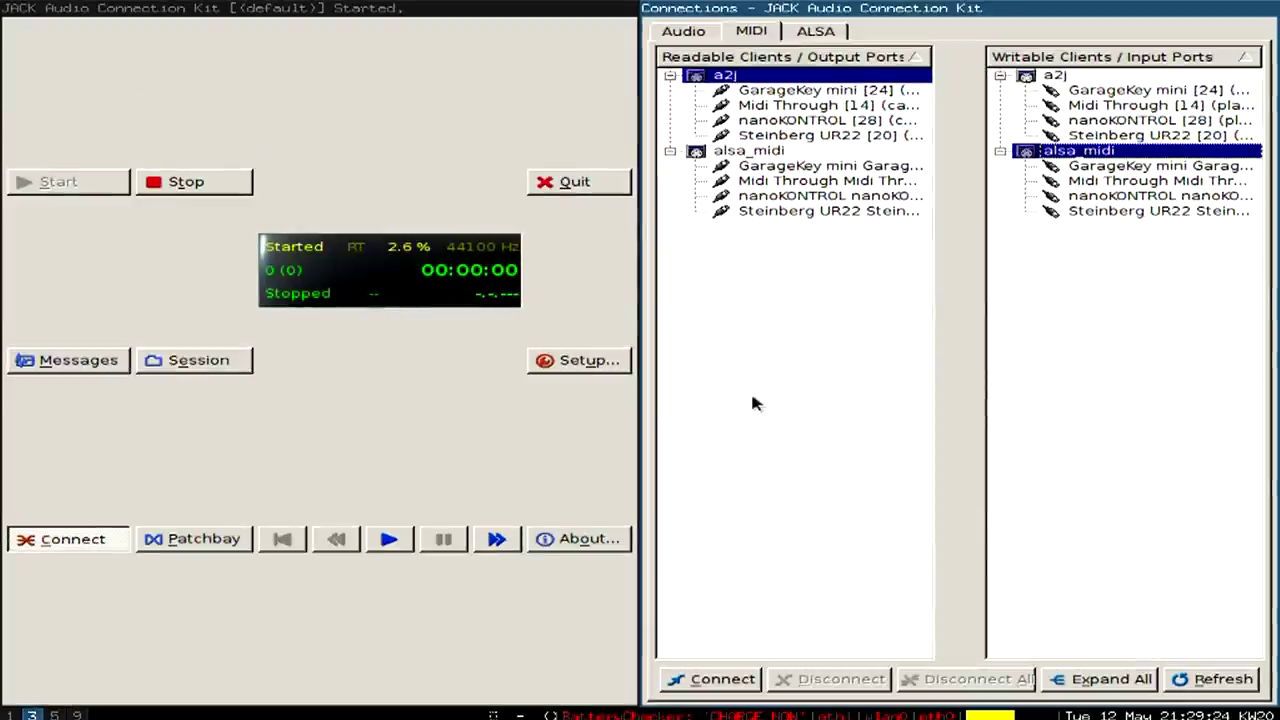
key("super+5")
key("alt+m")
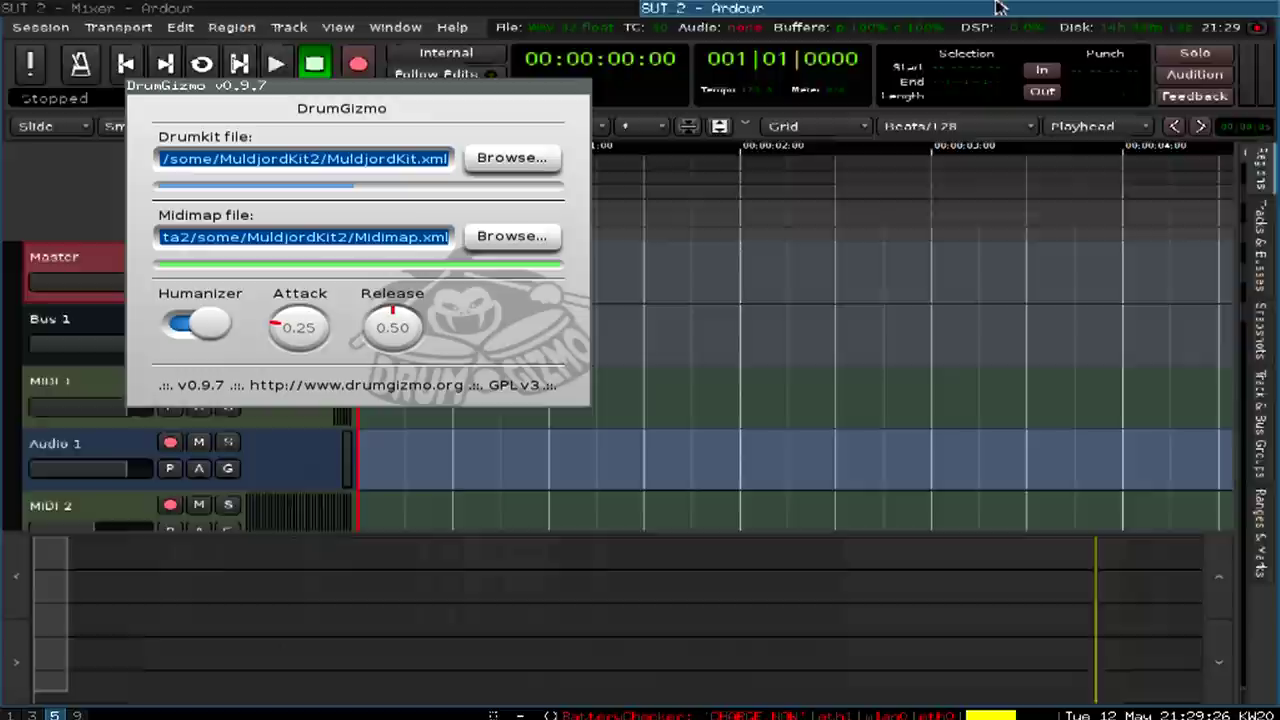
Step: Reconnect Ardour to the running JACK server through the Audio/MIDI Setup and bring up the SUT_2 editor window
left_click(395, 27)
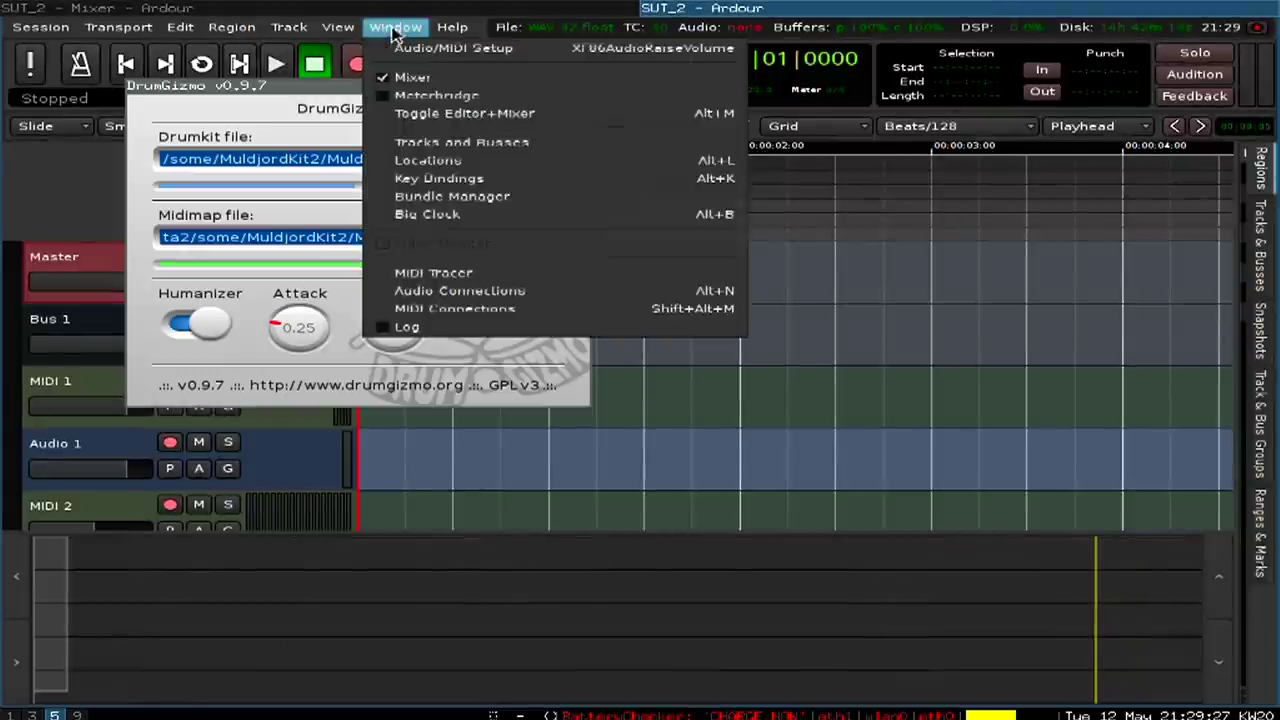
left_click(468, 49)
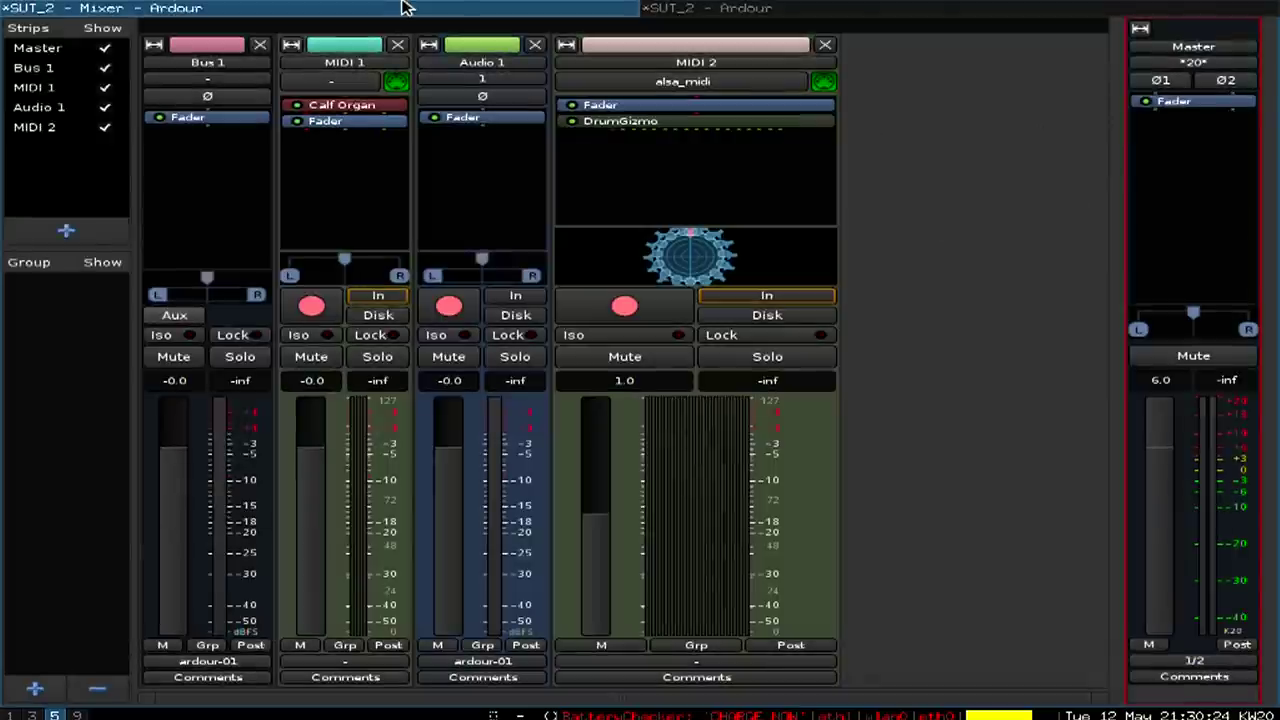
left_click(766, 8)
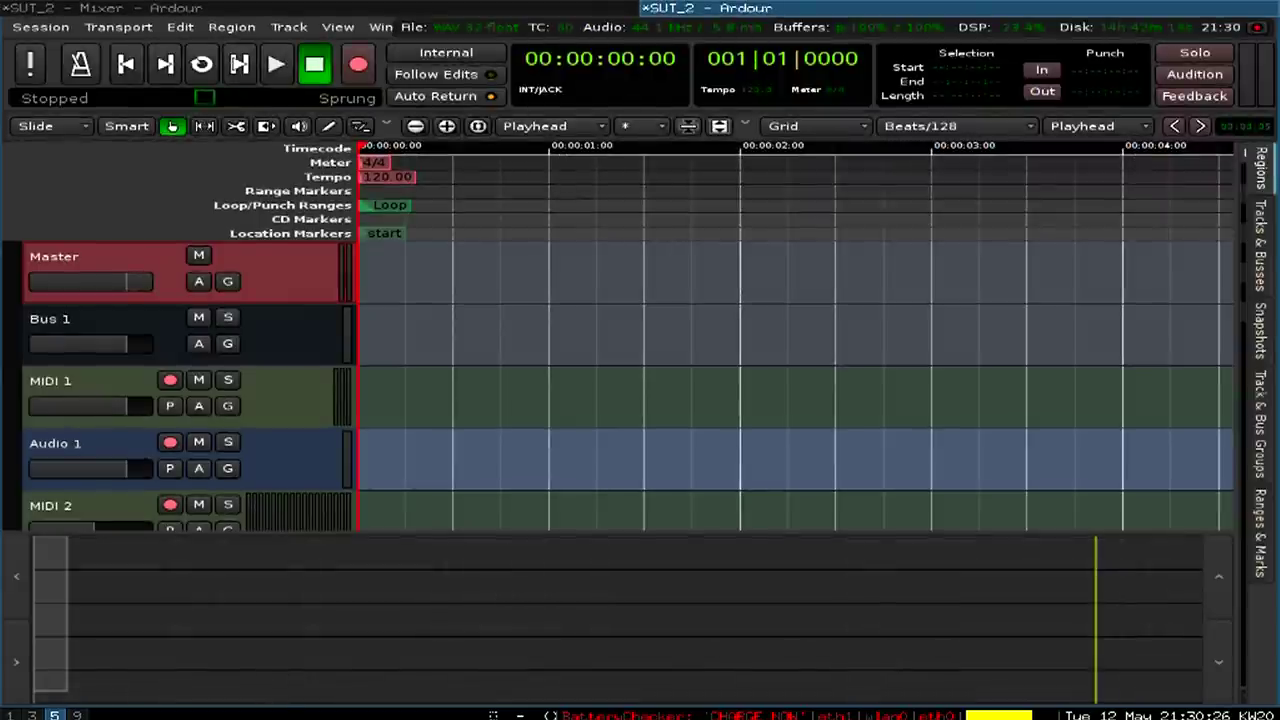
Step: In JACK's MIDI connections on workspace 3, connect a2j's GarageKey mini [24] output to ardour-01's MIDI 1 and MIDI 2 inputs
key("super+3")
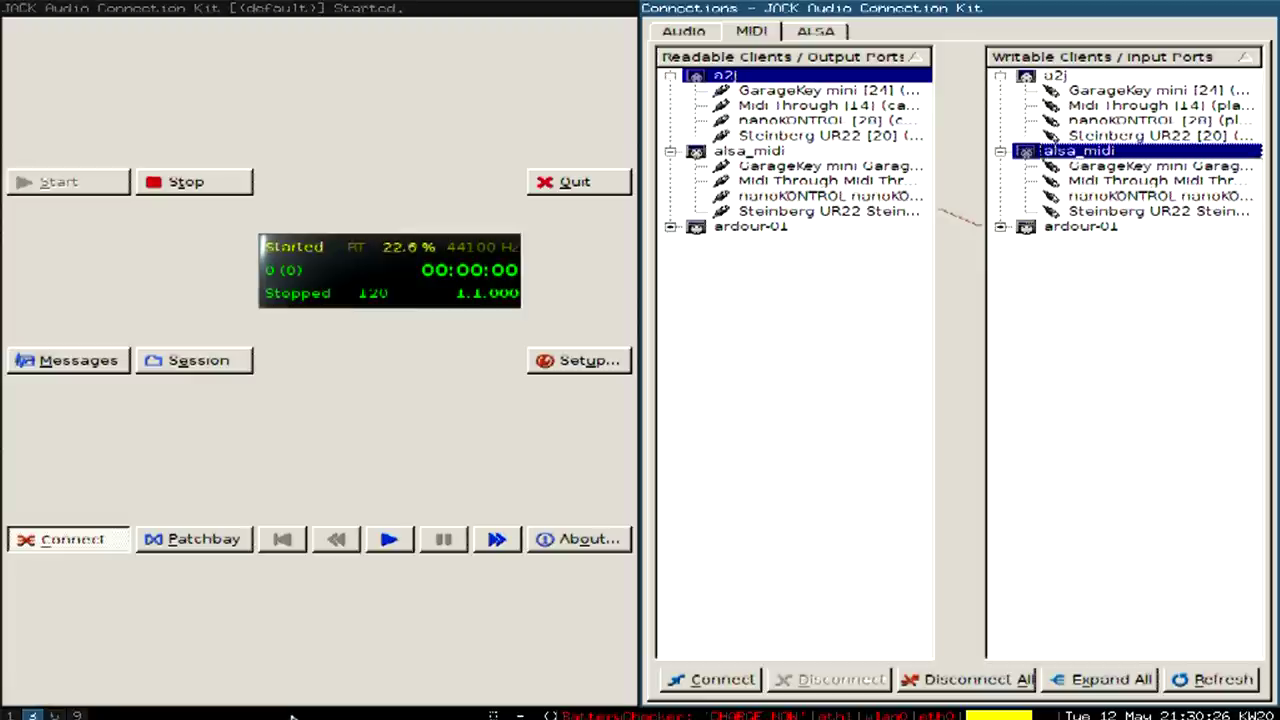
left_click(1050, 228)
double_click(1095, 230)
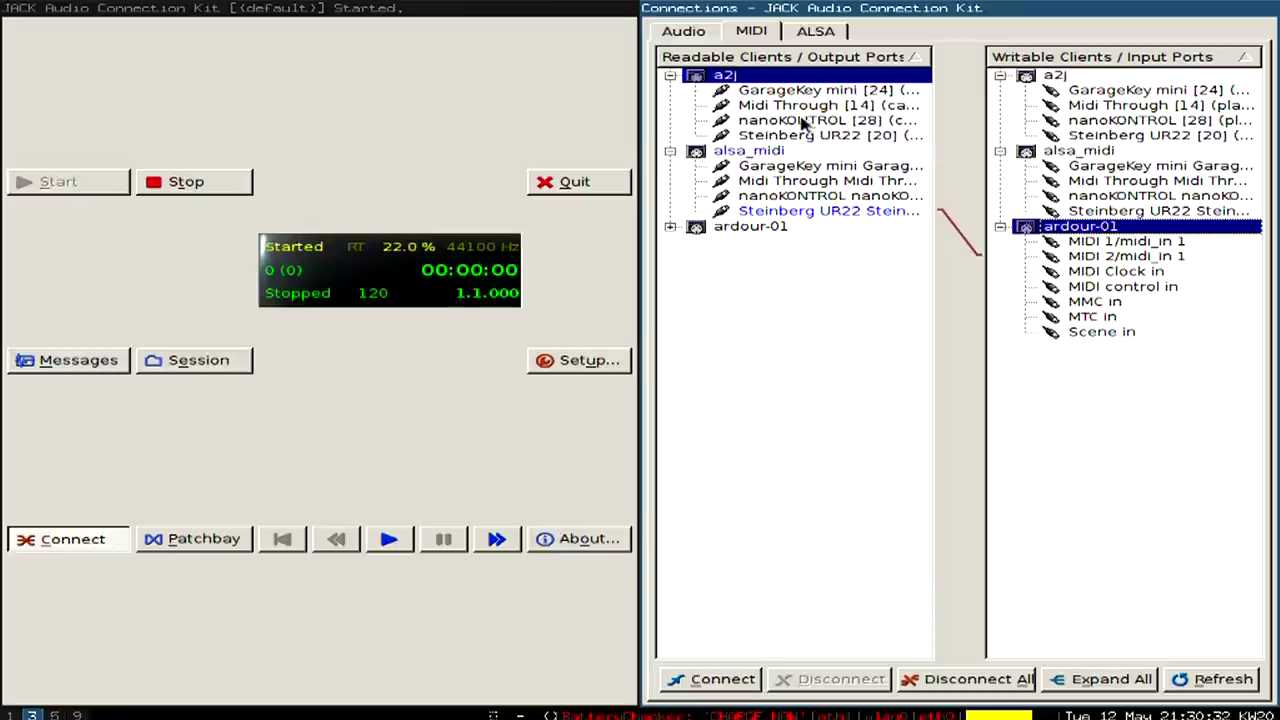
double_click(770, 227)
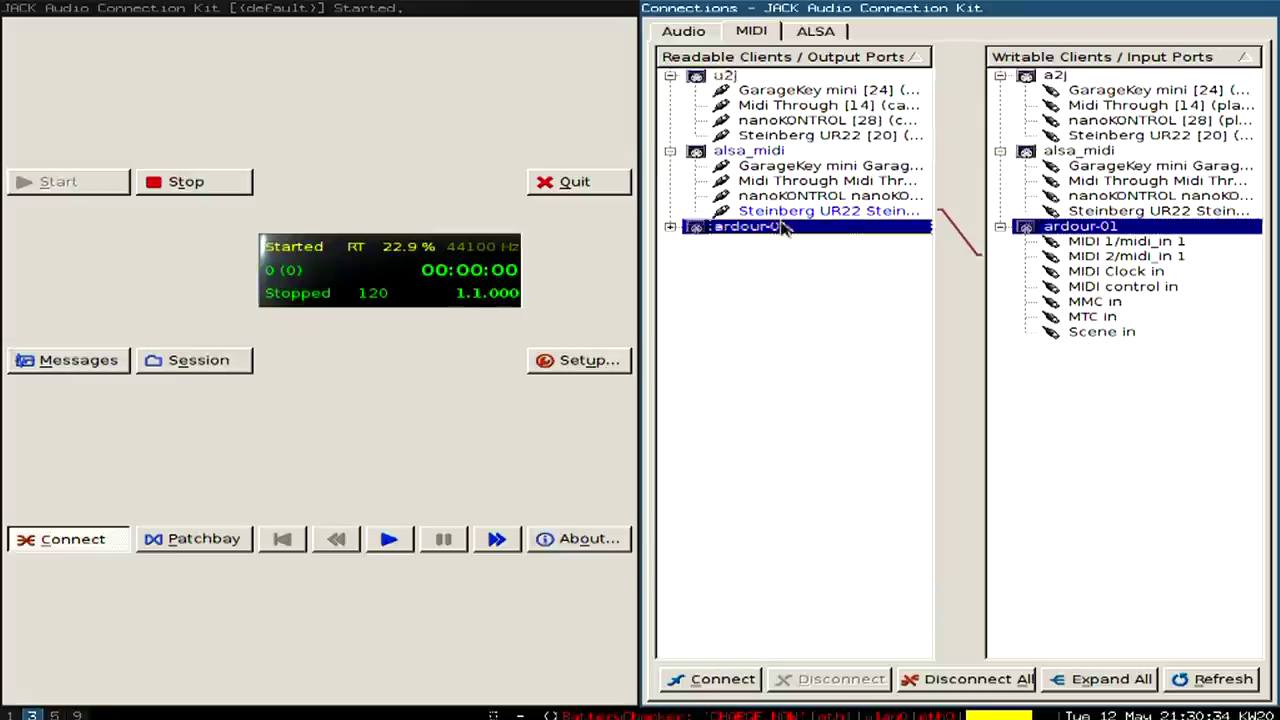
left_click(851, 184)
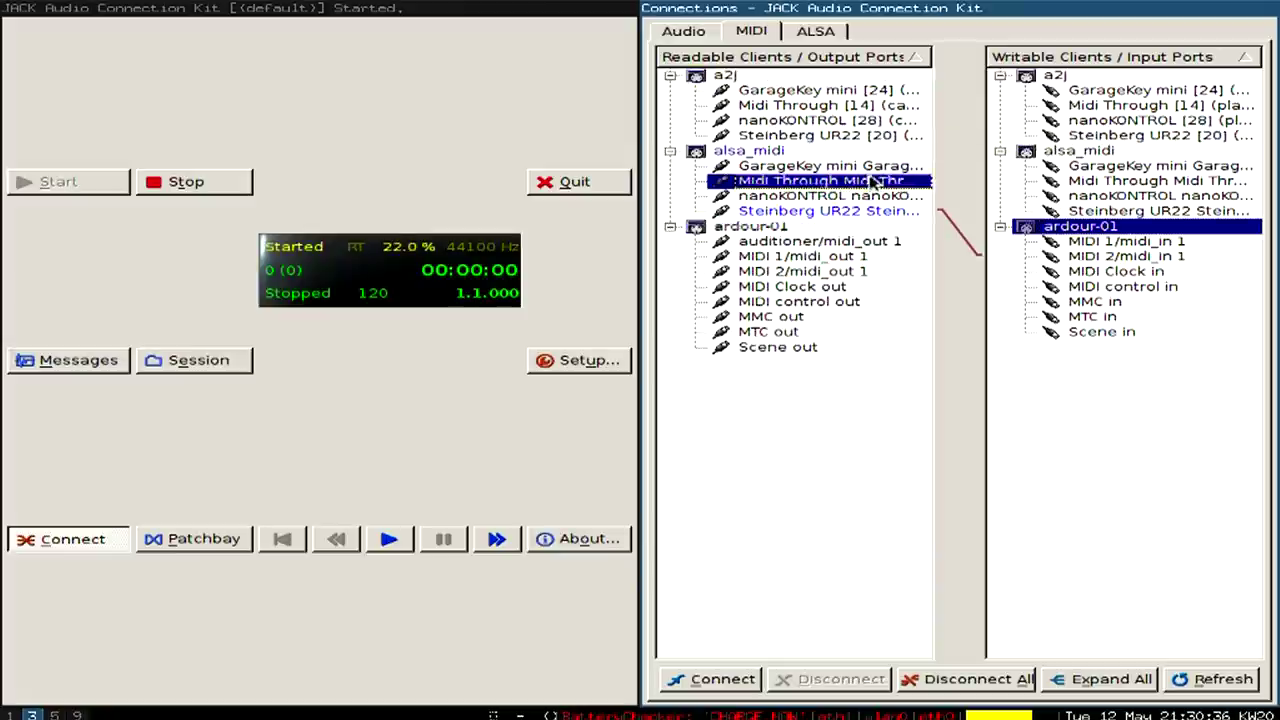
left_click(830, 166)
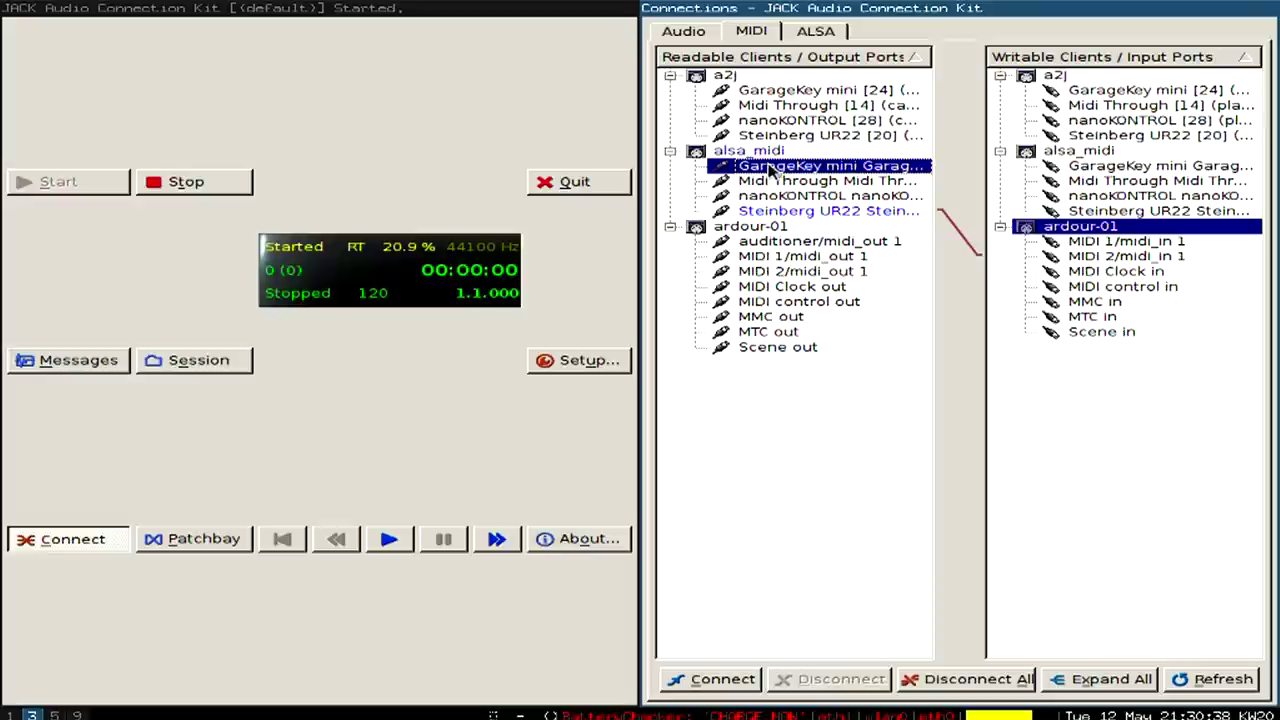
left_click(794, 92)
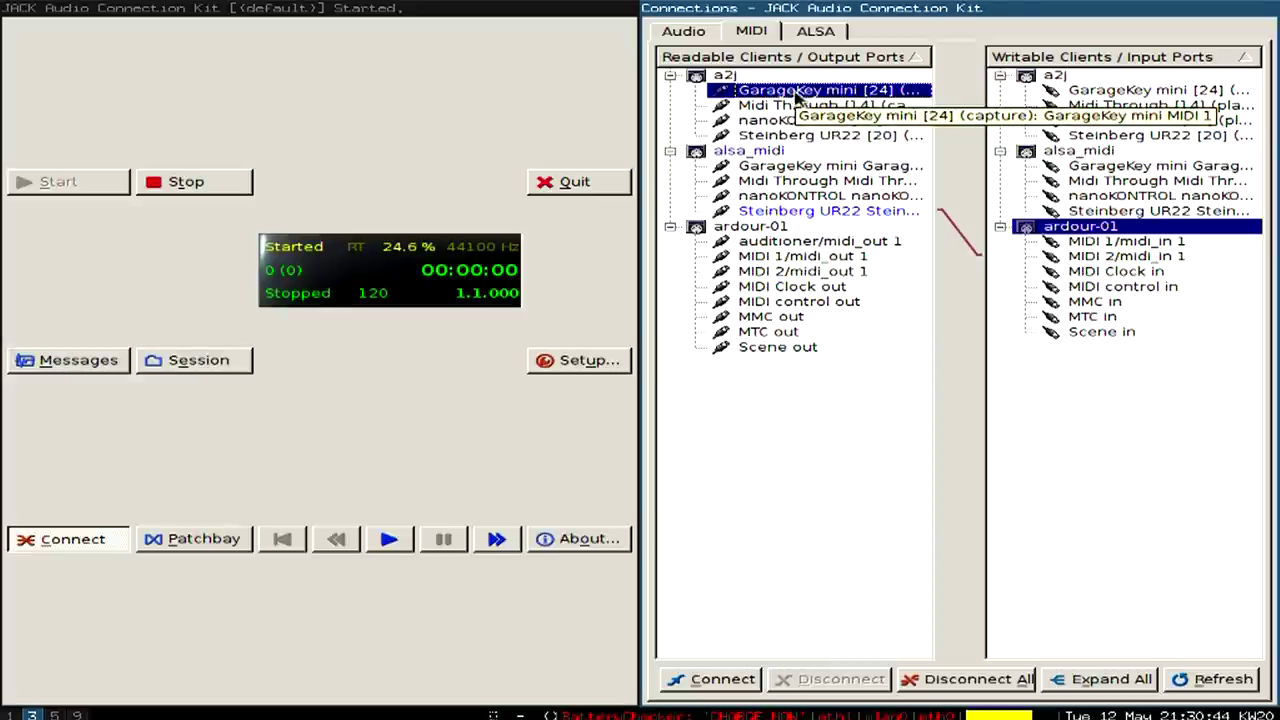
left_click_drag(794, 92, 1104, 252)
left_click_drag(764, 92, 1145, 265)
Step: Compare the tracks and mixer strip MIDI inputs in Ardour with the MIDI connections shown in JACK
key("super+5")
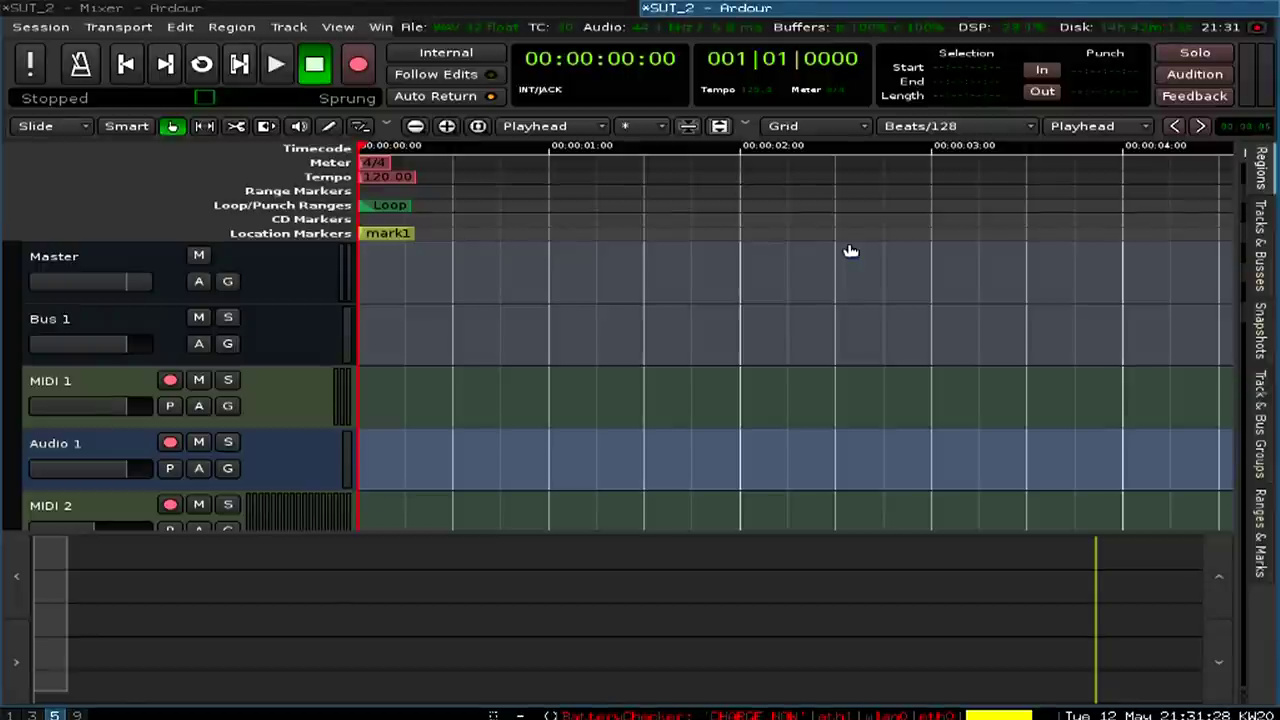
scroll(678, 345, "down", 3)
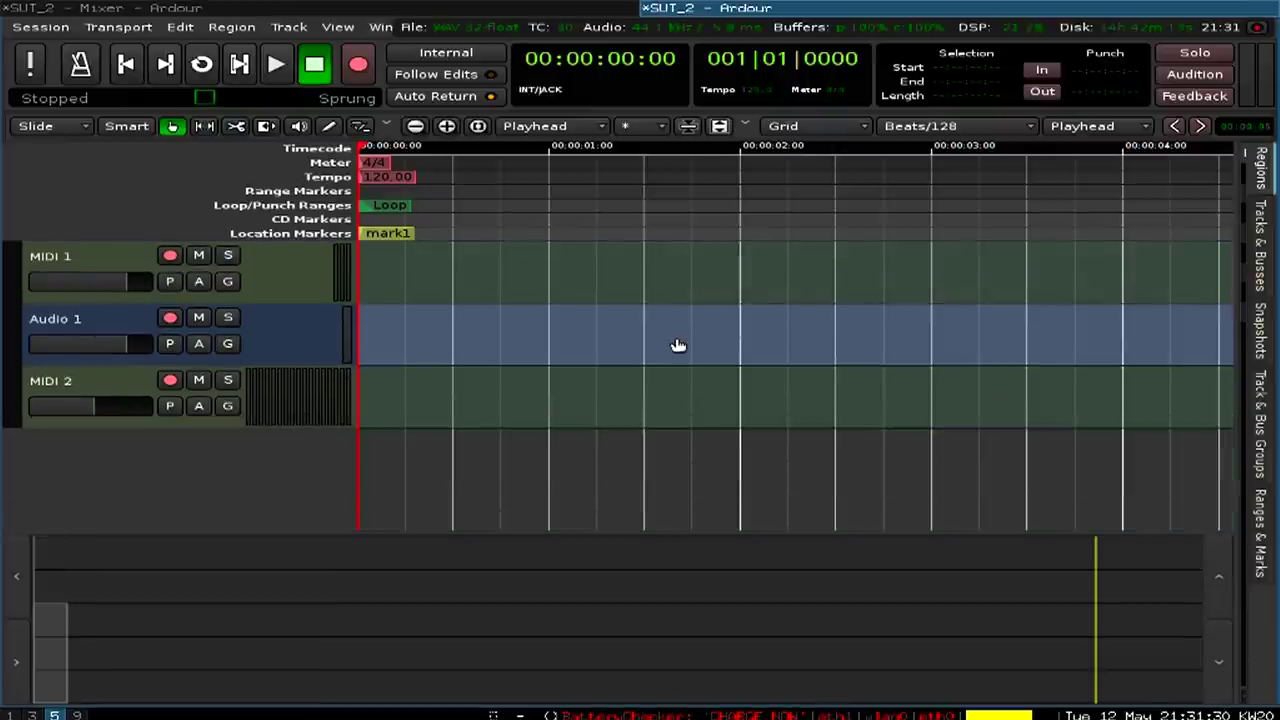
scroll(664, 347, "up", 1)
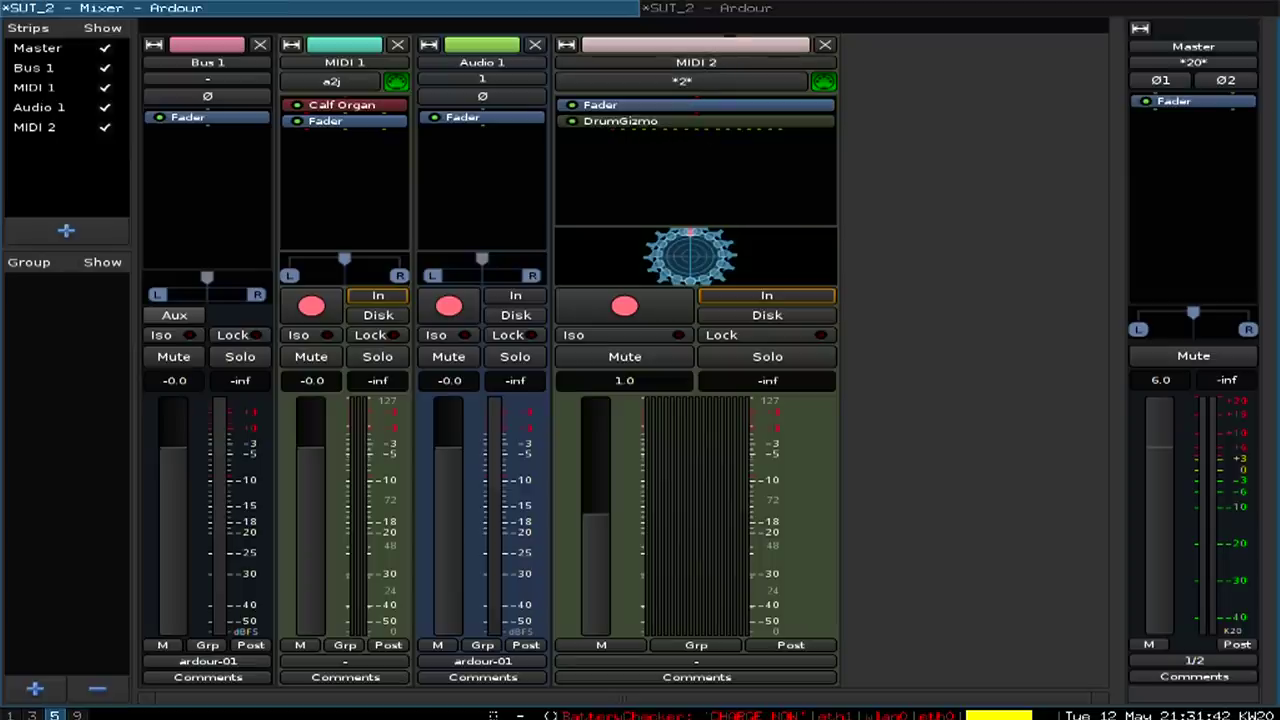
left_click(32, 715)
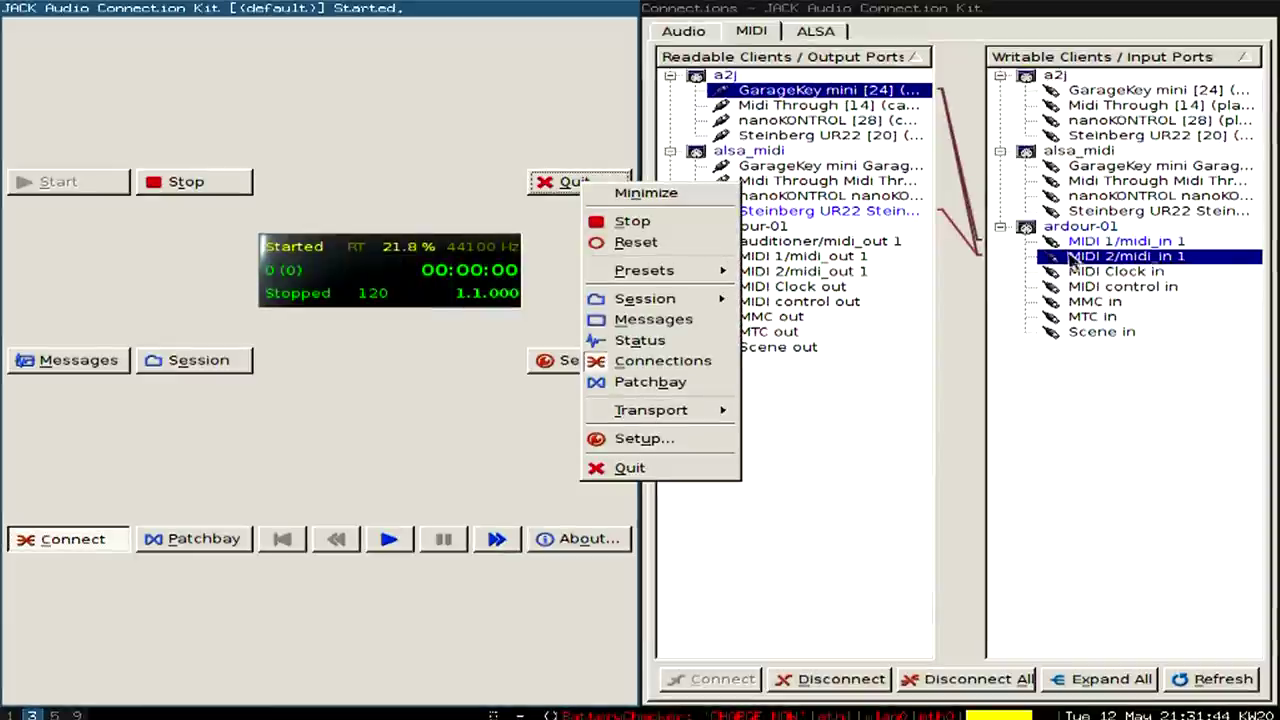
right_click(819, 71)
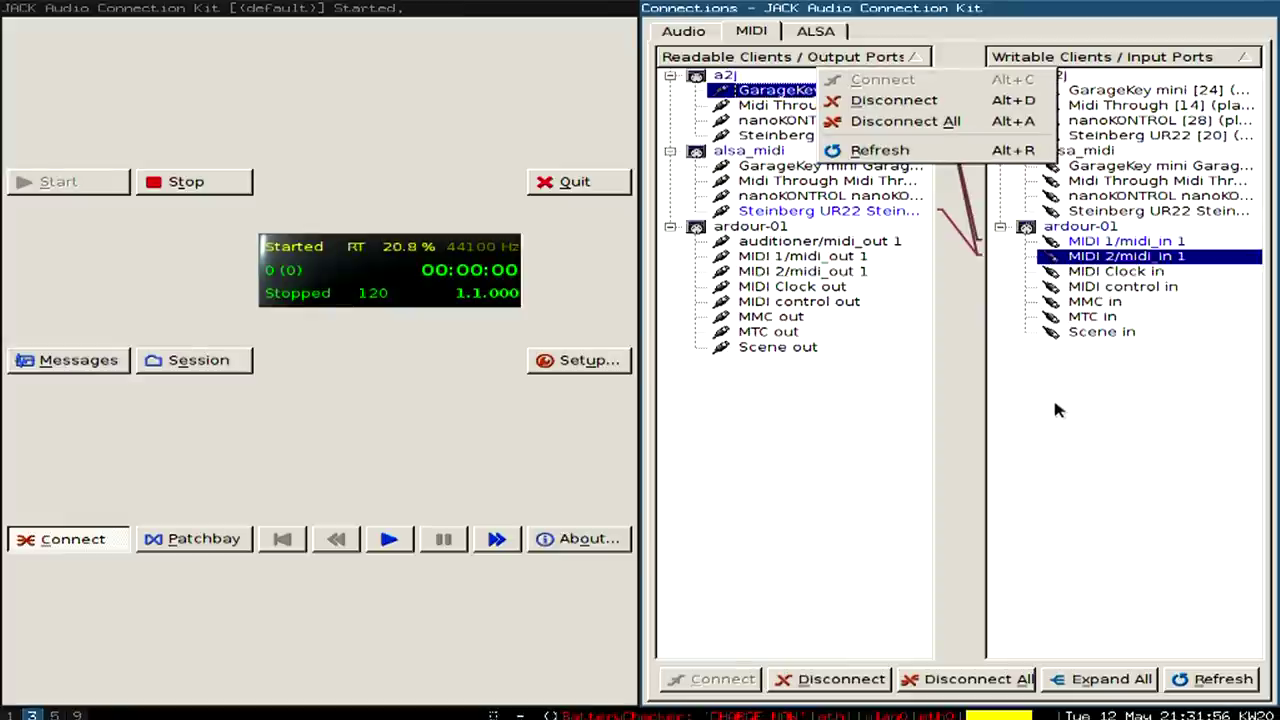
left_click(1116, 389)
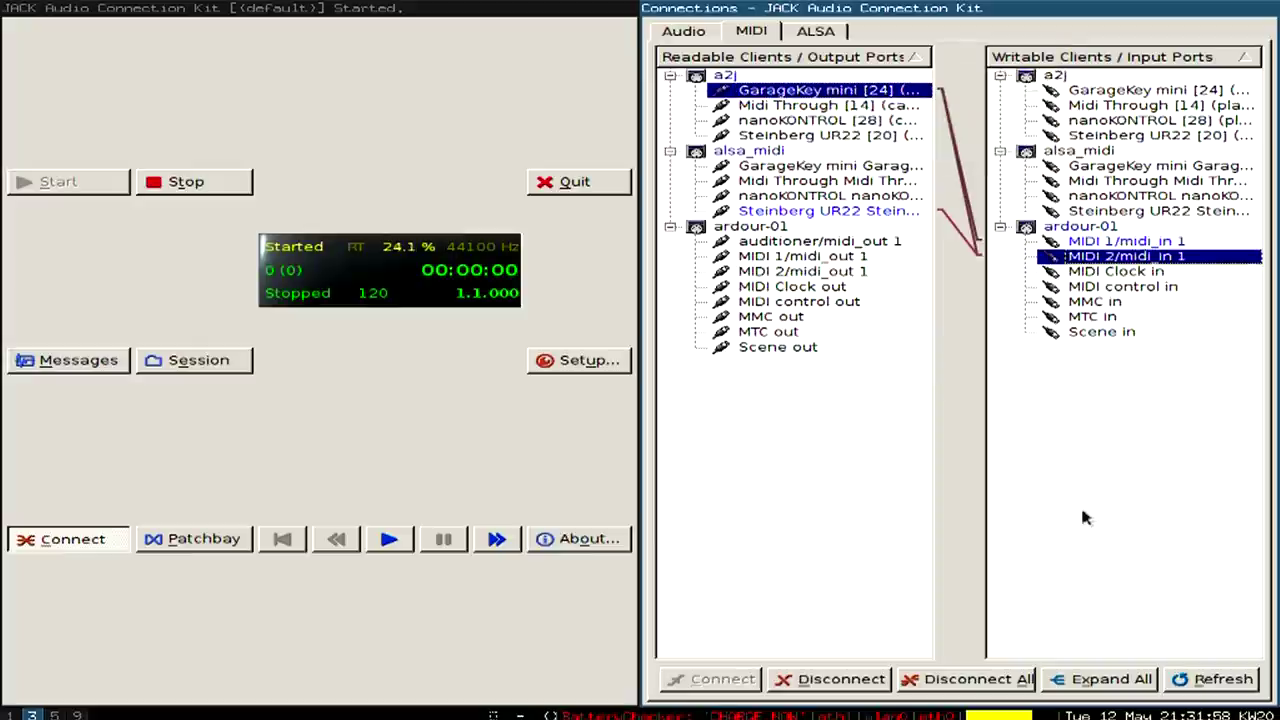
left_click(551, 674)
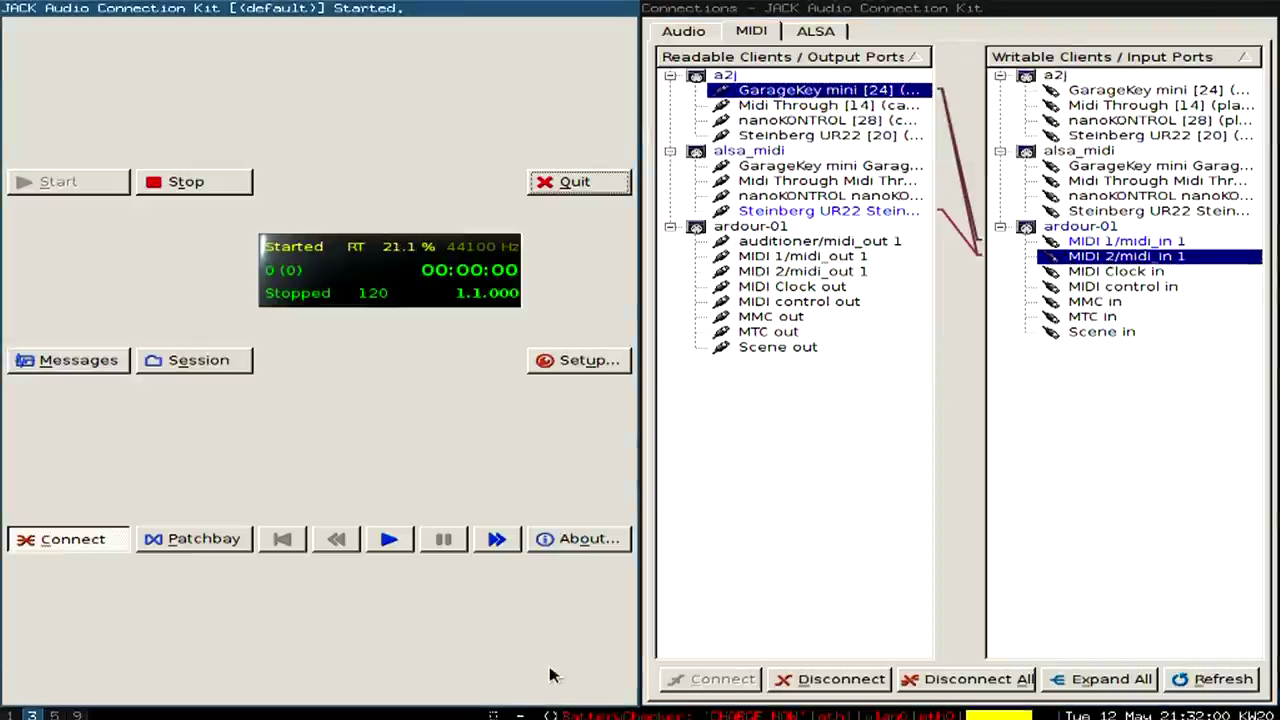
key("super+5")
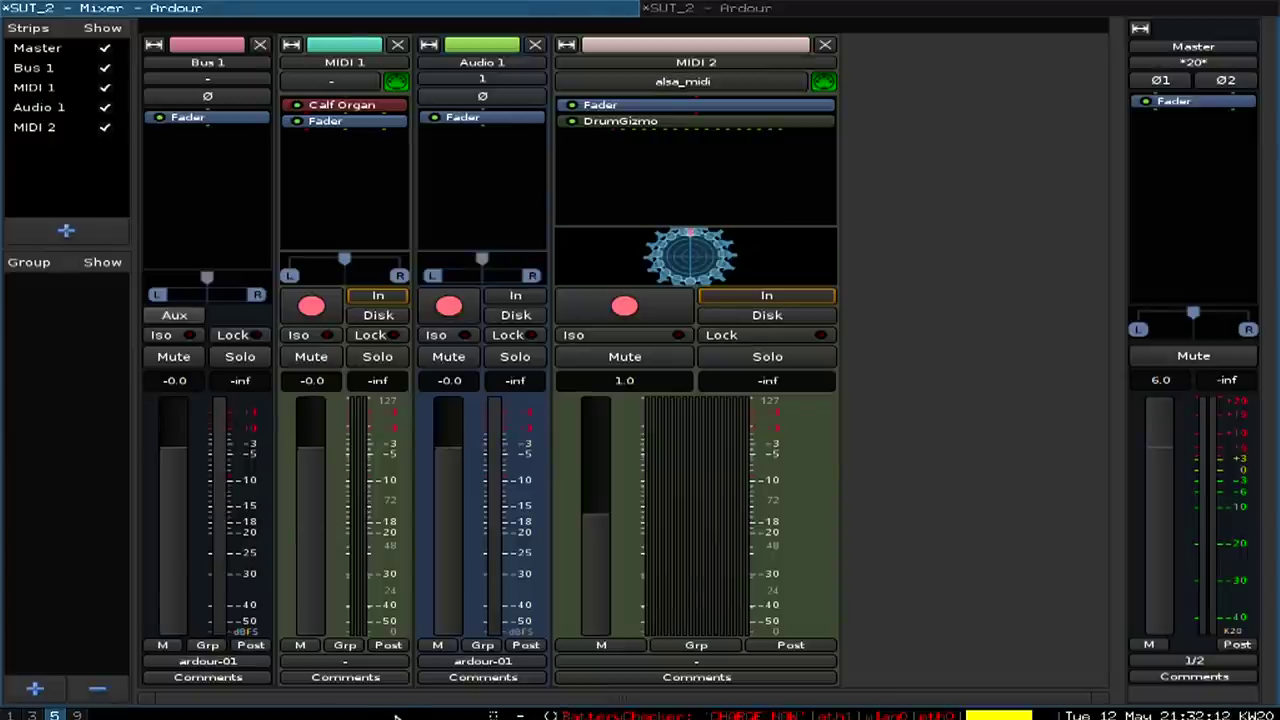
key("super+3")
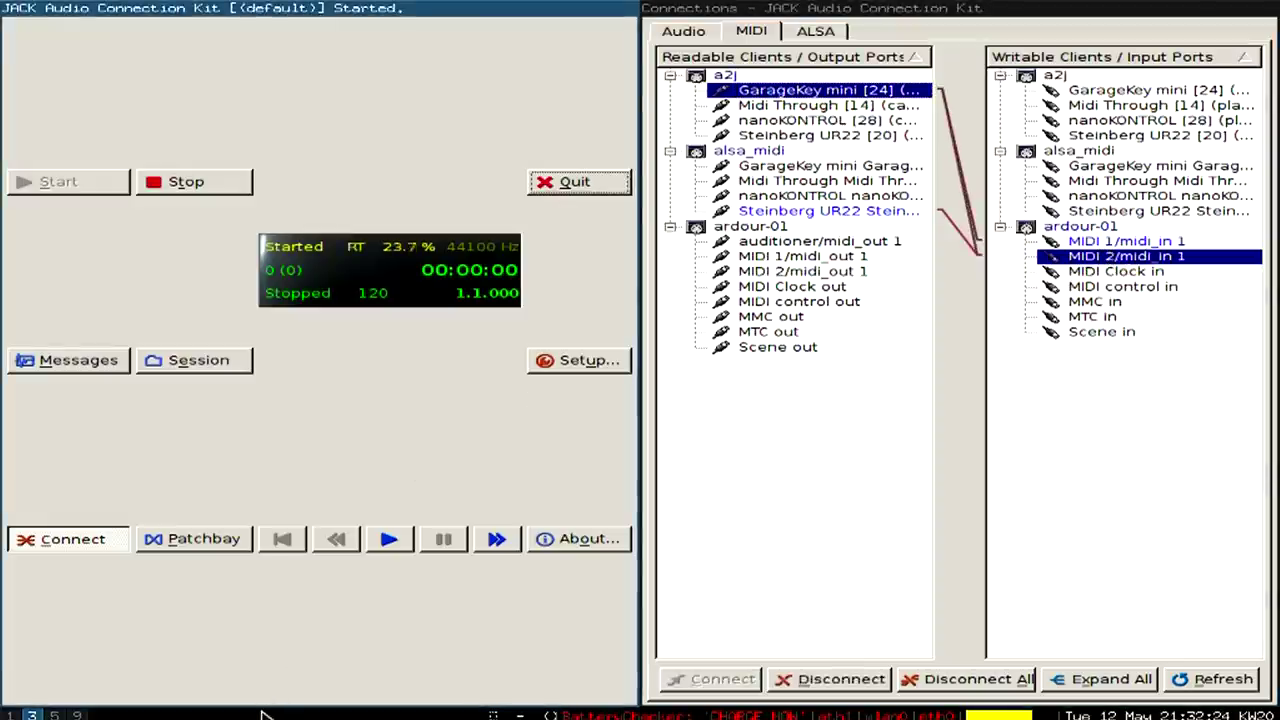
Step: Return to the SUT_2 editor and shrink the session summary so the track area gets taller
key("super+5")
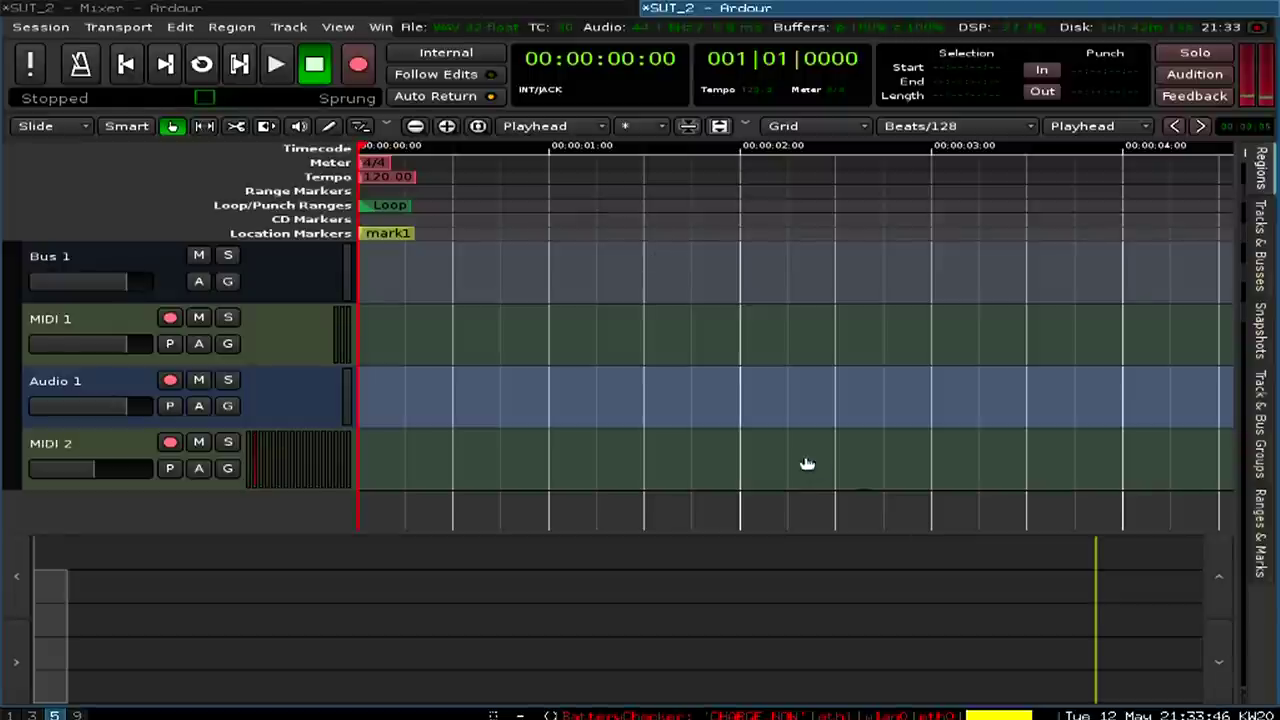
scroll(735, 409, "down", 1)
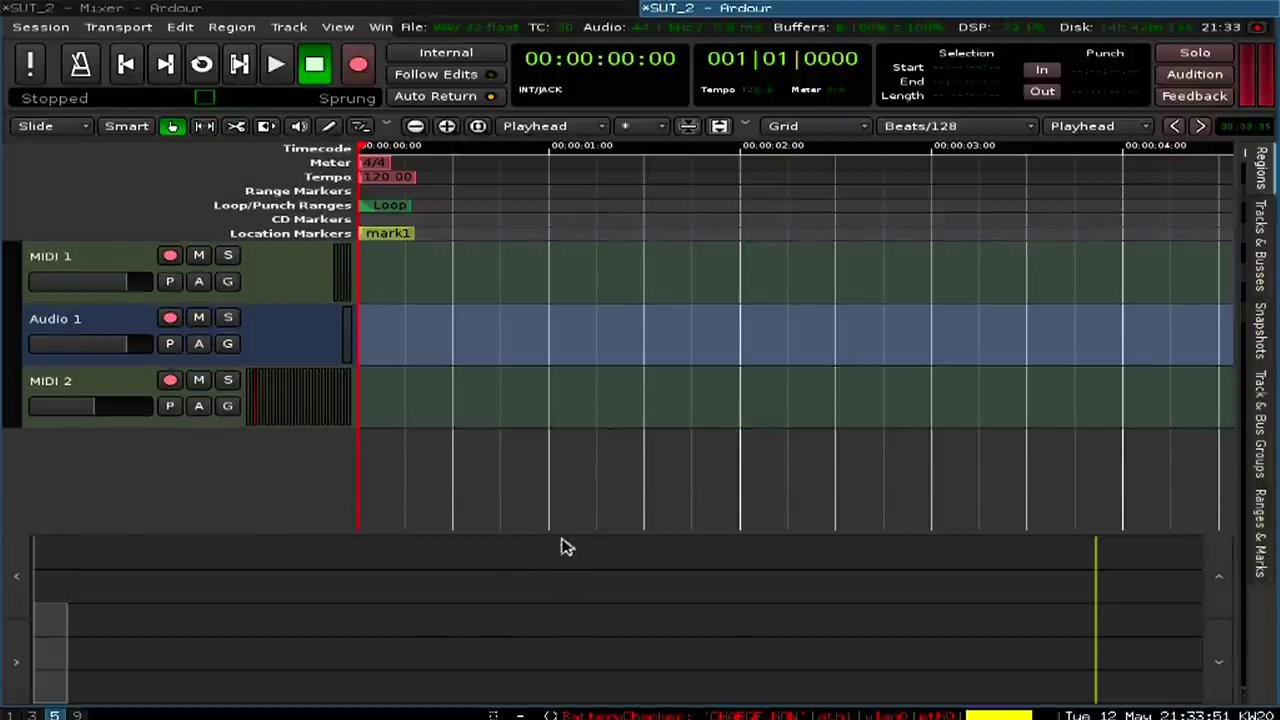
left_click_drag(577, 532, 551, 660)
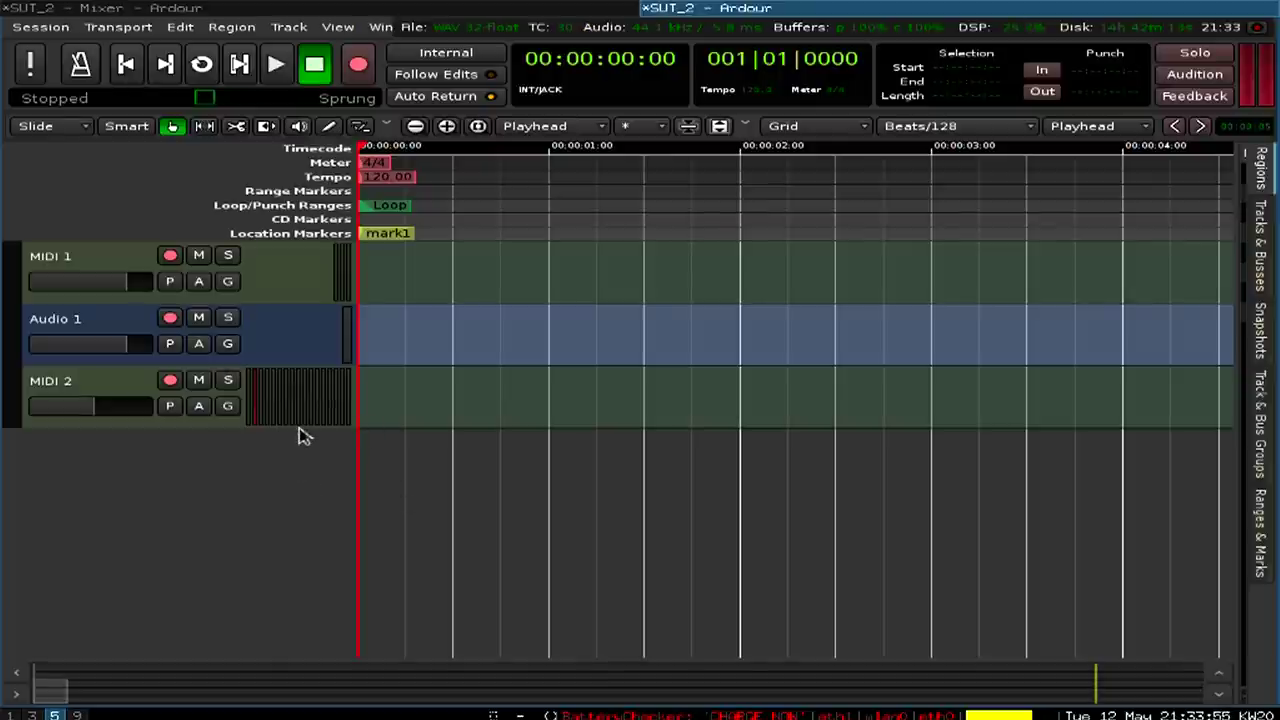
Step: Create an empty MIDI region on the MIDI 2 track with the Draw tool, spanning the first two seconds of the timeline
left_click(328, 126)
left_click(430, 395)
left_click(172, 126)
mouse_move(540, 385)
left_mouse_down()
mouse_move(478, 398)
mouse_move(811, 414)
mouse_move(677, 383)
mouse_move(335, 381)
left_mouse_up()
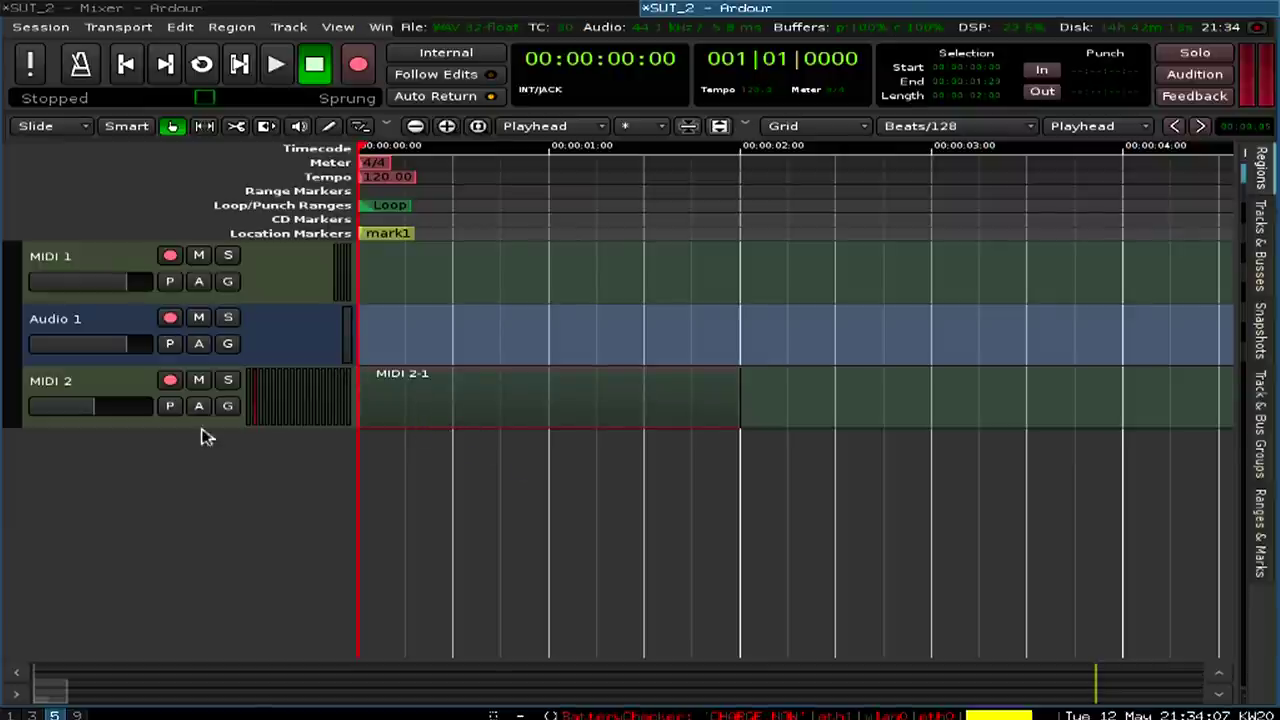
Step: Increase the MIDI 2 track's height so that its piano keyboard and note grid fill the editor
left_click_drag(225, 425, 183, 697)
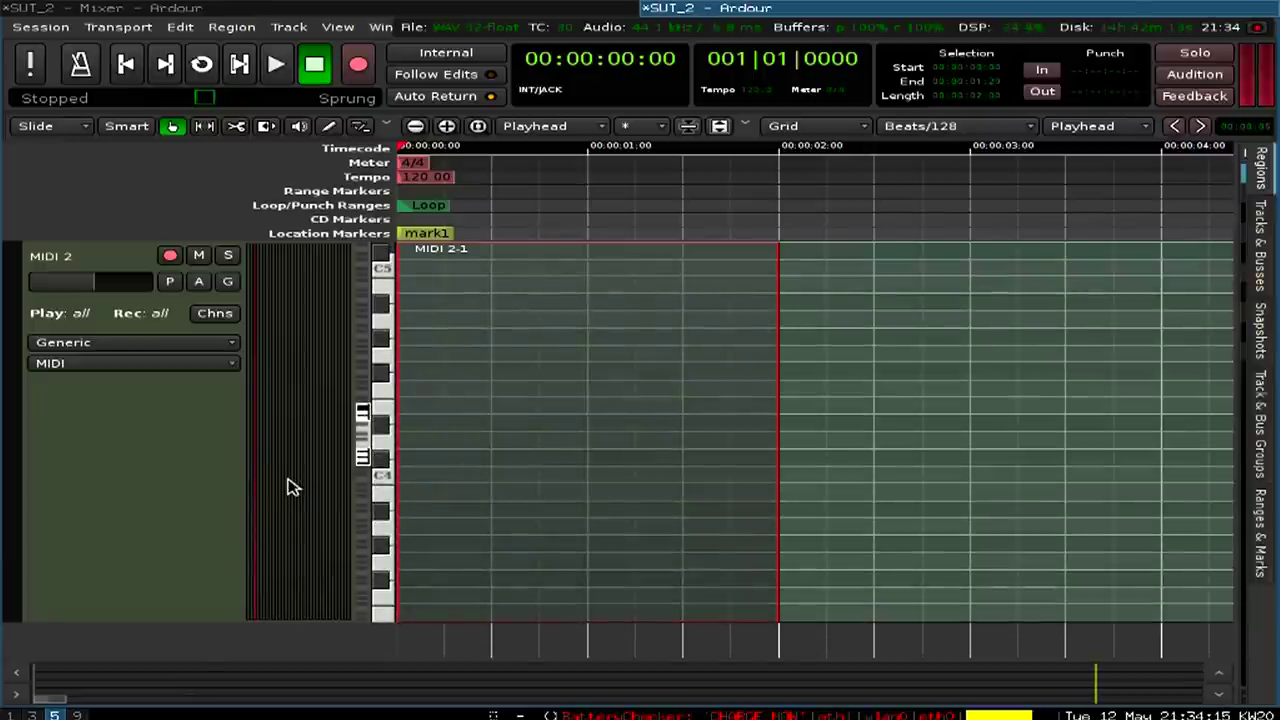
scroll(608, 438, "up", 1)
scroll(594, 437, "down", 1)
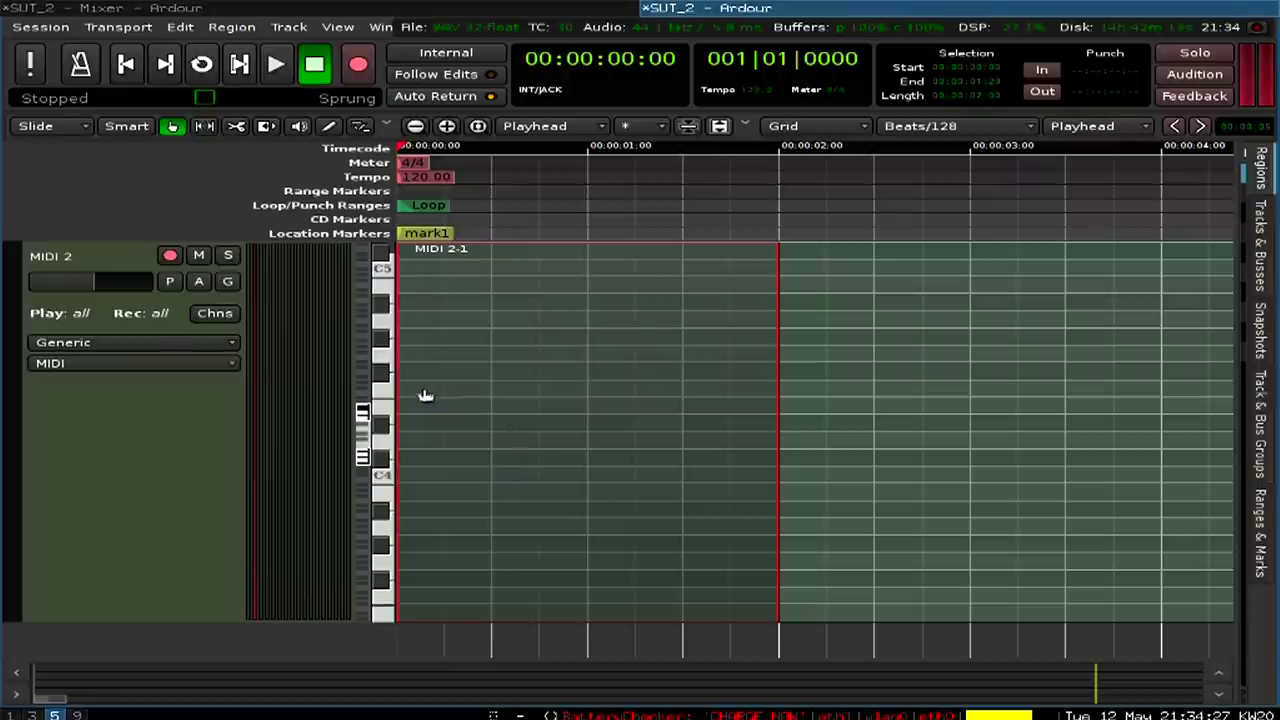
Step: Audition DrumGizmo sounds on the MIDI 2 track's piano keyboard while lowering its visible note range to around C1 and C2
left_click_drag(380, 398, 388, 588)
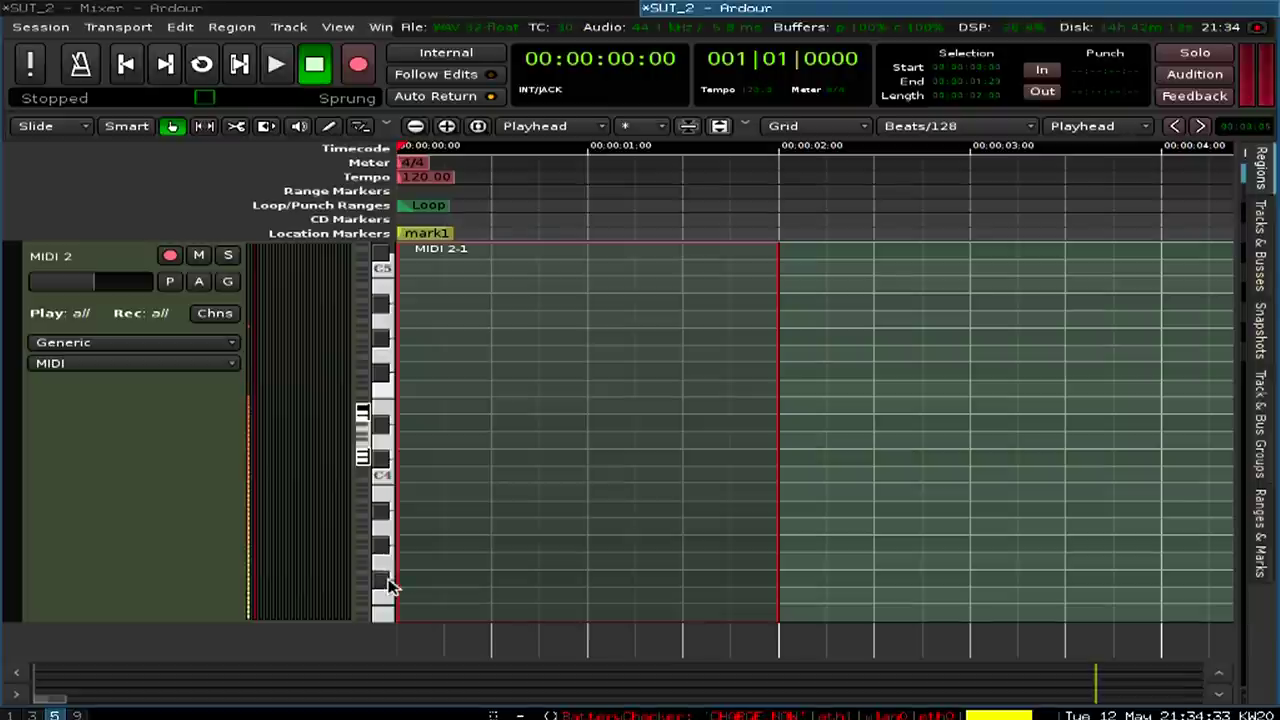
left_click_drag(362, 464, 364, 500)
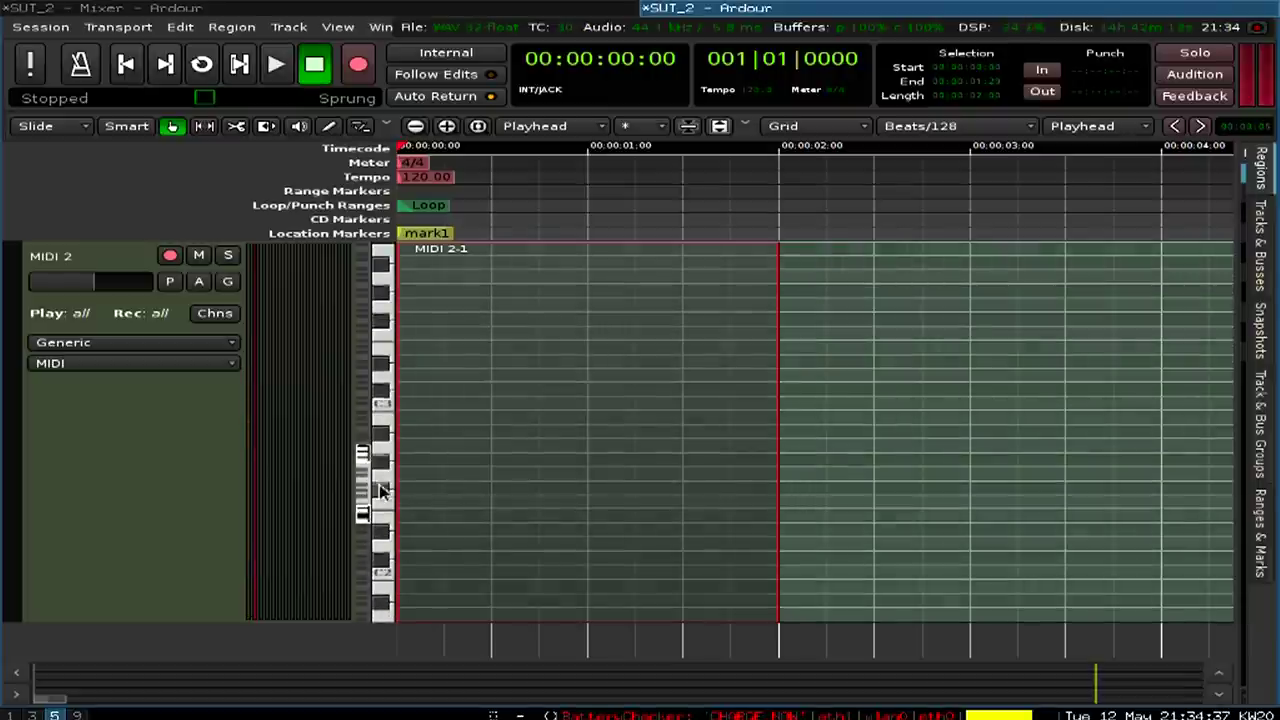
left_click(381, 490)
left_click(385, 560)
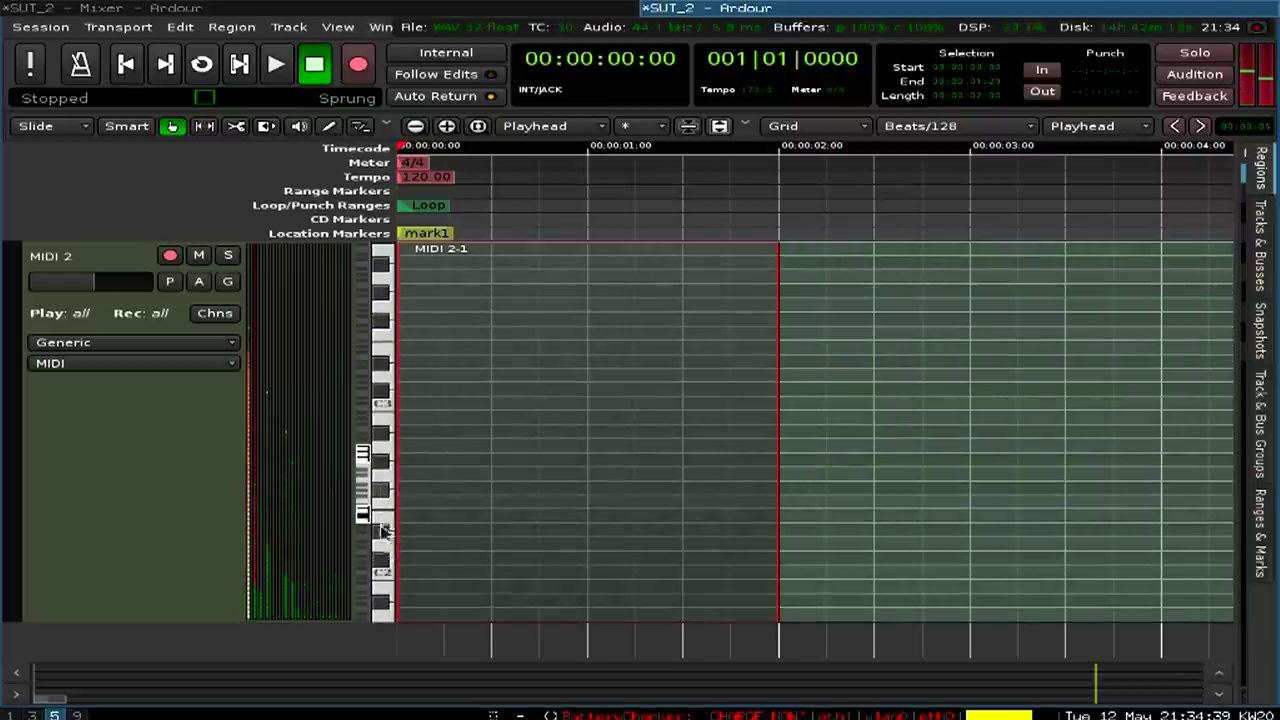
left_click_drag(364, 500, 370, 542)
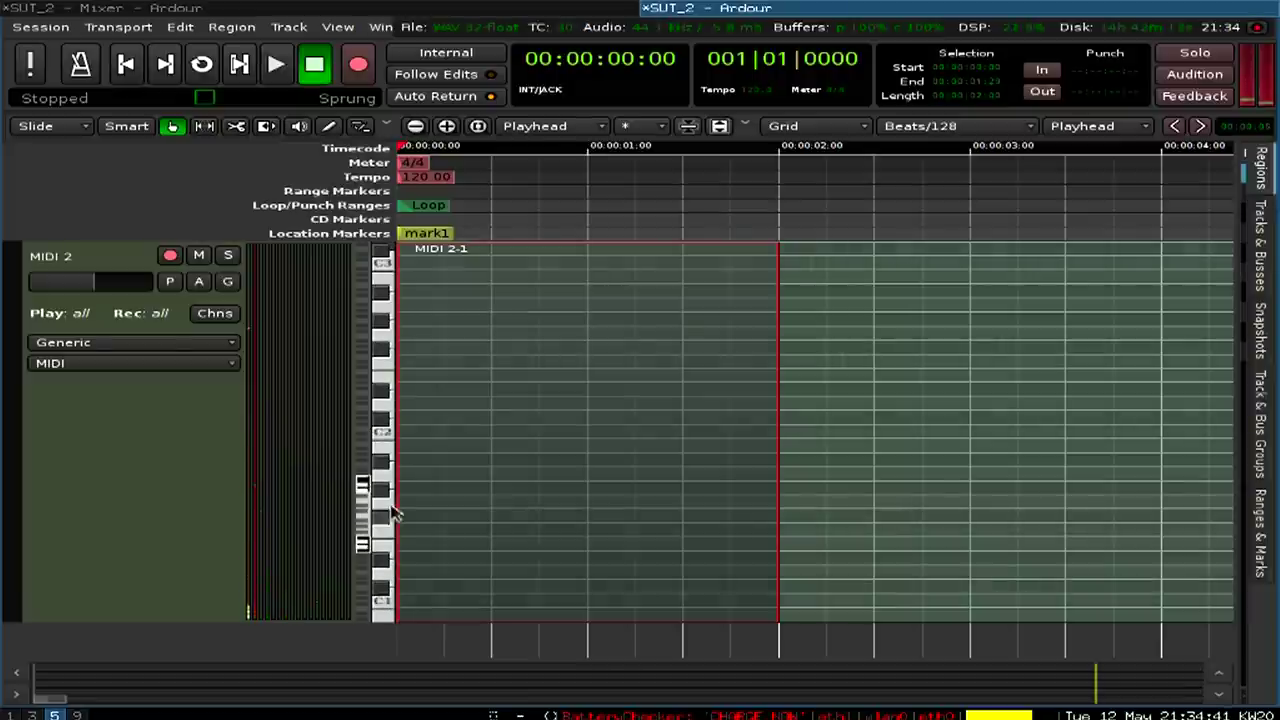
left_click(385, 378)
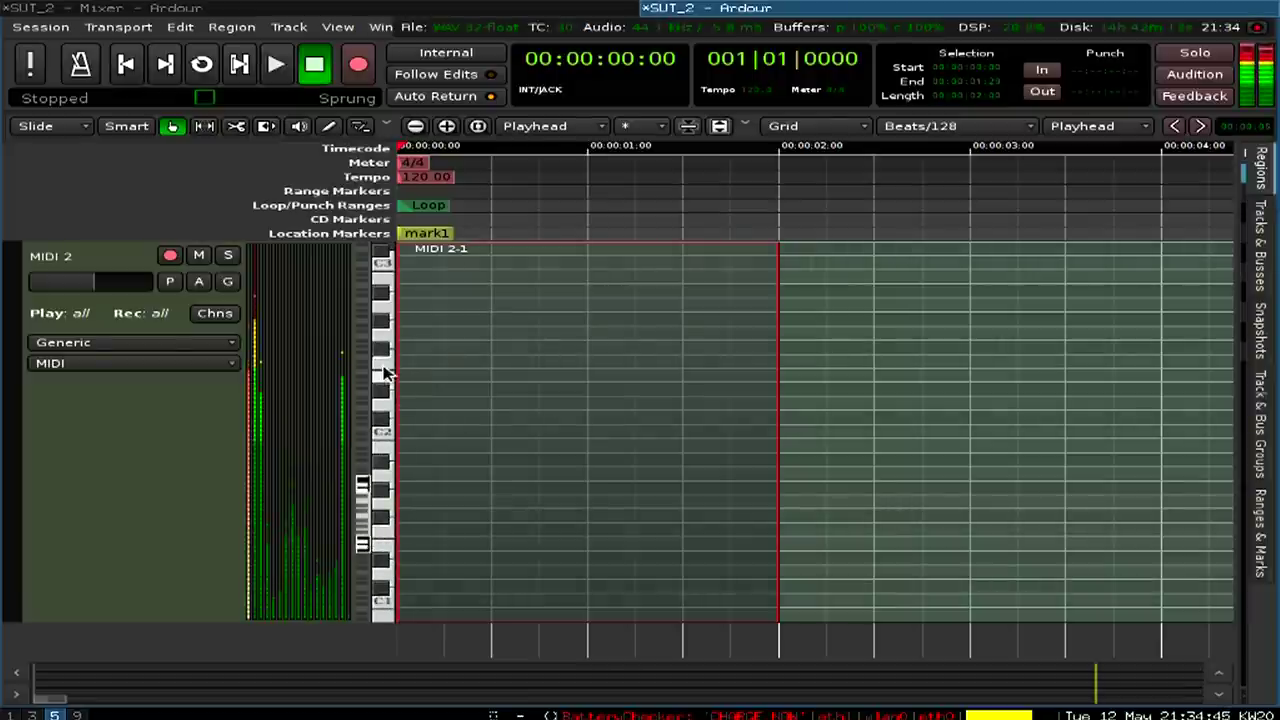
left_click(388, 545)
scroll(362, 543, "down", 3)
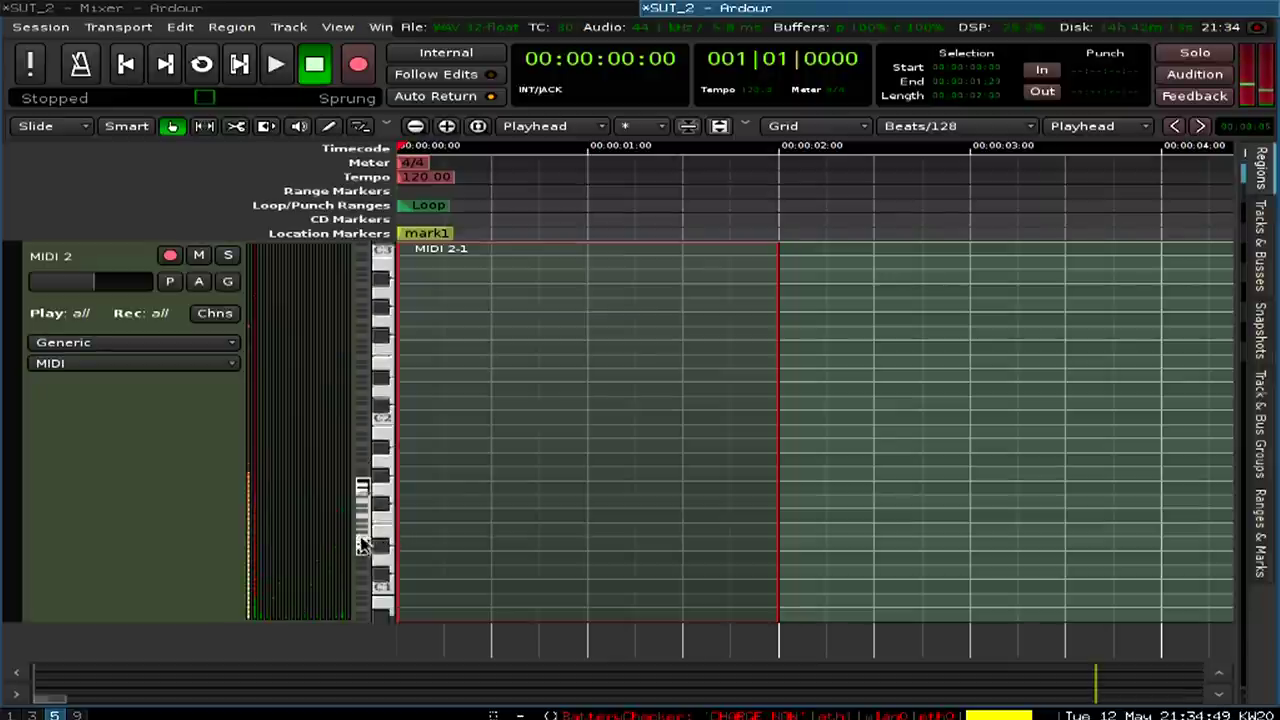
scroll(366, 543, "down", 1)
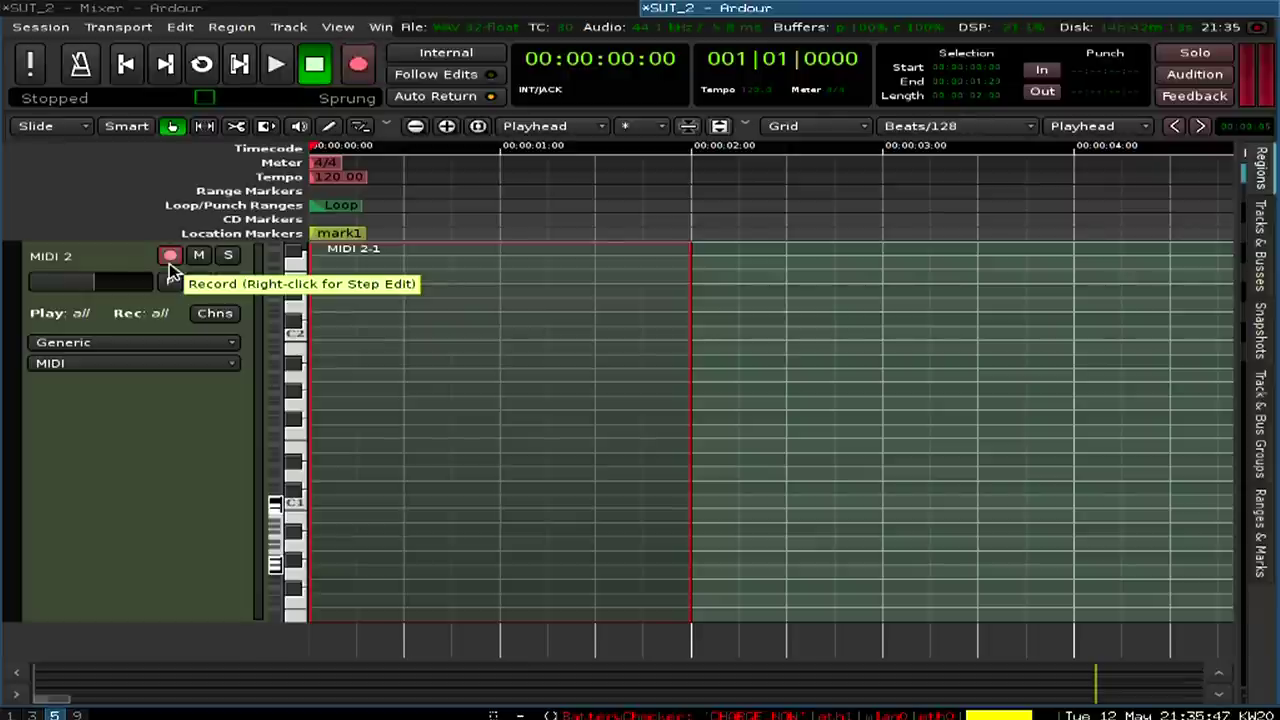
Step: Record a drum performance about 11 seconds long on the MIDI 2 track, starting at the session start
key("space")
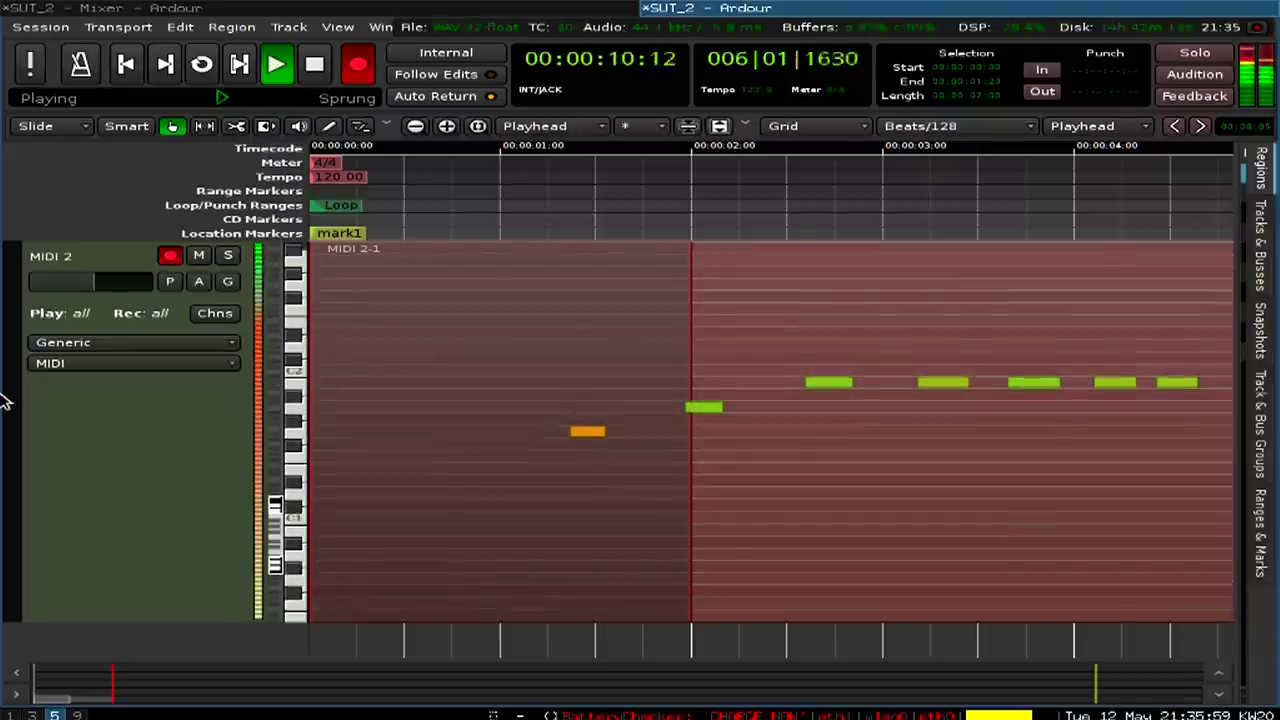
key("space")
left_click_drag(394, 397, 449, 480)
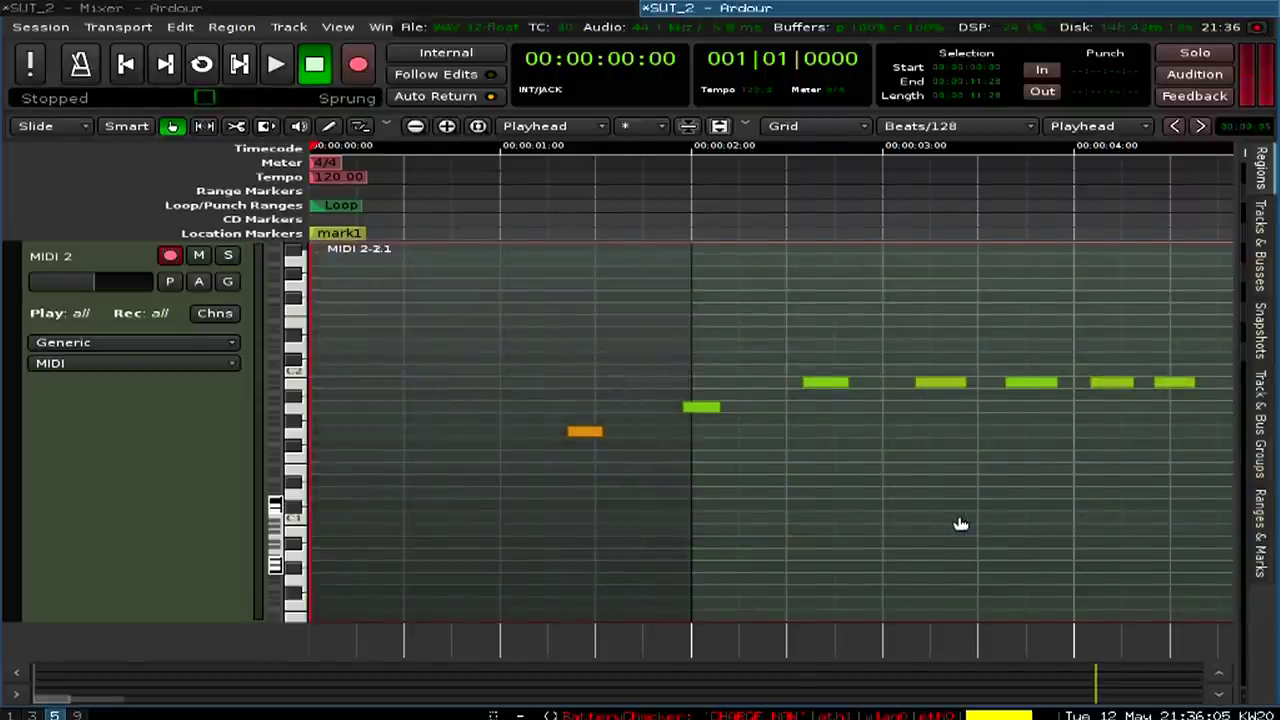
Step: Play back the recorded drum notes on the MIDI 2 track
scroll(960, 523, "right", 3)
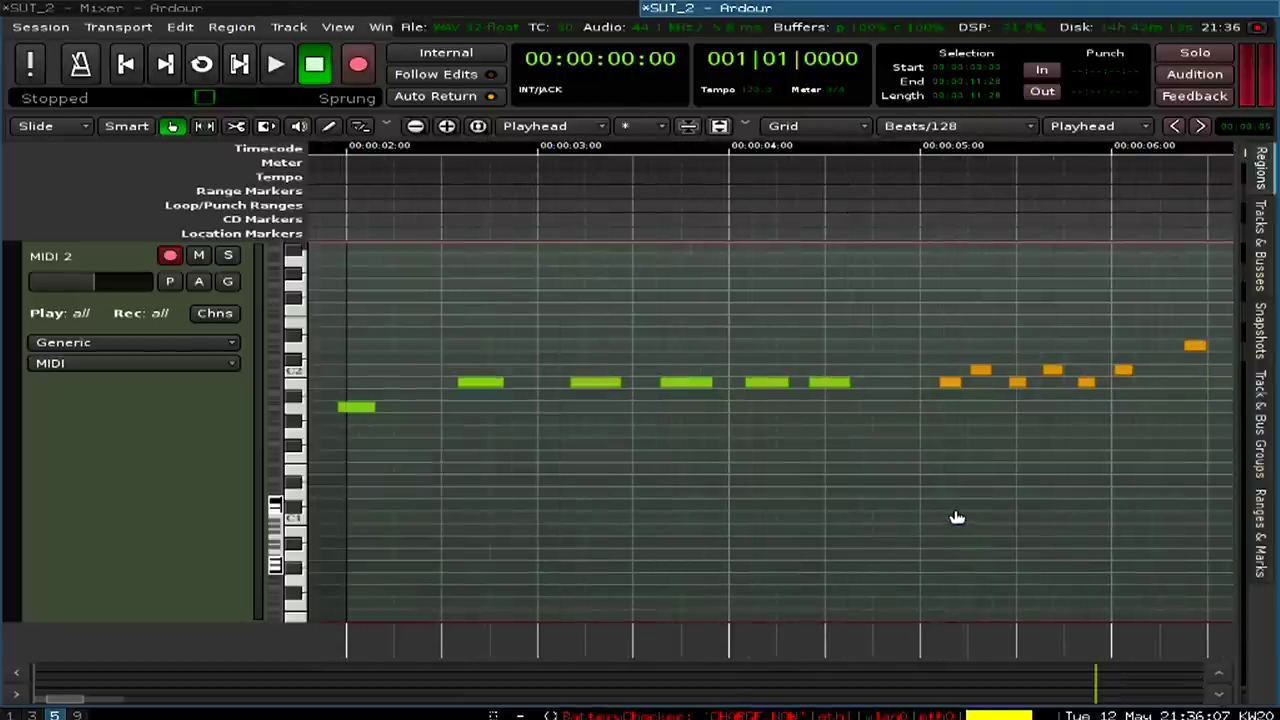
key("space")
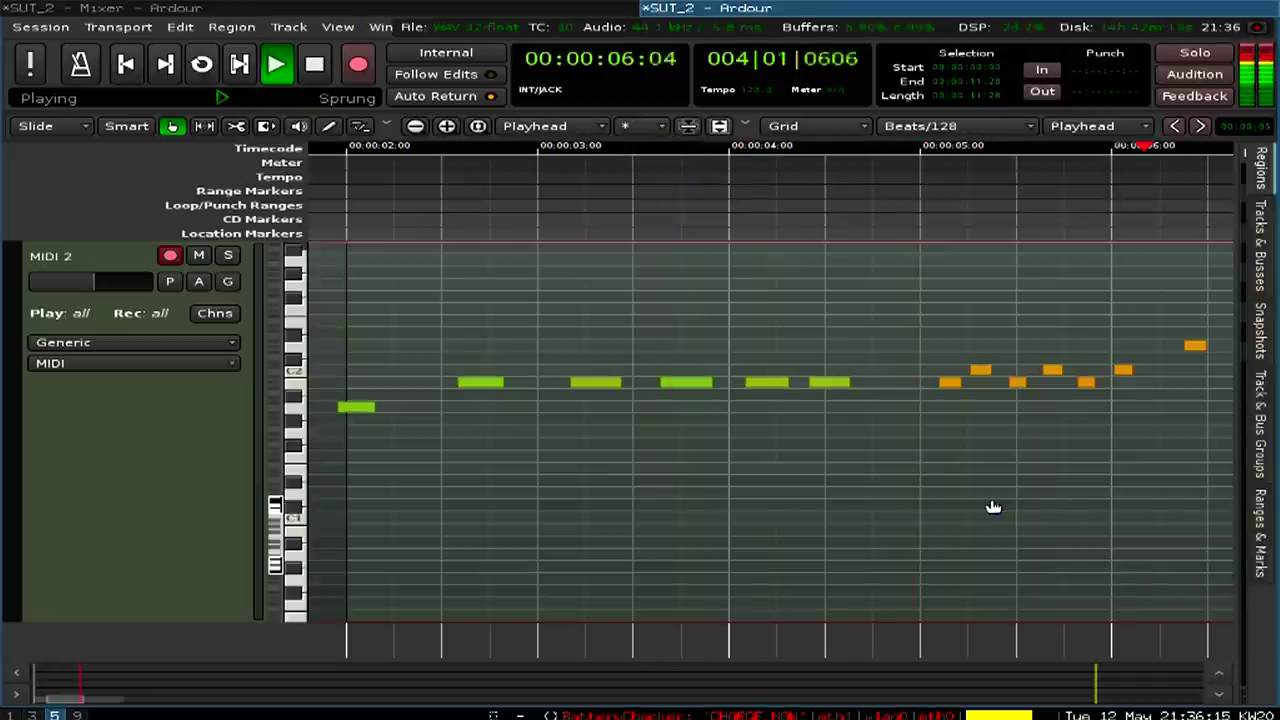
Step: Stop playback, then briefly replay the recorded drum notes from about six seconds into the MIDI 2 track
key("space")
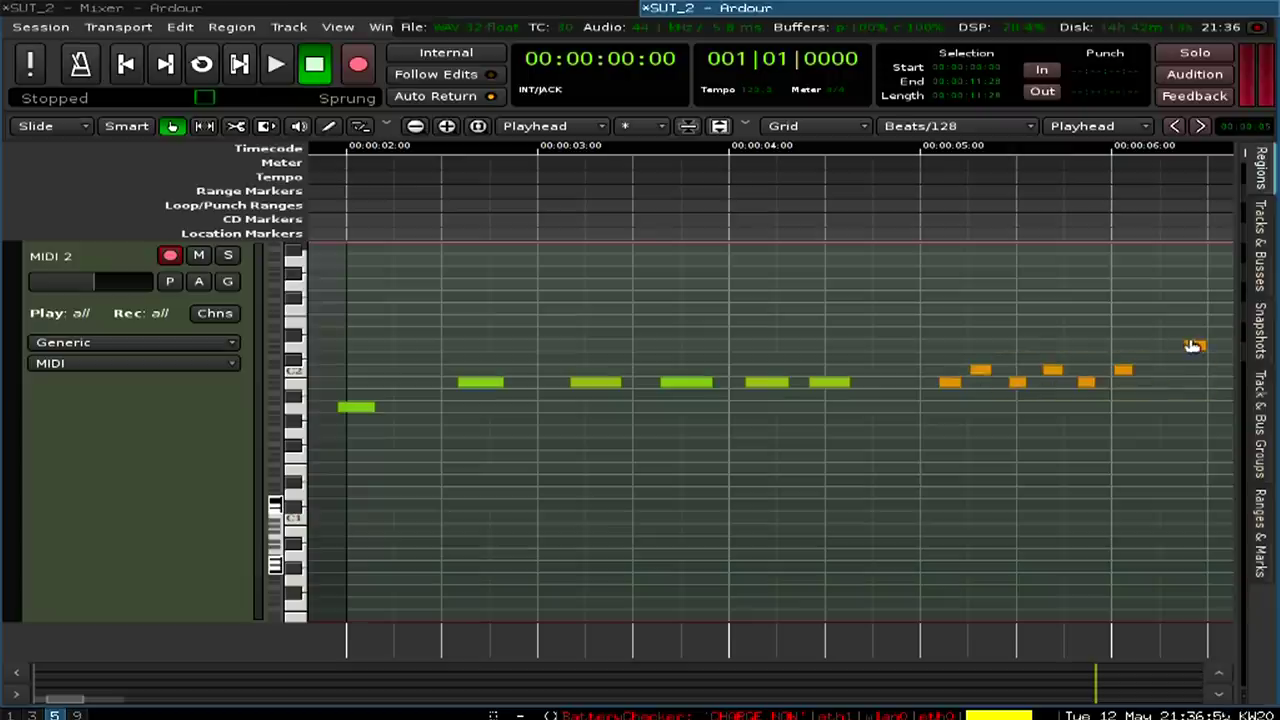
left_click(1166, 206)
left_click(1177, 191)
key("space")
key("space")
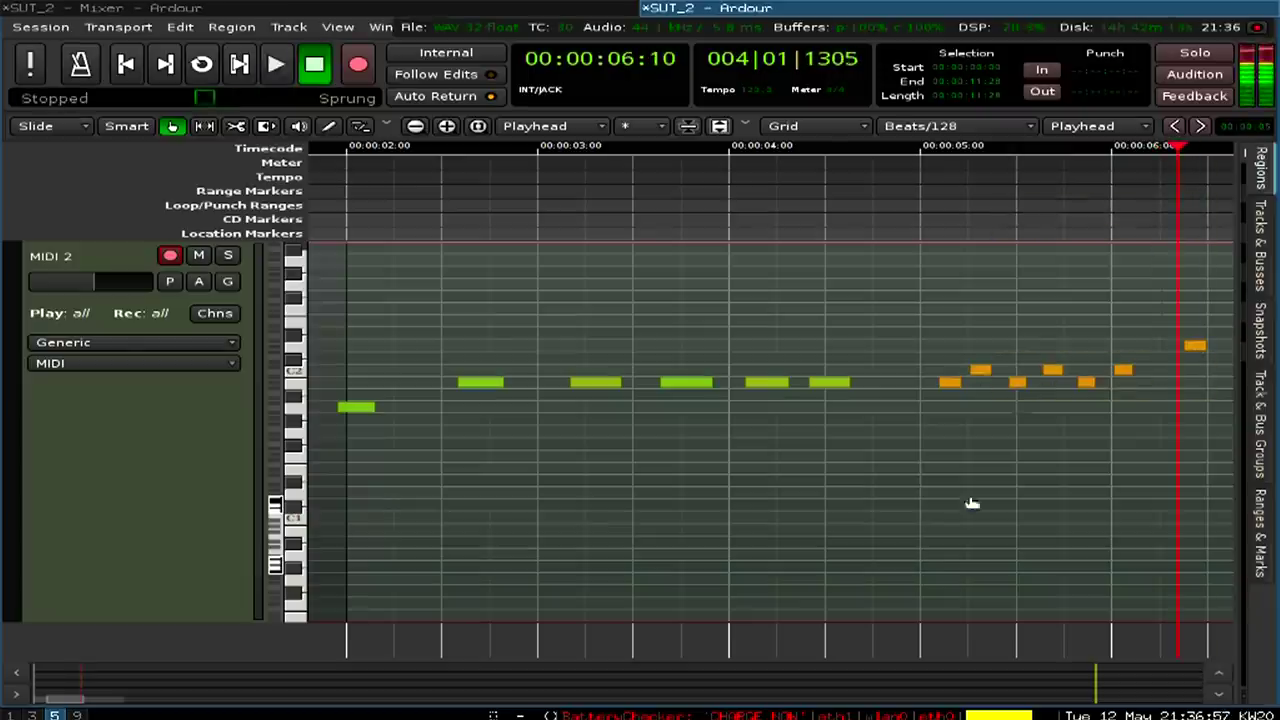
Step: Play back the recorded drum notes from several playhead positions between about six and nine seconds
left_click_drag(128, 697, 145, 688)
left_click(676, 160)
key("space")
key("space")
left_click(1076, 177)
key("space")
key("space")
left_click(1001, 190)
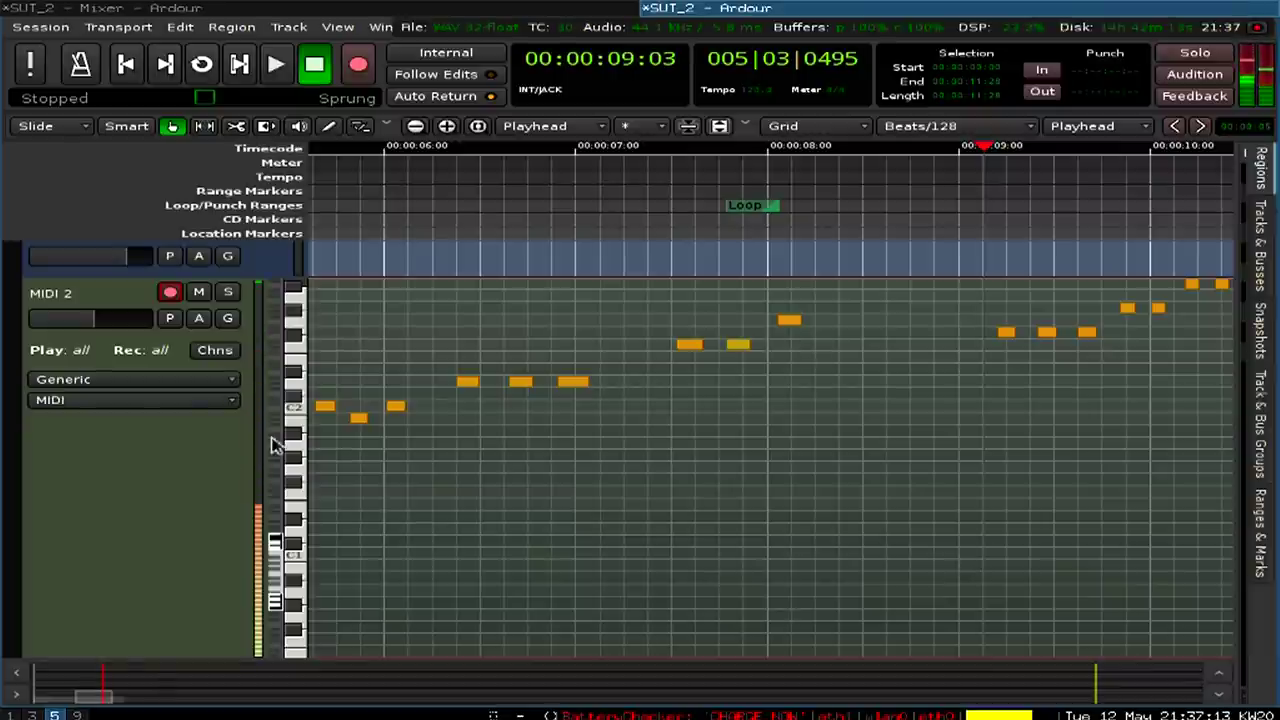
Step: Undo the recorded drum performance on the MIDI 2 track and return the playhead to the session start
key("ctrl+z")
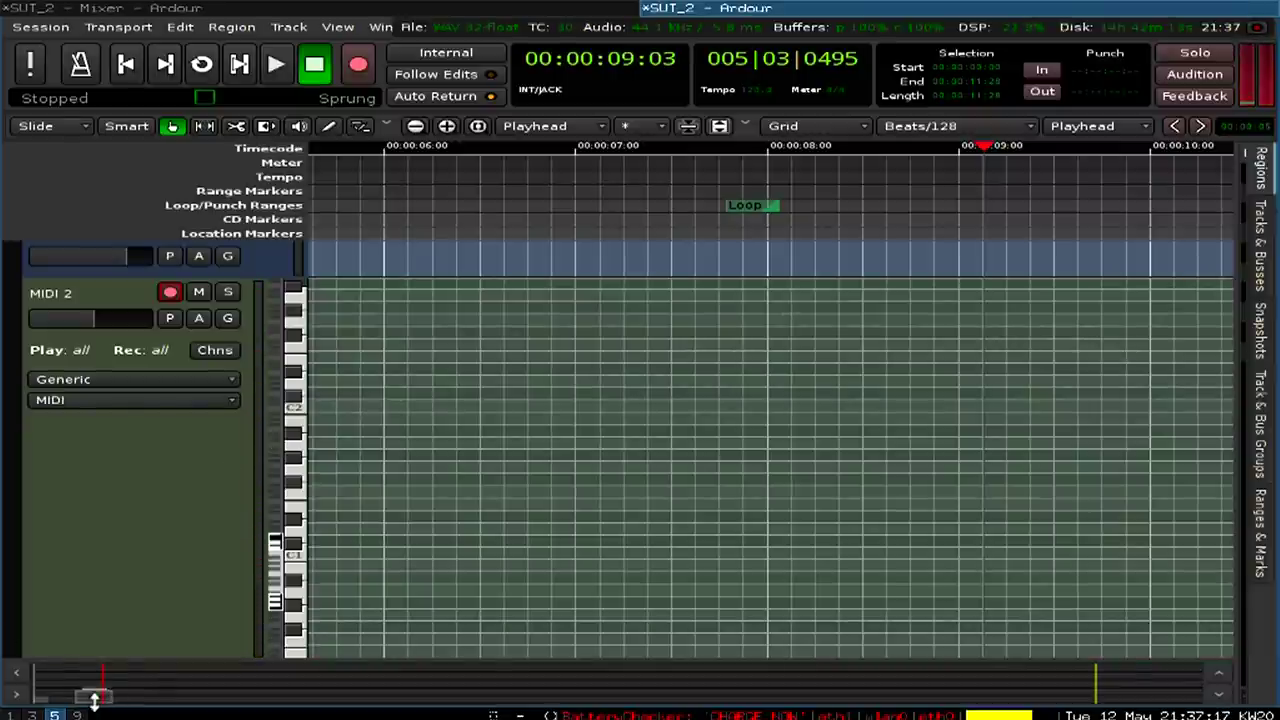
left_click_drag(91, 689, 46, 694)
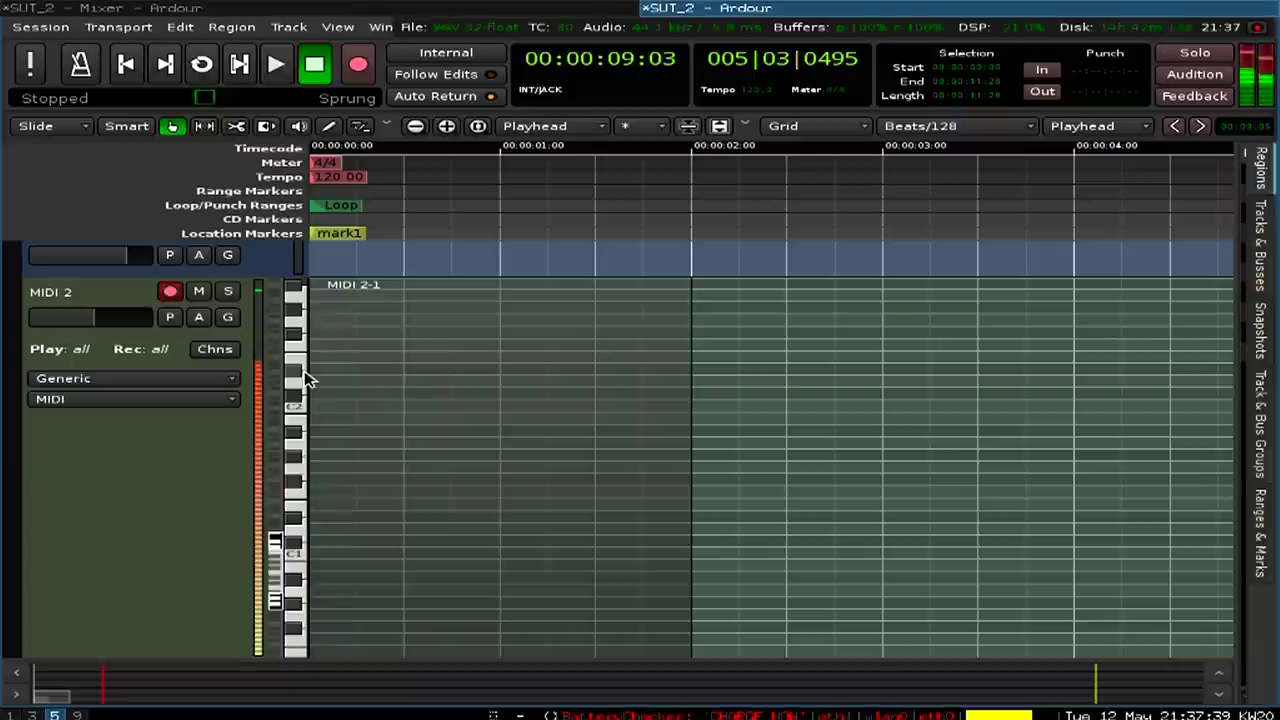
left_click(359, 65)
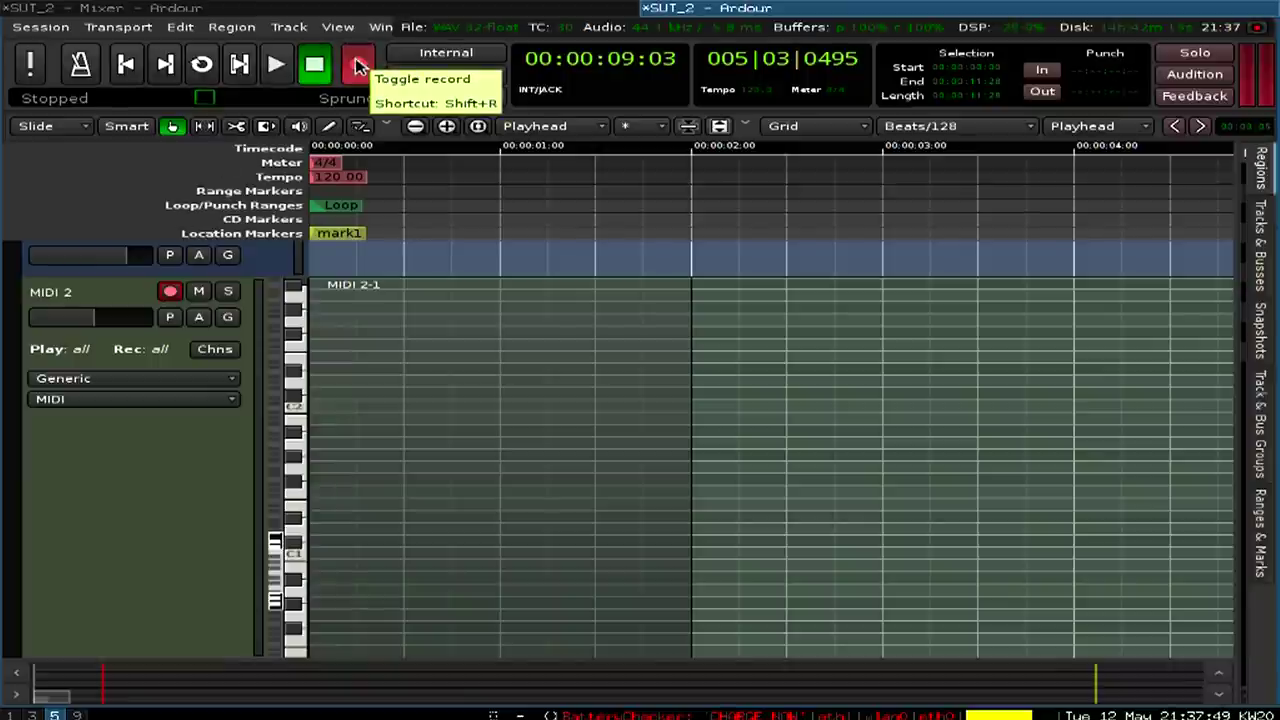
left_click(764, 179)
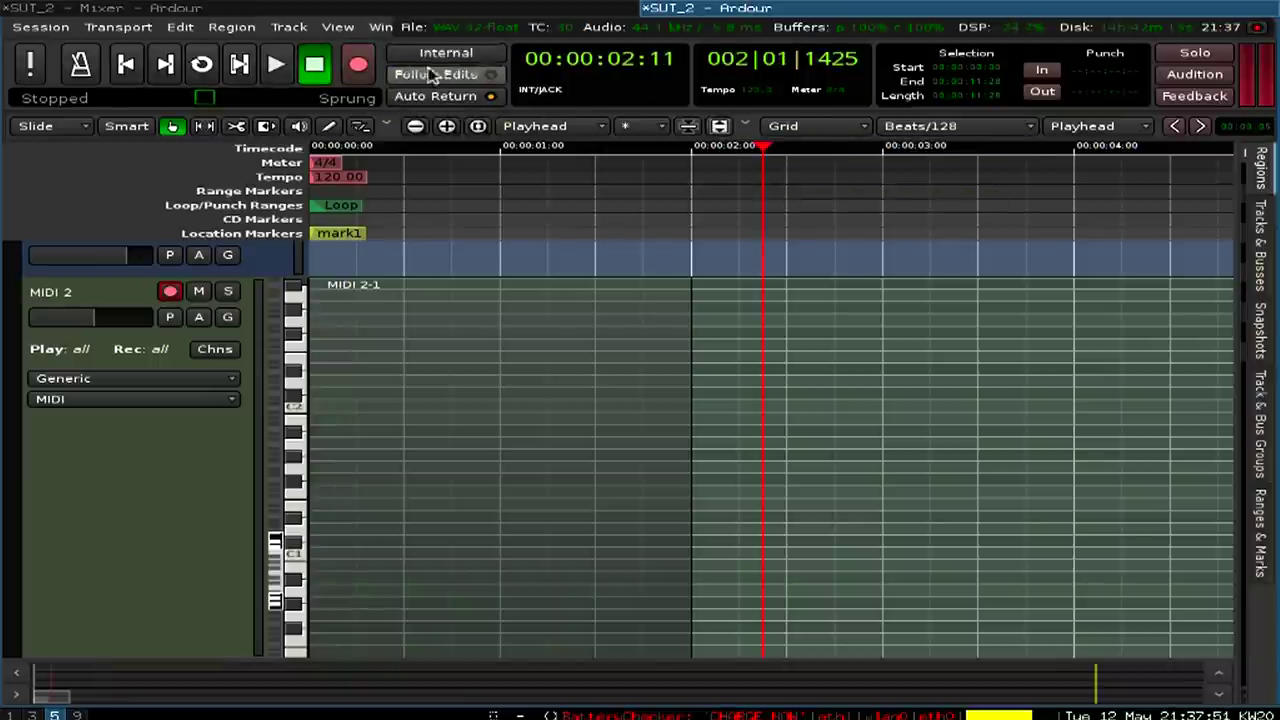
key("Home")
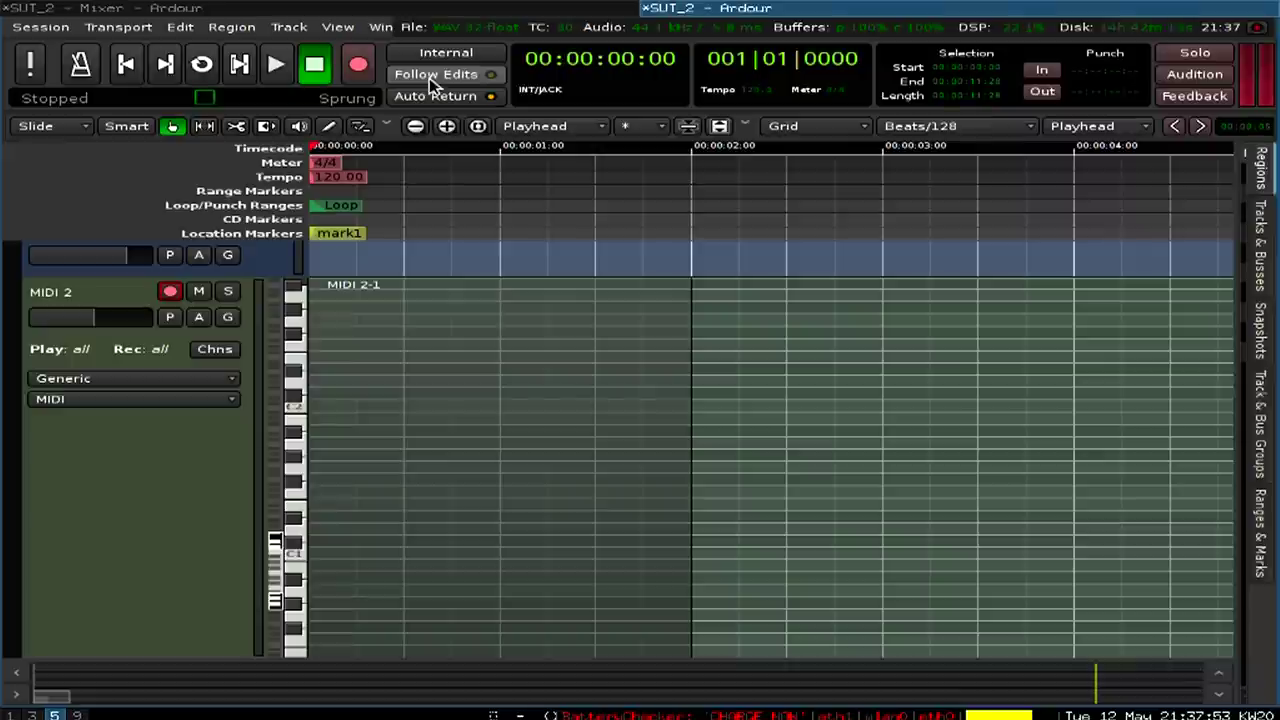
Step: Record a short run of four rising drum notes on the MIDI 2 track from the session start
left_click(407, 95)
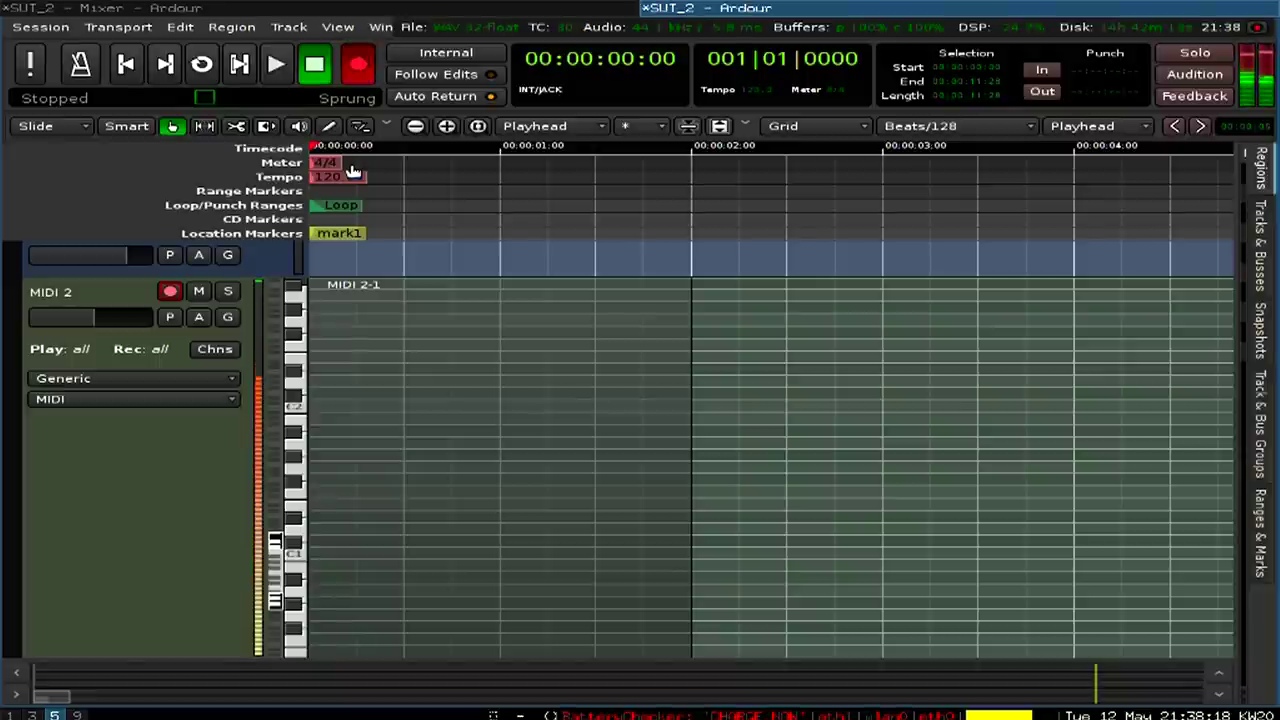
key("space")
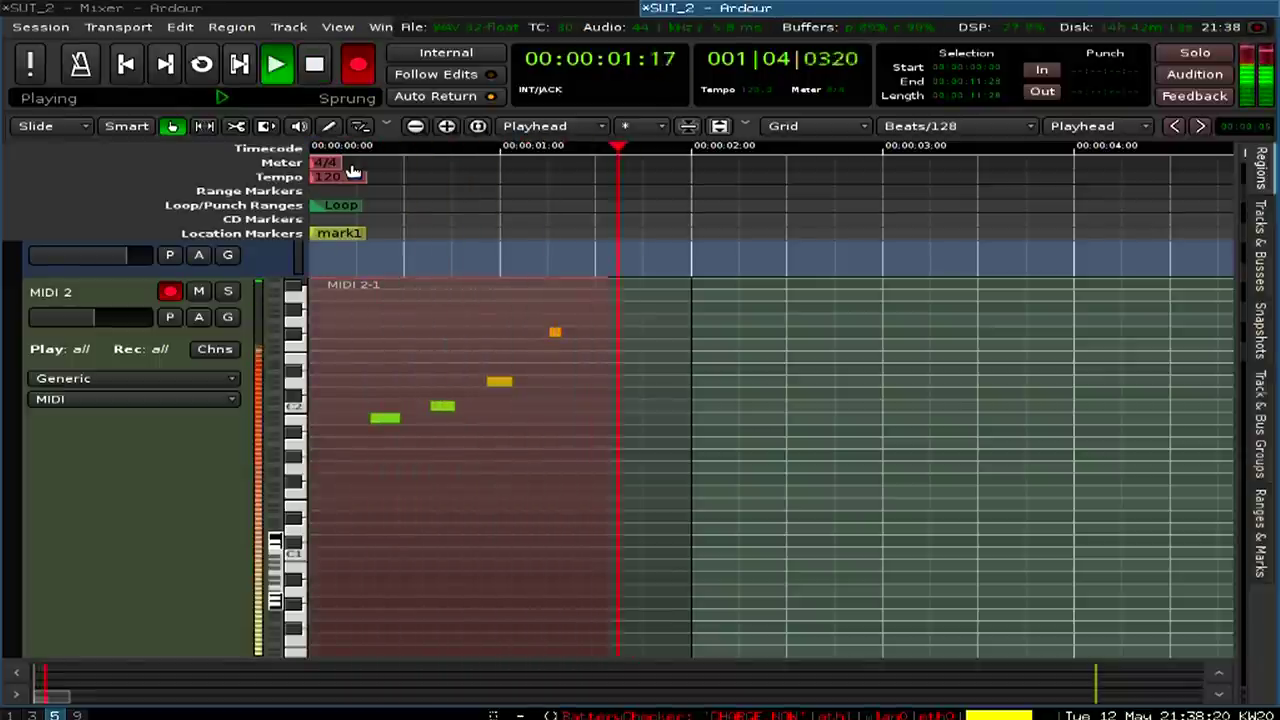
key("space")
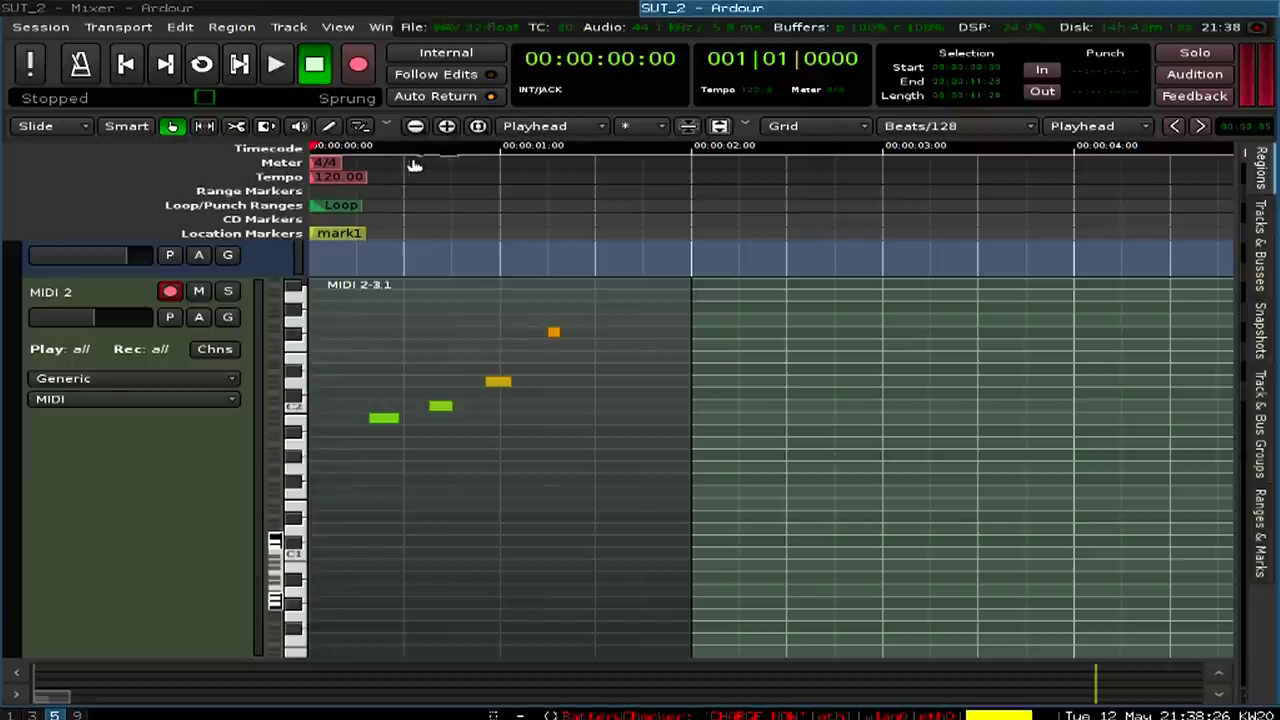
Step: Undo and redo the latest MIDI 2 recording twice
key("ctrl+z")
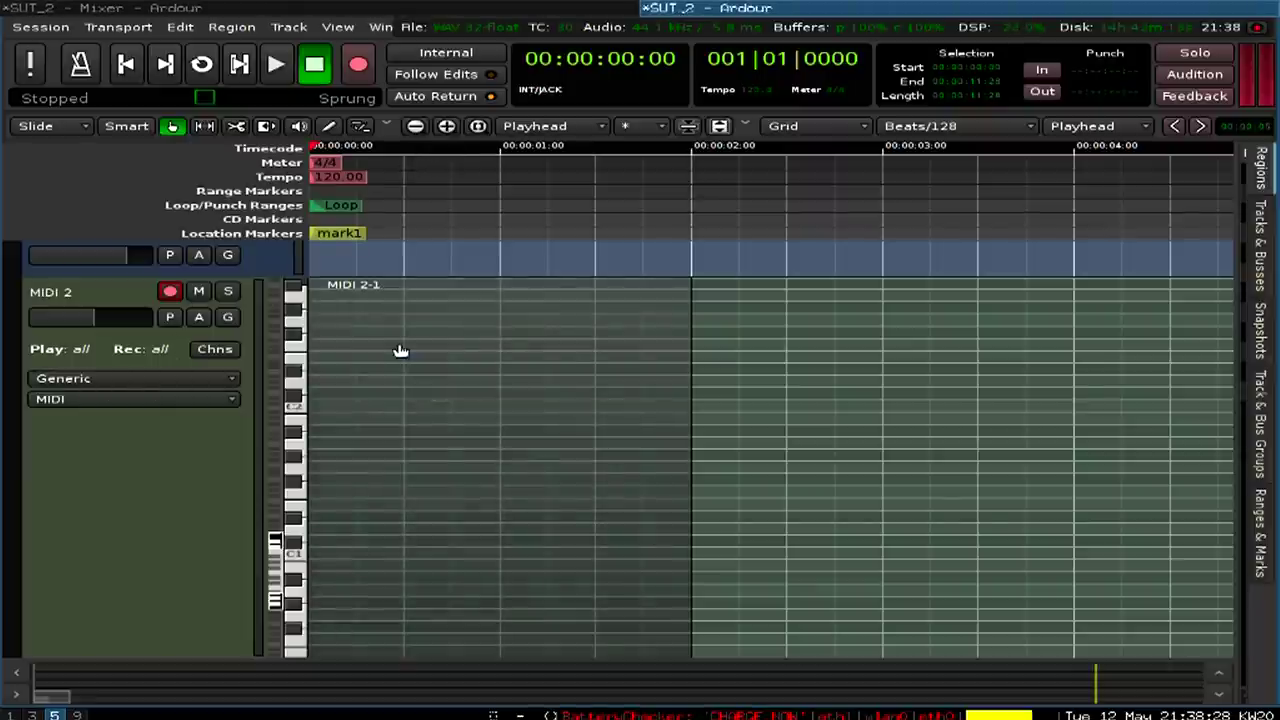
key("ctrl+r")
key("ctrl+z")
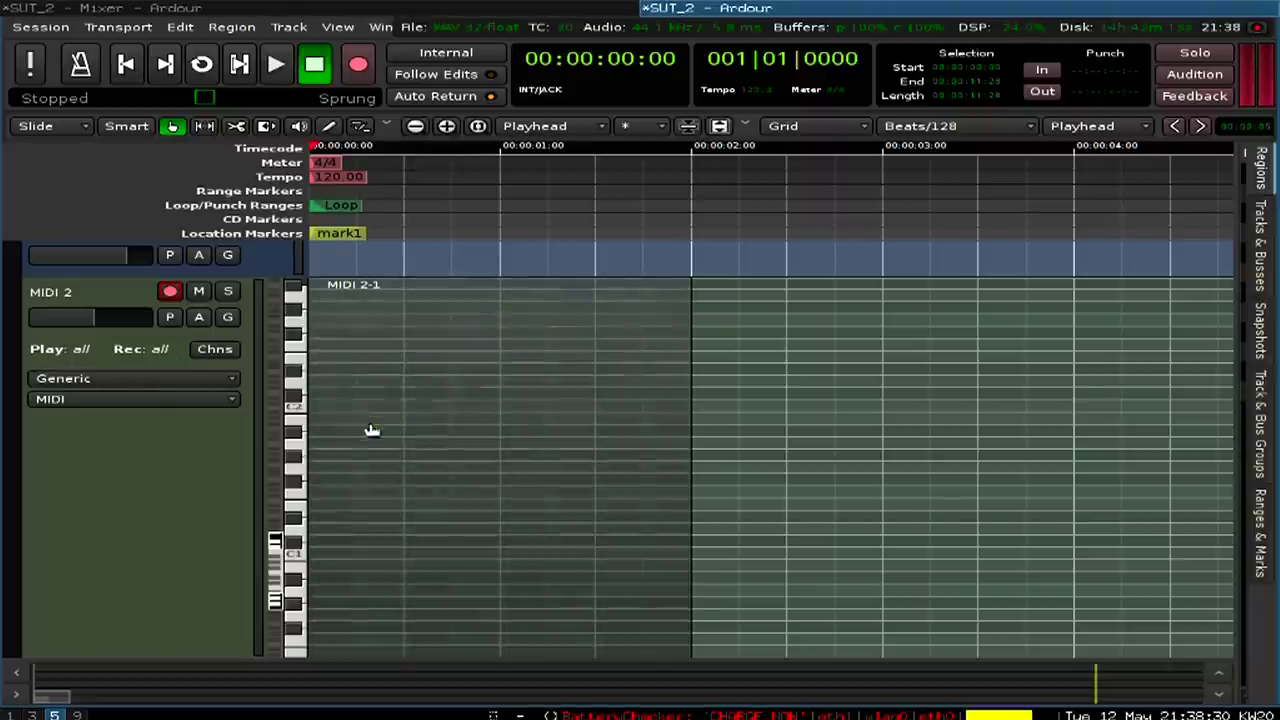
key("ctrl+r")
Step: Draw a half-beat B1 note at the start of the MIDI 2 region with the Draw tool
scroll(335, 434, "up", 3, "ctrl")
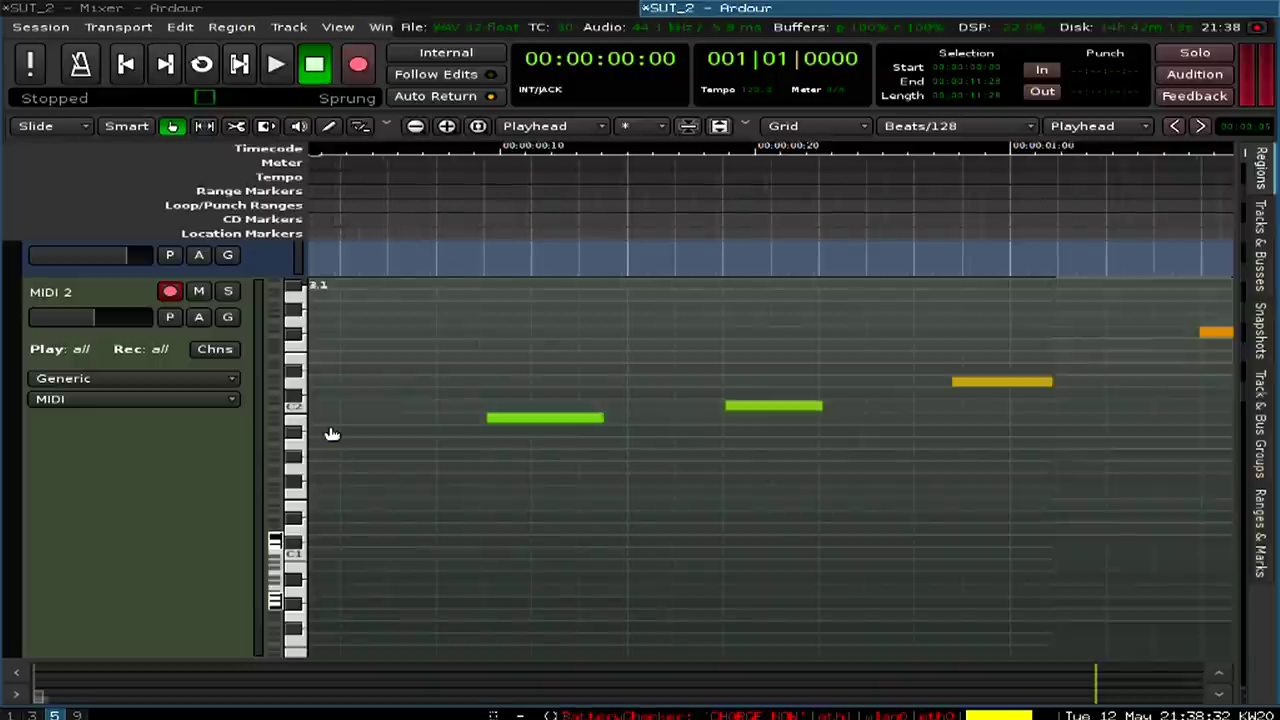
scroll(338, 434, "down", 1, "ctrl")
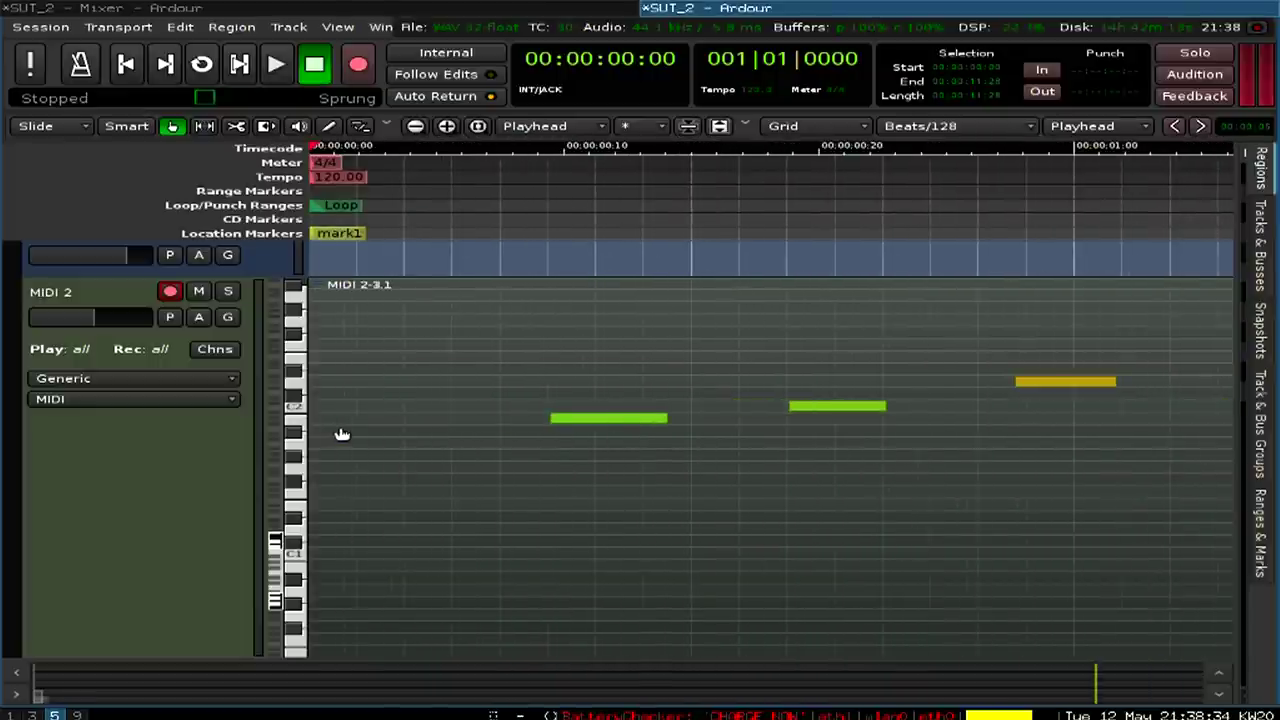
left_click(329, 126)
left_click(310, 428)
left_click_drag(336, 420, 345, 412)
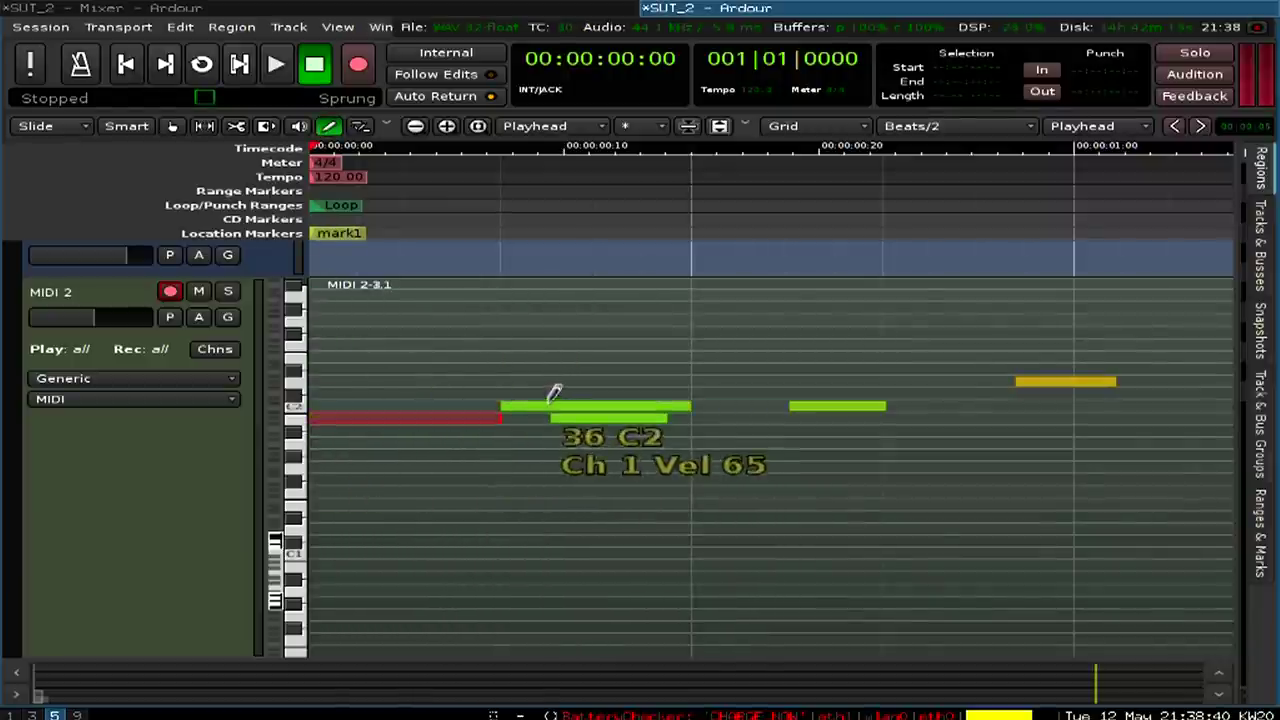
left_click(778, 128)
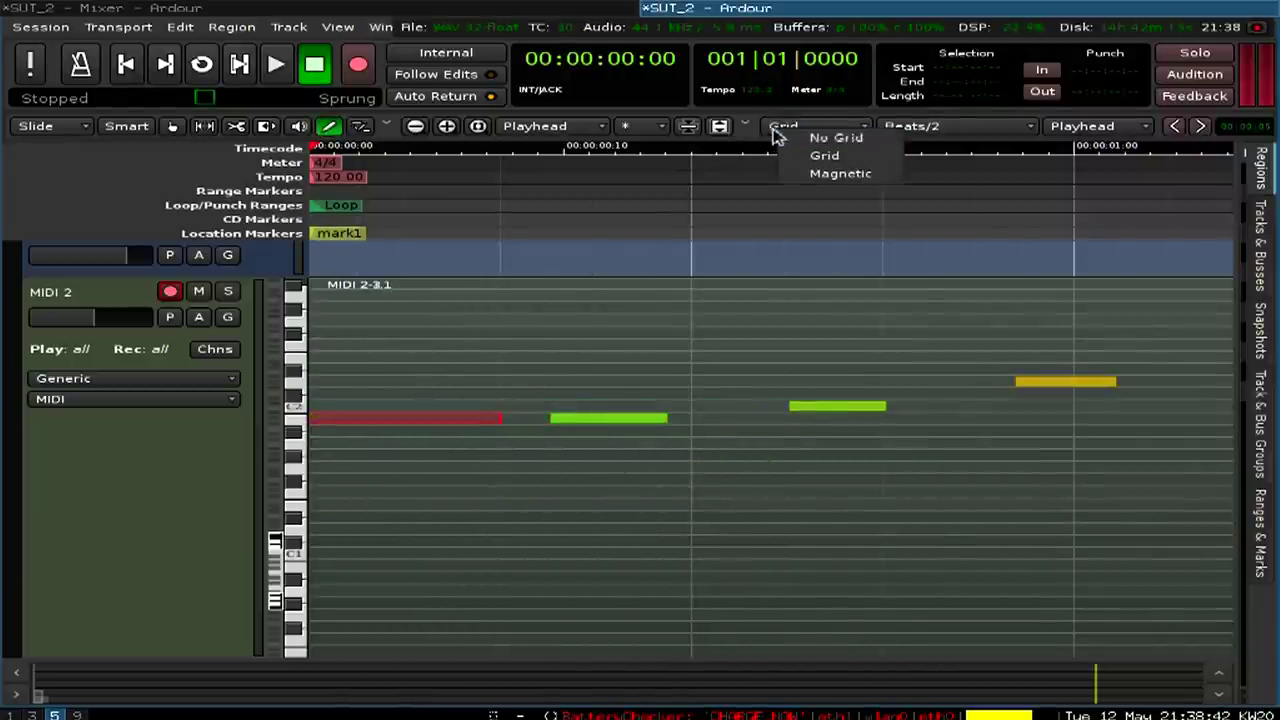
left_click(770, 135)
left_click(770, 135)
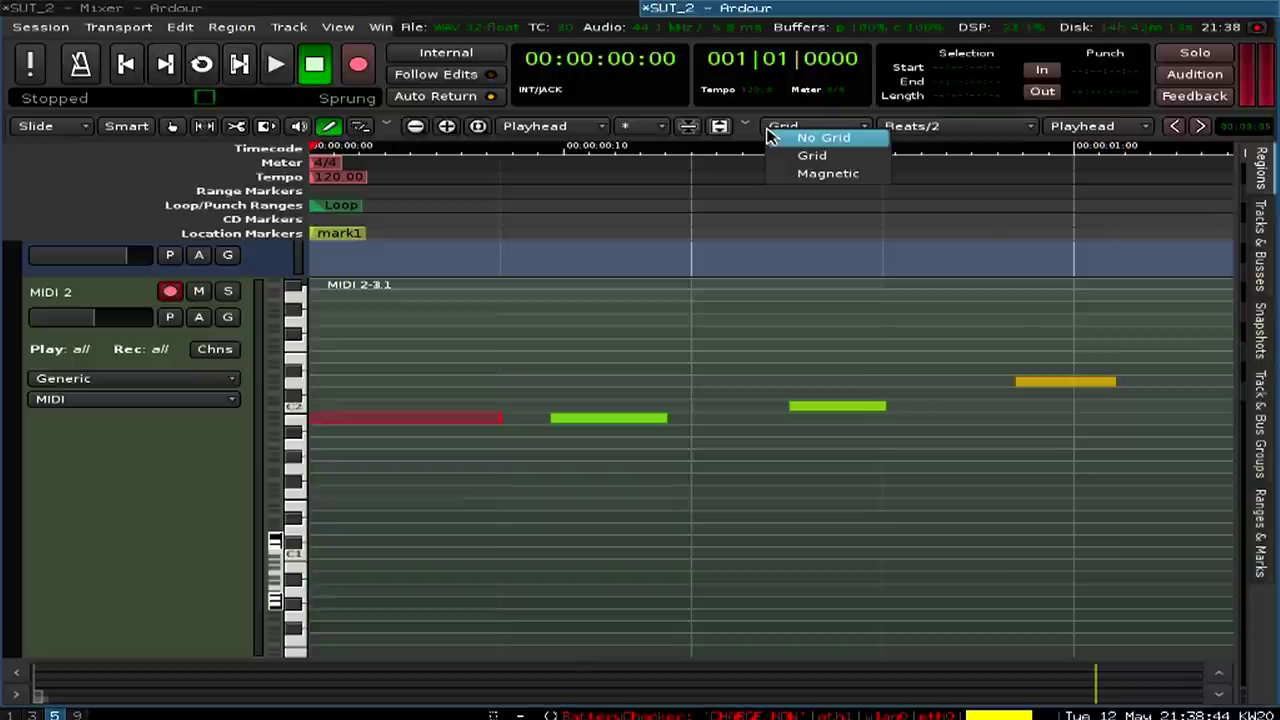
left_click(762, 134)
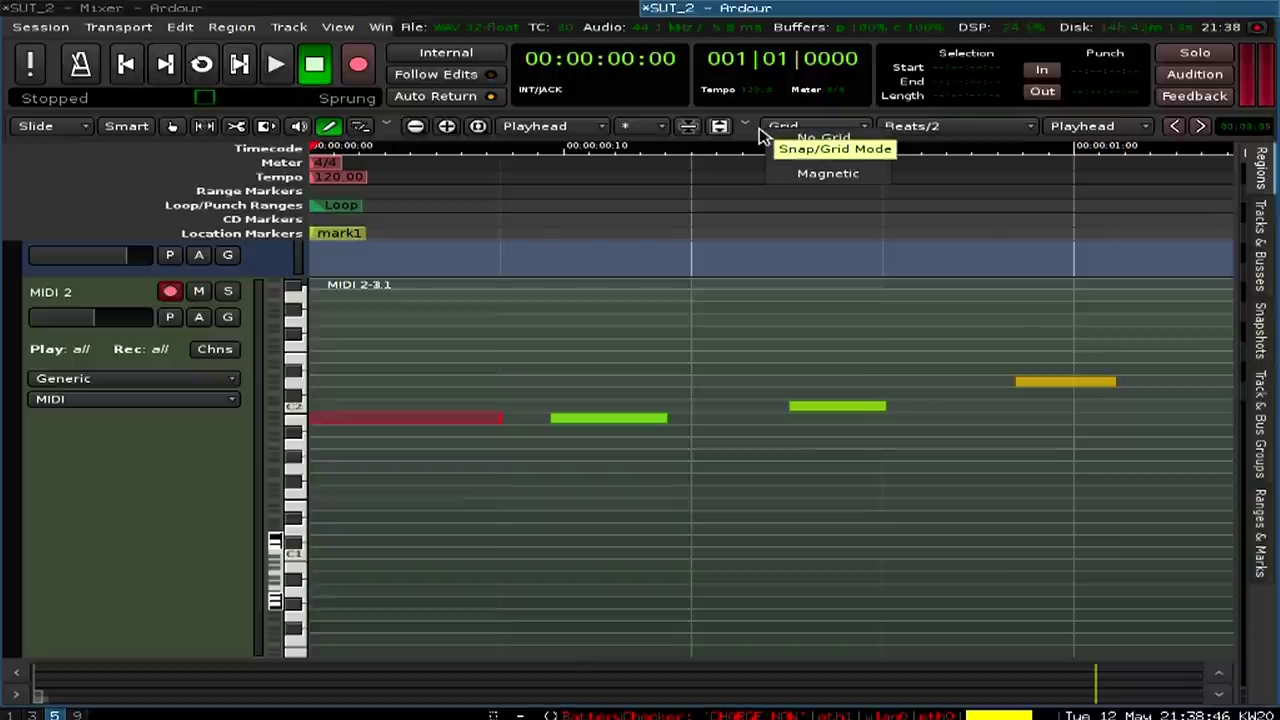
left_click(818, 128)
left_click(943, 142)
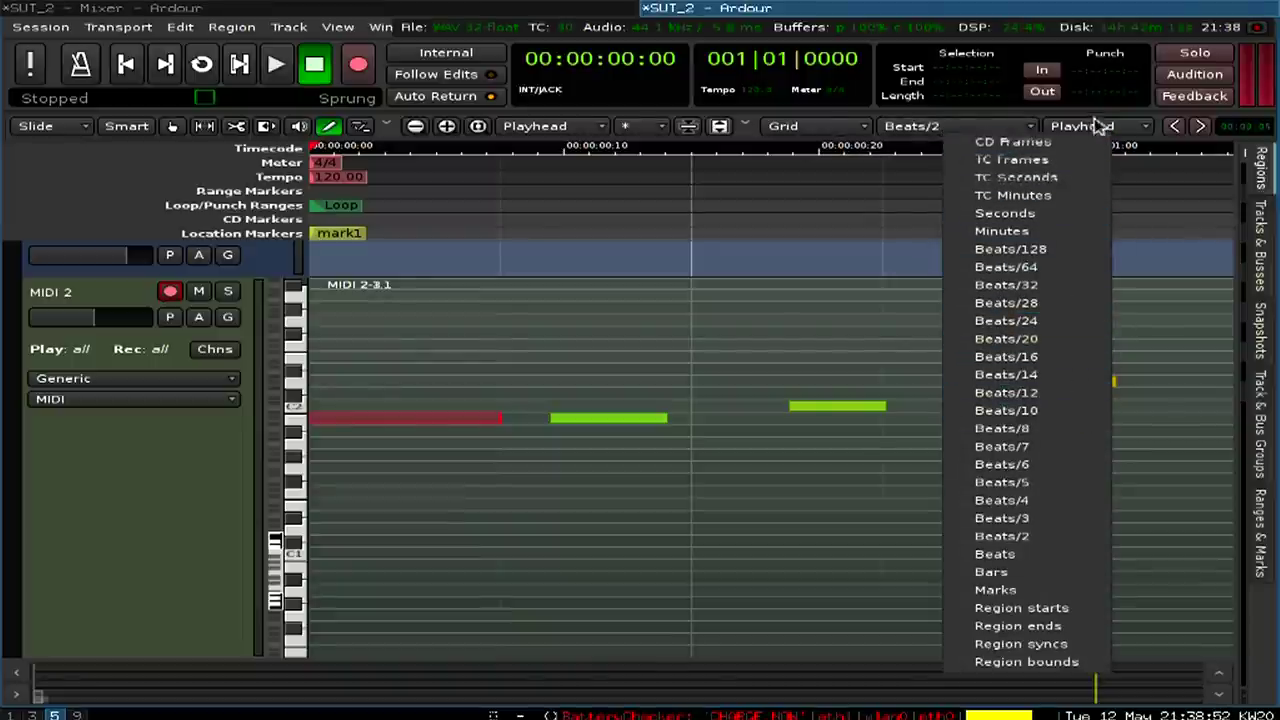
left_click(1080, 12)
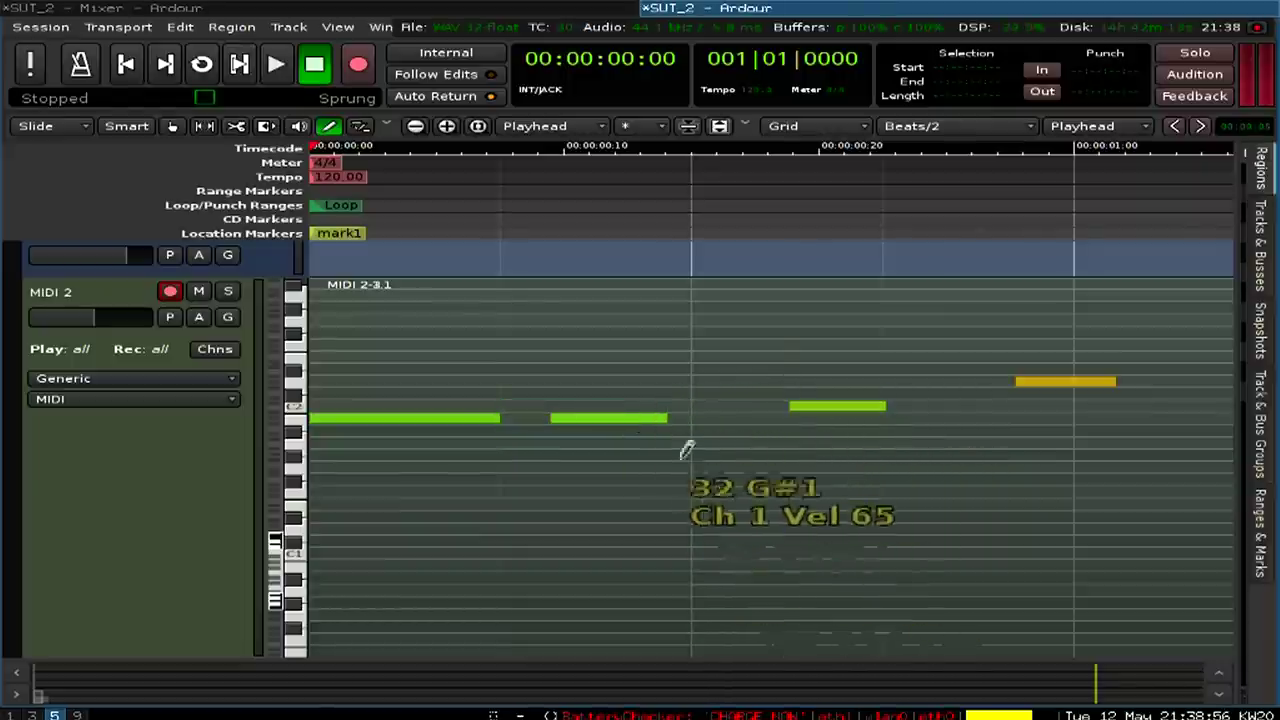
right_click(628, 421)
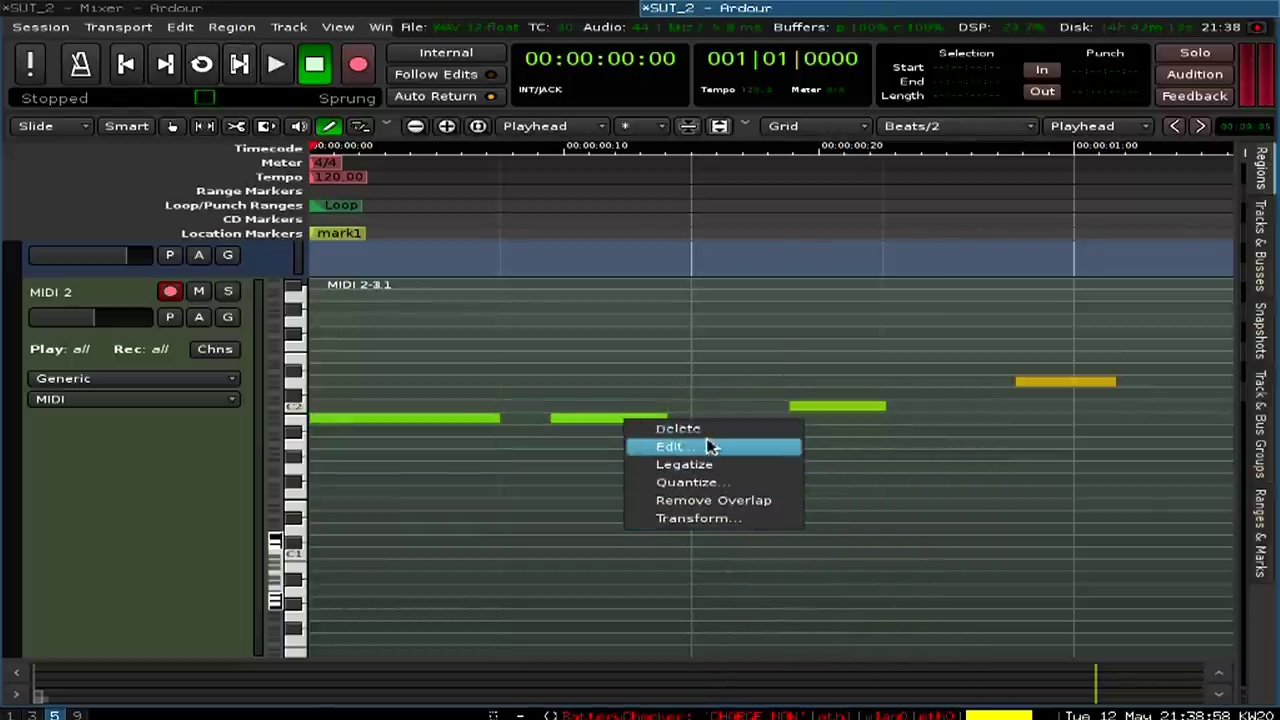
left_click(648, 422)
right_click(645, 427)
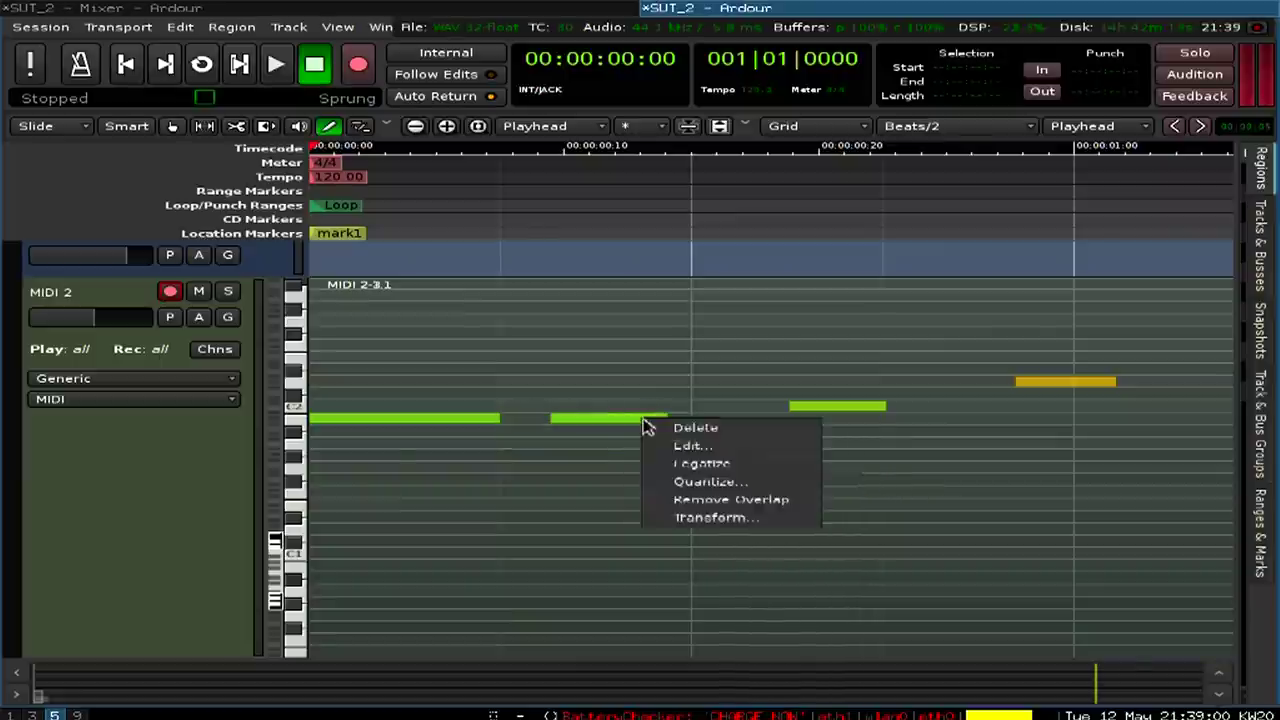
left_click(646, 540)
left_click_drag(661, 457, 634, 428)
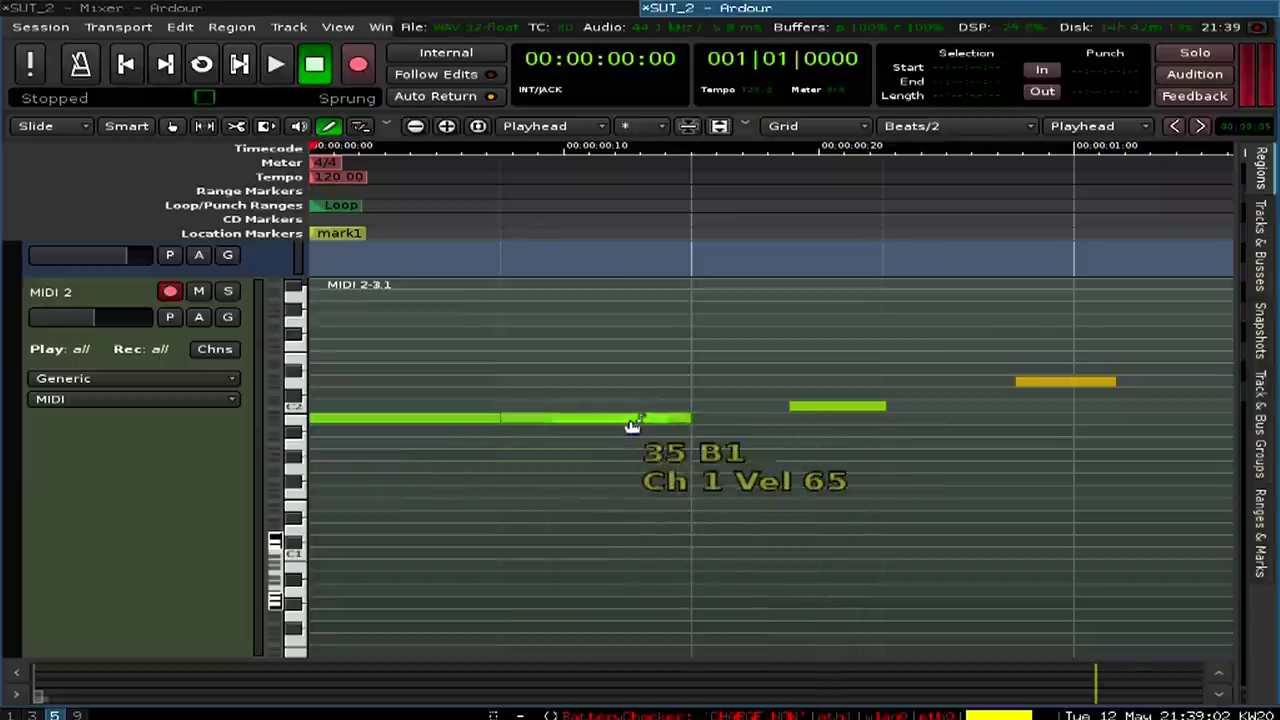
right_click(632, 425)
left_click(168, 150)
left_click(172, 126)
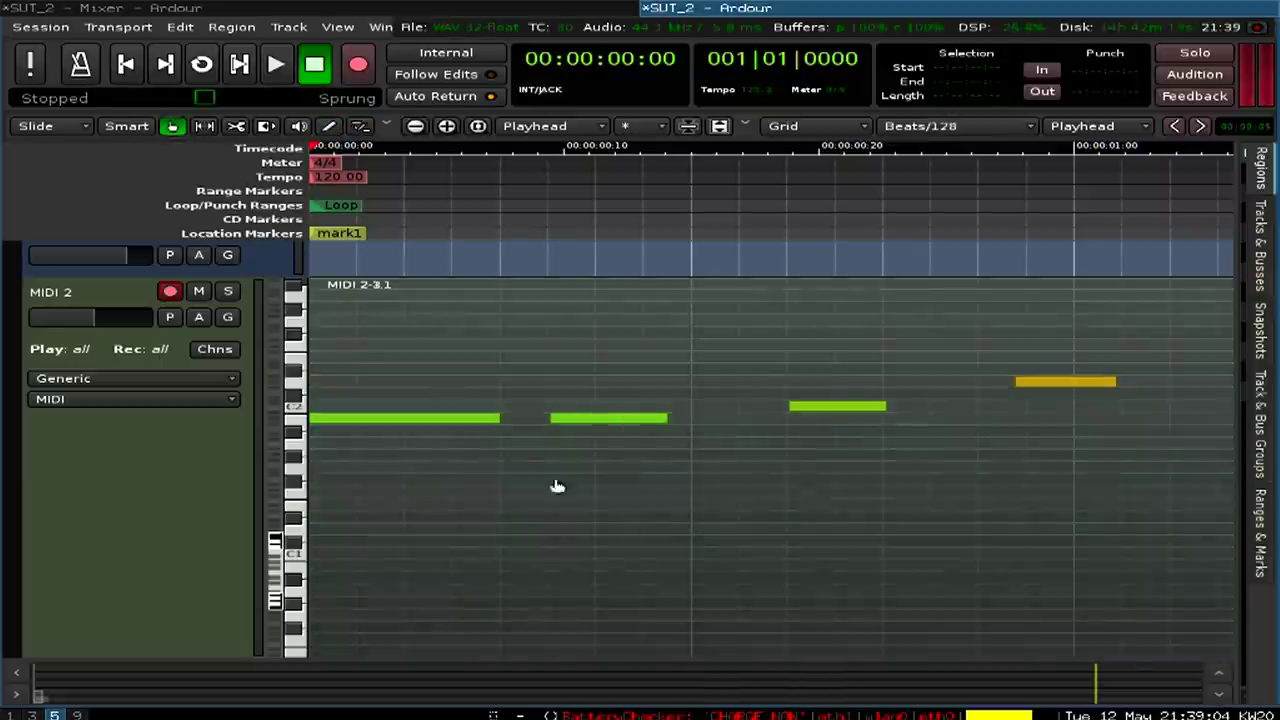
left_click(615, 417)
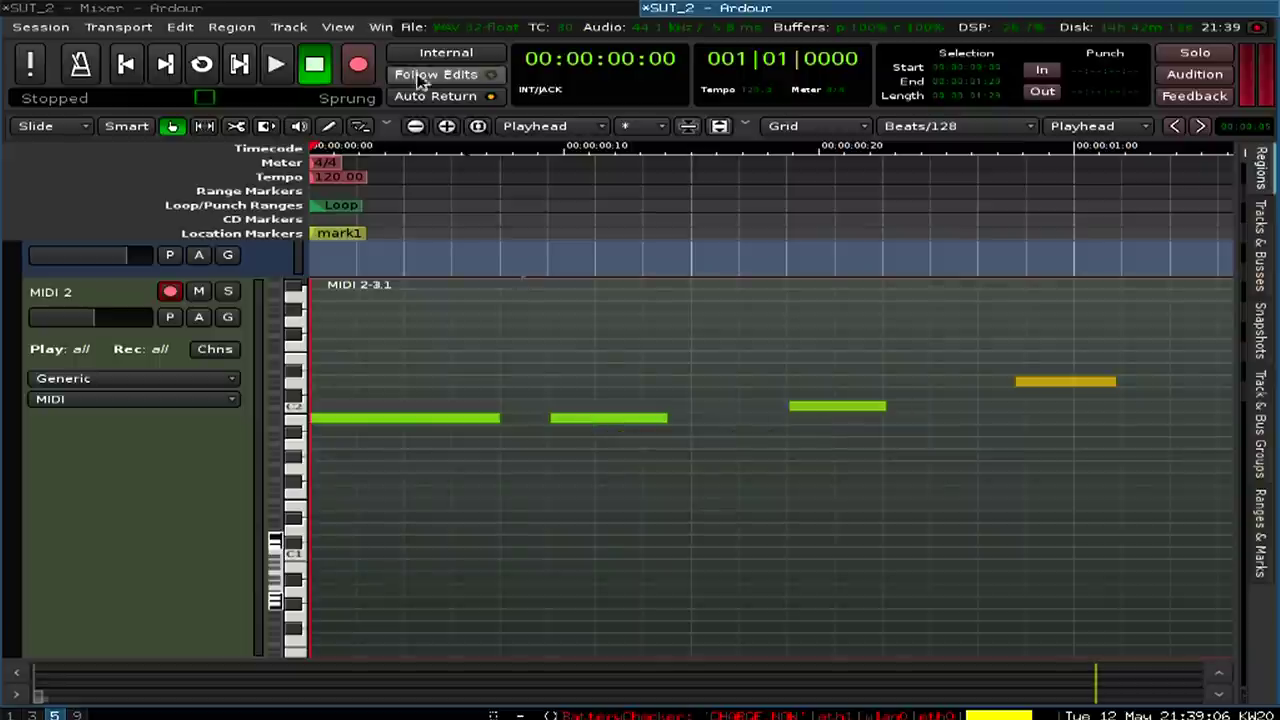
Step: Delete the recorded B1 note that follows the drawn note at the session start
left_click(327, 130)
mouse_move(560, 400)
left_mouse_down()
mouse_move(623, 394)
mouse_move(617, 420)
left_mouse_up()
left_click_drag(700, 362, 605, 202)
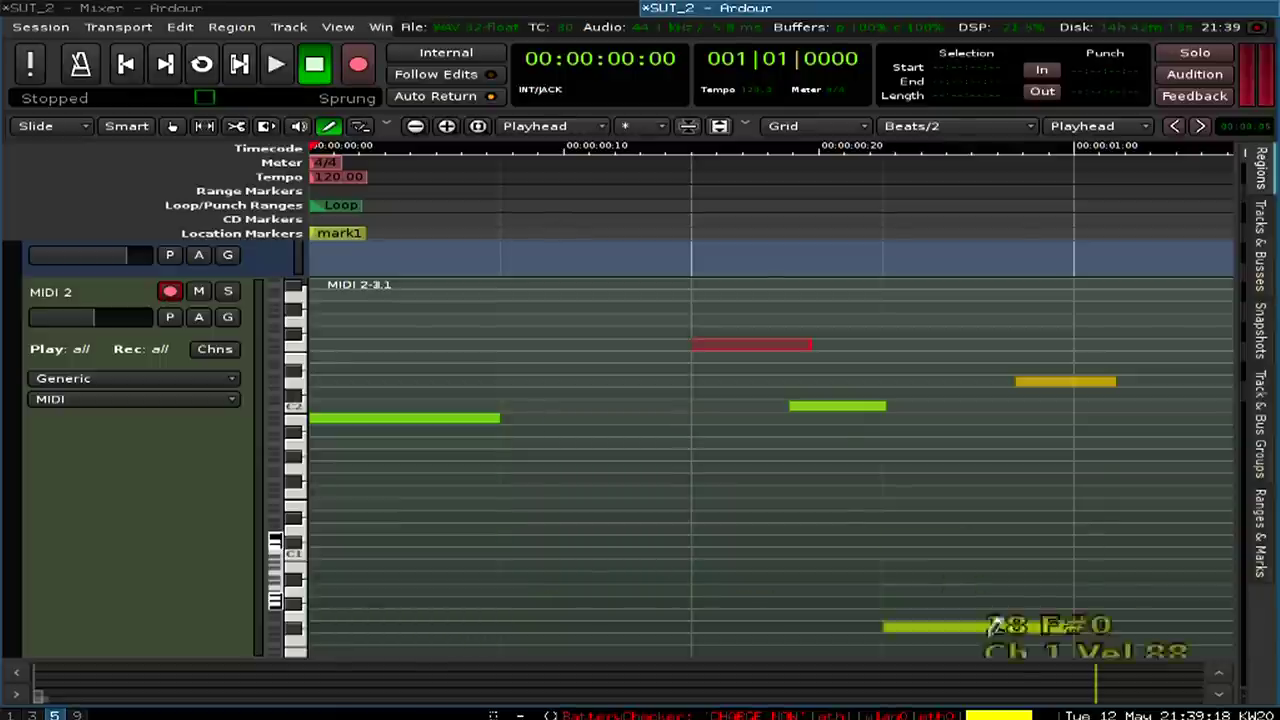
Step: Extend the recorded C2 note's start back to the second beat and draw a half-beat B1 note before it
right_click(848, 405)
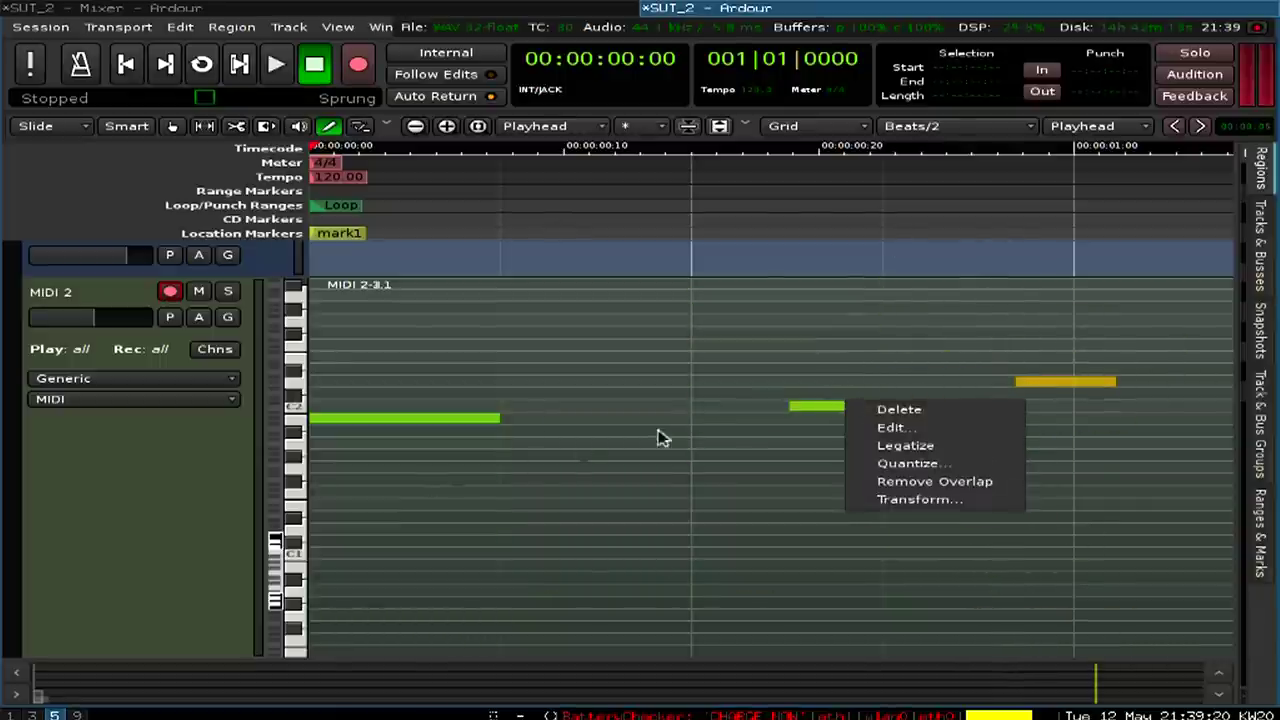
left_click(783, 418)
left_click_drag(794, 414, 607, 386)
key("space")
key("space")
key("space")
key("space")
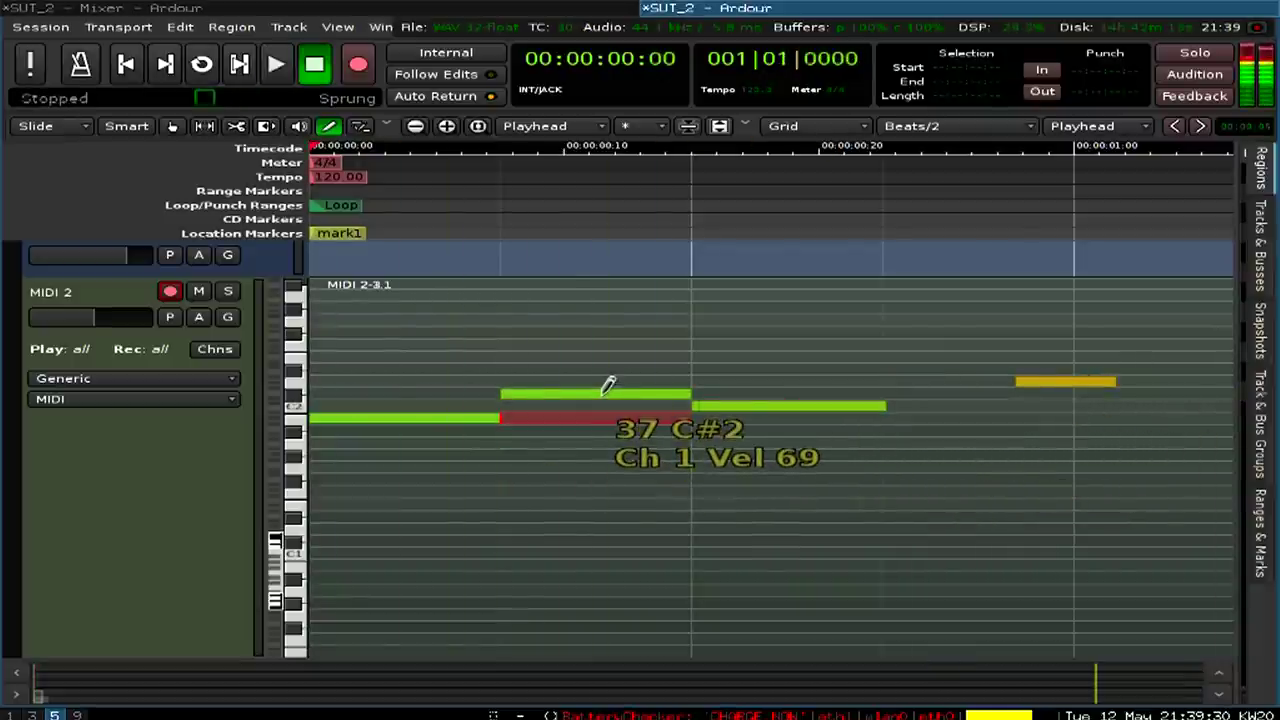
Step: Move the recorded D2 note back to the second beat and delete the C2 note below it
left_click(1062, 380)
key("ctrl+z")
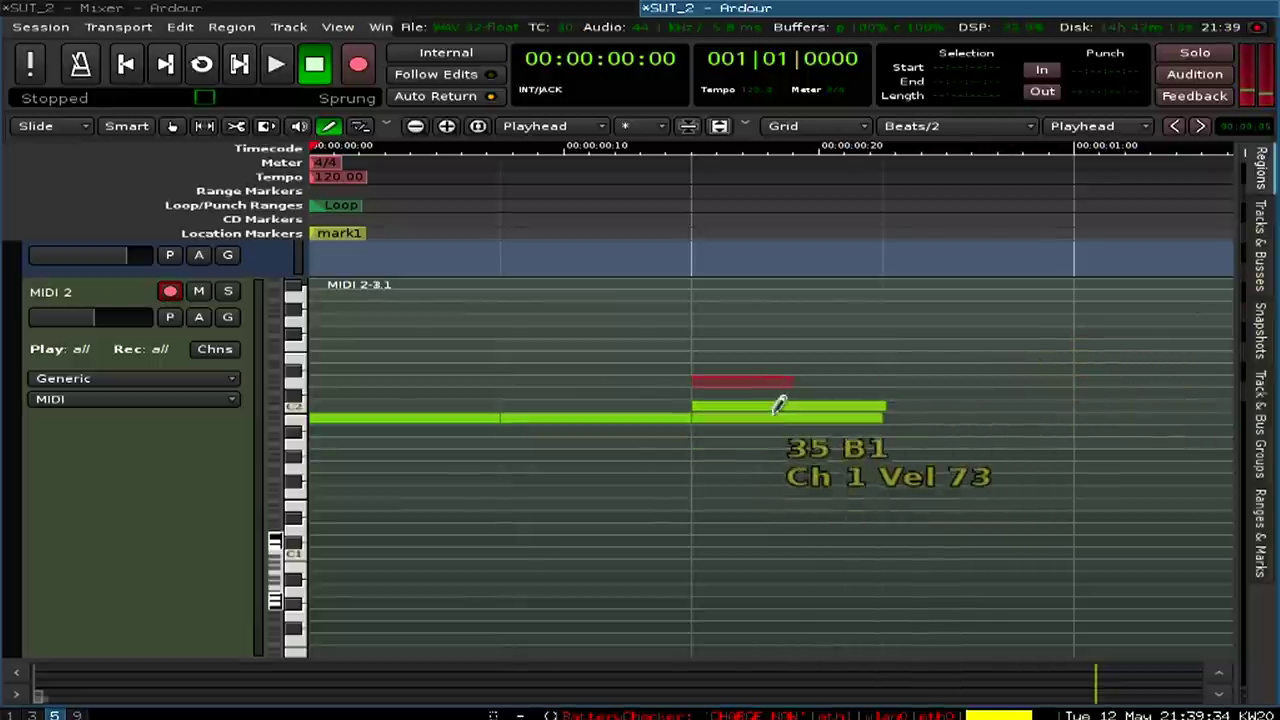
right_click(771, 405)
left_click(762, 407)
mouse_move(762, 407)
left_mouse_down()
mouse_move(849, 403)
mouse_move(891, 423)
mouse_move(715, 558)
mouse_move(774, 394)
mouse_move(834, 310)
mouse_move(760, 425)
mouse_move(754, 414)
mouse_move(654, 449)
mouse_move(773, 428)
left_mouse_up()
Step: Draw a row of consecutive half-beat F#2 notes from the session start across the first two beats
key("minus")
key("minus")
key("minus")
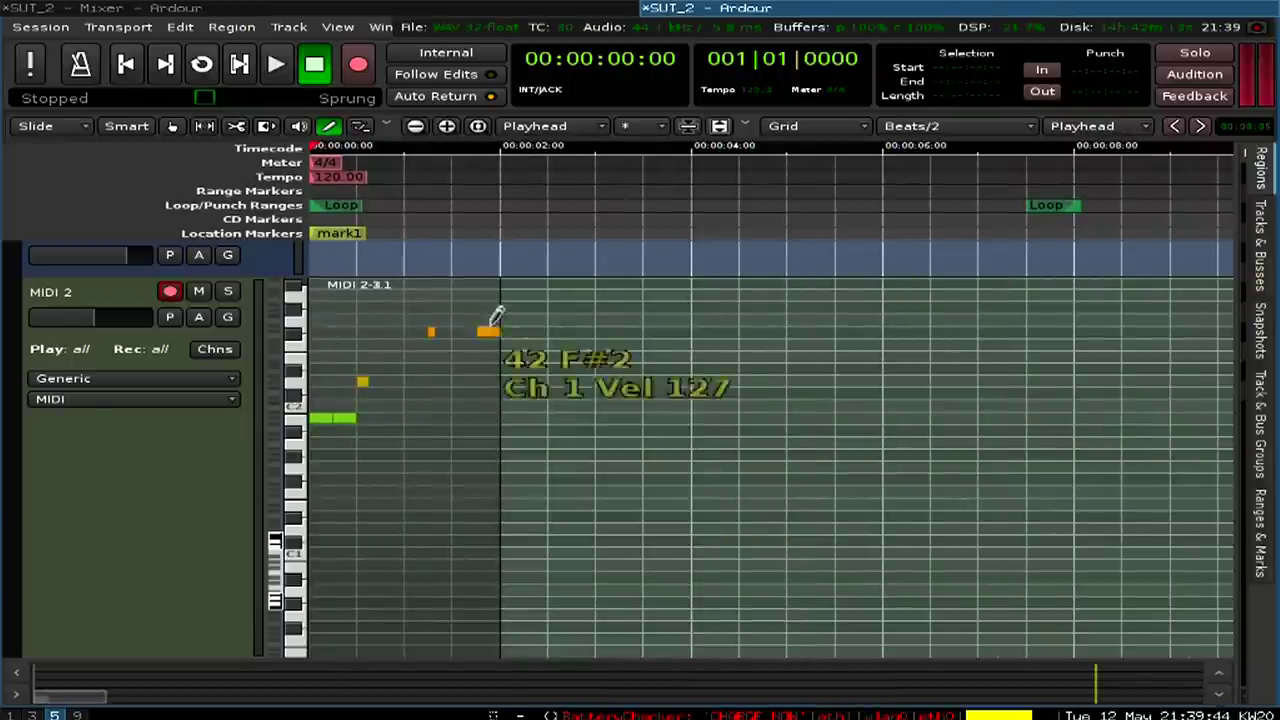
key("equal")
key("equal")
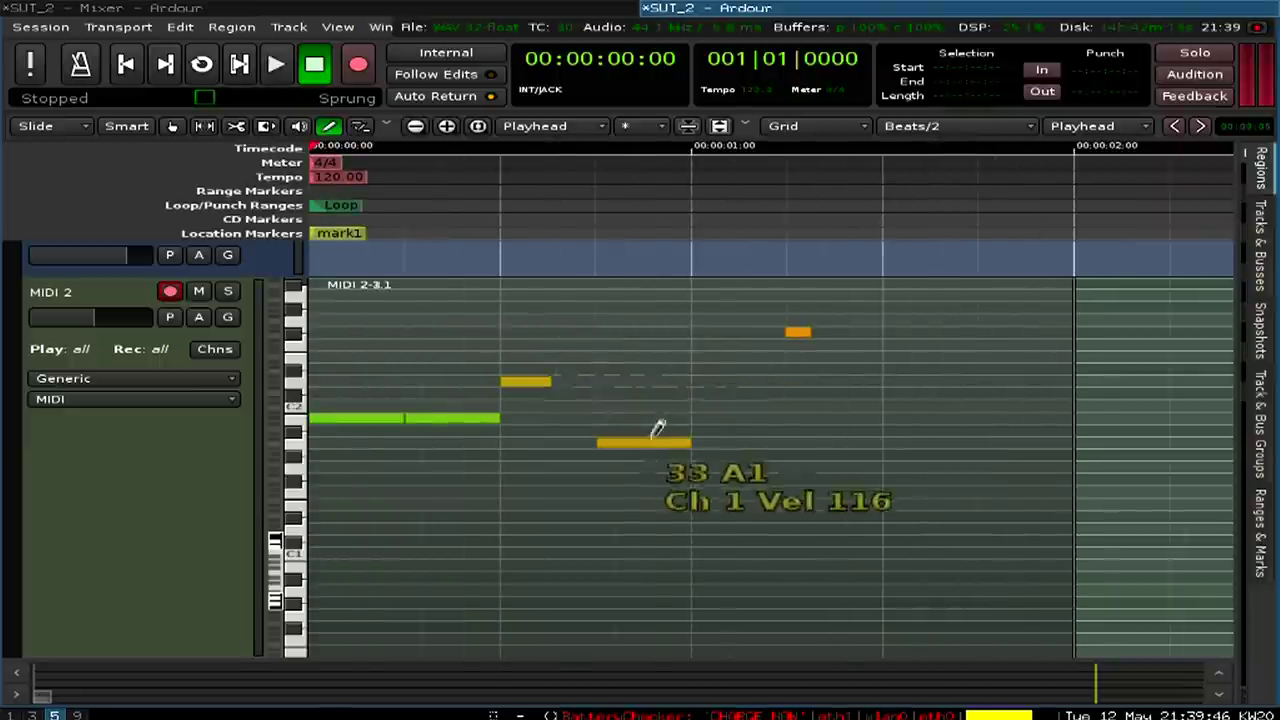
left_click(443, 330)
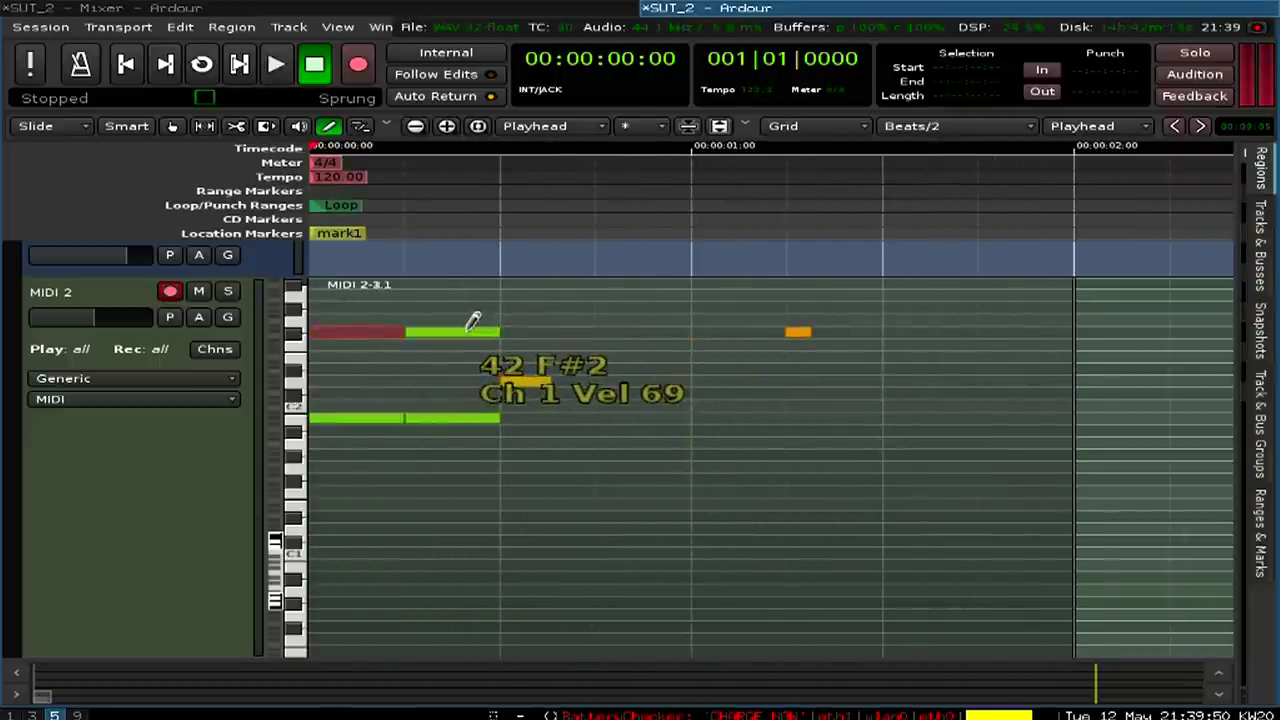
left_click(469, 326)
left_click(580, 324)
left_click(650, 324)
left_click(724, 322)
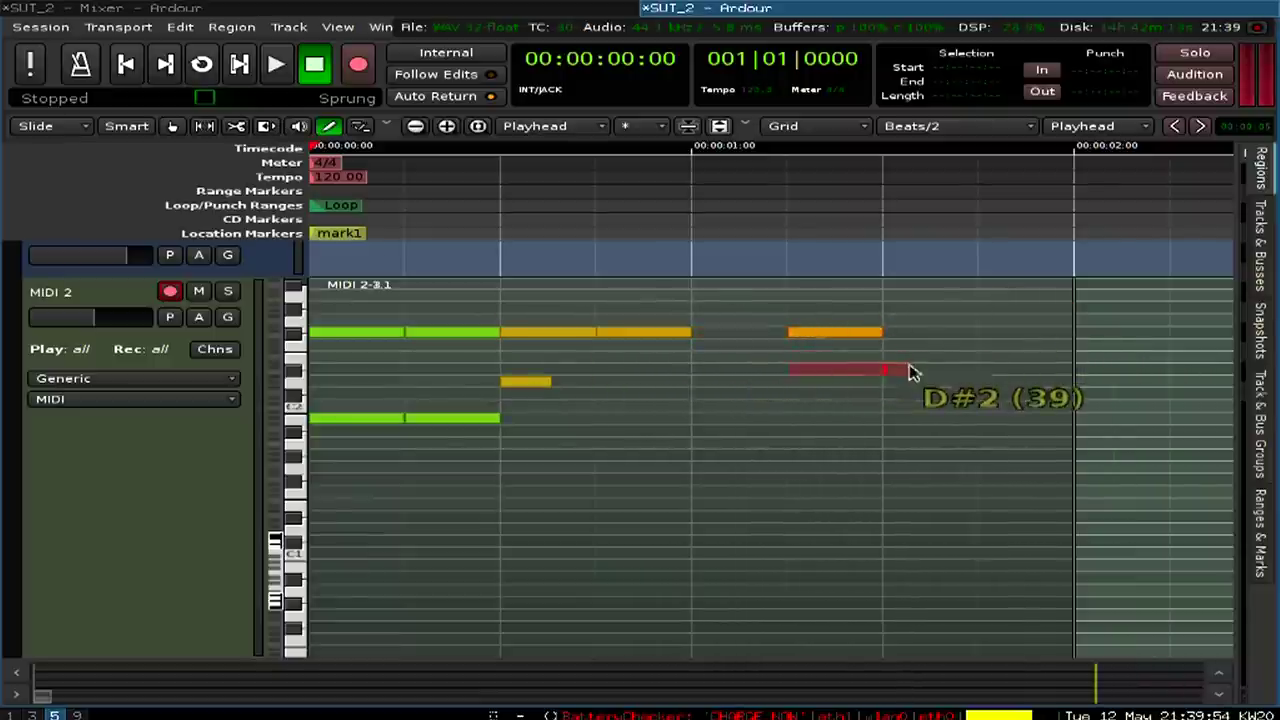
Step: Move the F#2 notes beyond the third beat line down to D#2 and half a beat forward
left_click_drag(910, 372, 908, 369)
left_click(908, 369)
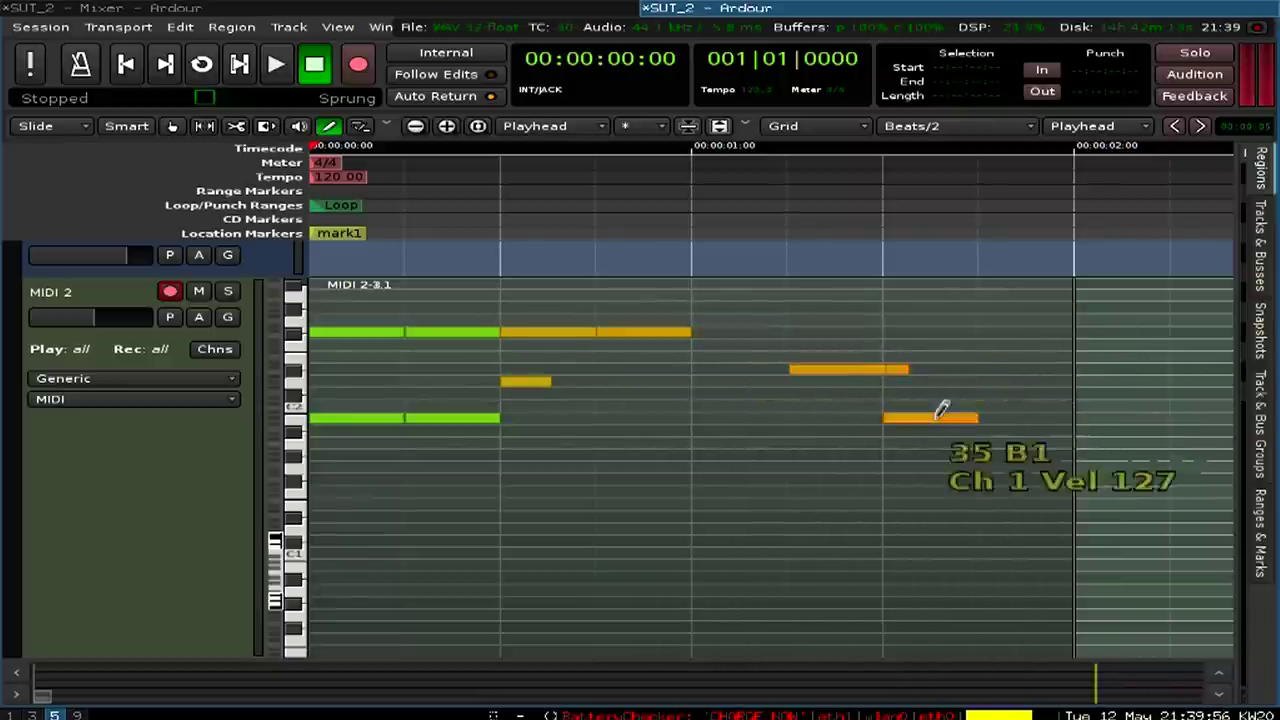
Step: Undo the last note move and draw consecutive half-beat F#2 notes across the third and fourth beats of the bar
key("ctrl+z")
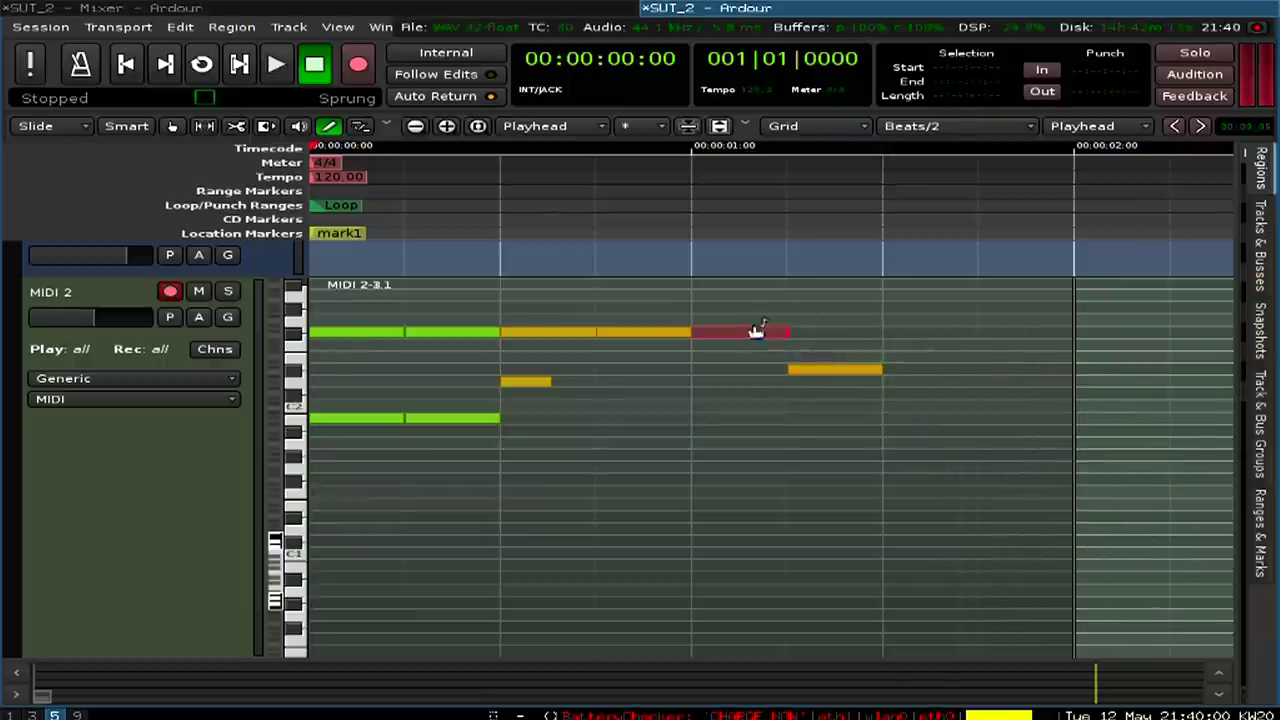
left_click(762, 330)
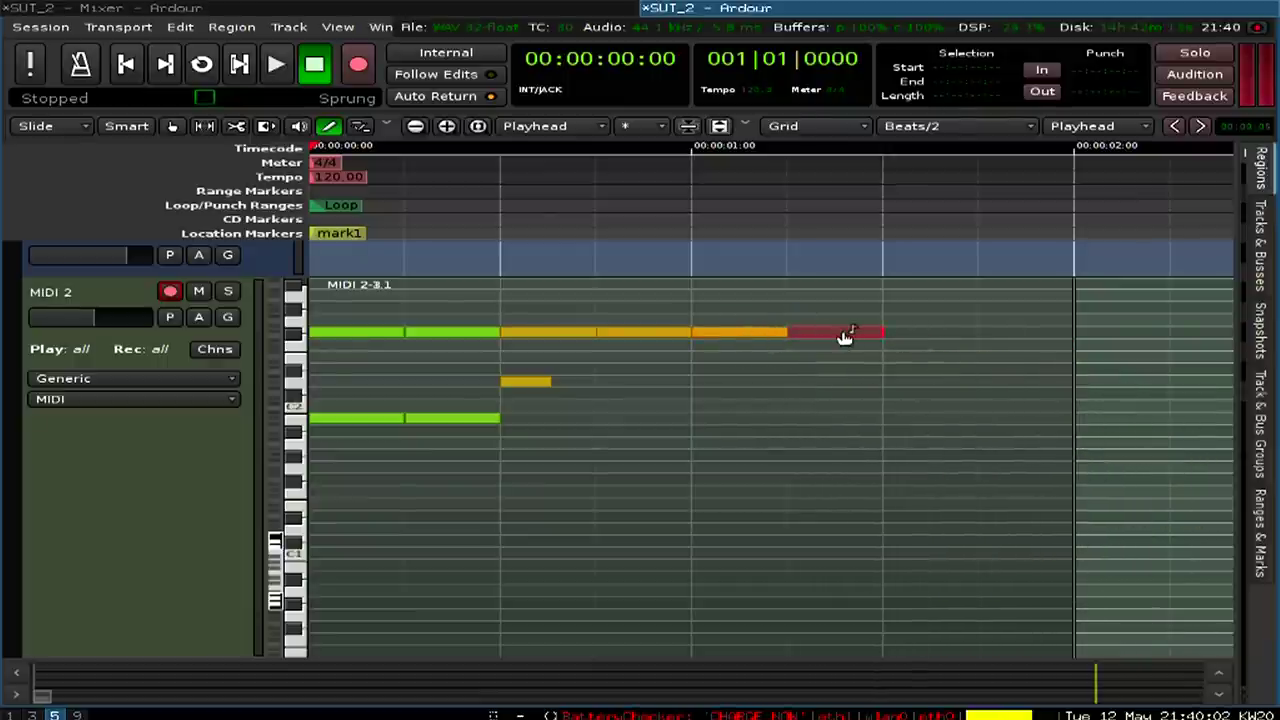
left_click_drag(845, 337, 829, 340)
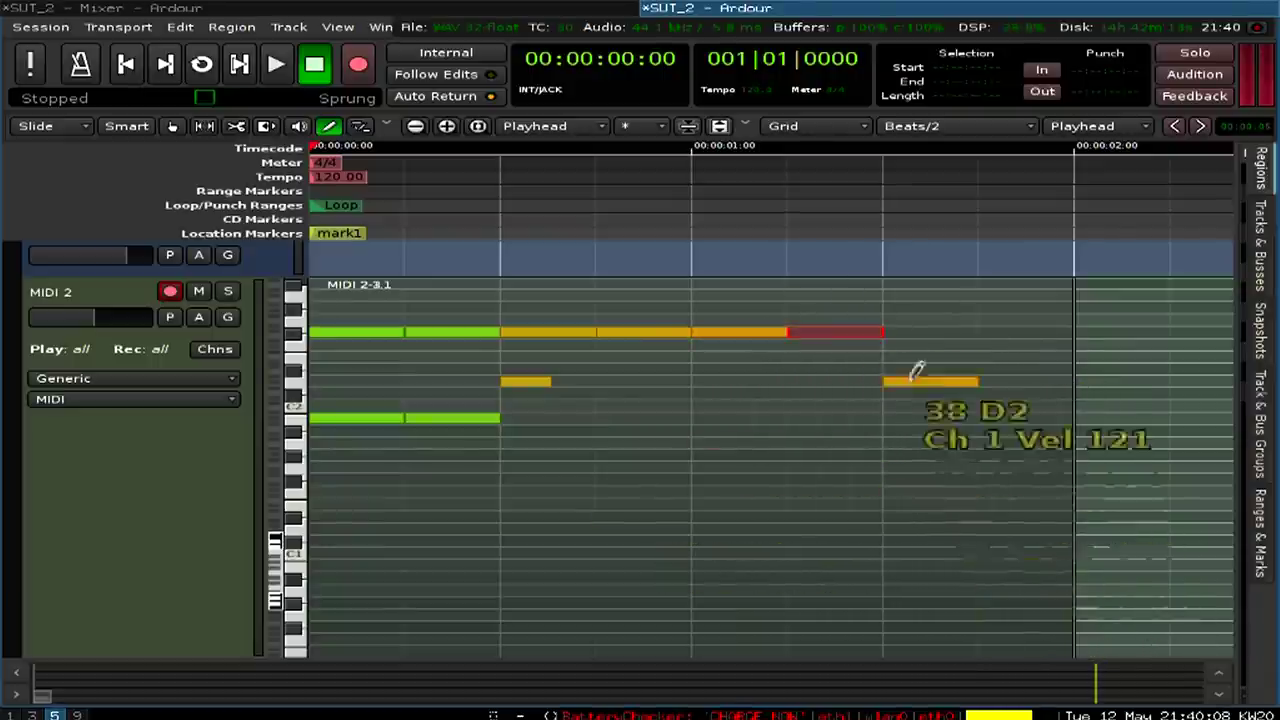
left_click(930, 332)
left_click(1000, 332)
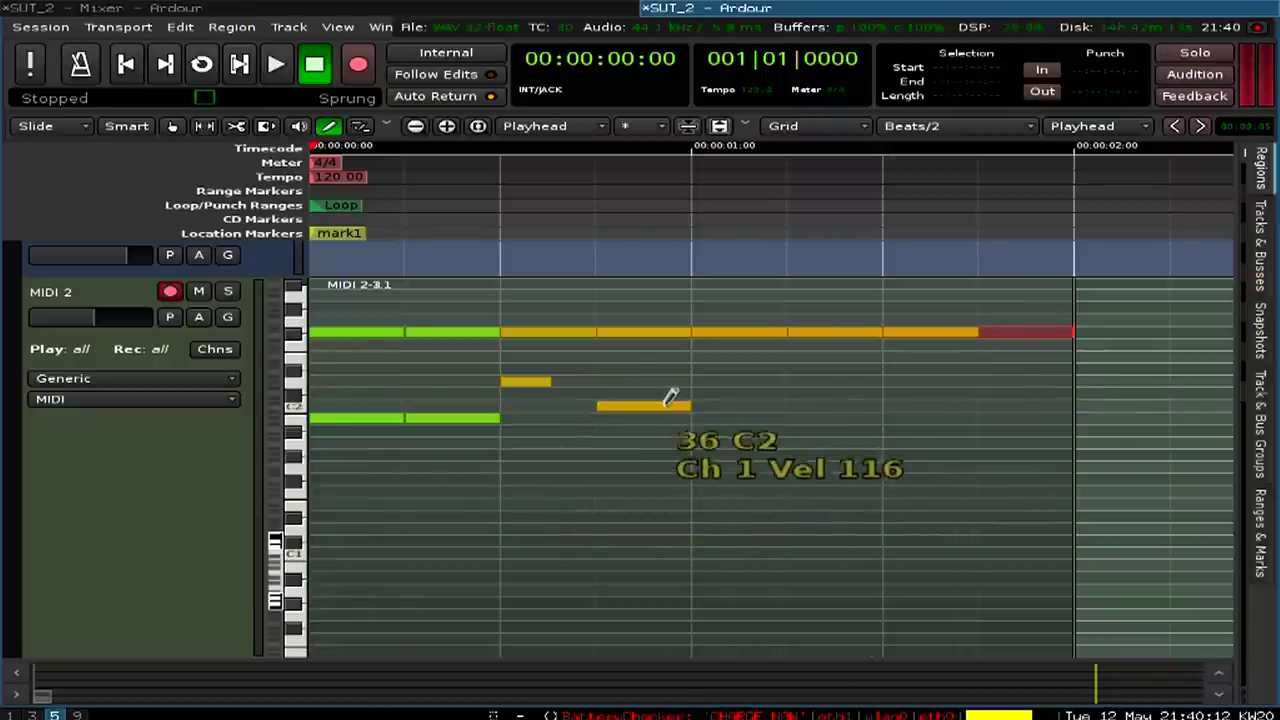
Step: Draw a half-beat B1 note in the second half of beat two and a D2 note on beat three, and play the result
left_click(735, 381)
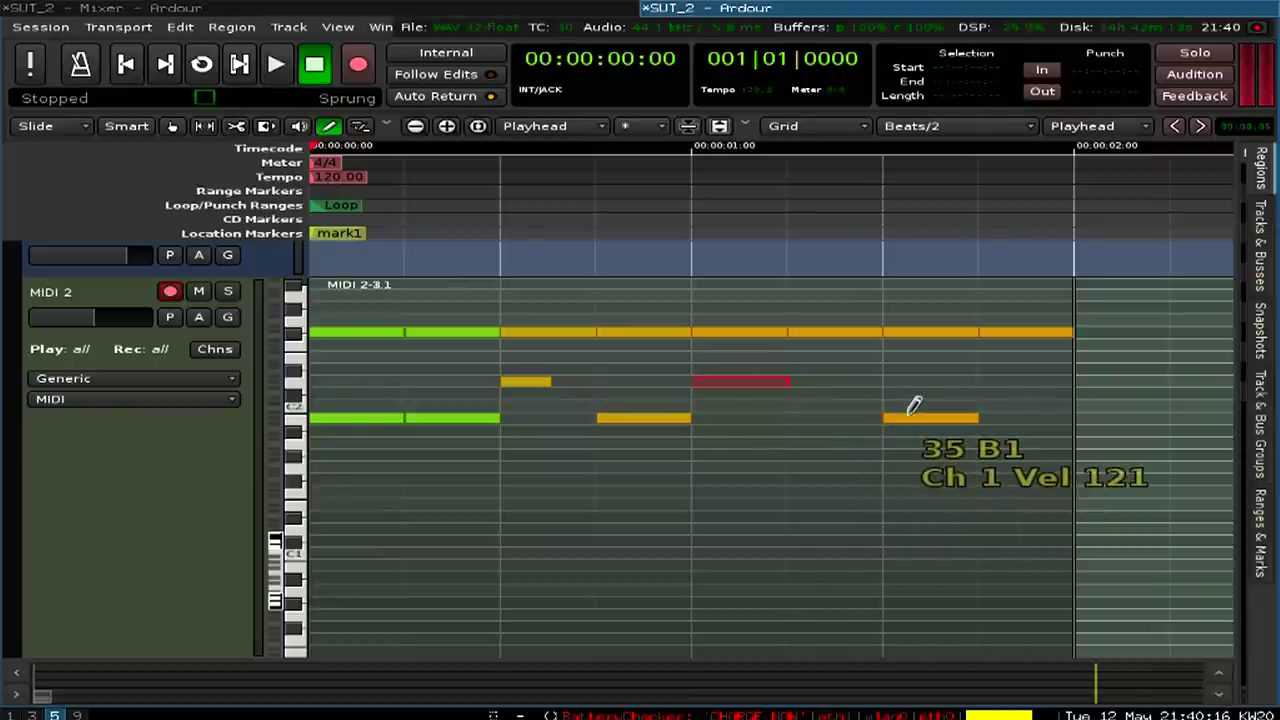
key("space")
key("space")
key("space")
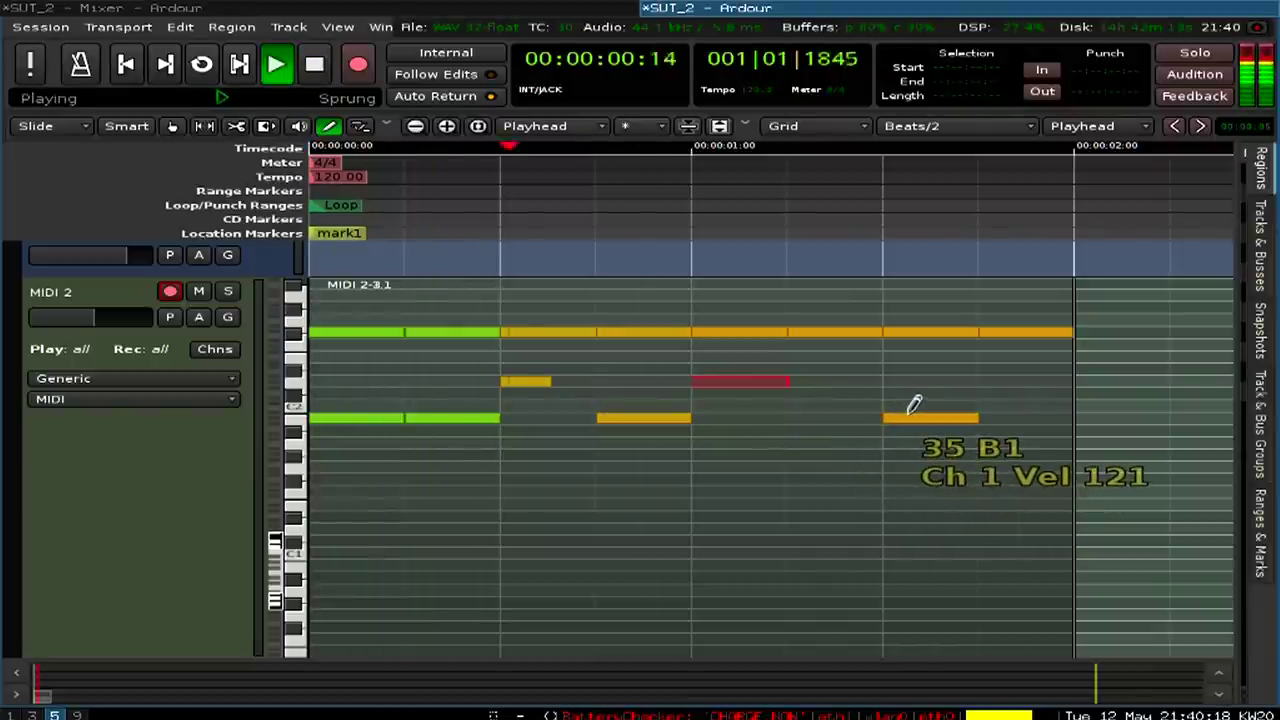
key("space")
Step: Replace the D2 note on beat three with one on beat four, and draw a half-beat B1 note in beat three's second half
left_click(912, 384)
left_click(745, 305)
key("space")
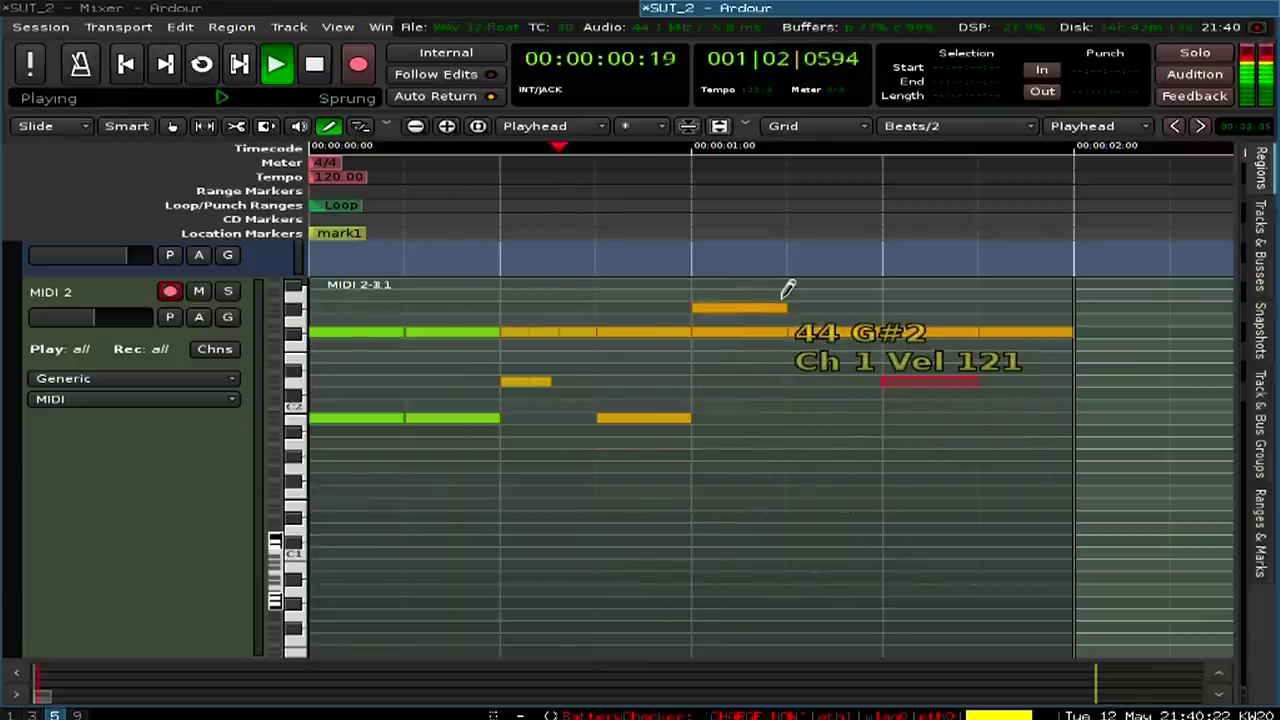
key("space")
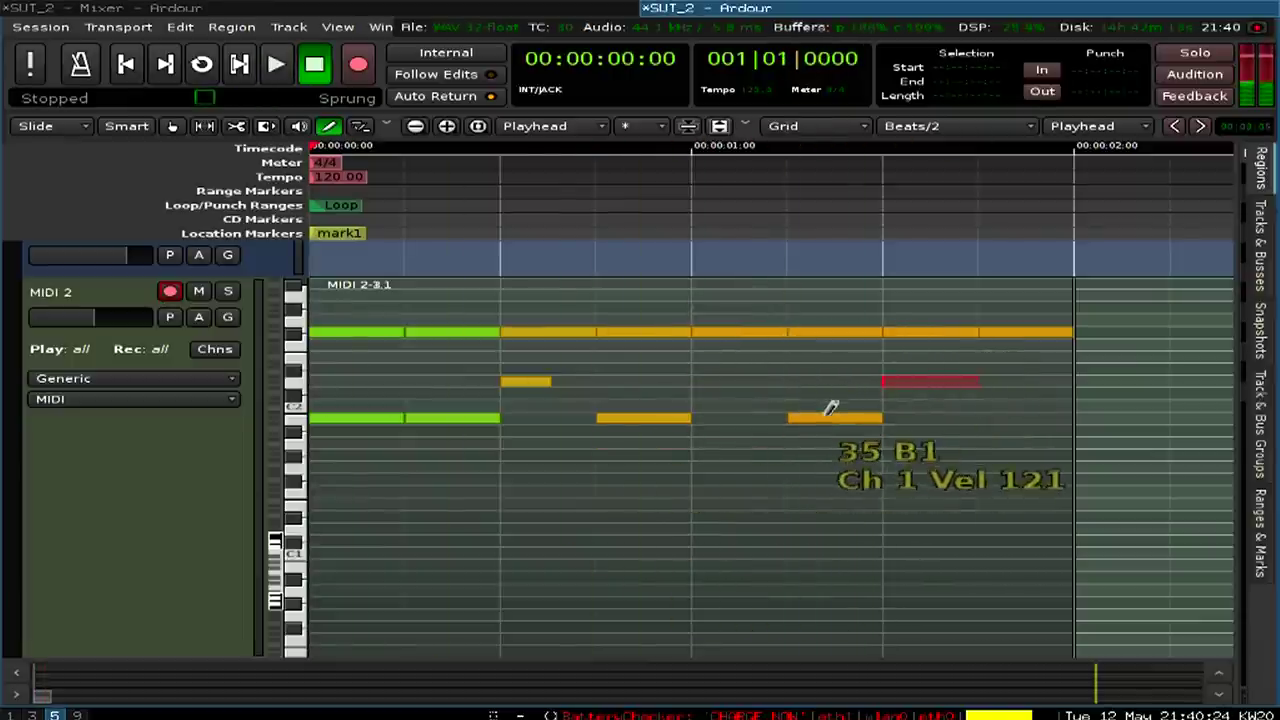
left_click(829, 414)
key("Escape")
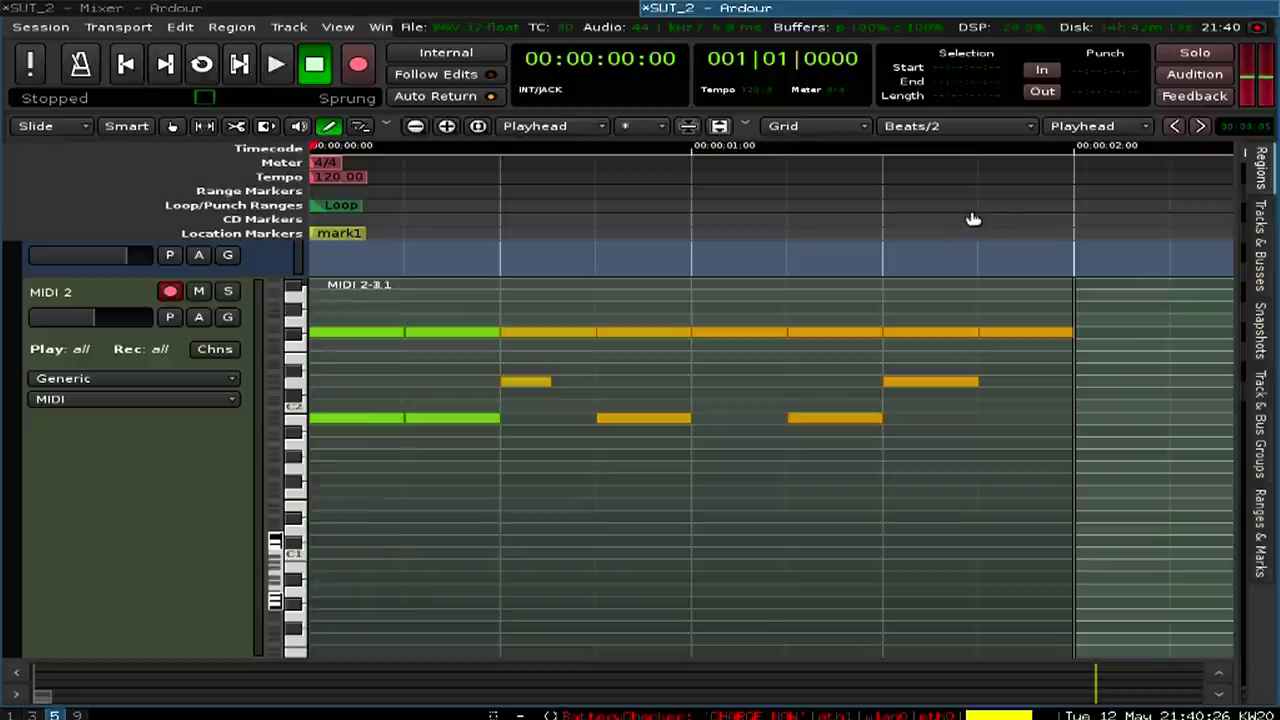
Step: Extend the drum region's end to 00:00:07:24 and place a copy of the one-bar beat in the second bar
key("ctrl+a")
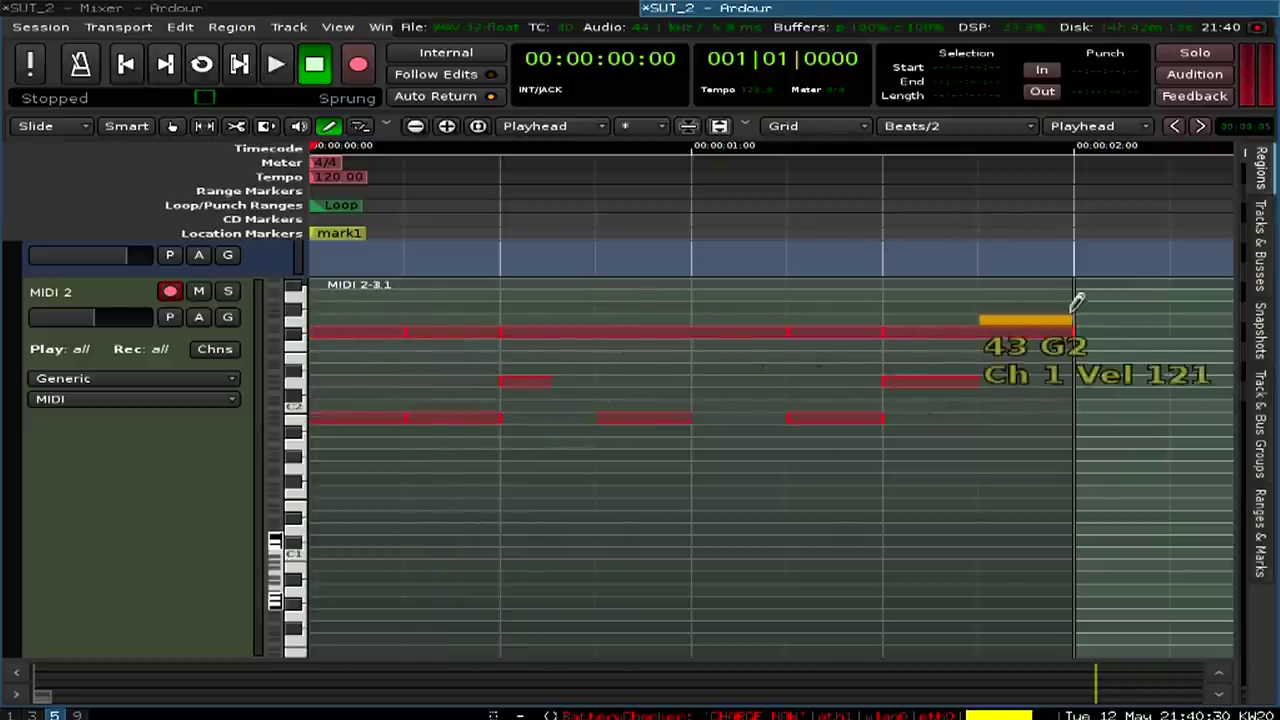
left_click(172, 126)
key("minus")
key("minus")
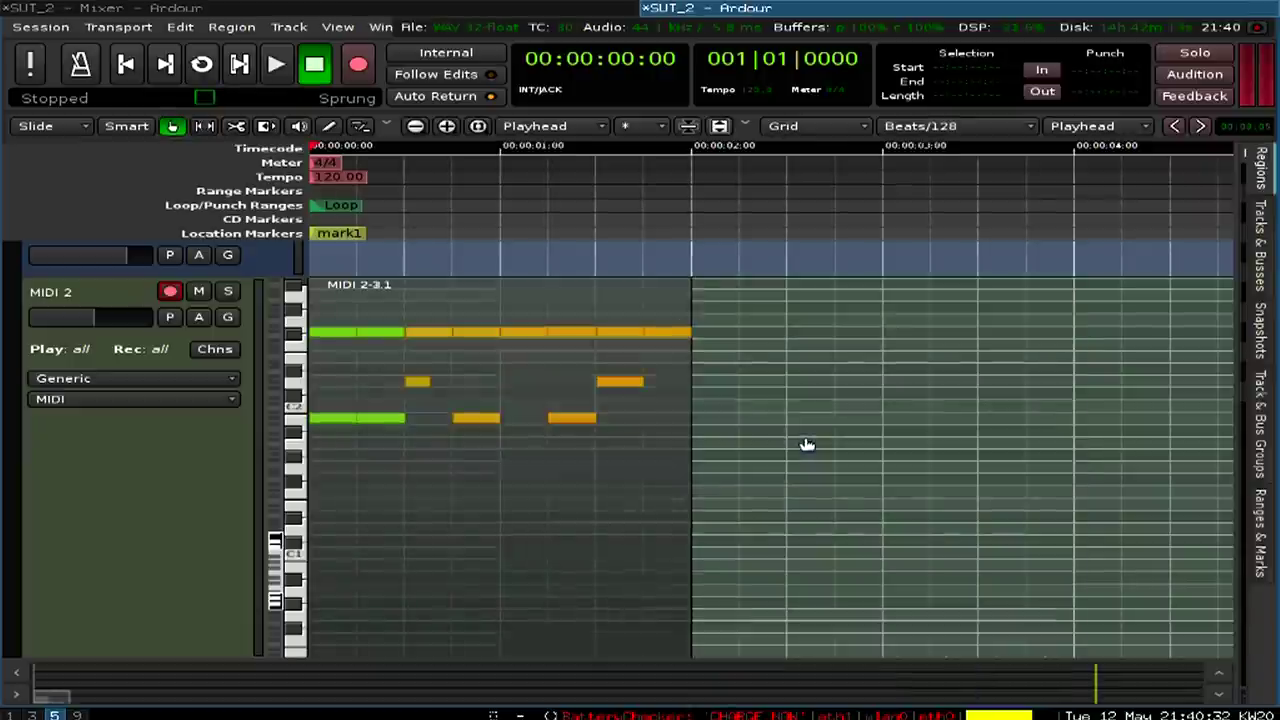
left_click_drag(504, 326, 1058, 350)
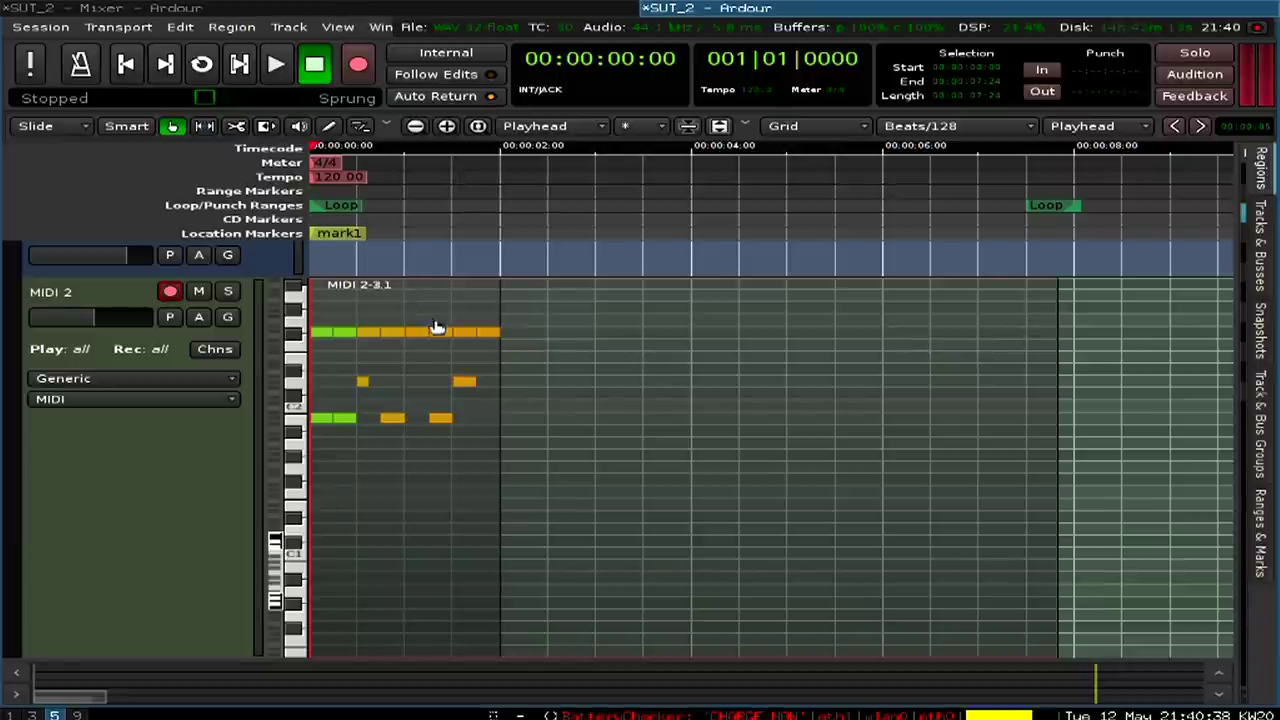
left_click_drag(500, 317, 585, 352)
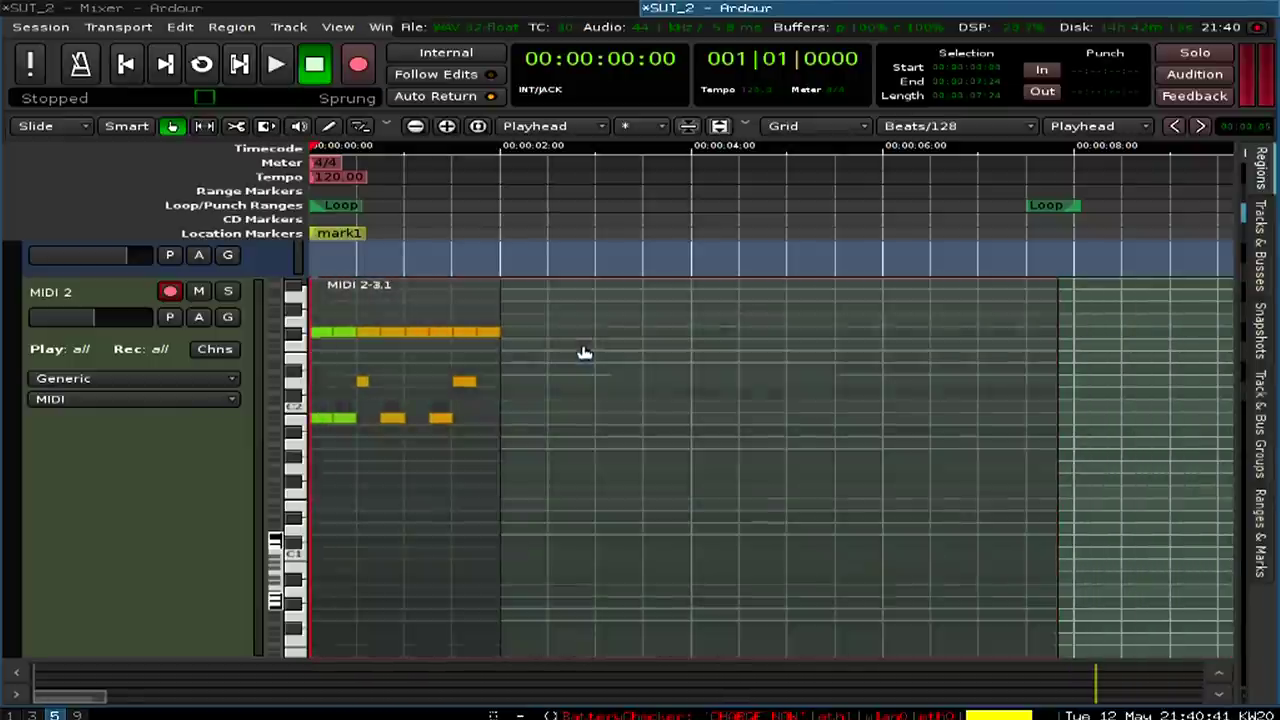
left_click(329, 124)
mouse_move(486, 386)
left_mouse_down()
mouse_move(530, 320)
mouse_move(745, 447)
left_mouse_up()
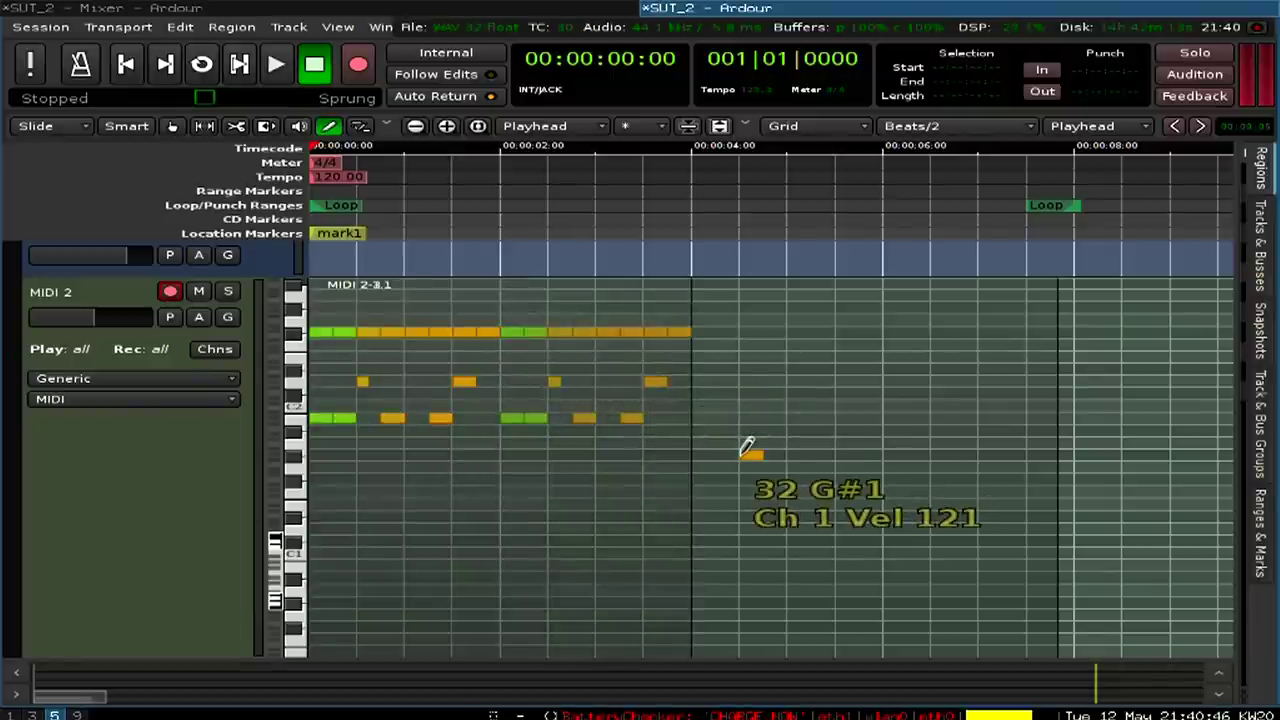
Step: Play back the two-bar drum beat from the session start to check how it sounds
key("space")
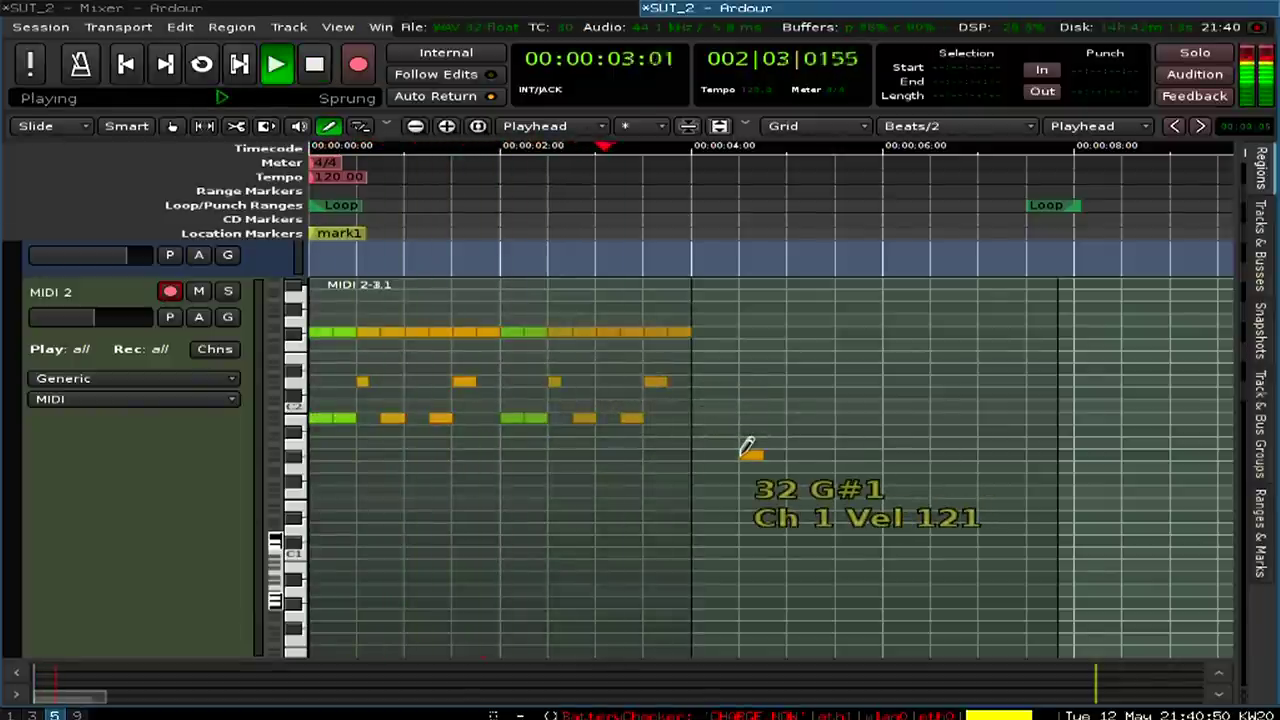
key("space")
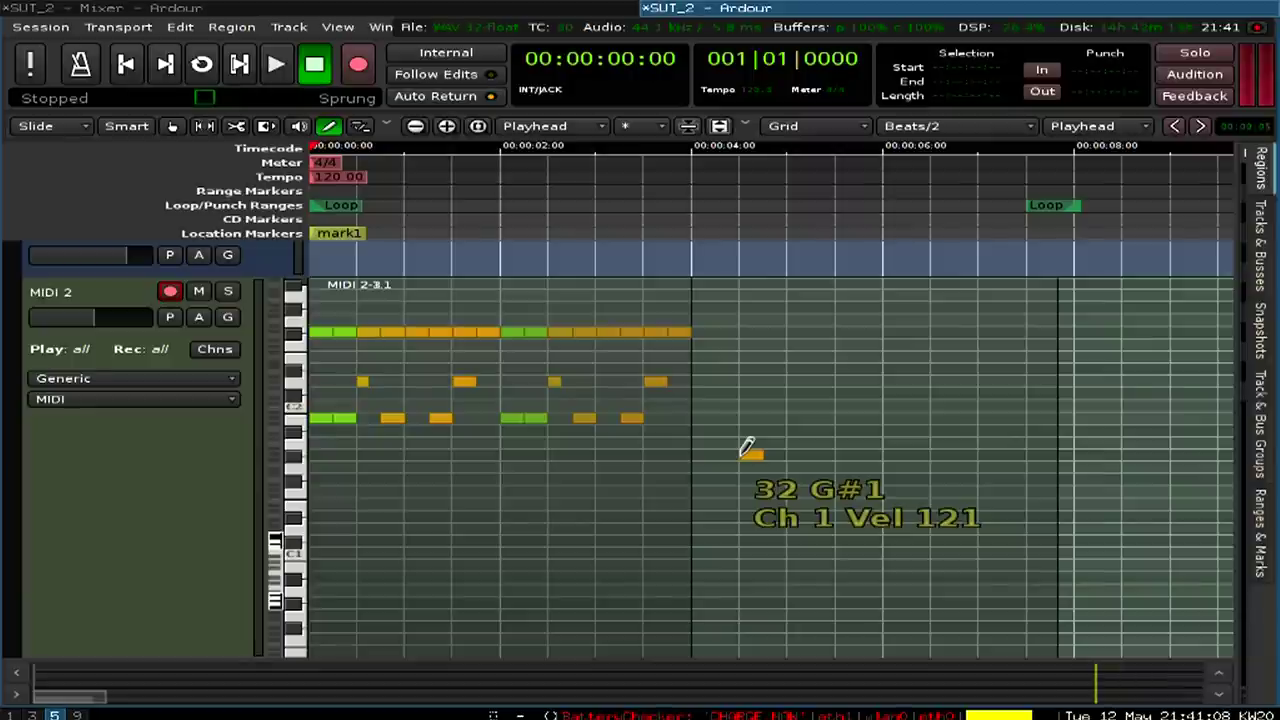
key("space")
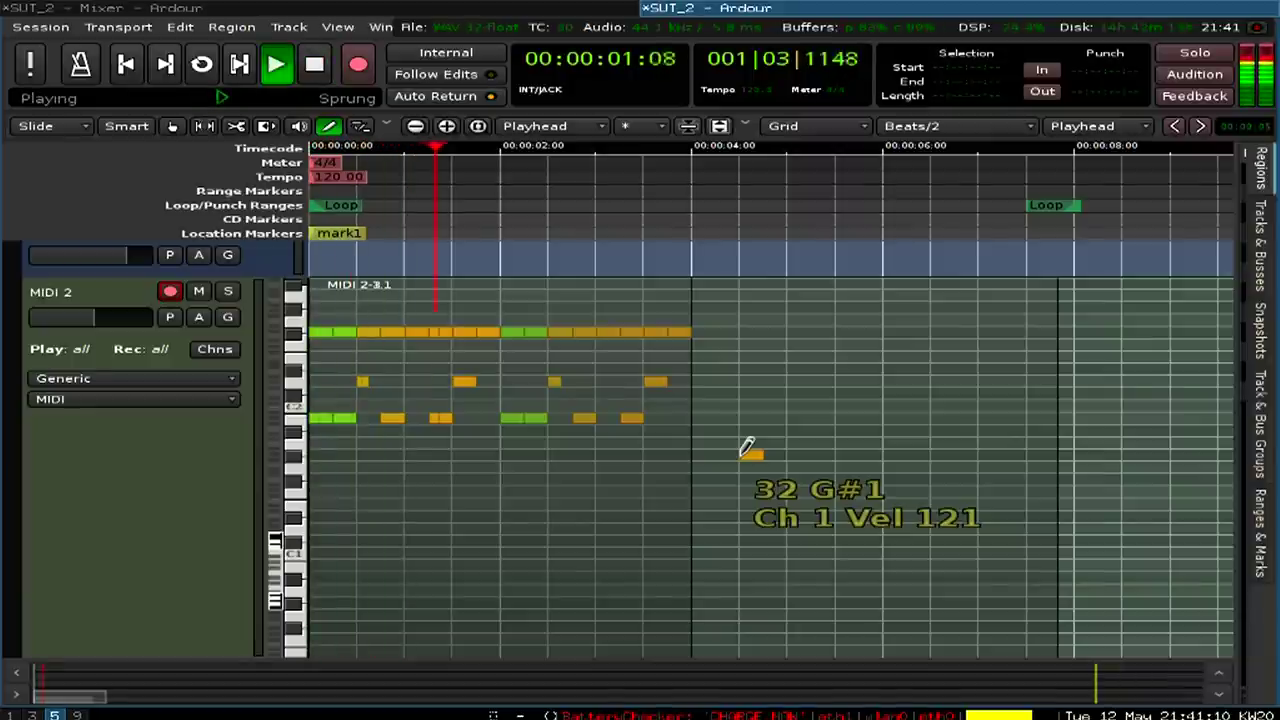
key("space")
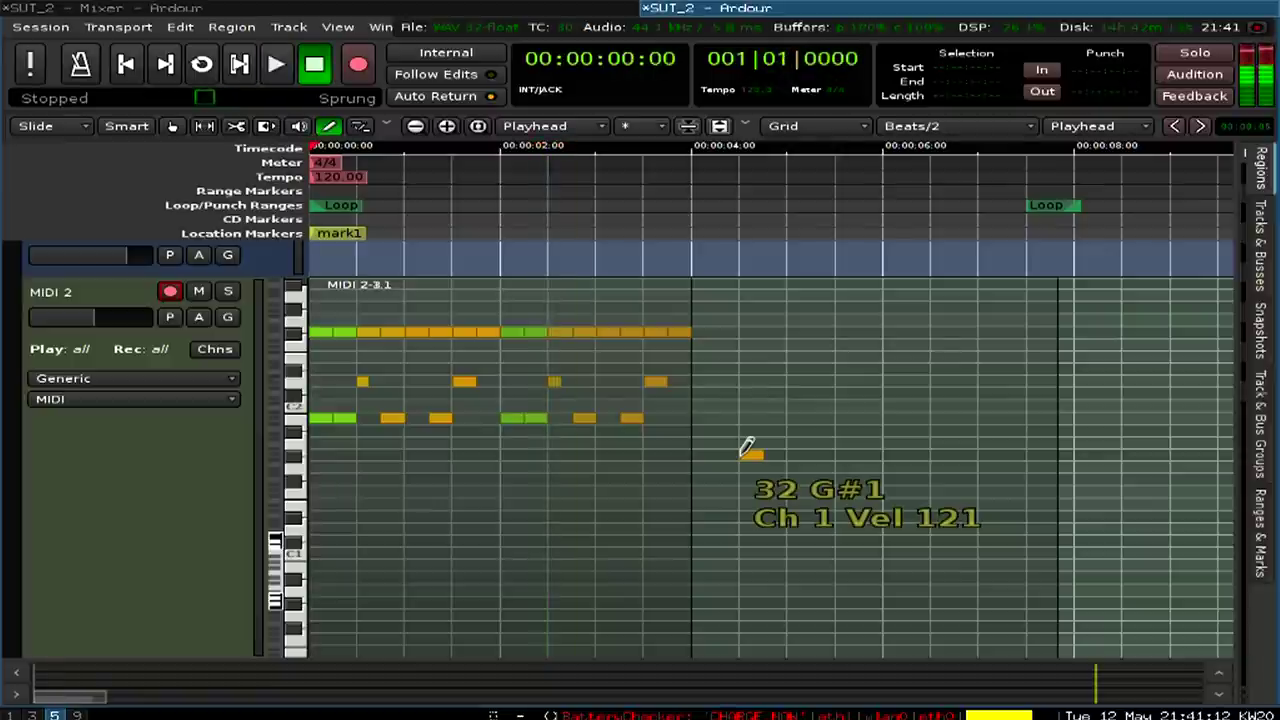
Step: Play the drum beat against the metronome click, stop playback and switch the metronome off
left_click(84, 64)
key("space")
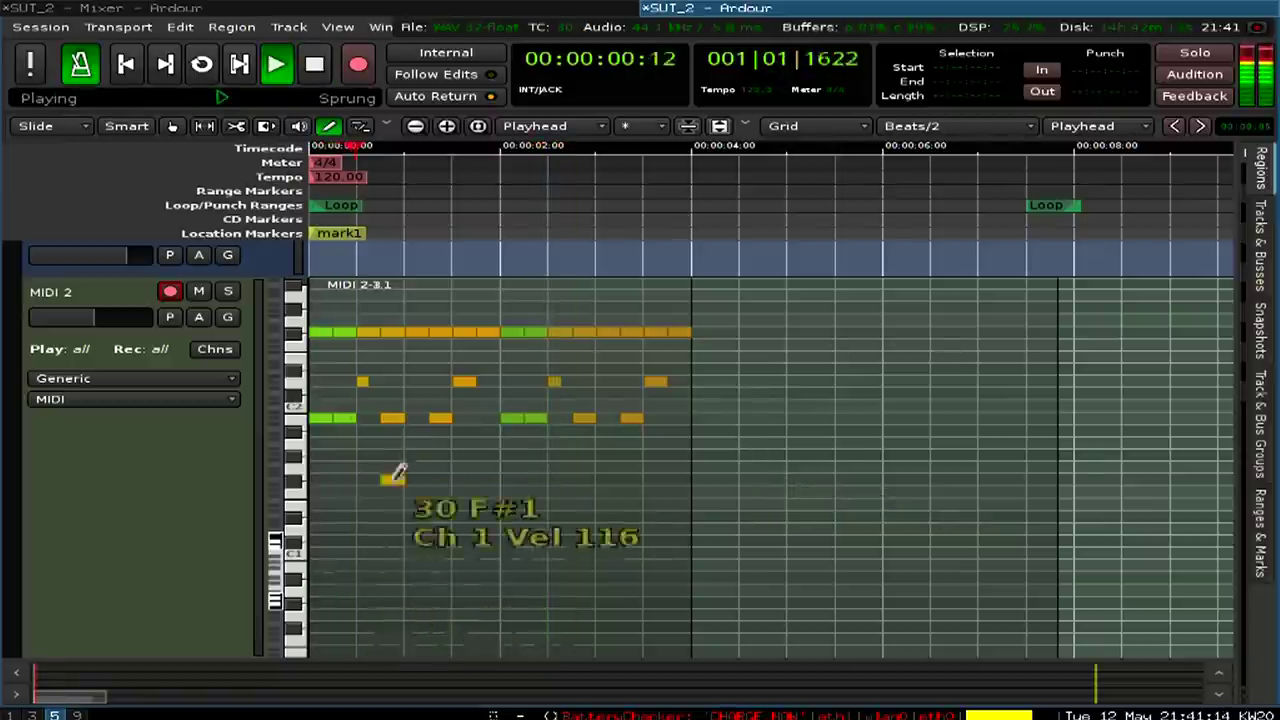
left_click(414, 453)
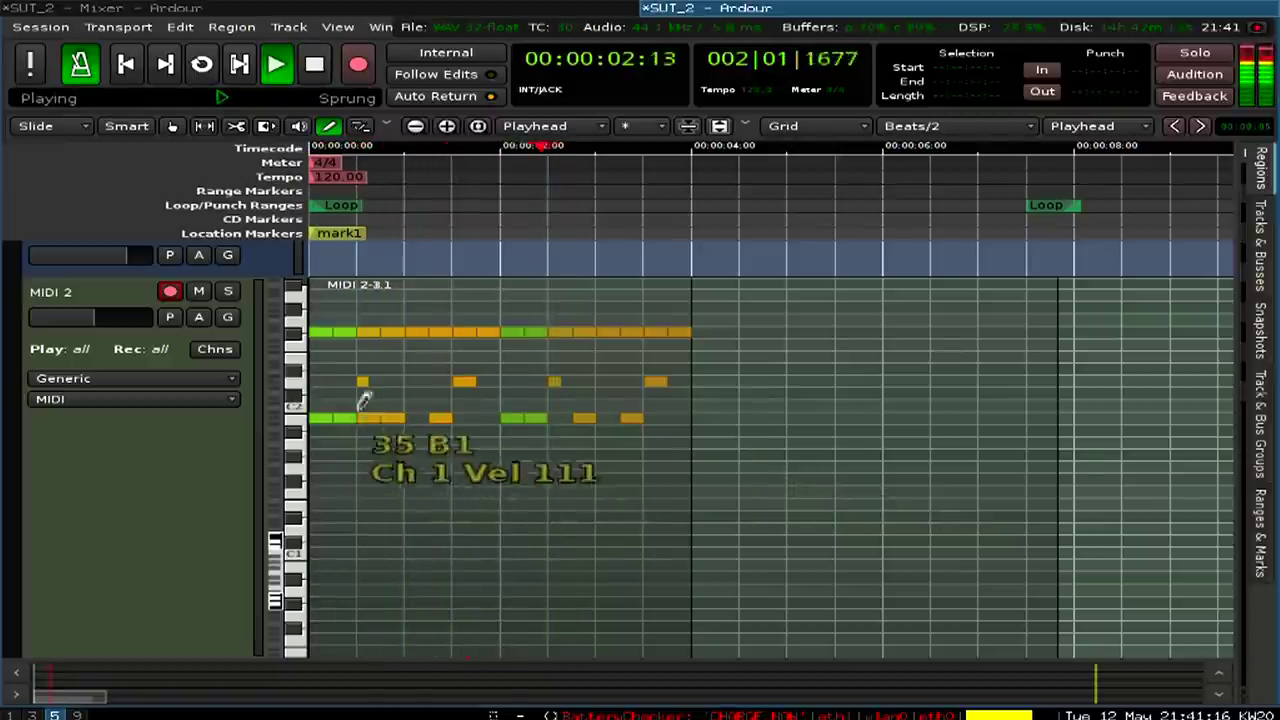
key("space")
left_click(84, 64)
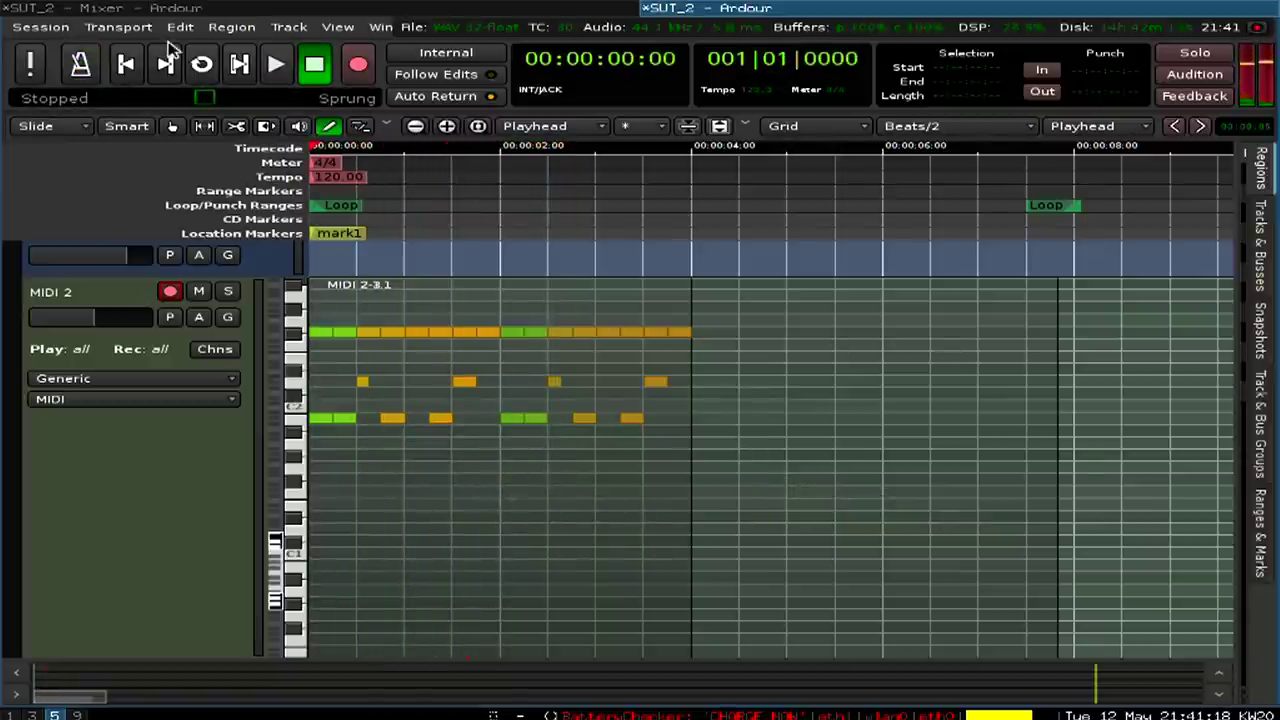
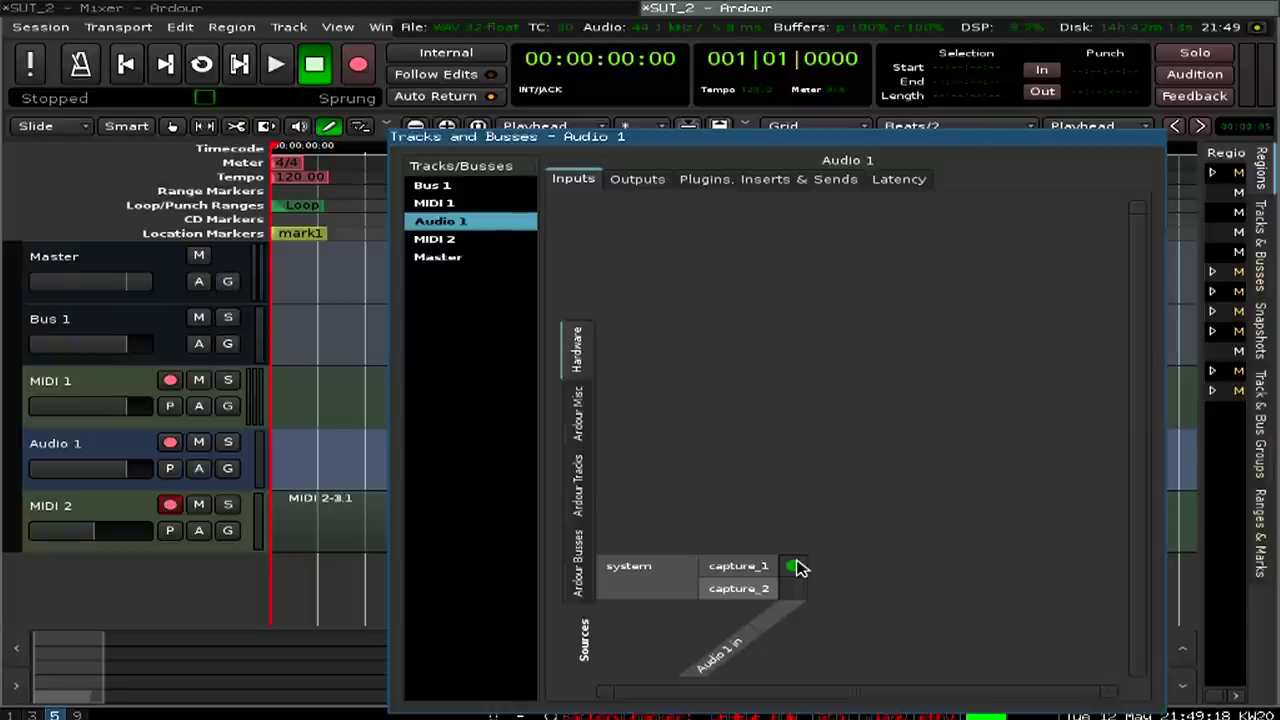
Step: Close the Audio 1 connections window, switch to JACK Audio Connection Kit and examine the audio links between the system and ardour ports
key("Escape")
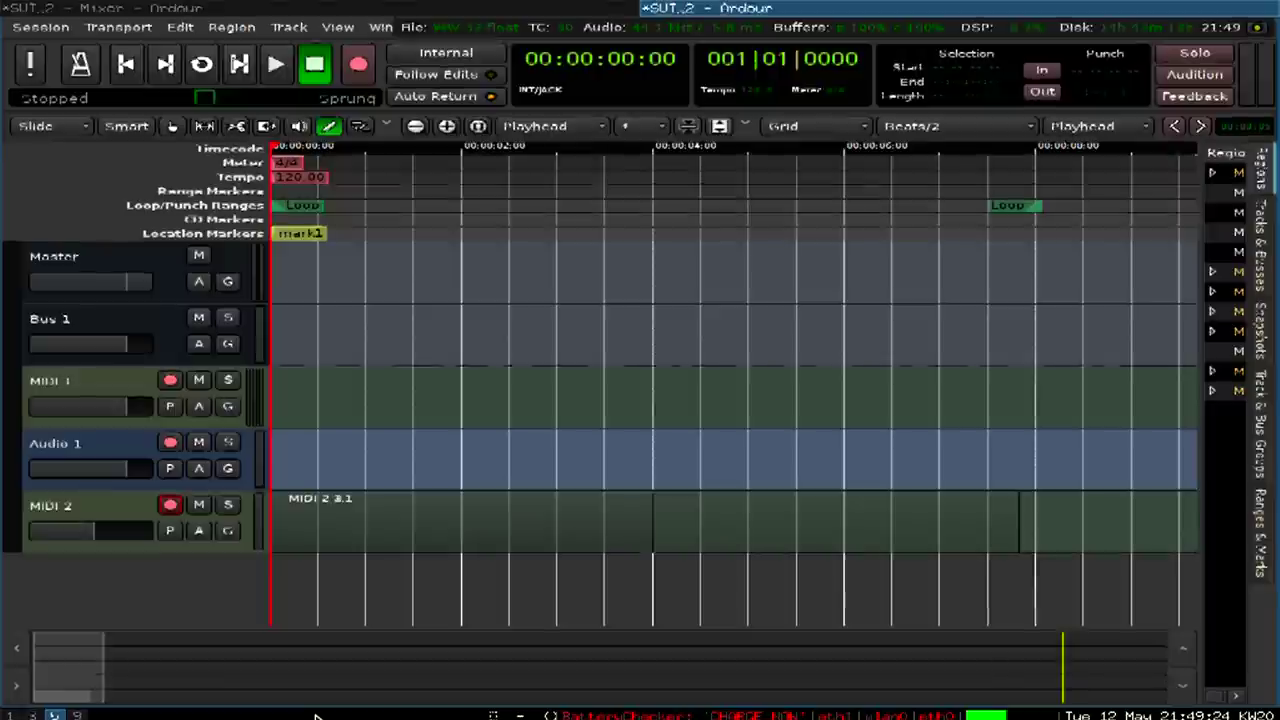
key("alt+3")
left_click(683, 31)
left_click(778, 90)
double_click(783, 90)
double_click(1043, 77)
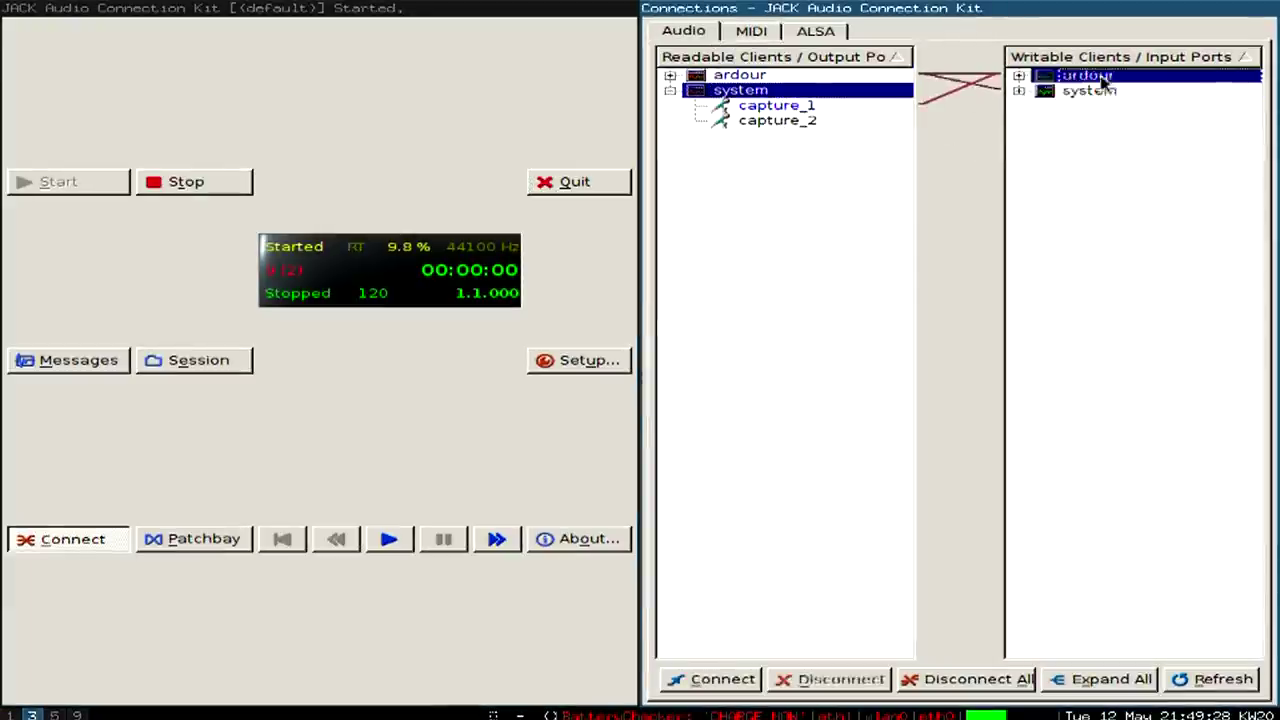
double_click(1087, 166)
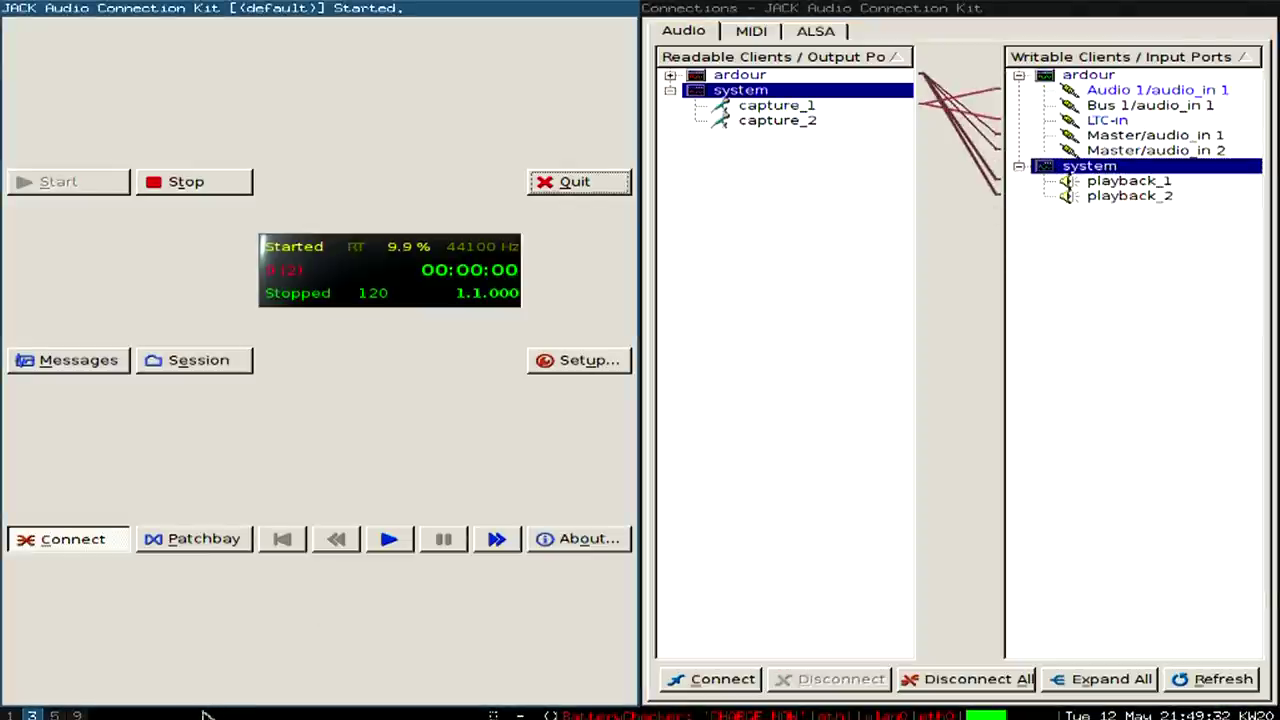
Step: Switch back to Ardour, arm the Audio 1 track for recording and briefly run the transport
key("super+5")
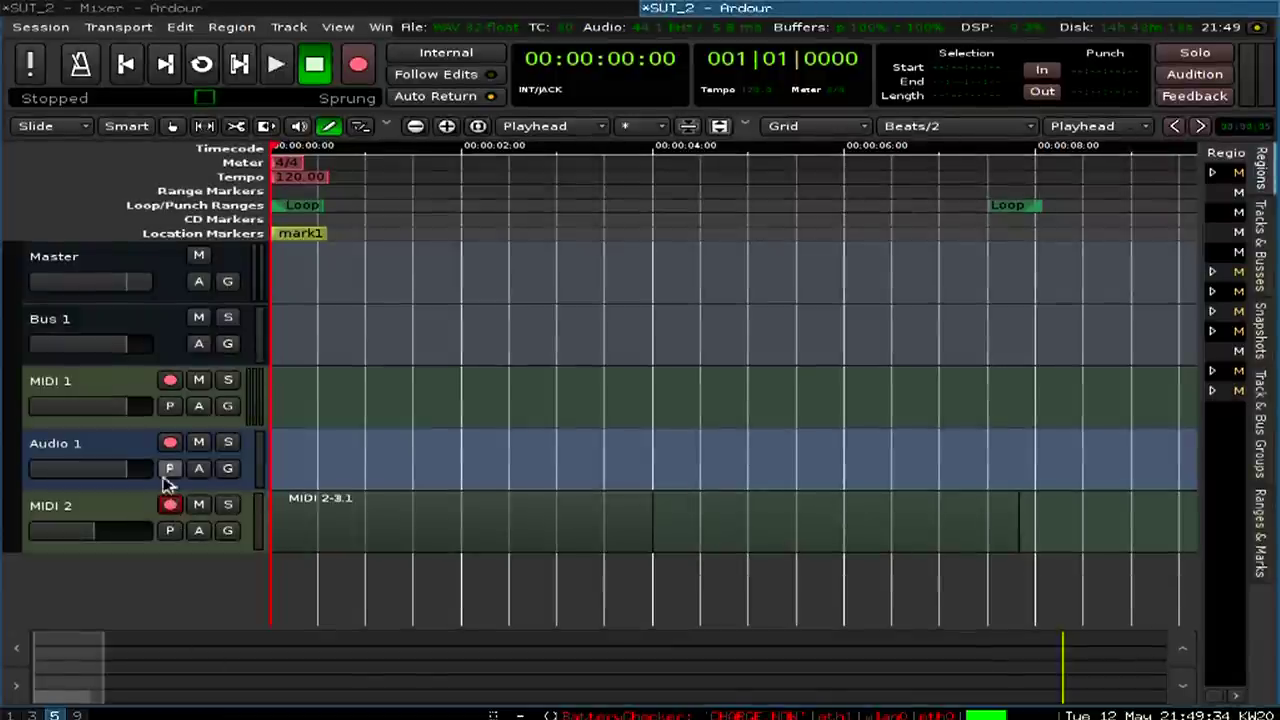
left_click(168, 445)
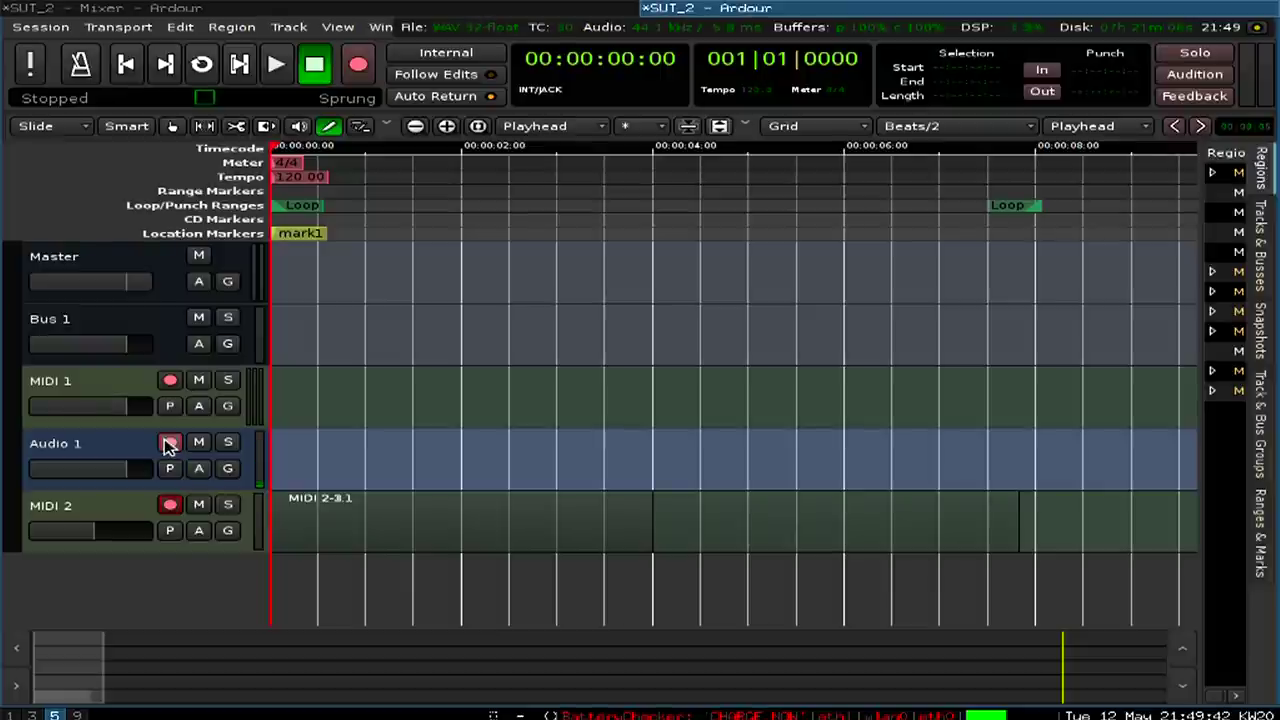
key("space")
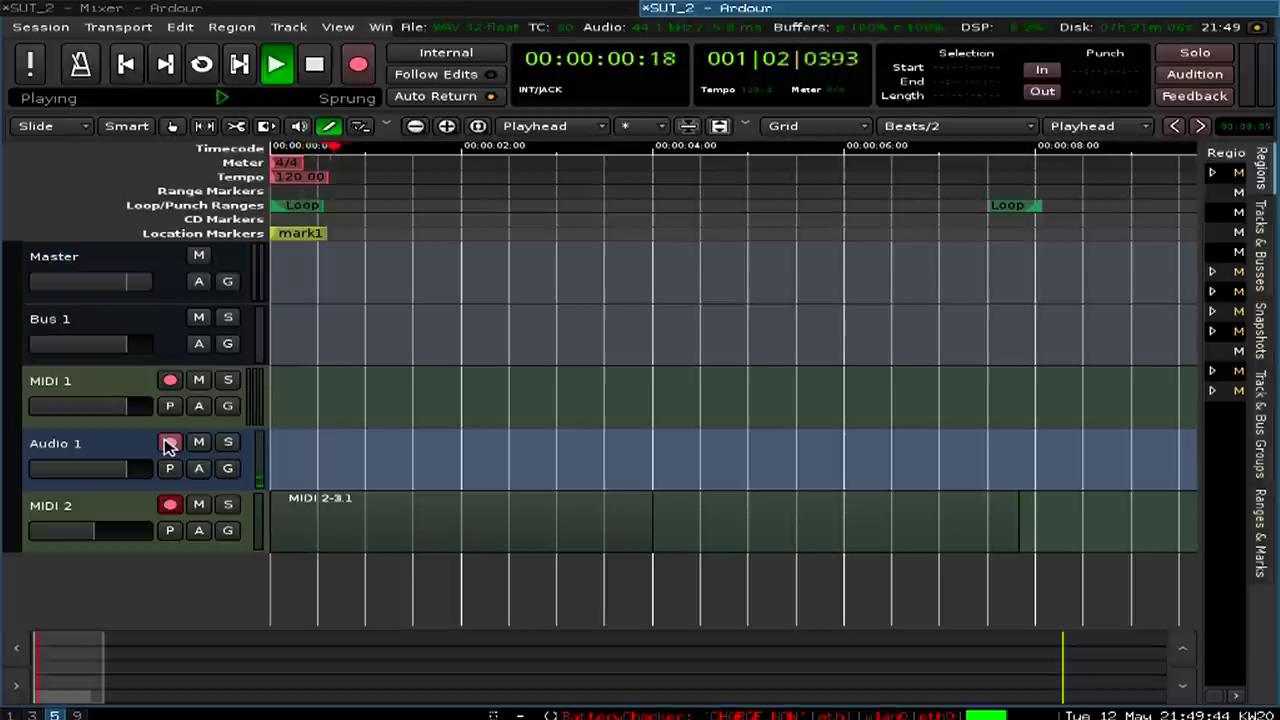
key("space")
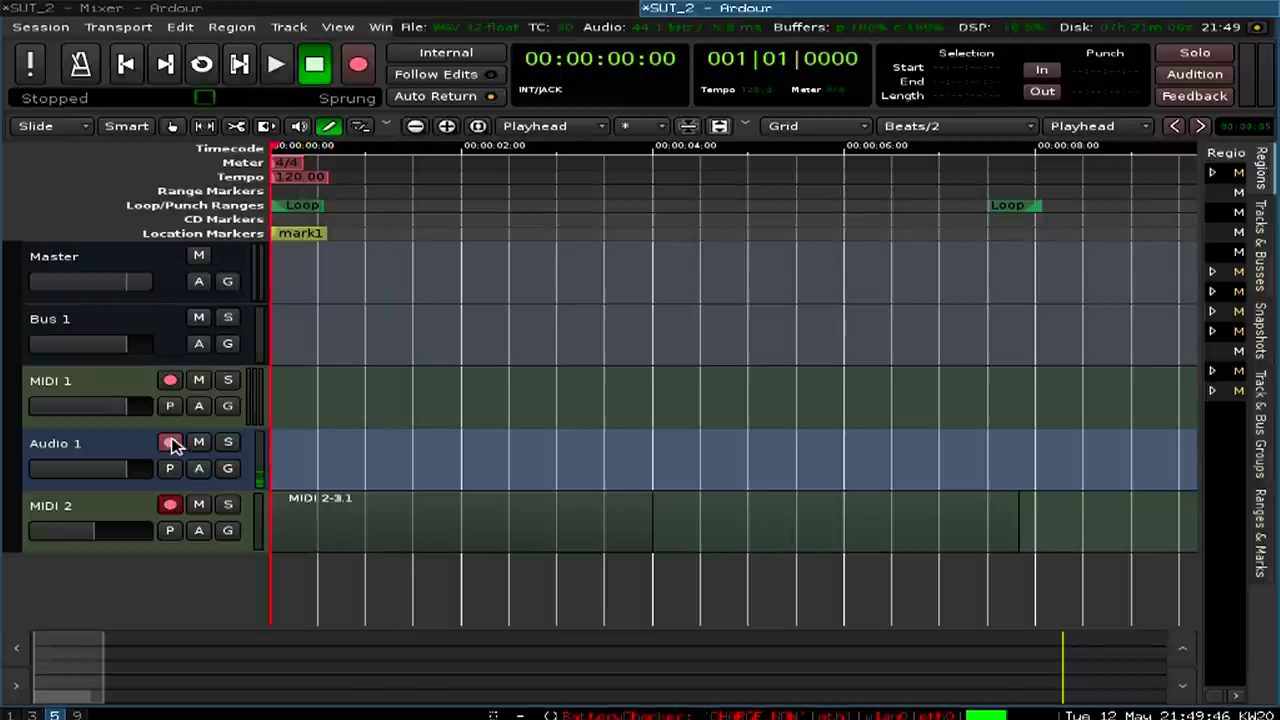
Step: Open the DrumGizmo plugin on the MIDI 2 mixer strip and load MuldjordKit.xml from /data2/some/MuldjordKit2 as its drumkit file
key("alt+m")
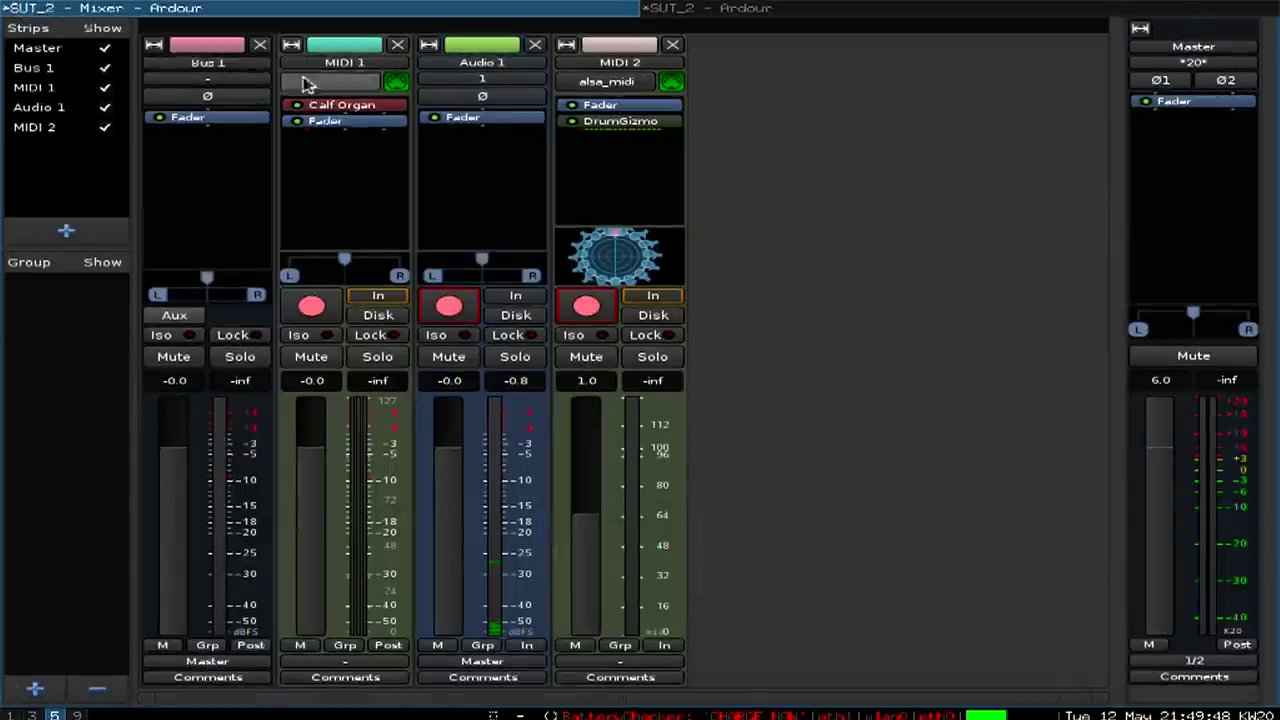
double_click(619, 124)
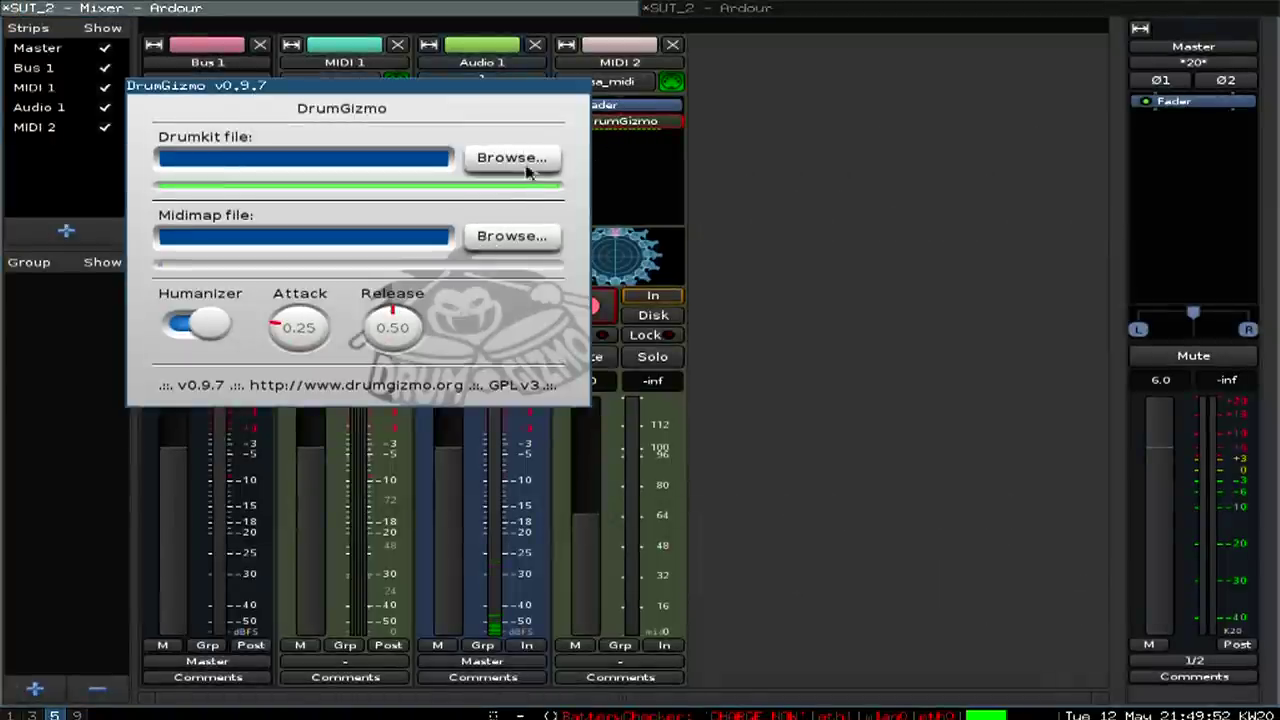
left_click(531, 163)
scroll(283, 260, "down", 3)
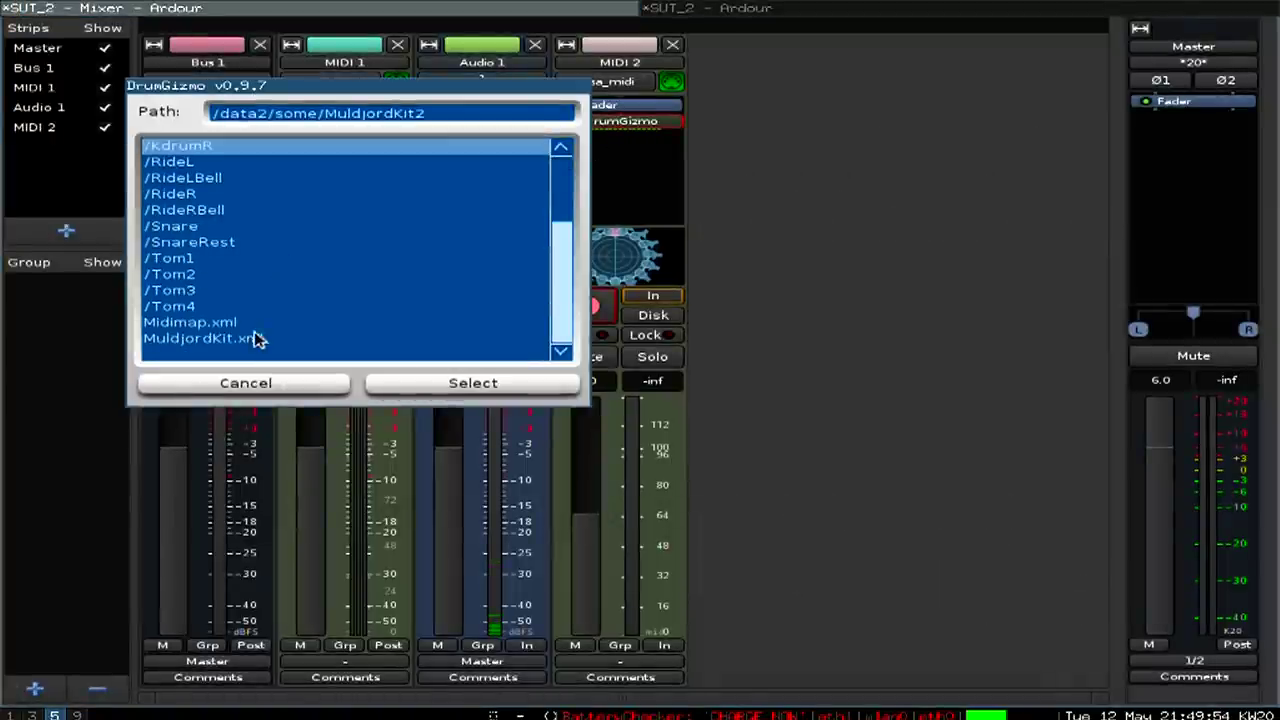
left_click(282, 322)
left_click(350, 340)
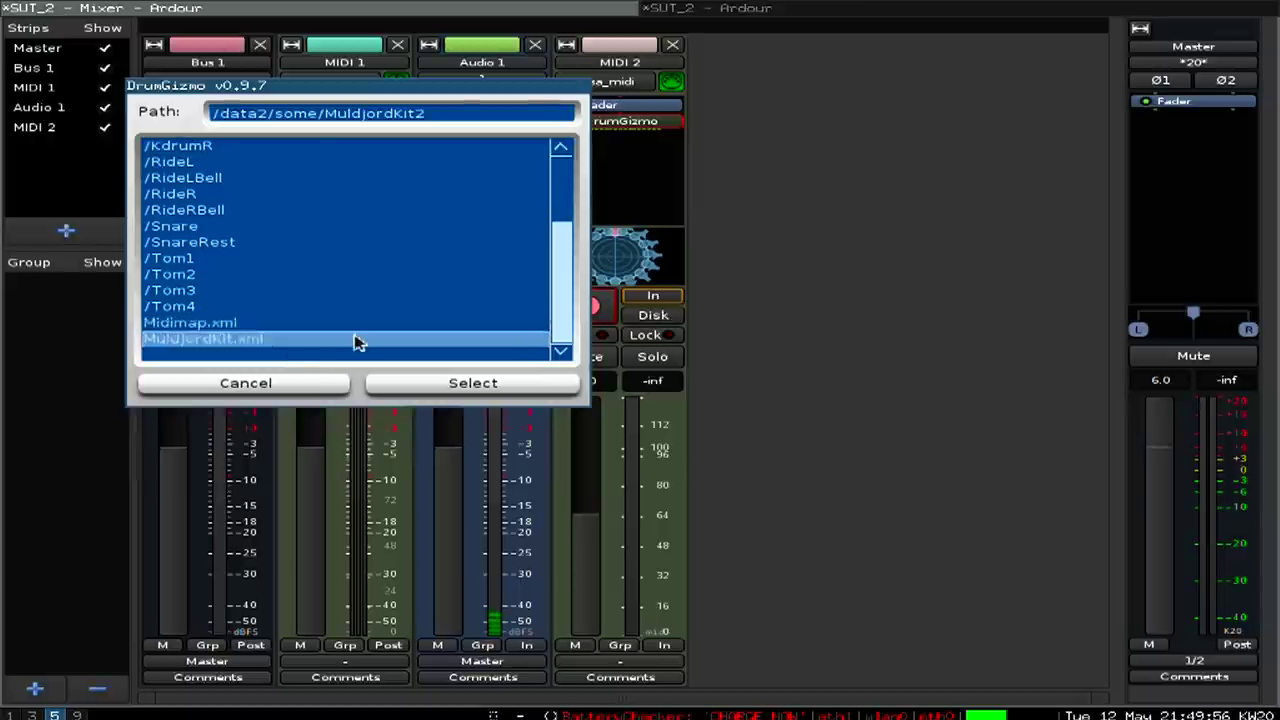
left_click(422, 390)
left_click(775, 393)
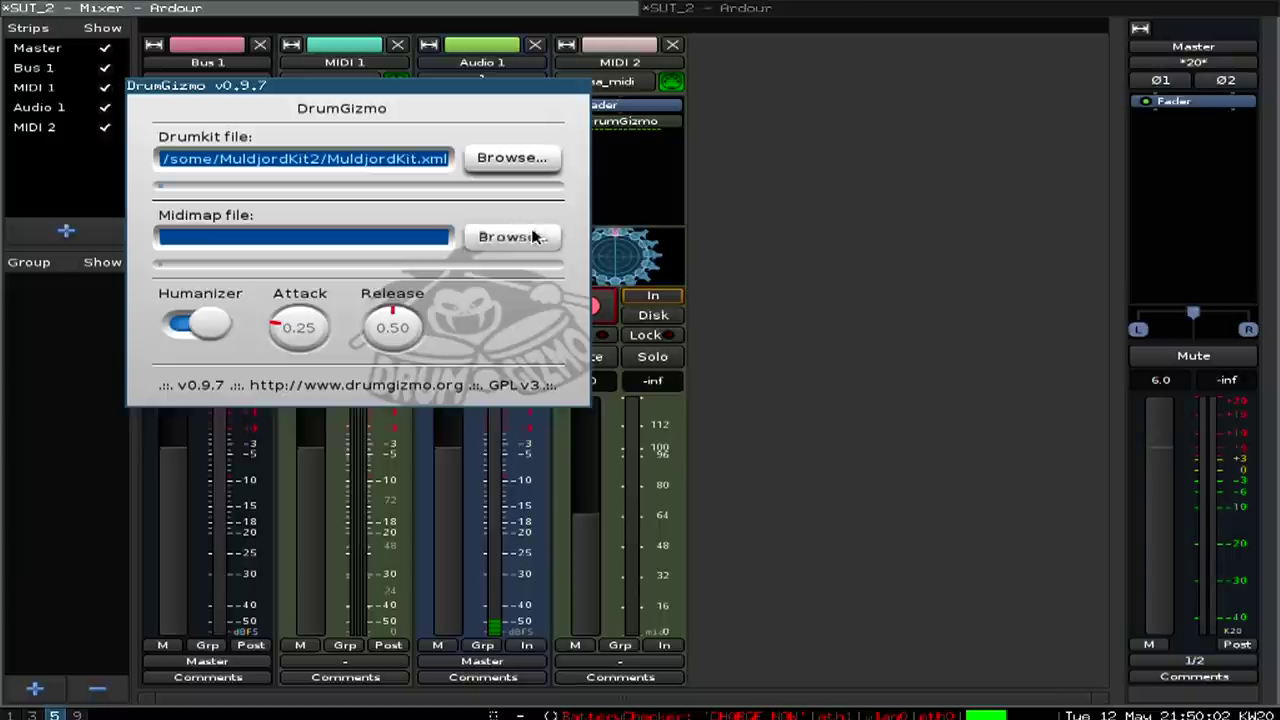
Step: Load Midimap.xml from /data2/some/MuldjordKit2 as DrumGizmo's midimap file
left_click(533, 236)
scroll(329, 289, "down", 5)
left_click(244, 323)
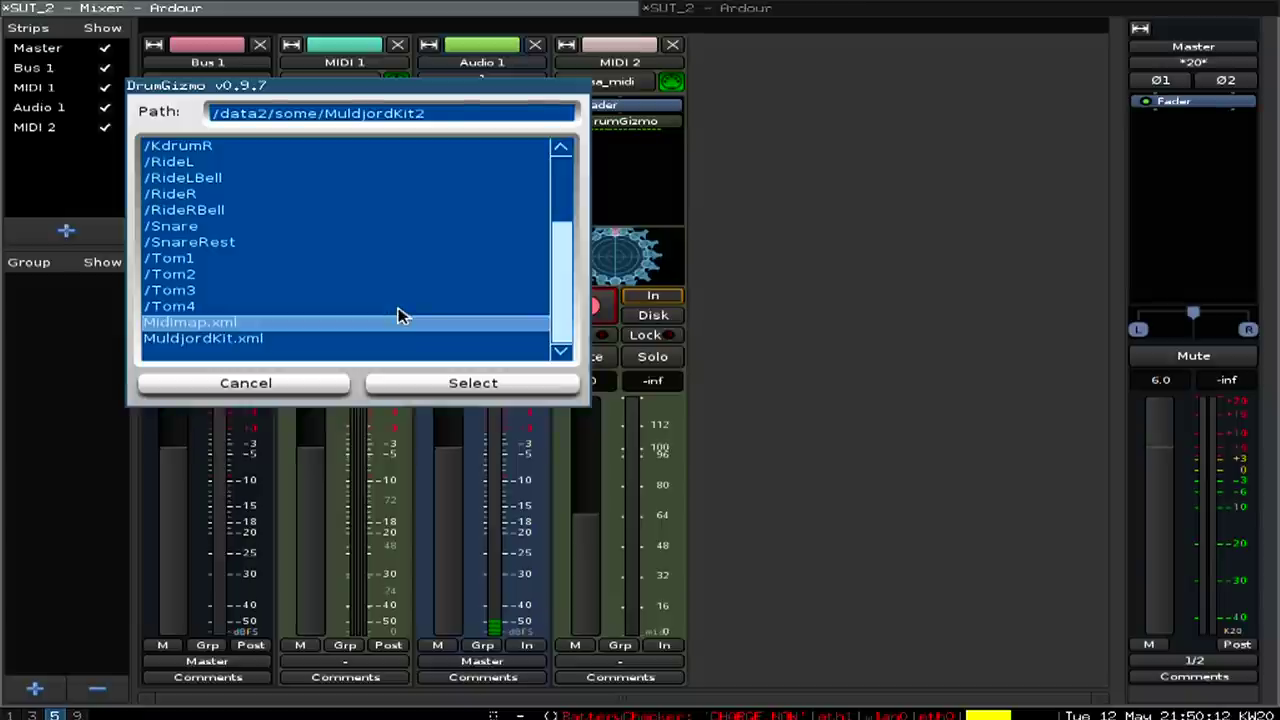
left_click(418, 382)
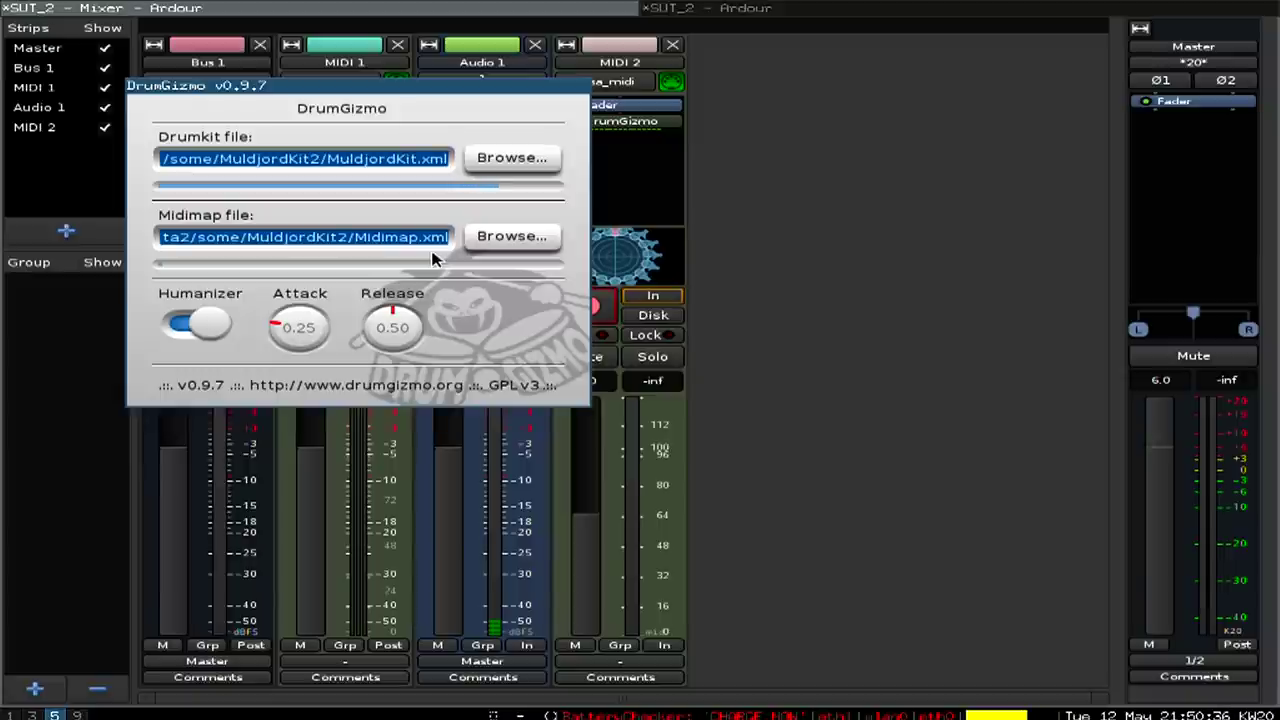
Step: Reconnect the session to JACK with a 256-sample buffer in Audio/MIDI Setup and briefly play the beat
left_click(778, 9)
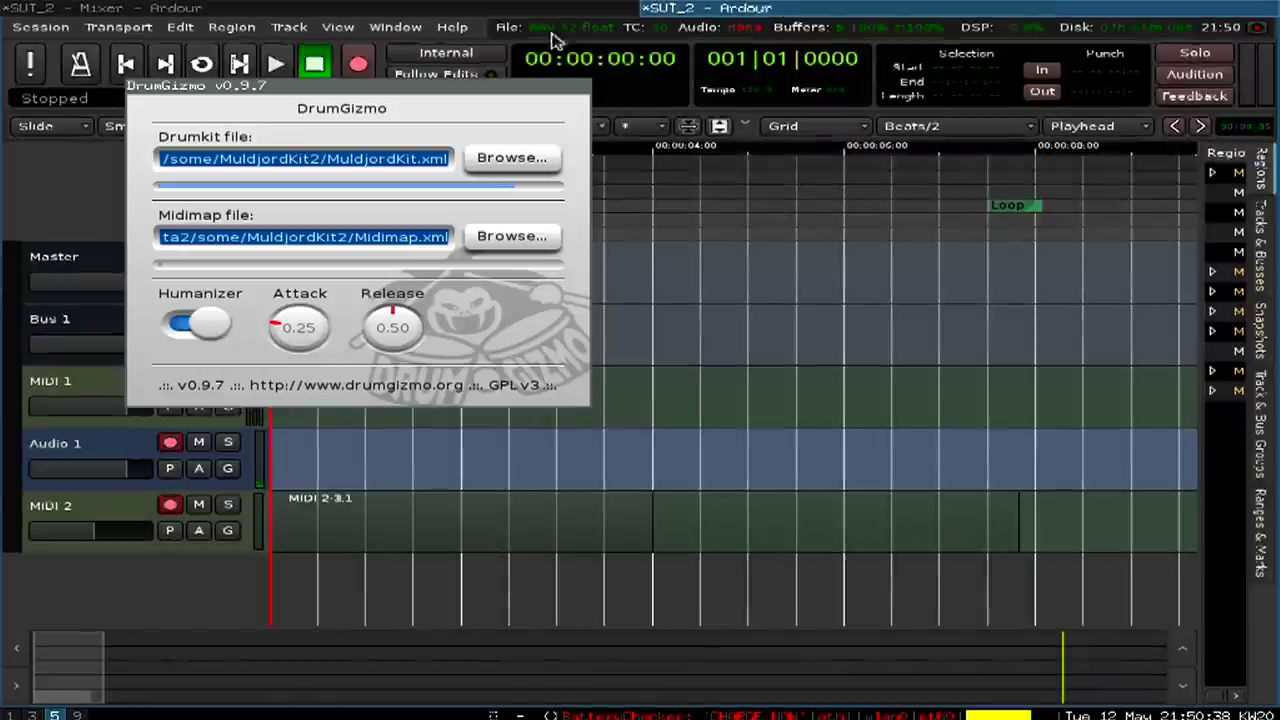
left_click(400, 28)
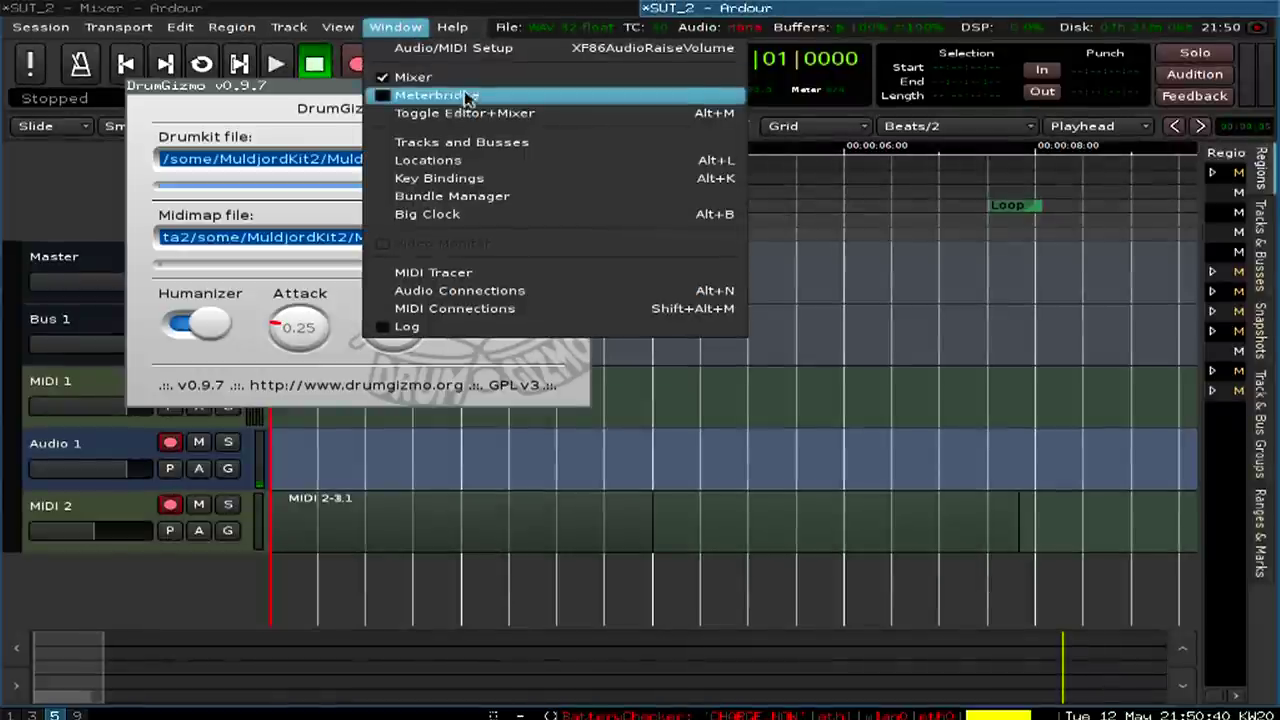
left_click(503, 52)
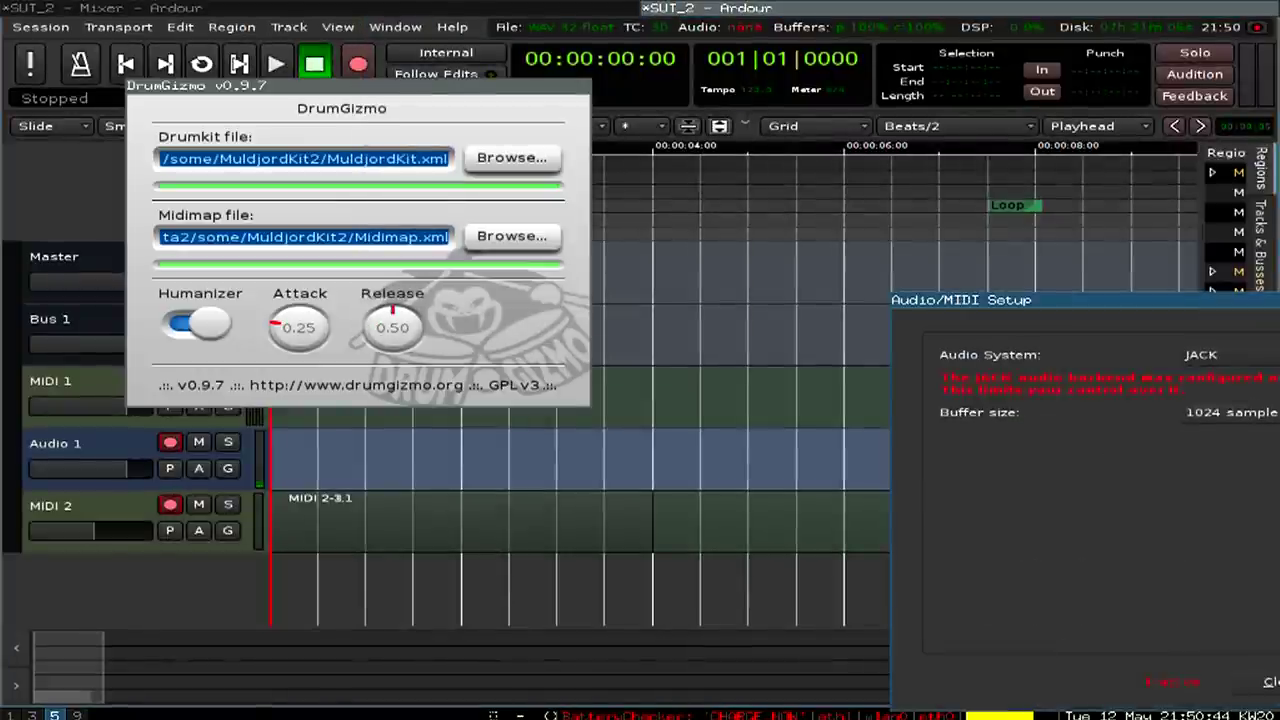
left_click(748, 393)
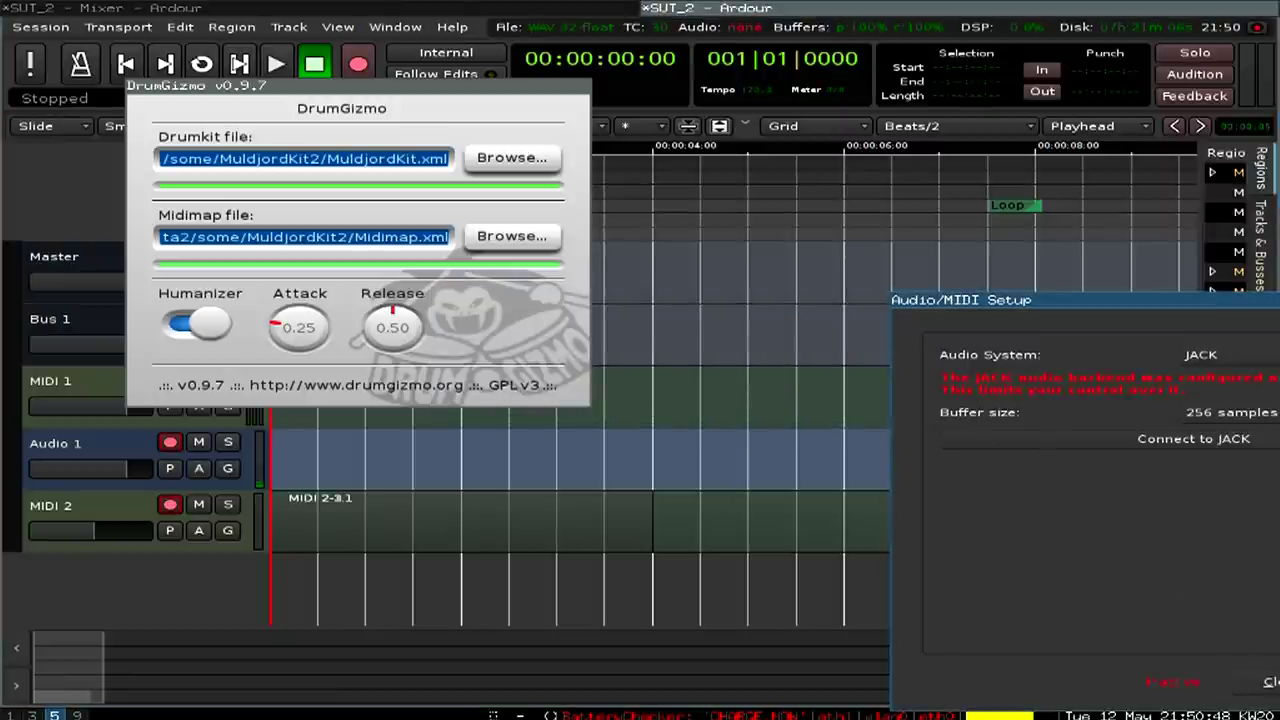
left_click(1270, 682)
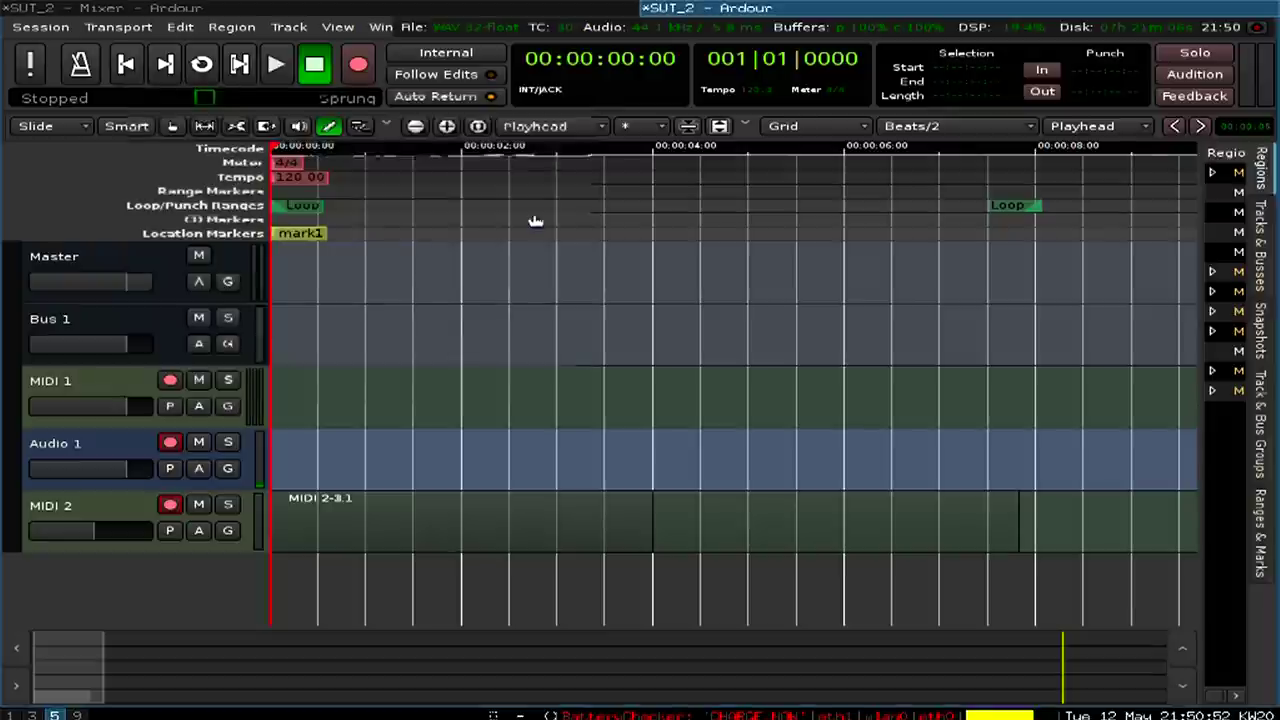
key("space")
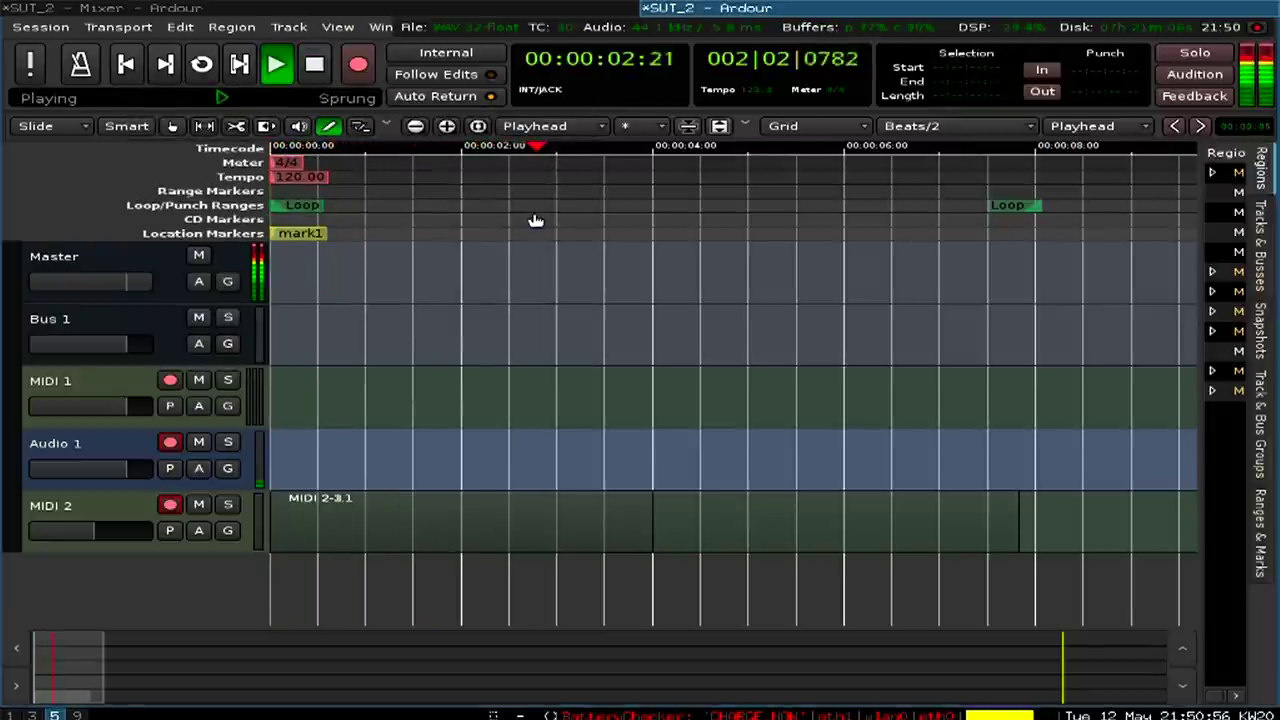
key("space")
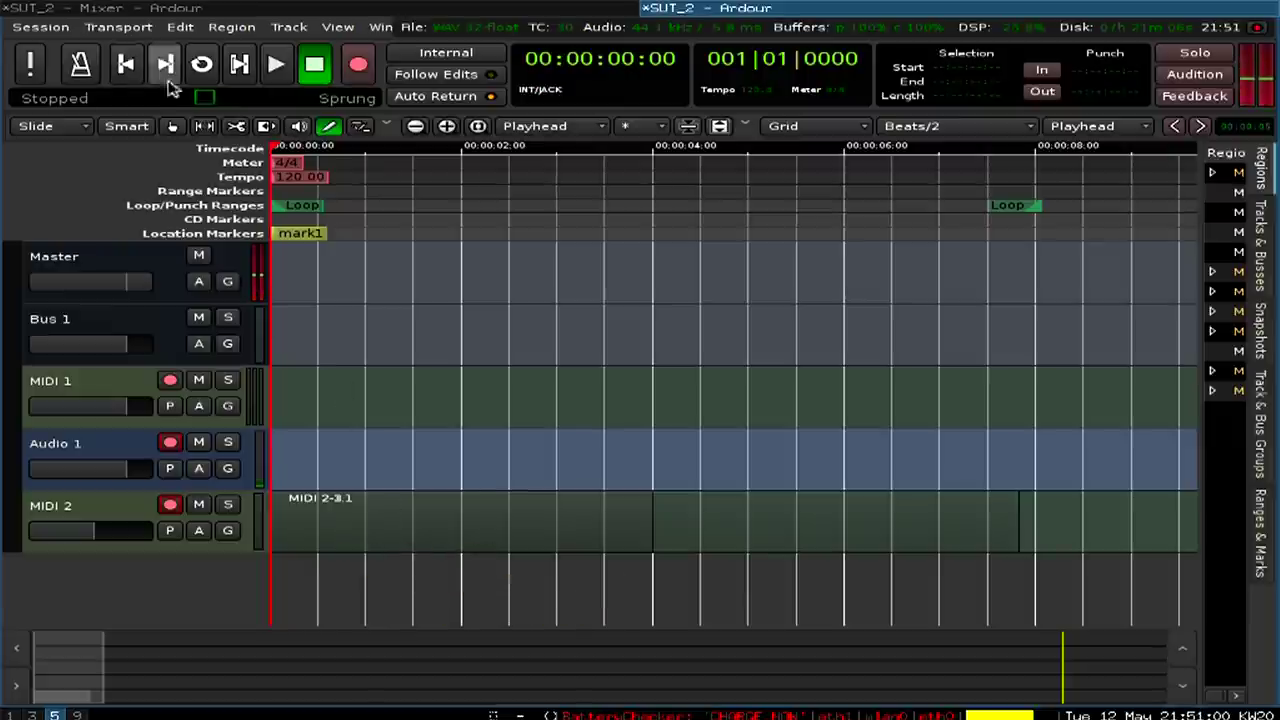
Step: Move the upper region at the start of the MIDI 2 track to 00:00:04:00, snapping it to a Beats/4 grid
left_click(176, 128)
left_click(338, 498)
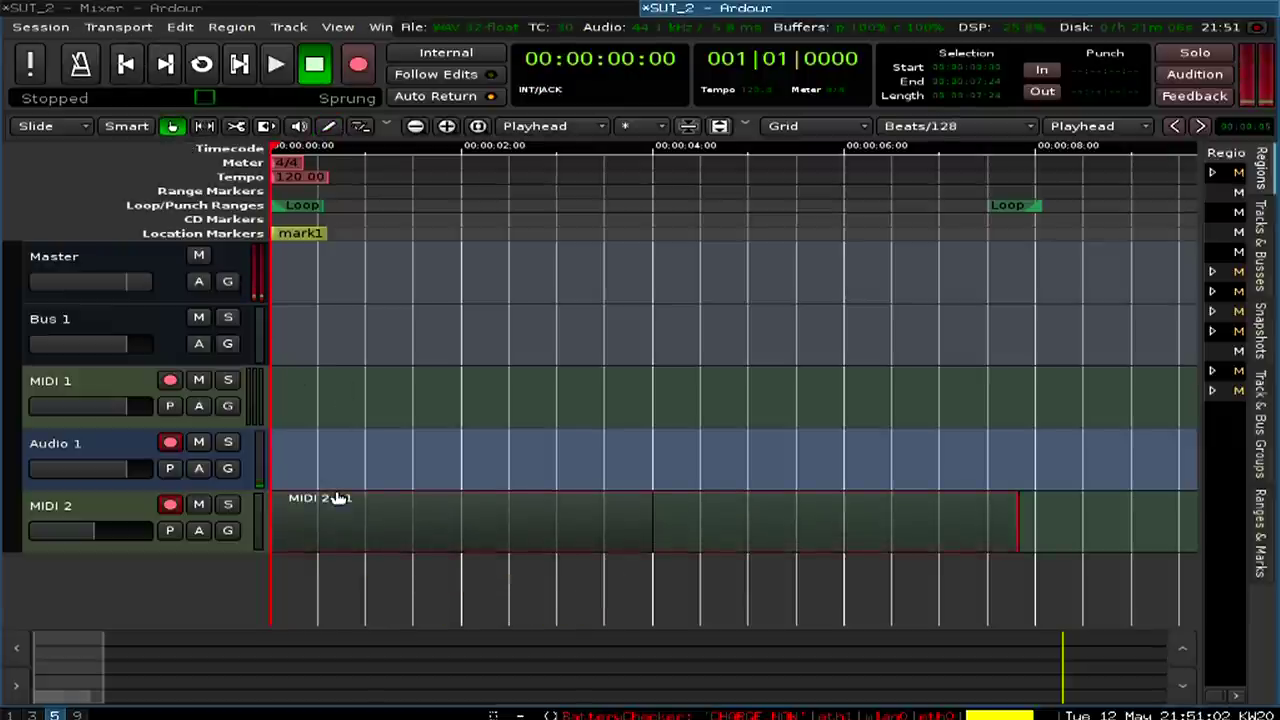
left_click_drag(338, 500, 716, 550)
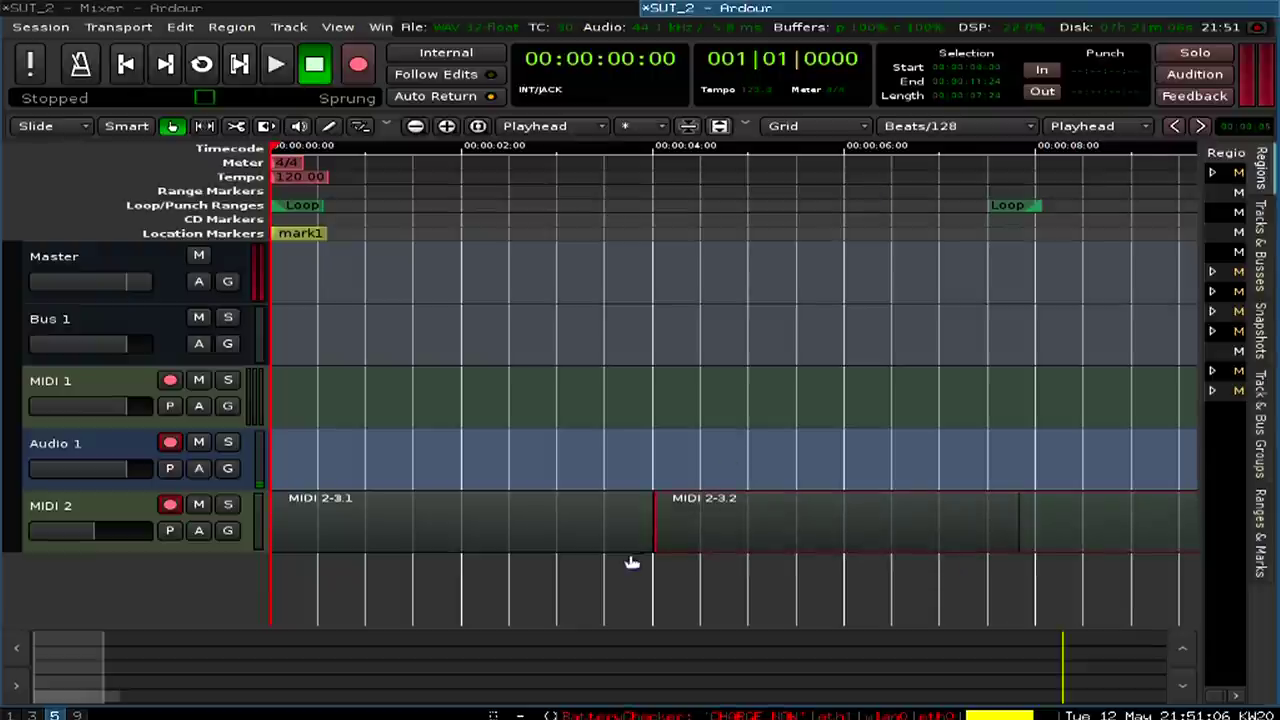
left_click(962, 128)
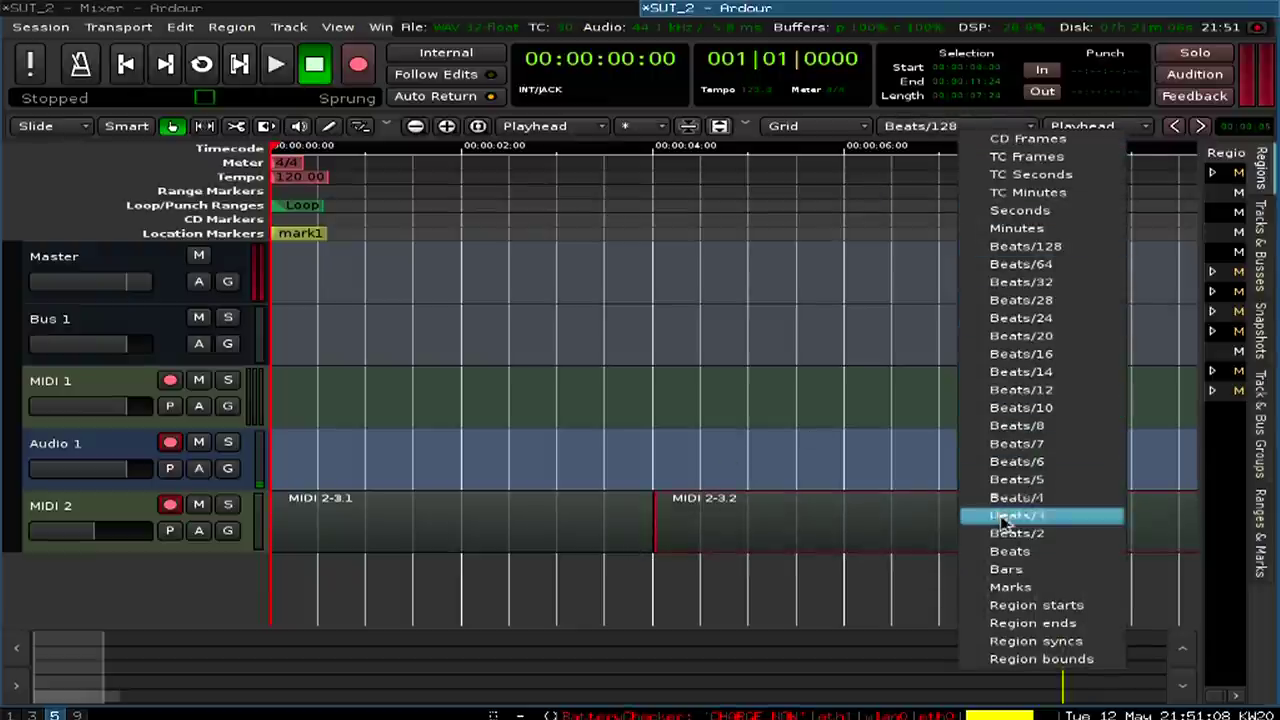
left_click(1017, 497)
left_click_drag(800, 510, 700, 514)
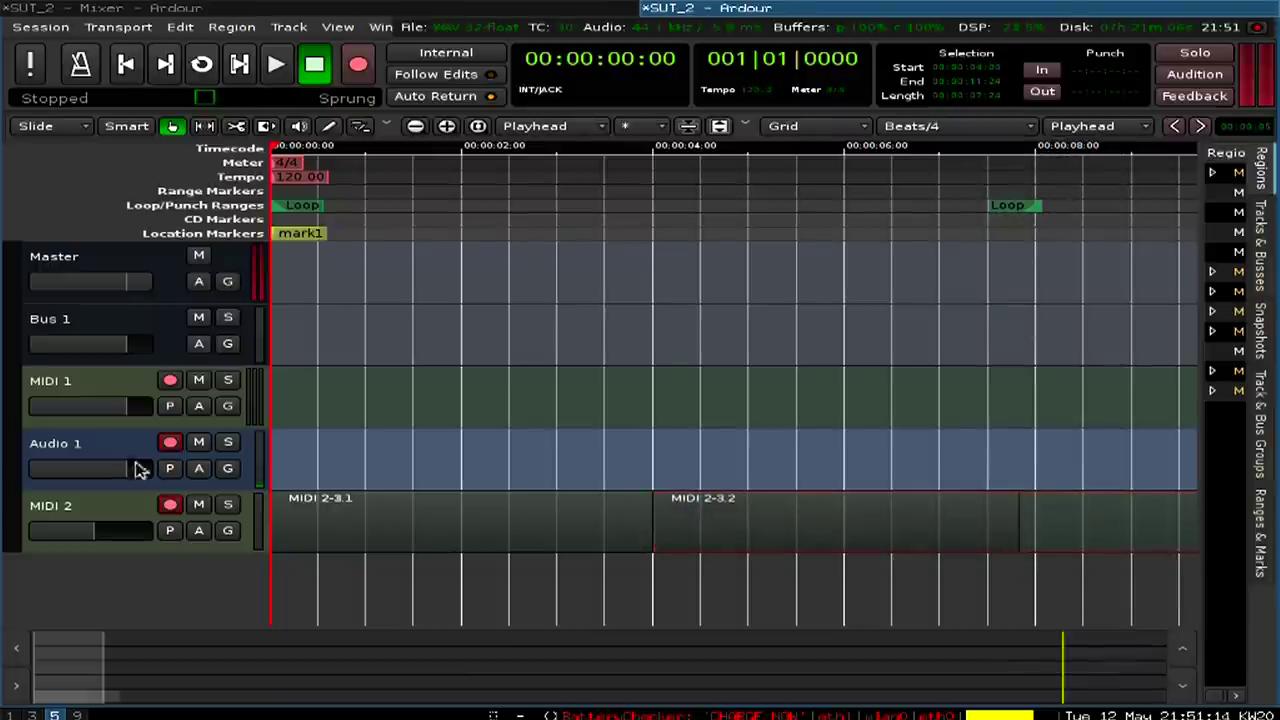
Step: Disarm the MIDI 2 track, make a brief test recording on Audio 1 and discard the capture
left_click(167, 503)
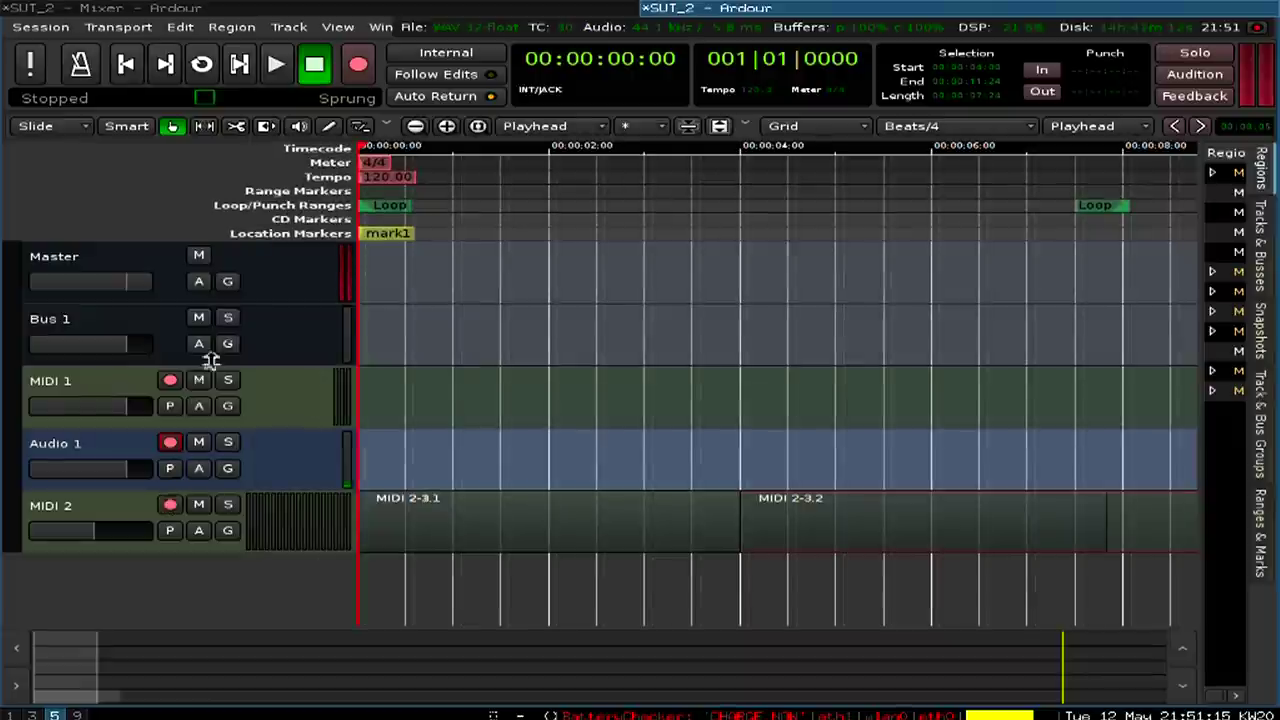
left_click(359, 68)
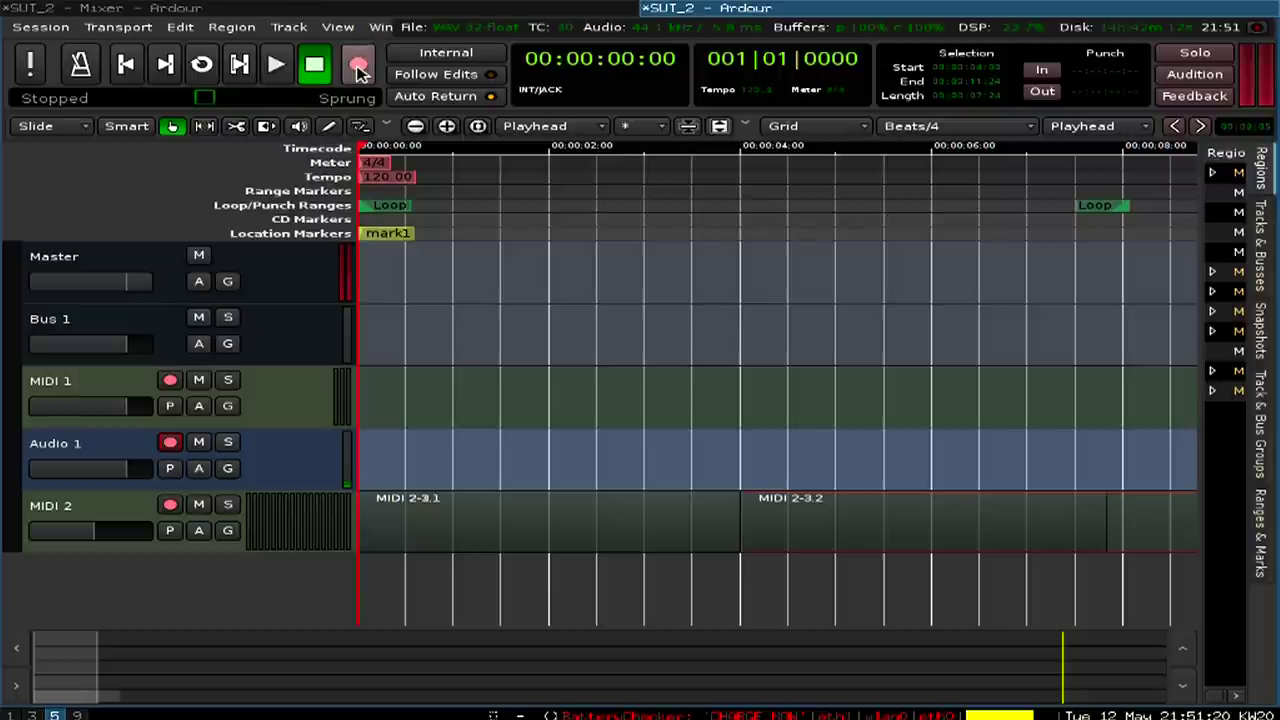
key("space")
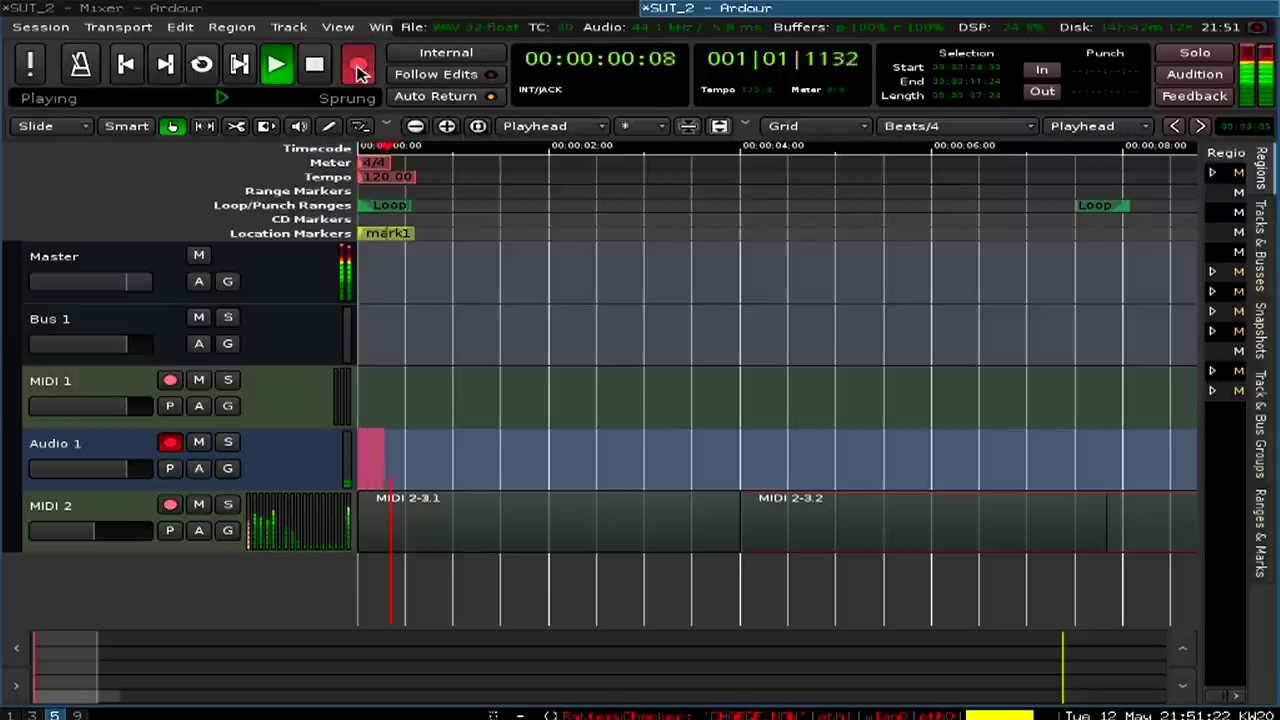
key("ctrl+space")
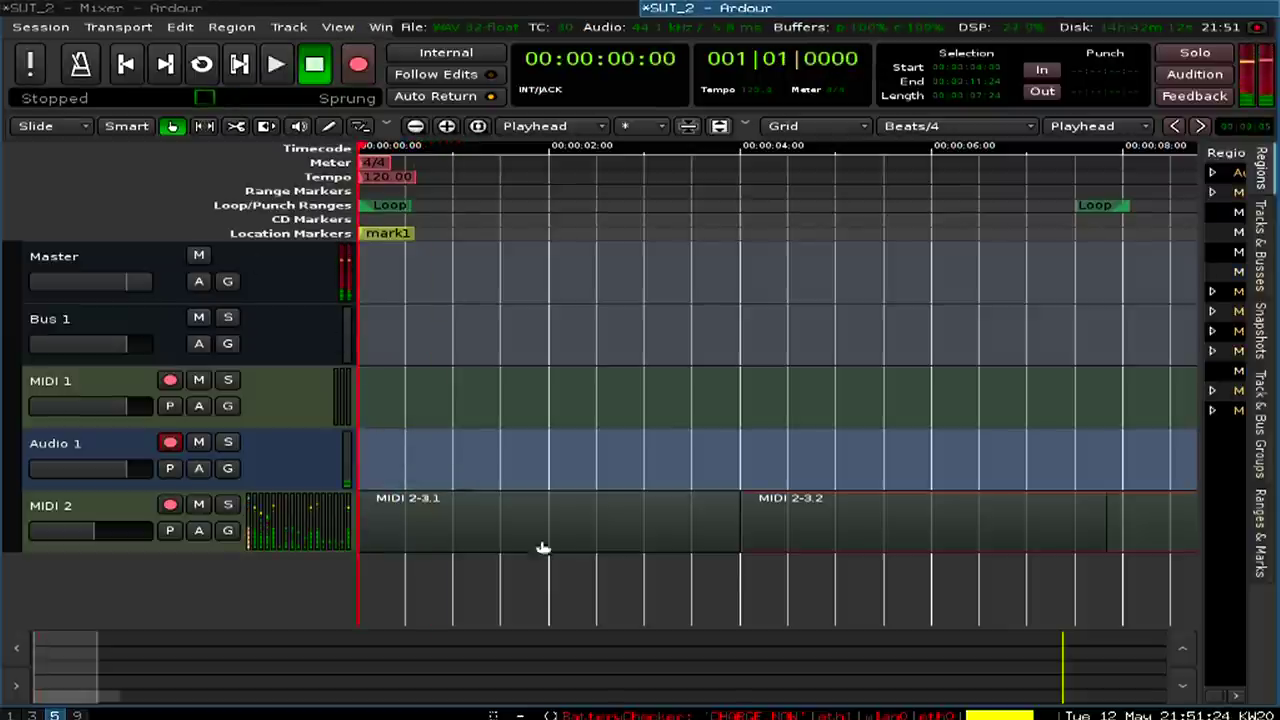
Step: Rearrange the MIDI 2 regions so MIDI 2-1 opens the track, MIDI 2-3.1 starts at about 1.5 seconds and MIDI 2-3.2 at 00:00:04:00
left_click_drag(831, 542, 1025, 523)
left_click_drag(630, 510, 892, 551)
left_click_drag(726, 538, 830, 512)
left_click_drag(971, 537, 1046, 537)
left_click_drag(741, 530, 774, 526)
left_click_drag(1160, 512, 849, 459)
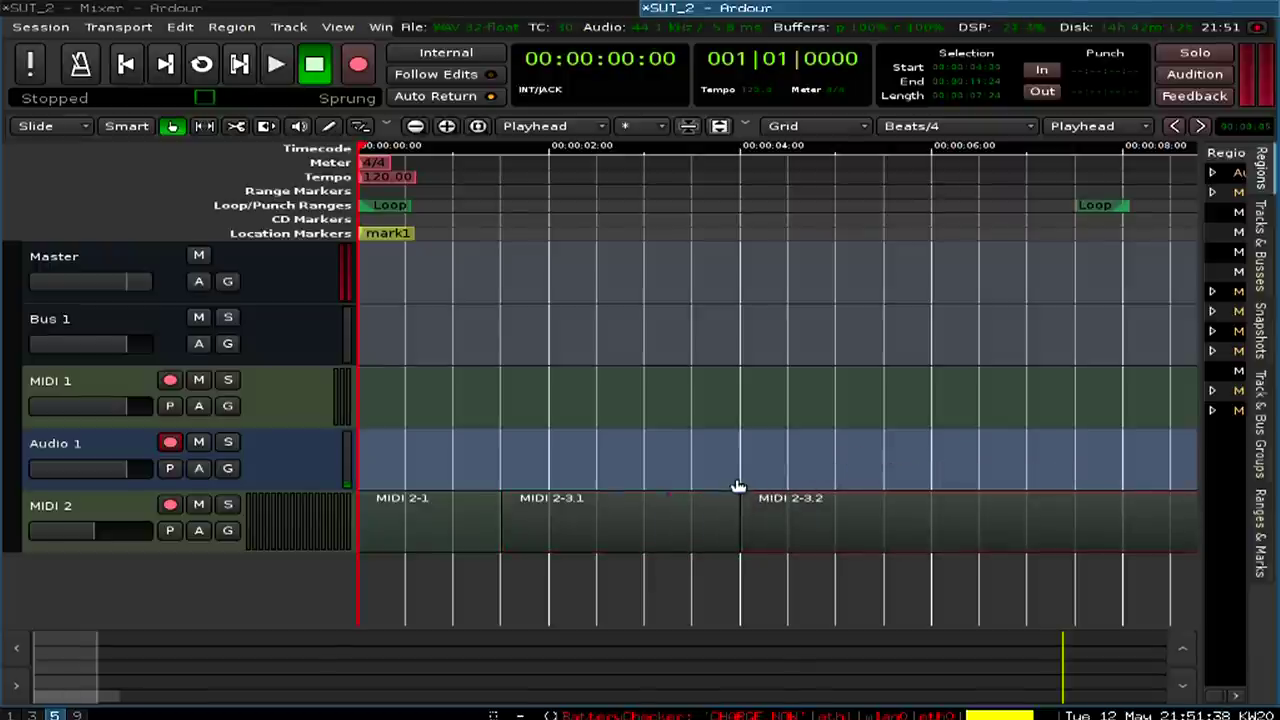
Step: Switch on the metronome, record a short take on Audio 1, stop and undo the take
left_click(80, 64)
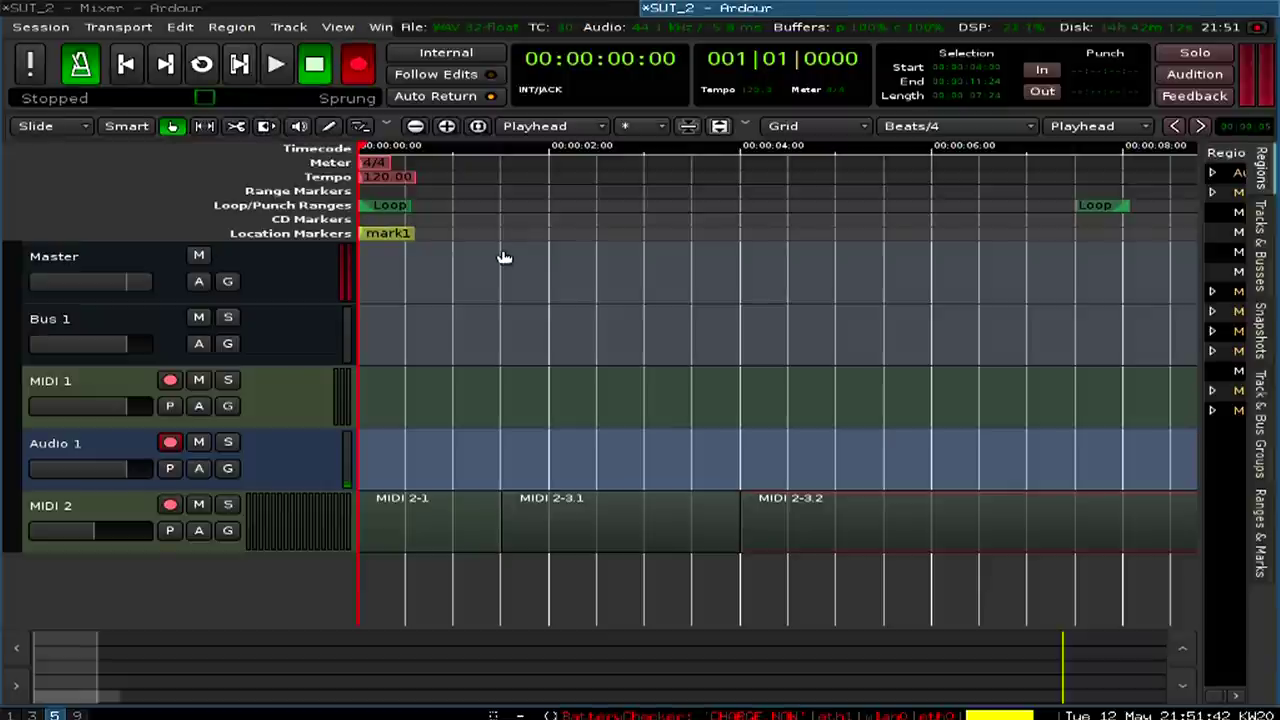
key("space")
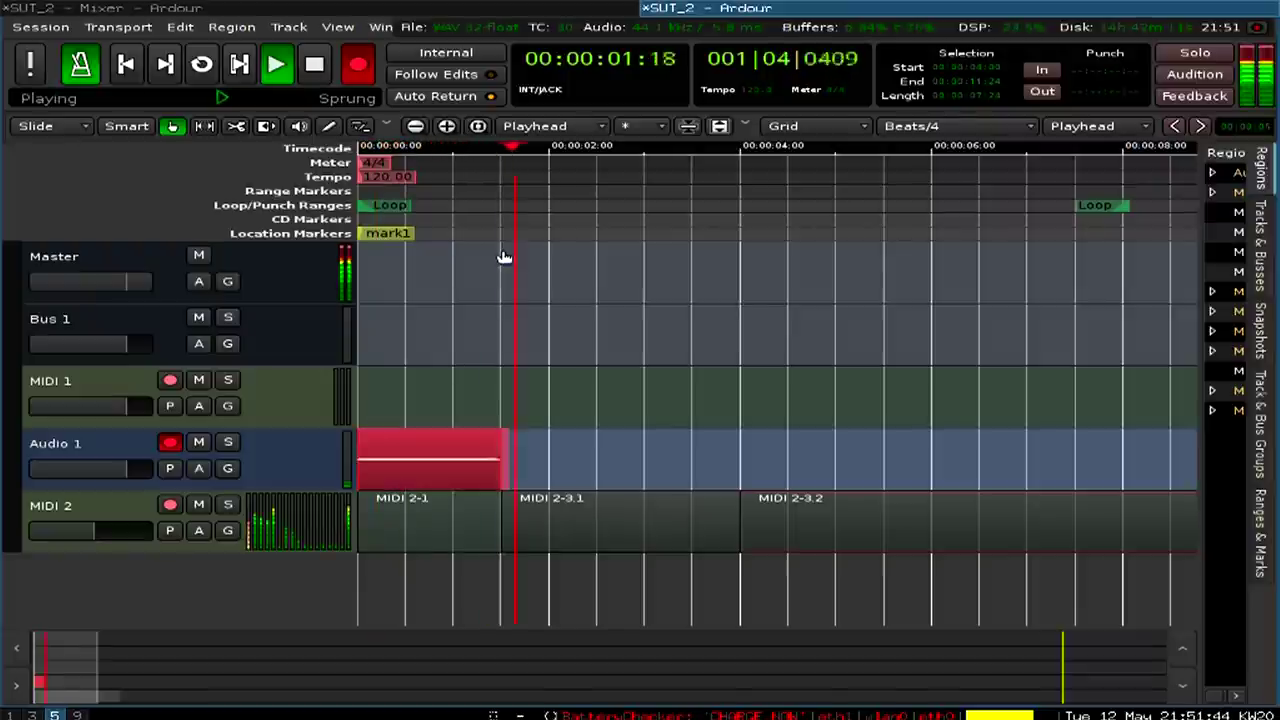
key("space")
key("ctrl+z")
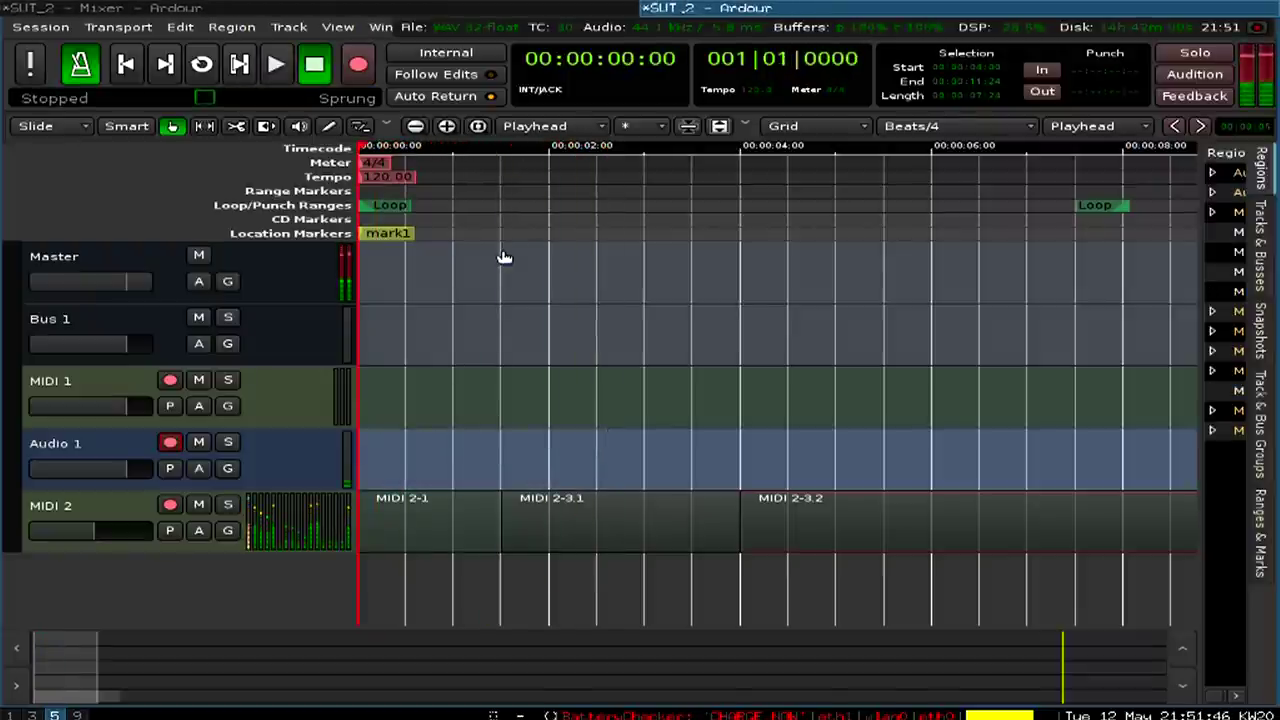
Step: Move MIDI 2-3.1 to start at 00:00:02:00 and MIDI 2-3.2 to about 4.5 seconds on the MIDI 2 track
left_click_drag(832, 532, 879, 524)
left_click(703, 525)
left_click_drag(703, 525, 830, 514)
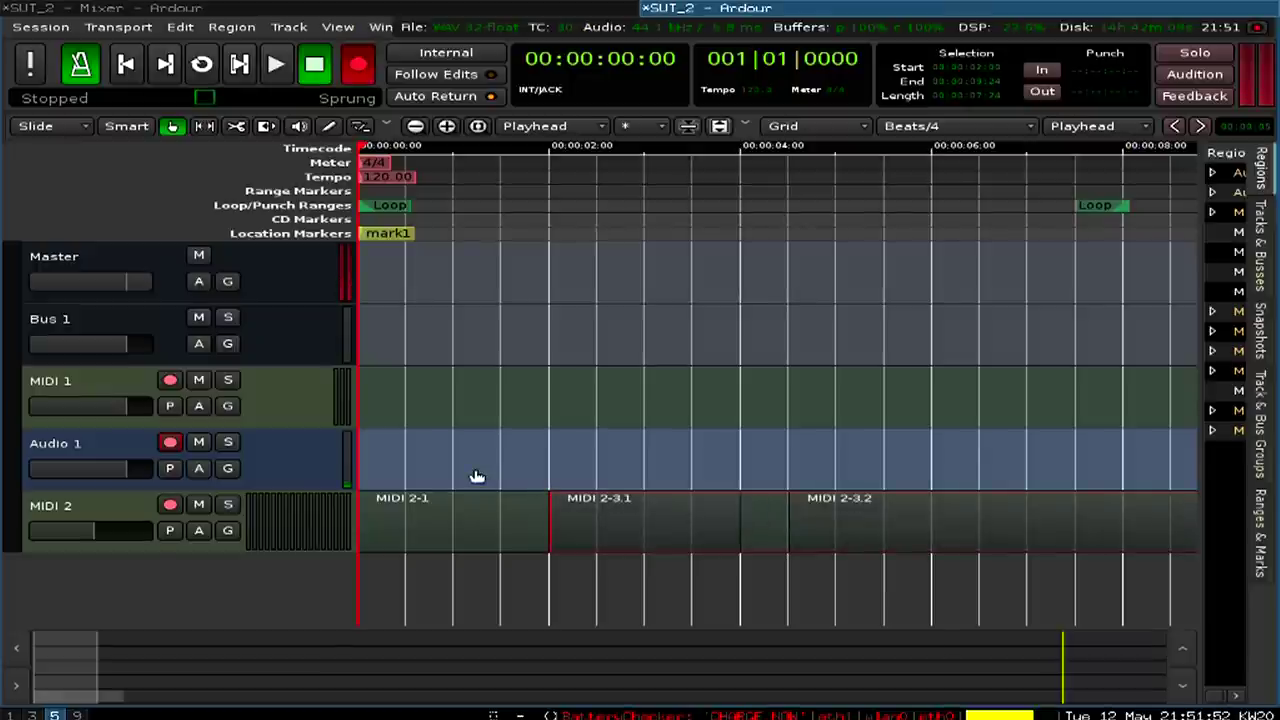
key("space")
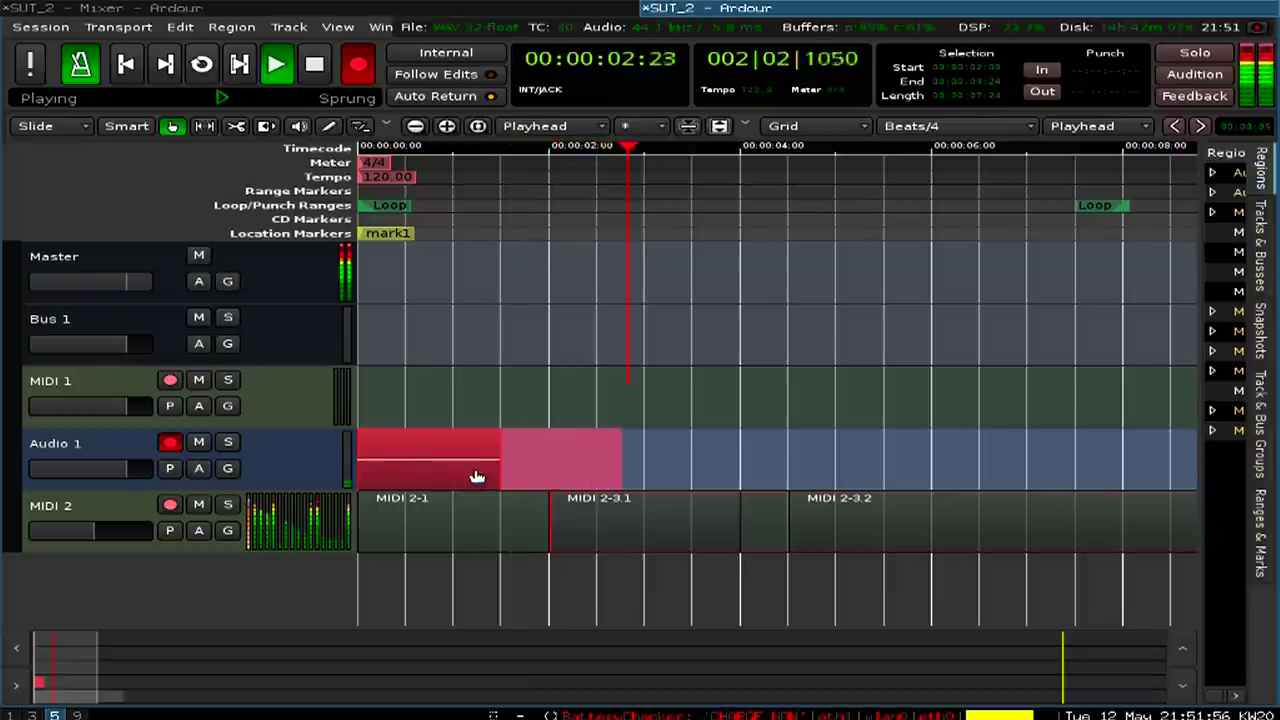
key("space")
key("ctrl+z")
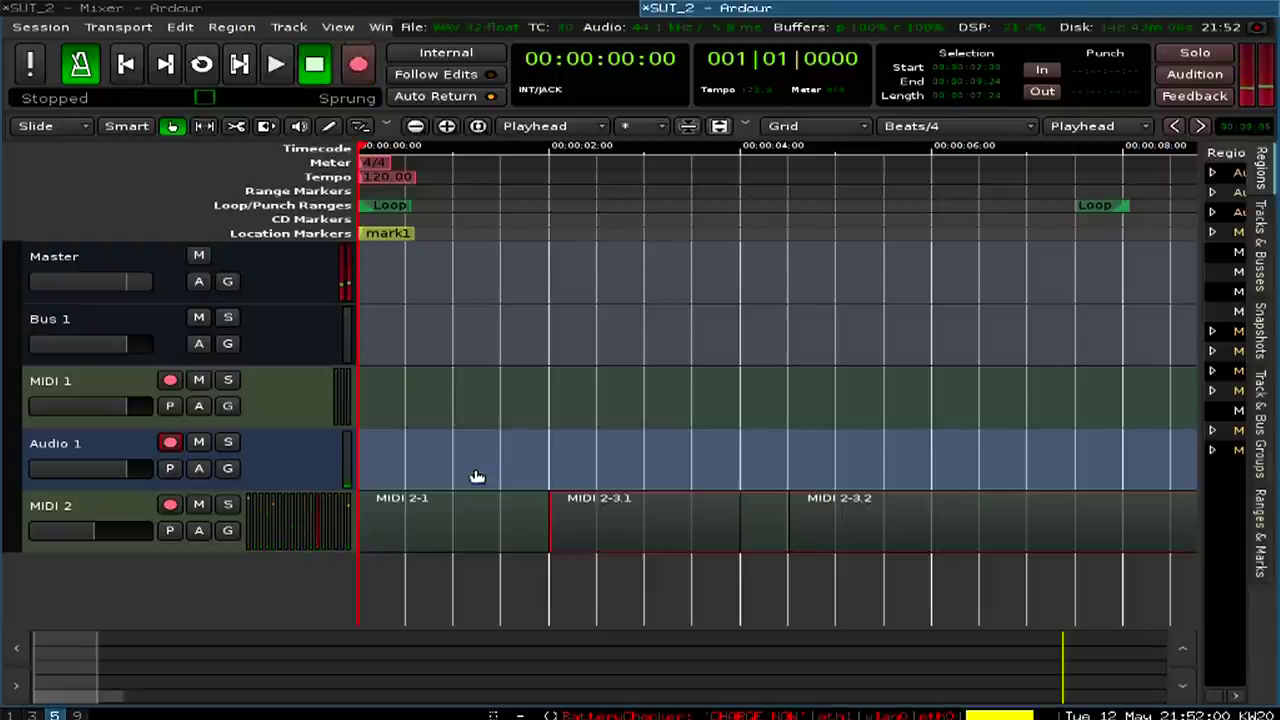
Step: Record a take of about 8 seconds on Audio 1 from the session start, then stop the transport
key("space")
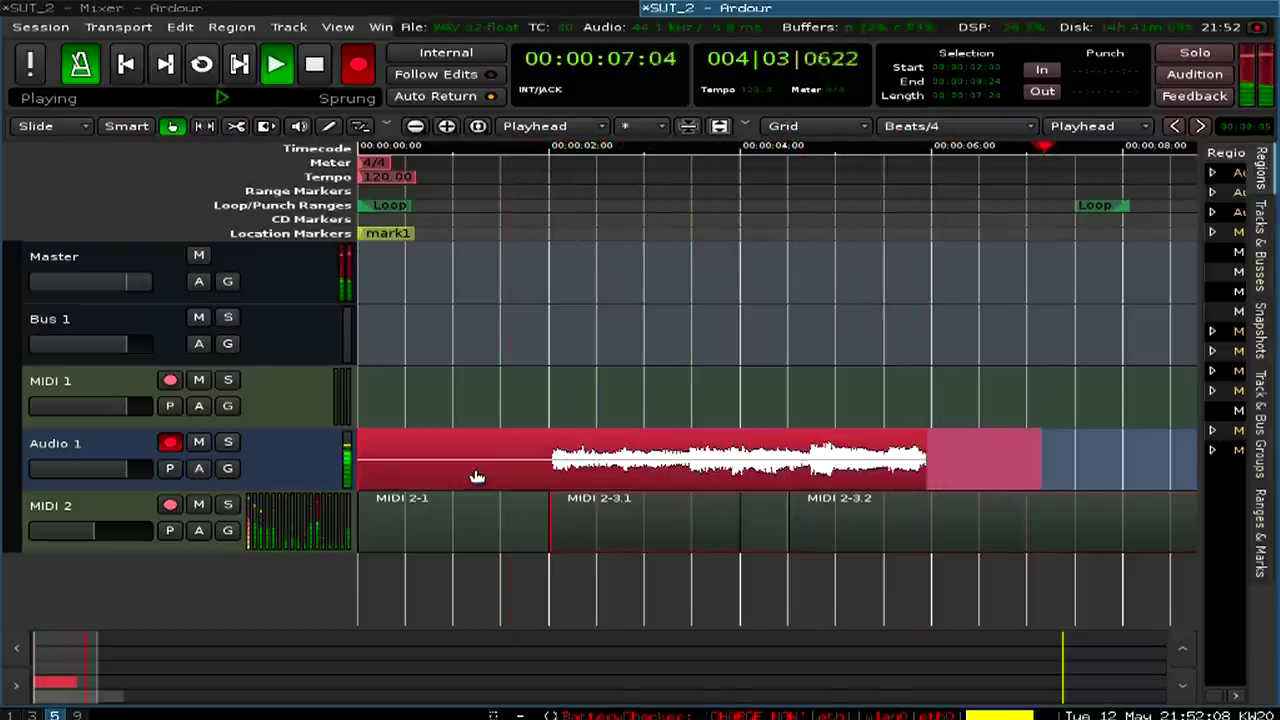
key("Return")
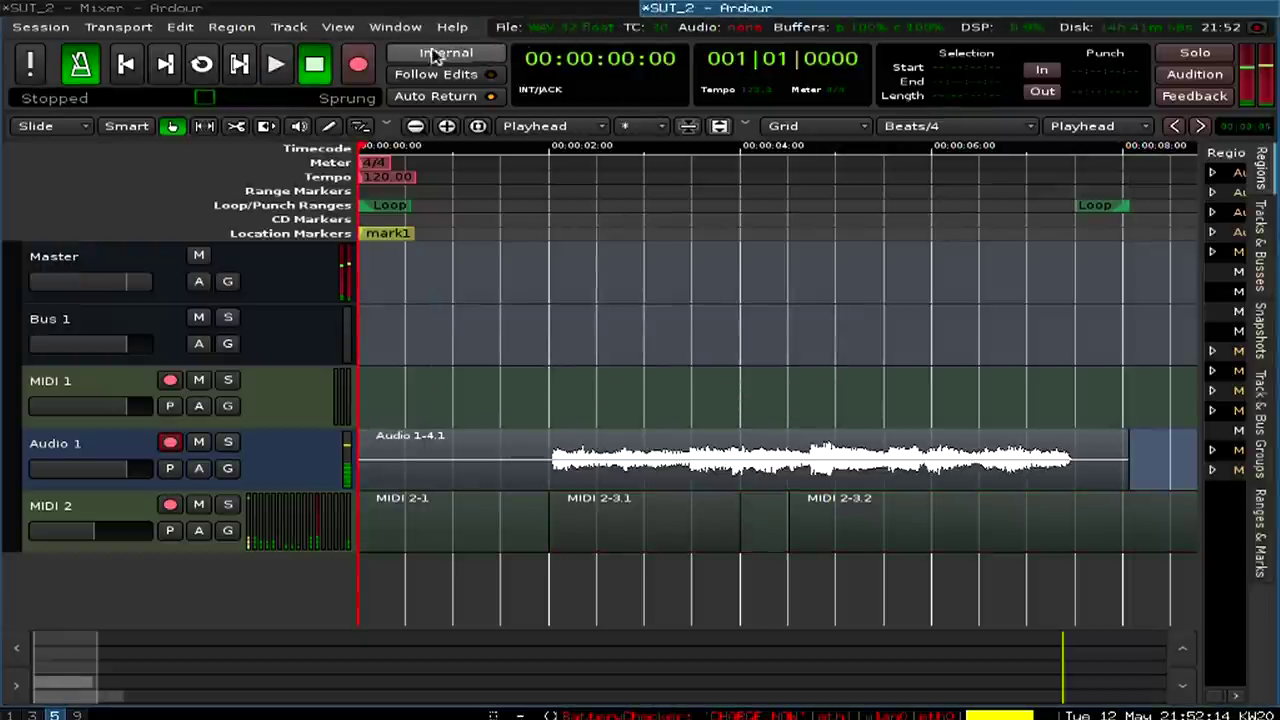
Step: Reconnect the session to JACK through Audio/MIDI Setup and play back the Audio 1 take with the drums
left_click(404, 29)
left_click(418, 48)
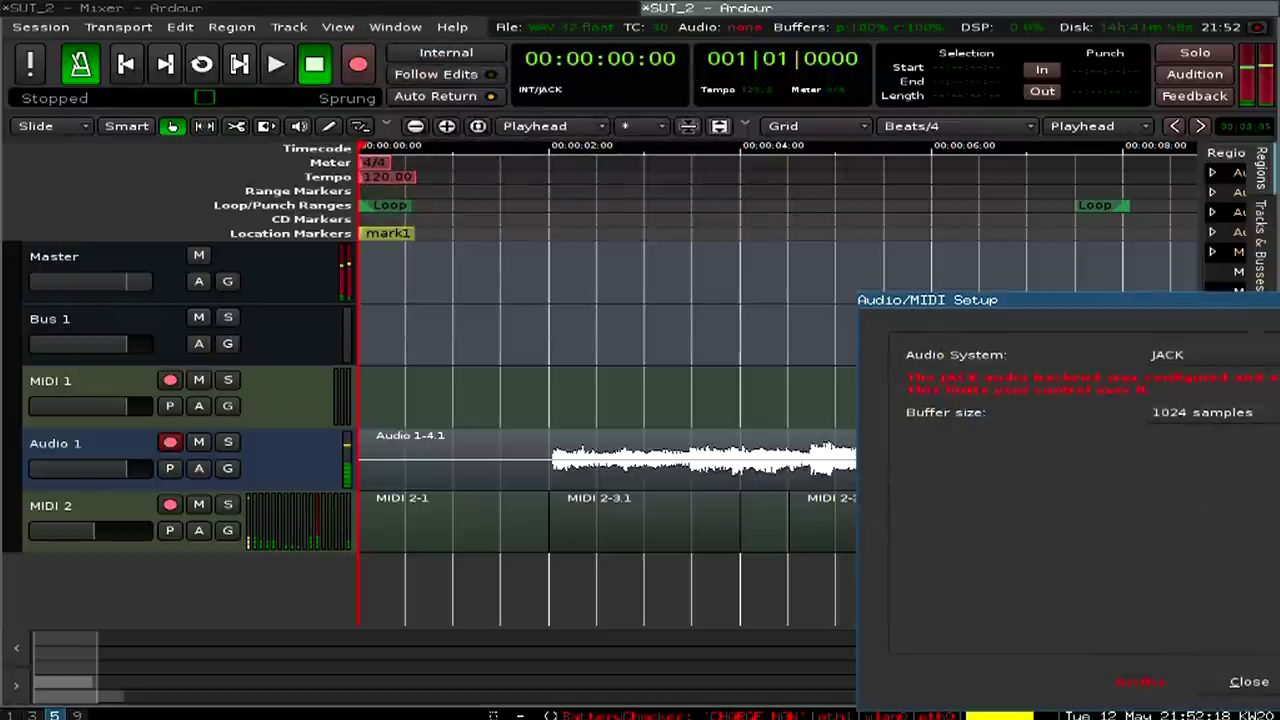
key("Escape")
key("space")
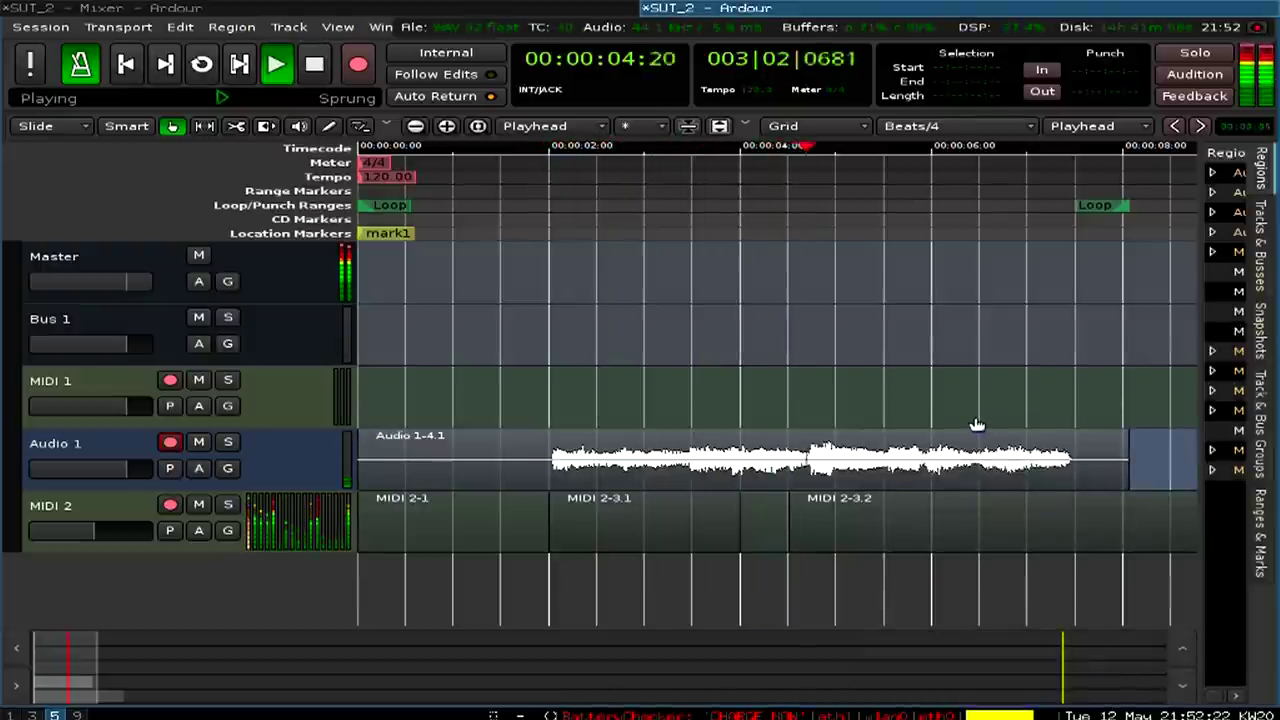
key("space")
Step: Move the MIDI 2-3.2 region back to start at 00:00:04:00 and play the drums with the Audio 1 take
left_click_drag(918, 516, 916, 512)
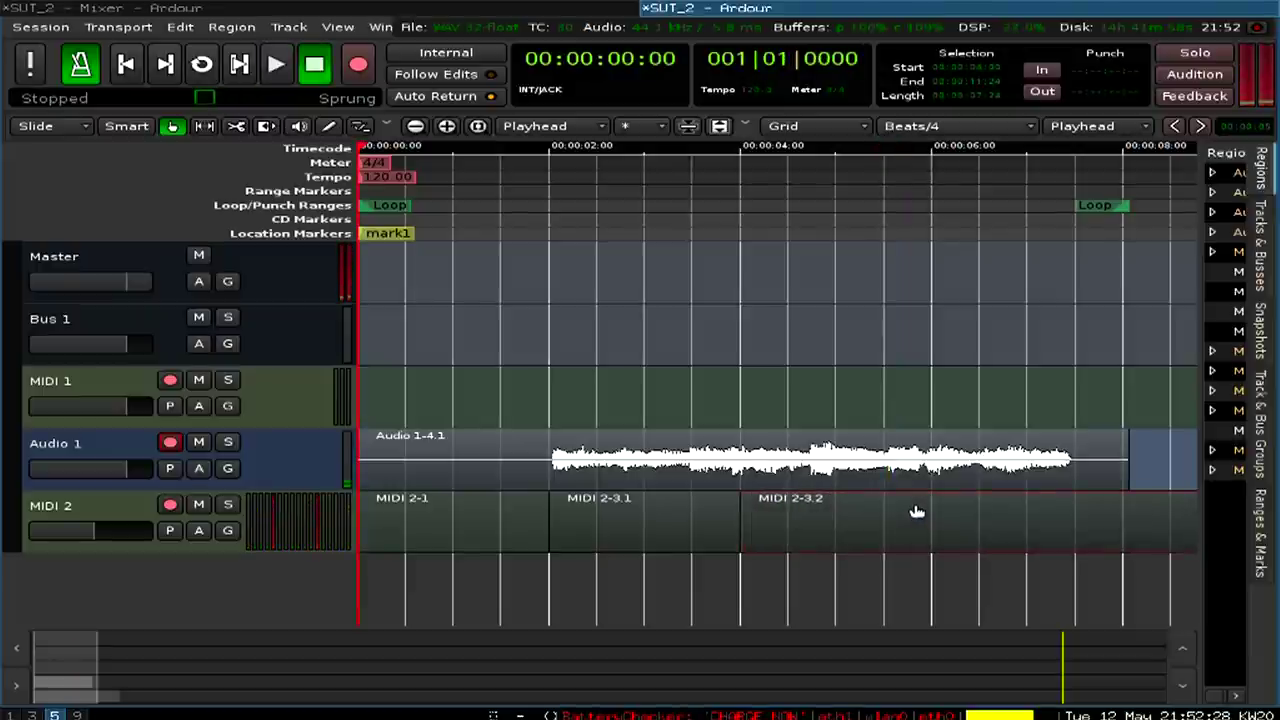
key("space")
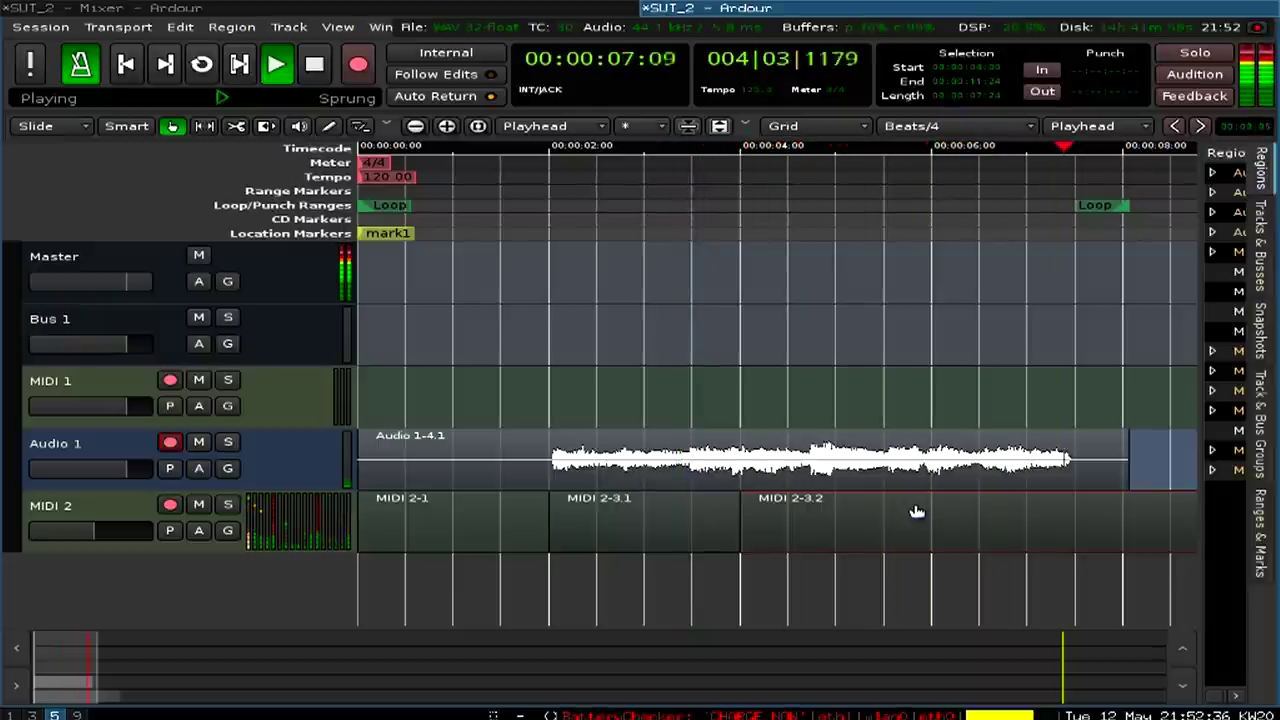
key("space")
Step: Listen to the Audio 1 take from two playhead positions shortly before 6 seconds to find where to cut it
left_click(931, 206)
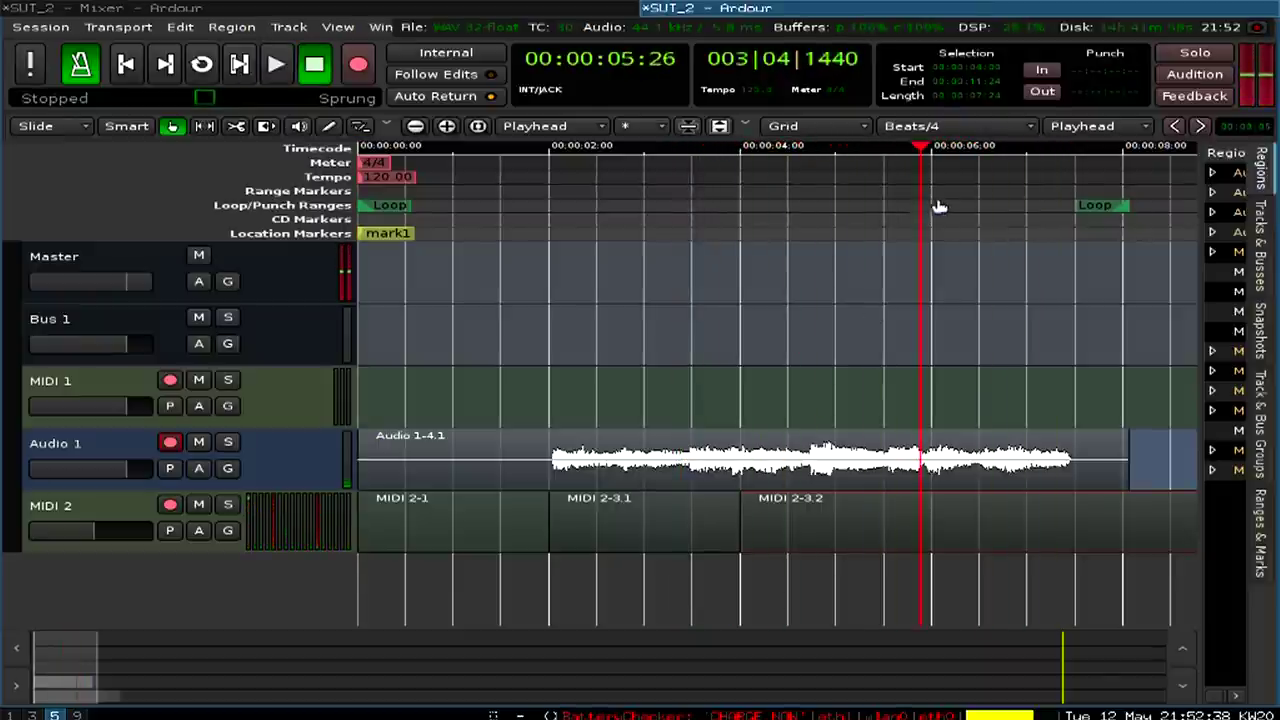
key("space")
key("space")
left_click(884, 226)
key("space")
key("space")
Step: Split the Audio 1 region at 00:00:06:00 and delete the piece after the split
left_click(910, 212)
left_click(942, 212)
left_click(931, 214)
left_click(961, 456)
key("s")
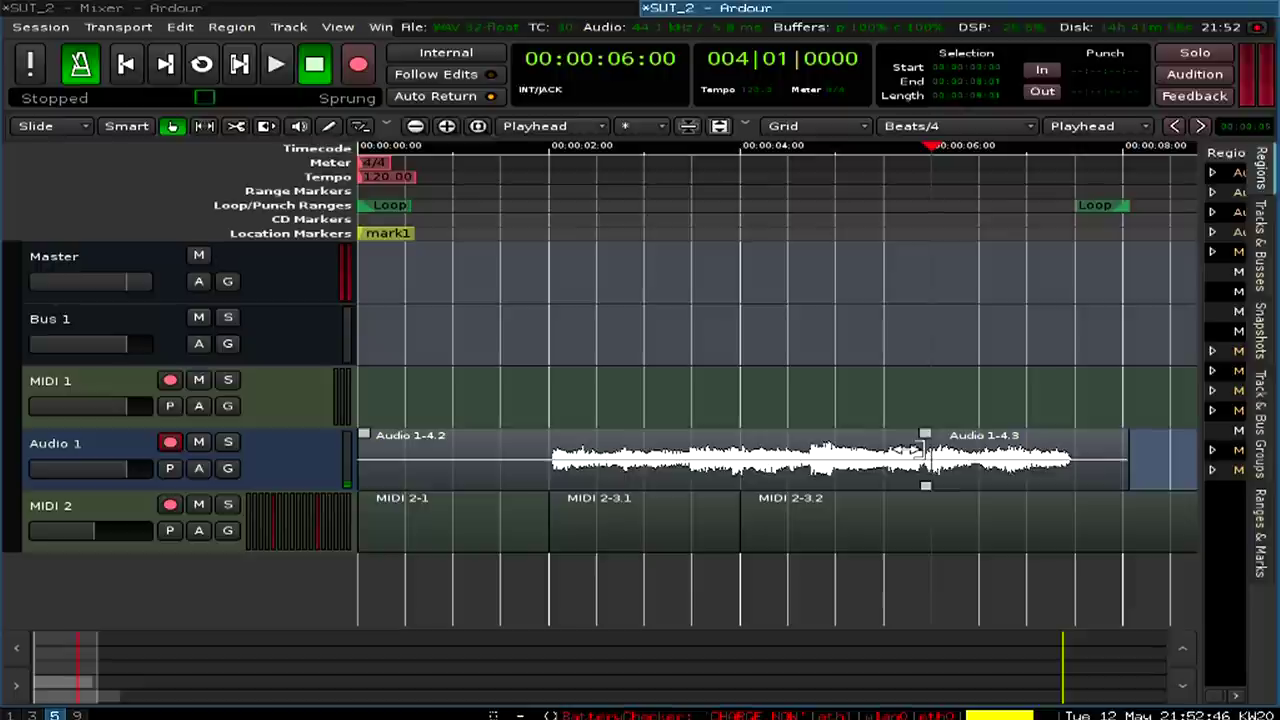
left_click(965, 455)
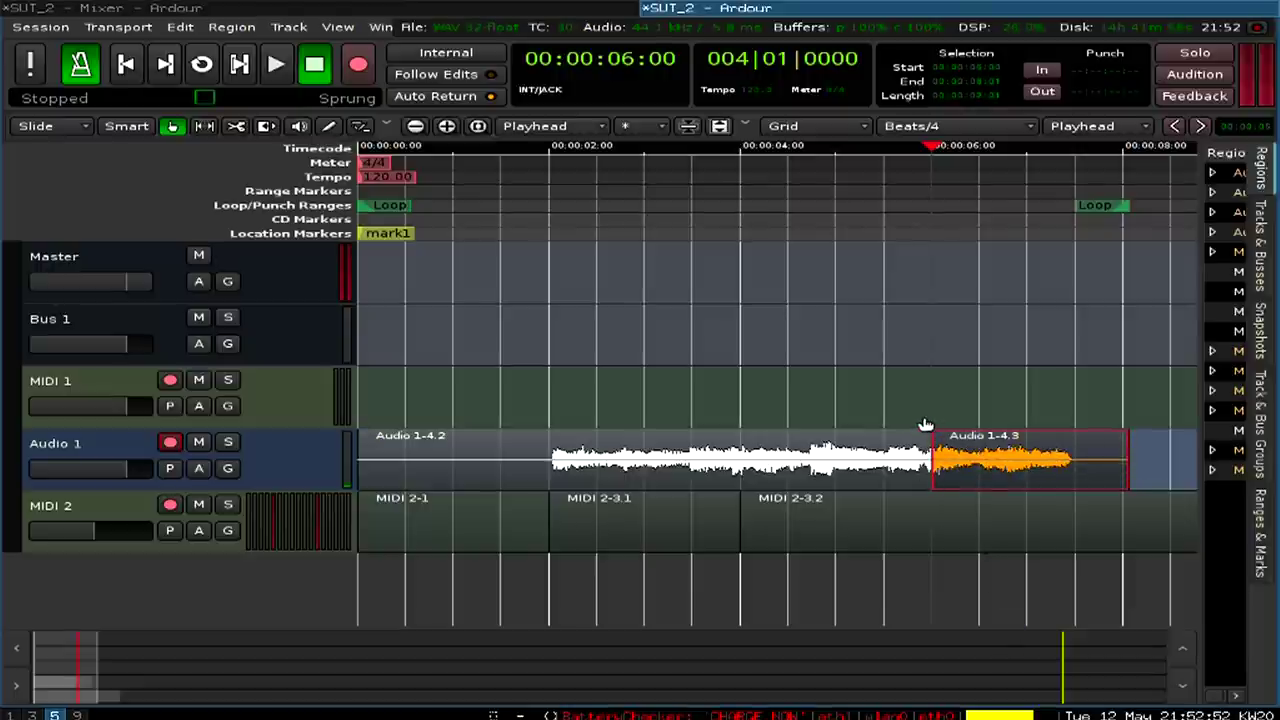
key("Delete")
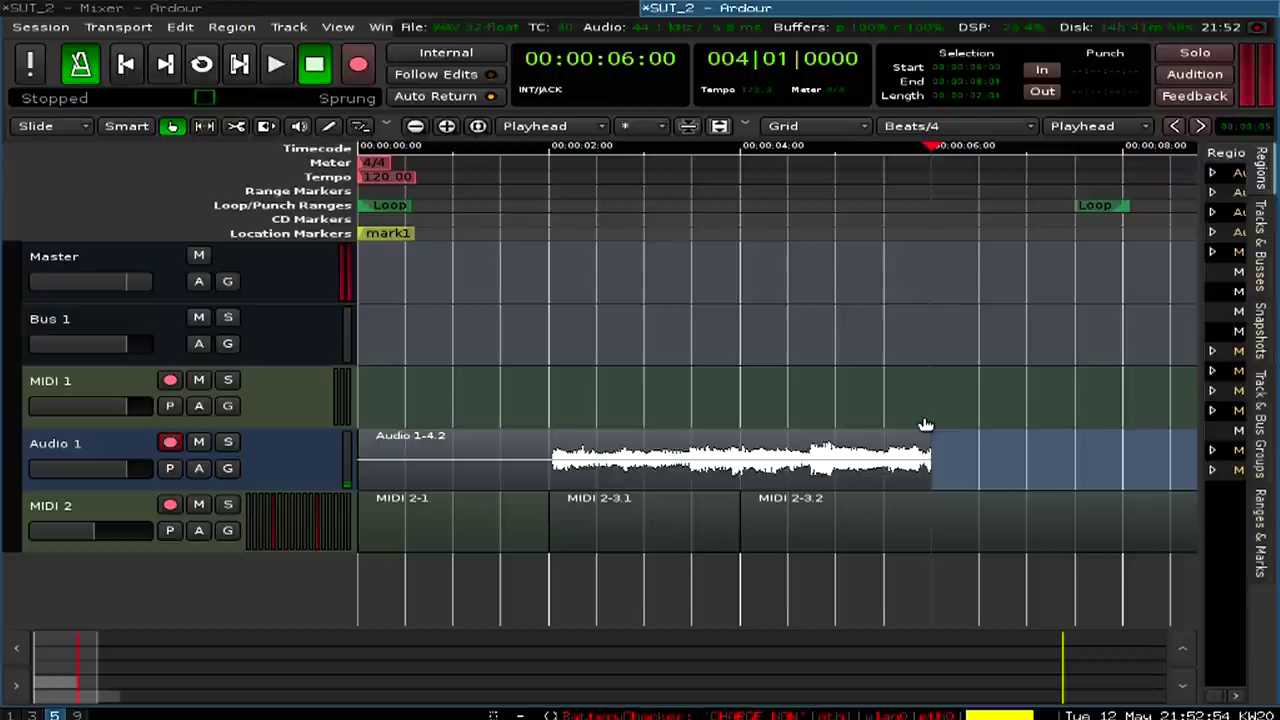
Step: Add a short fade-out to the end of the Audio 1 region and place the playhead at 00:00:05:07
mouse_move(903, 443)
left_mouse_down()
mouse_move(868, 449)
mouse_move(895, 448)
left_mouse_up()
left_click(865, 210)
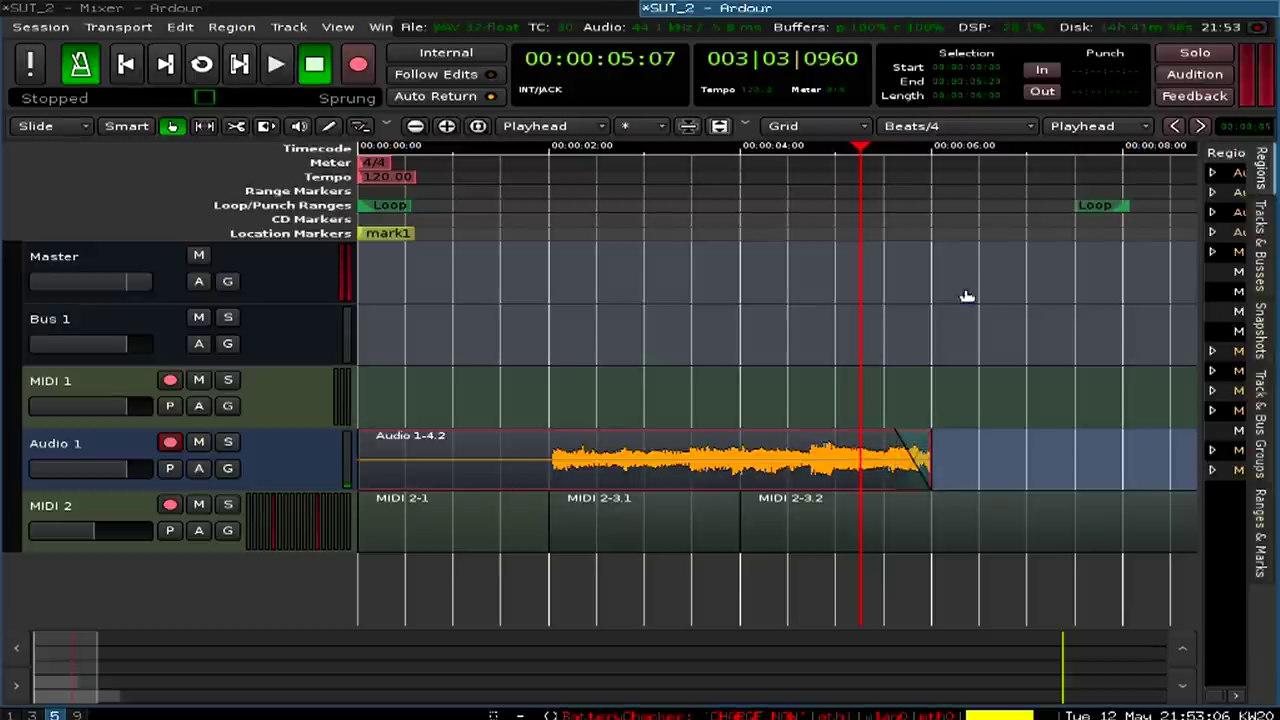
Step: Listen to the faded end of the Audio 1 take from 00:00:05:07 and play the session from its start
key("space")
key("space")
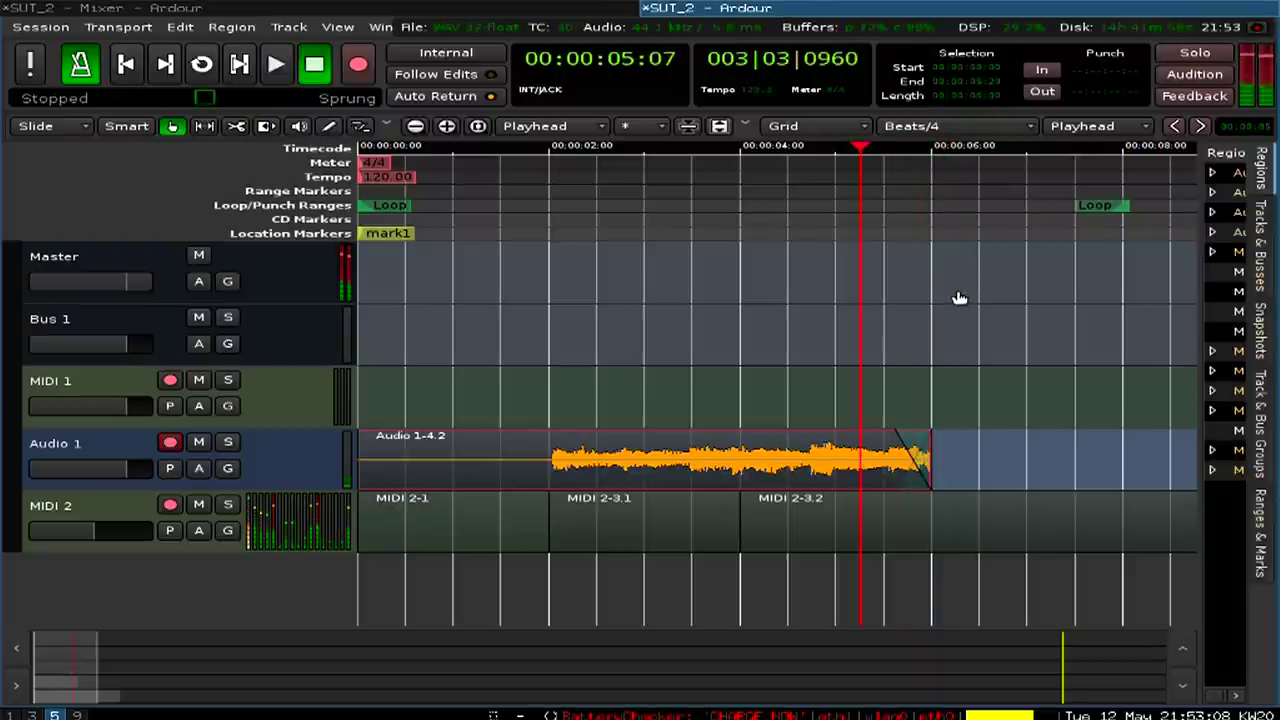
key("Home")
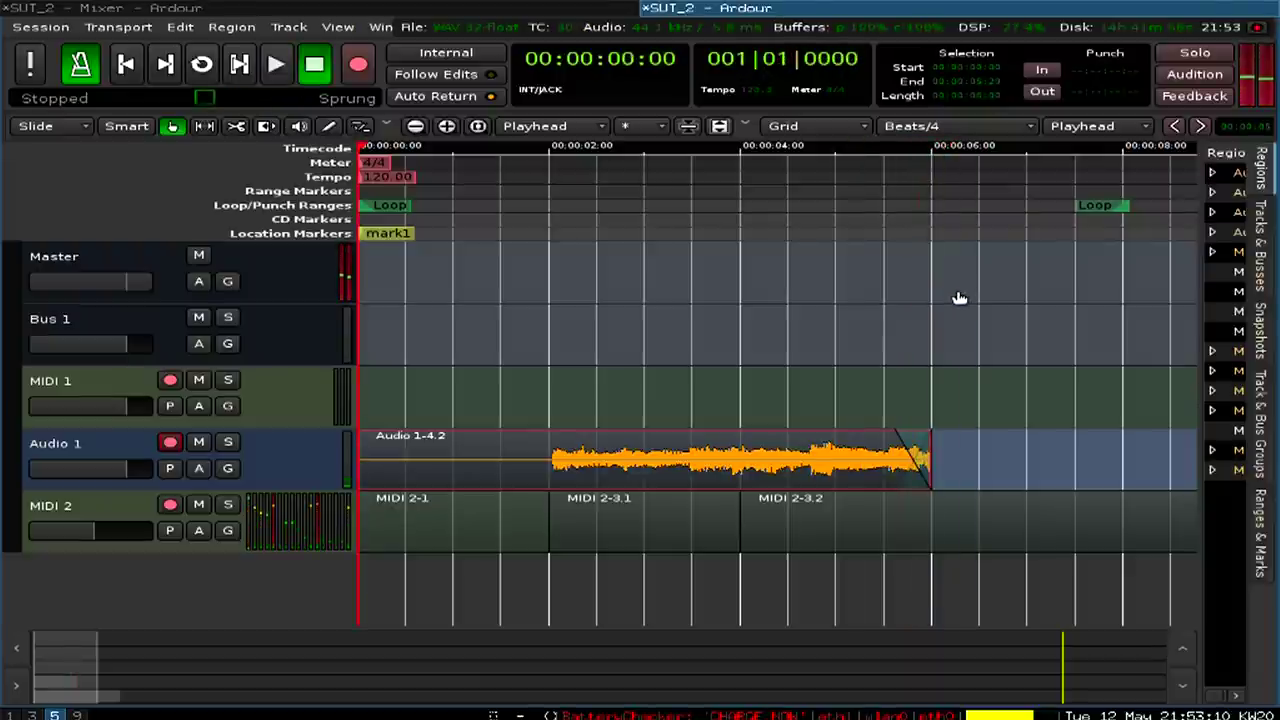
key("space")
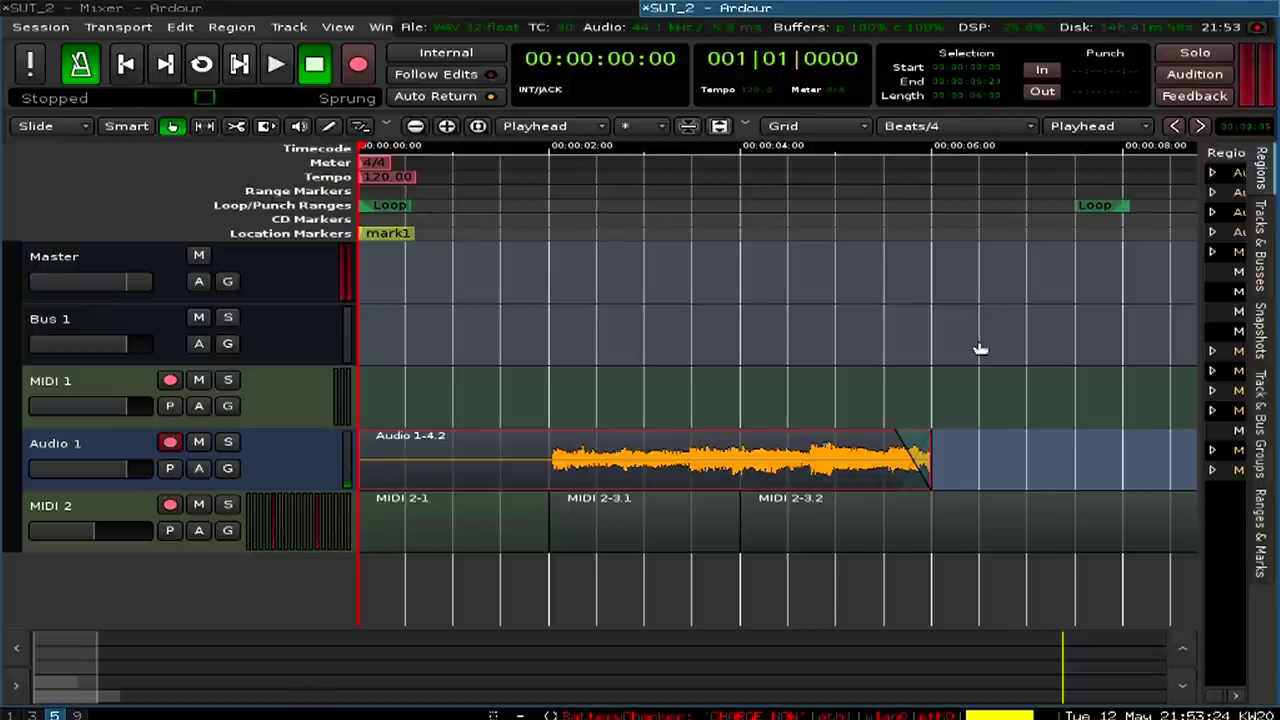
Step: Save the SUT_2 session with the trimmed Audio 1 take
double_click(232, 576)
key("Escape")
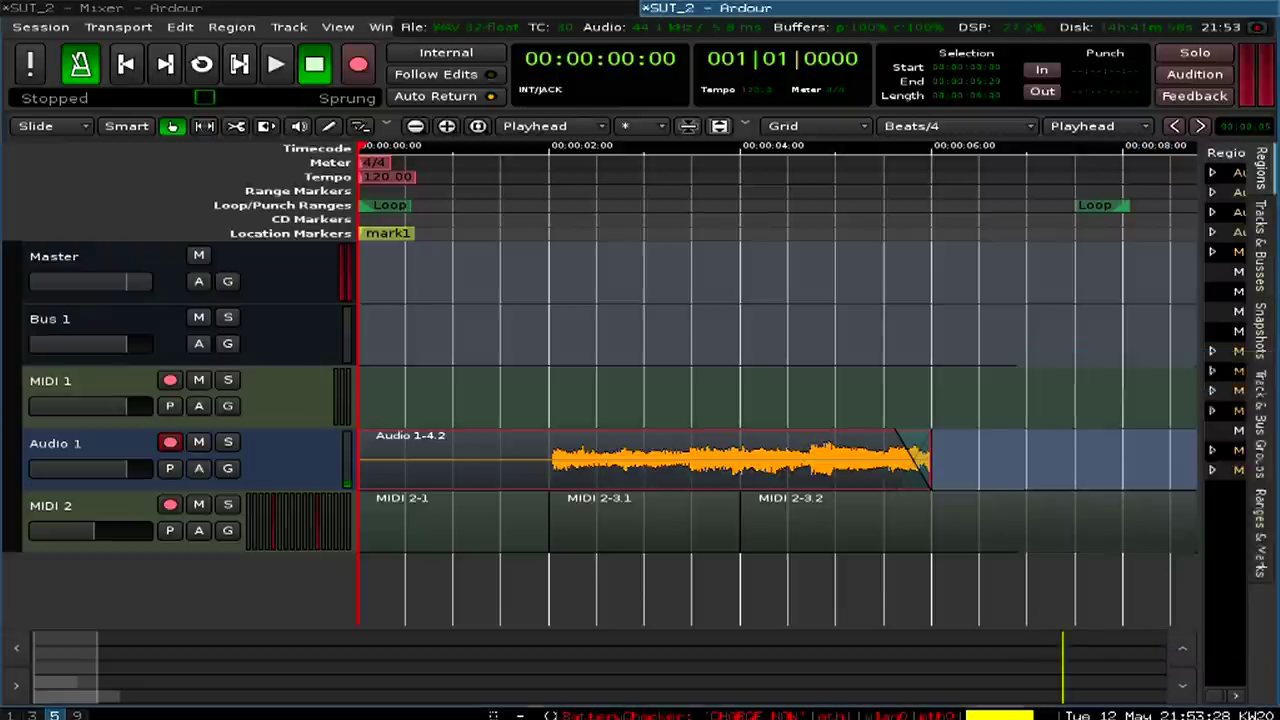
key("ctrl+s")
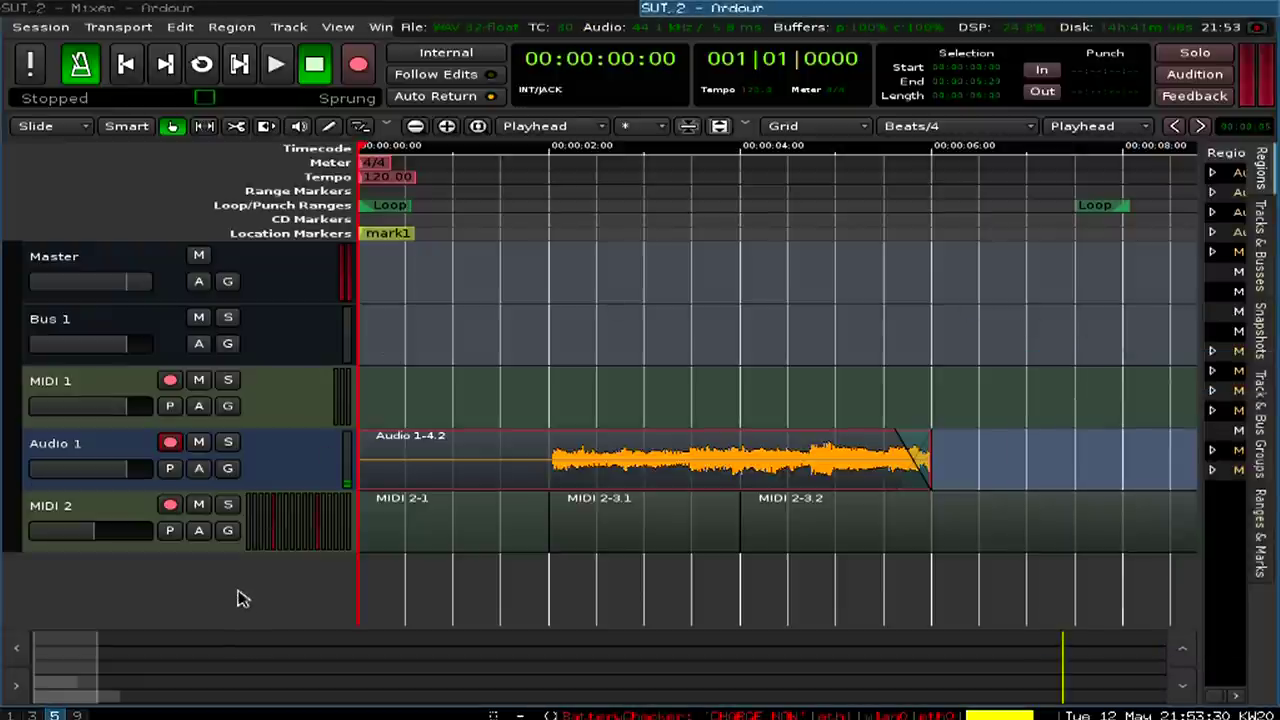
Step: Add one mono audio track in normal record mode and disarm Audio 1 for recording
double_click(237, 598)
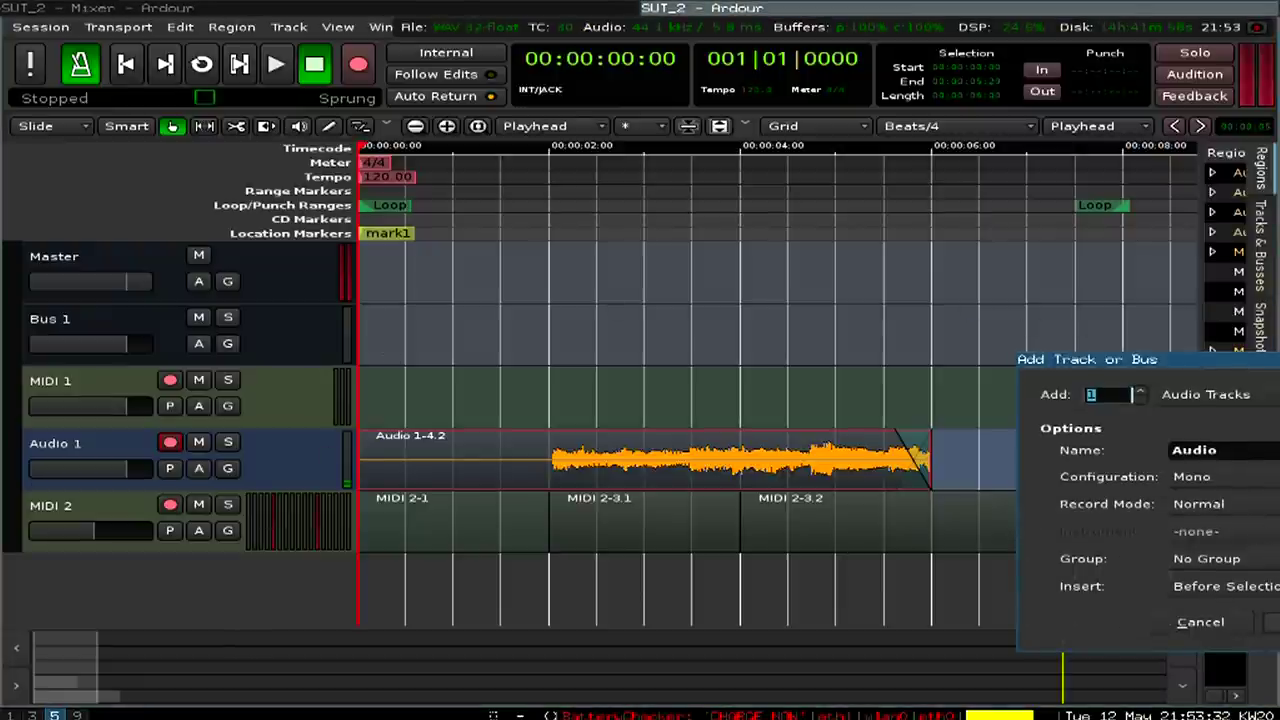
key("Return")
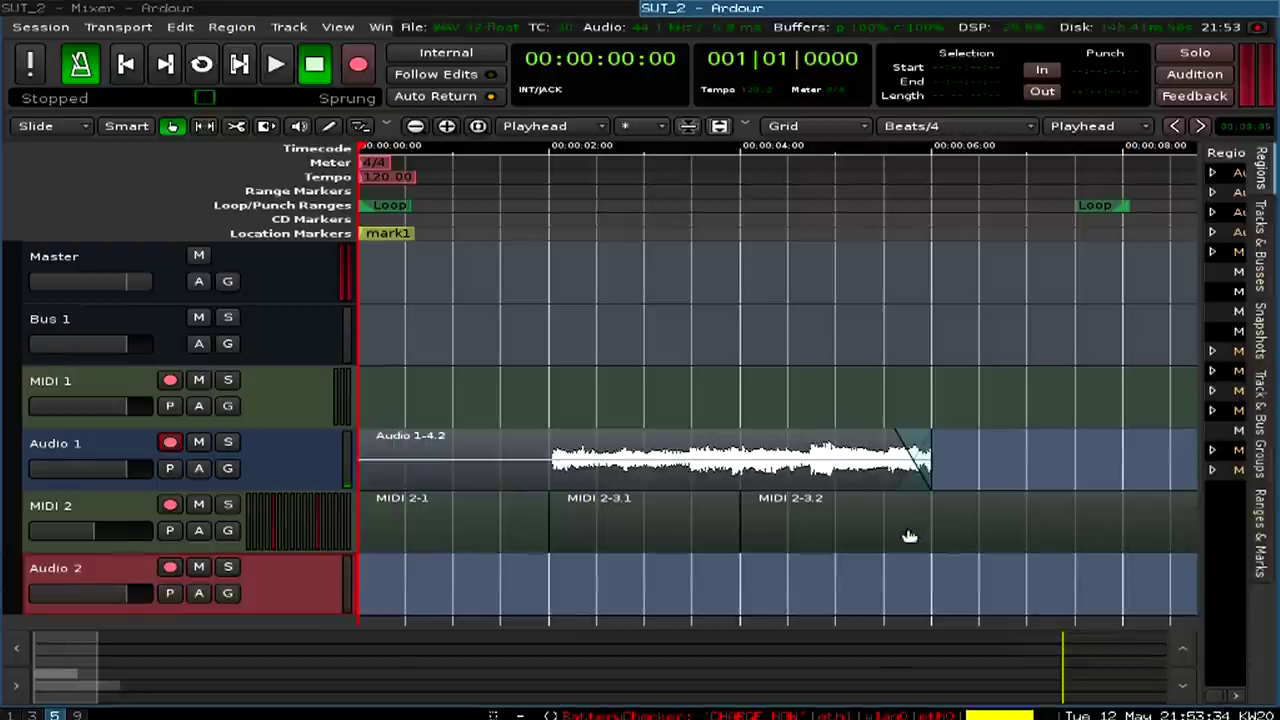
scroll(850, 530, "down", 1)
left_click(168, 378)
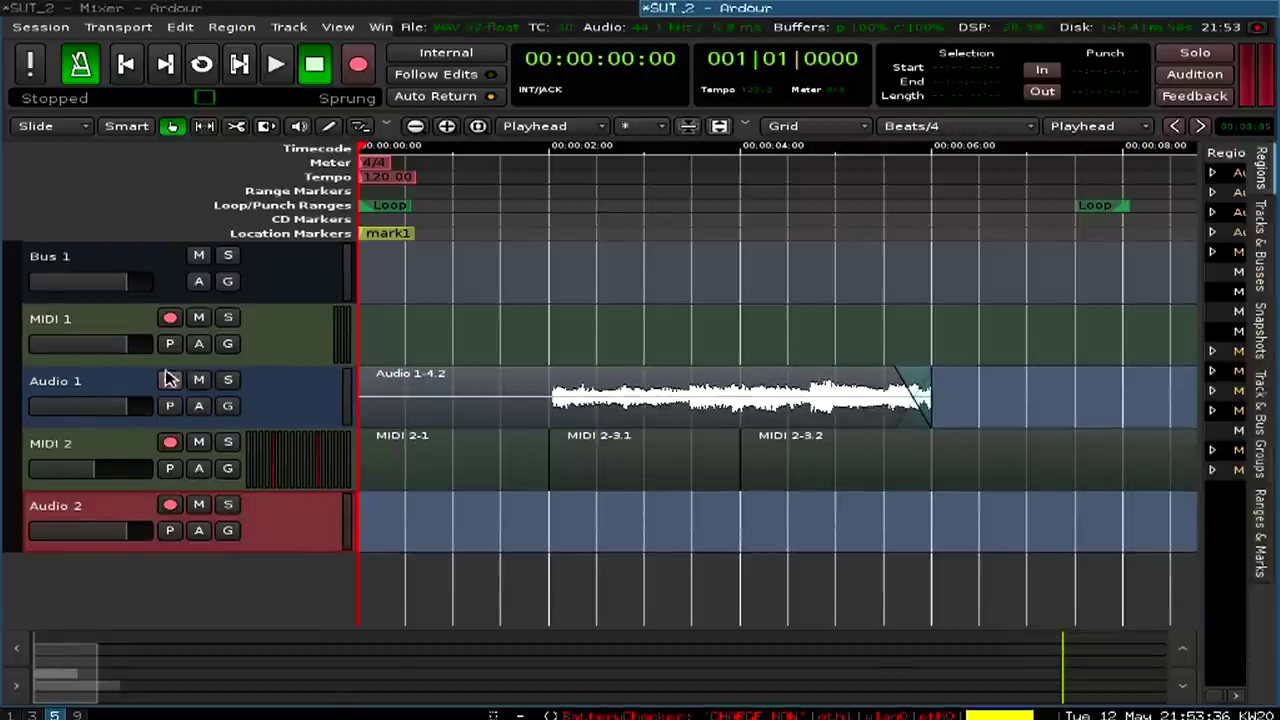
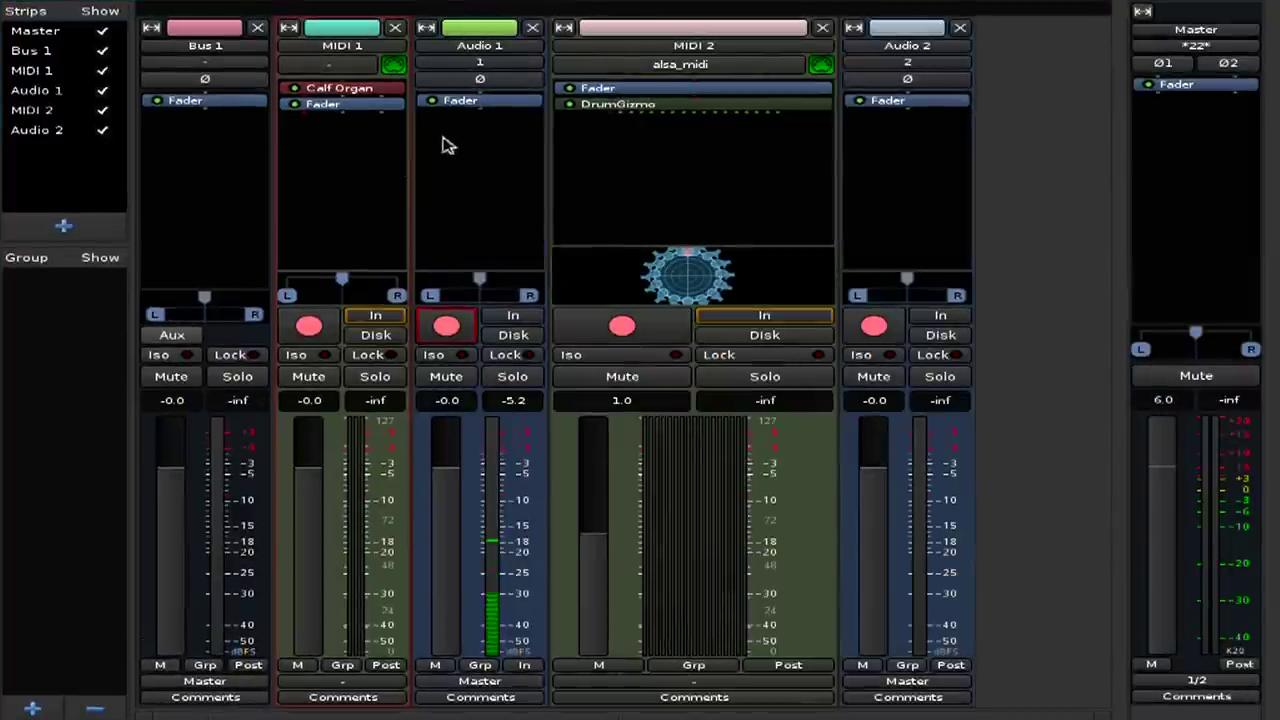
Step: Leave the mixer's full-screen view, arrange the windows as tabs and select the Audio 2 strip
key("F11")
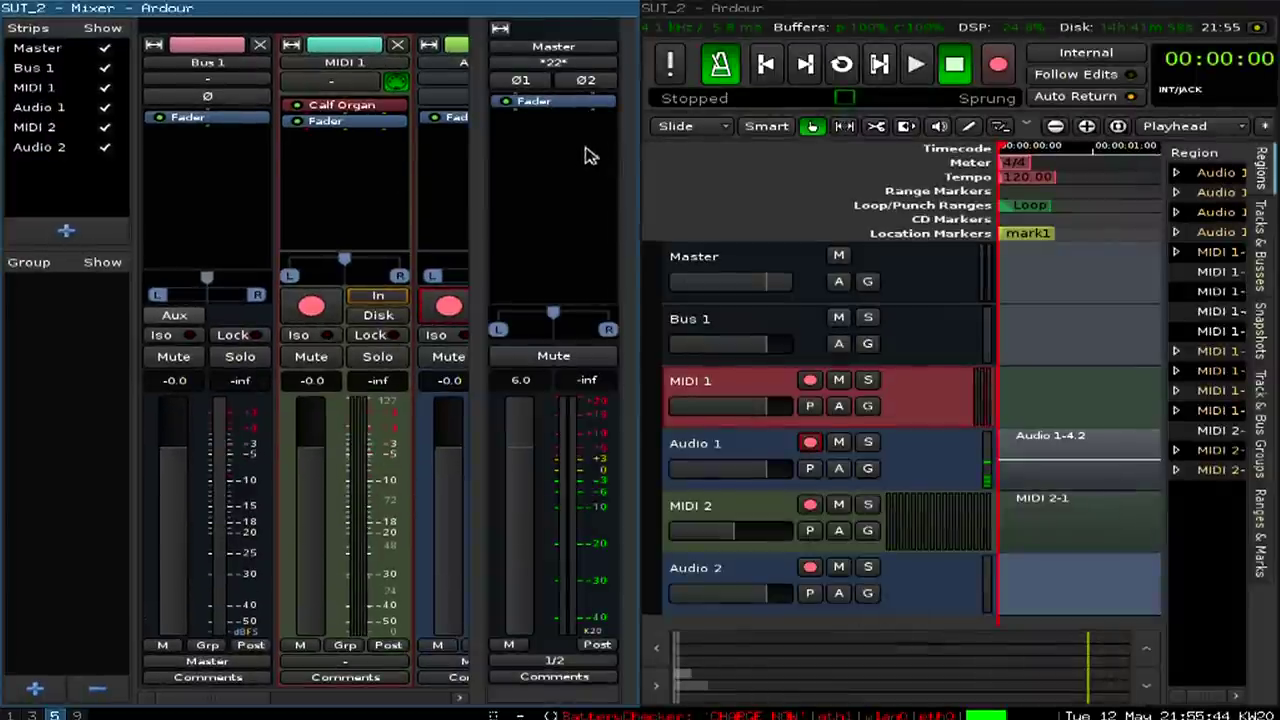
key("super+w")
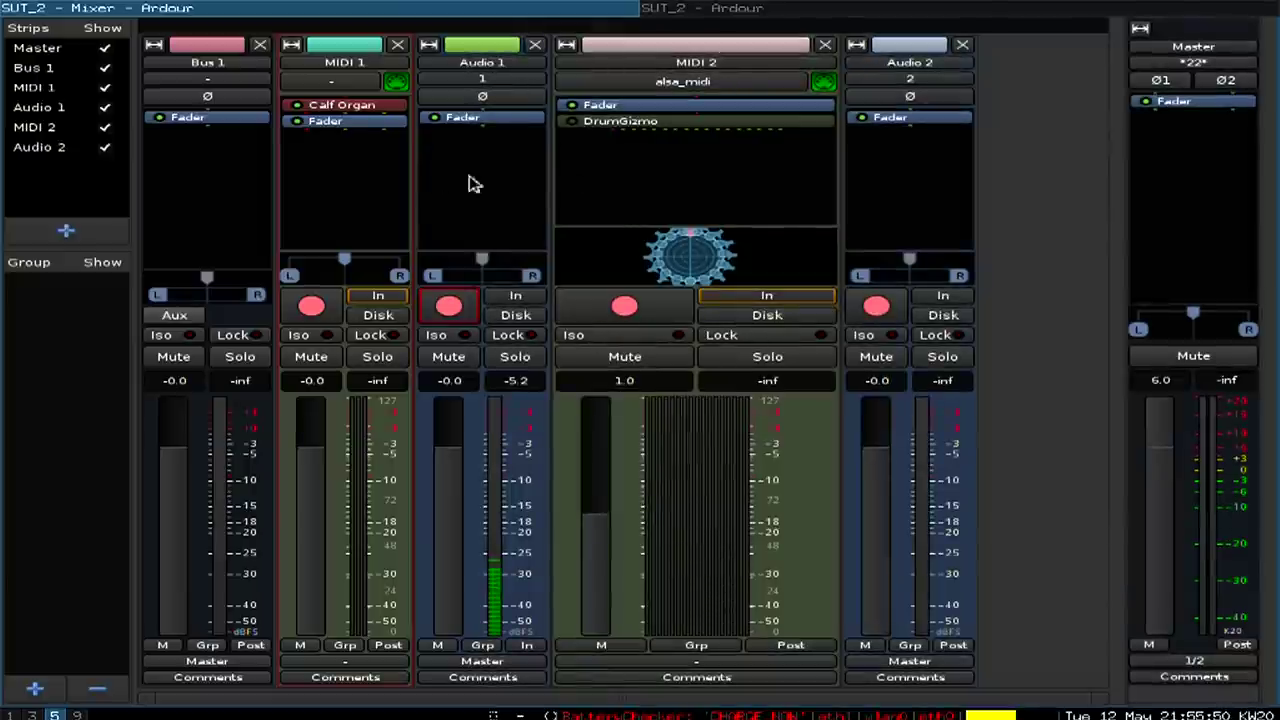
left_click(903, 151)
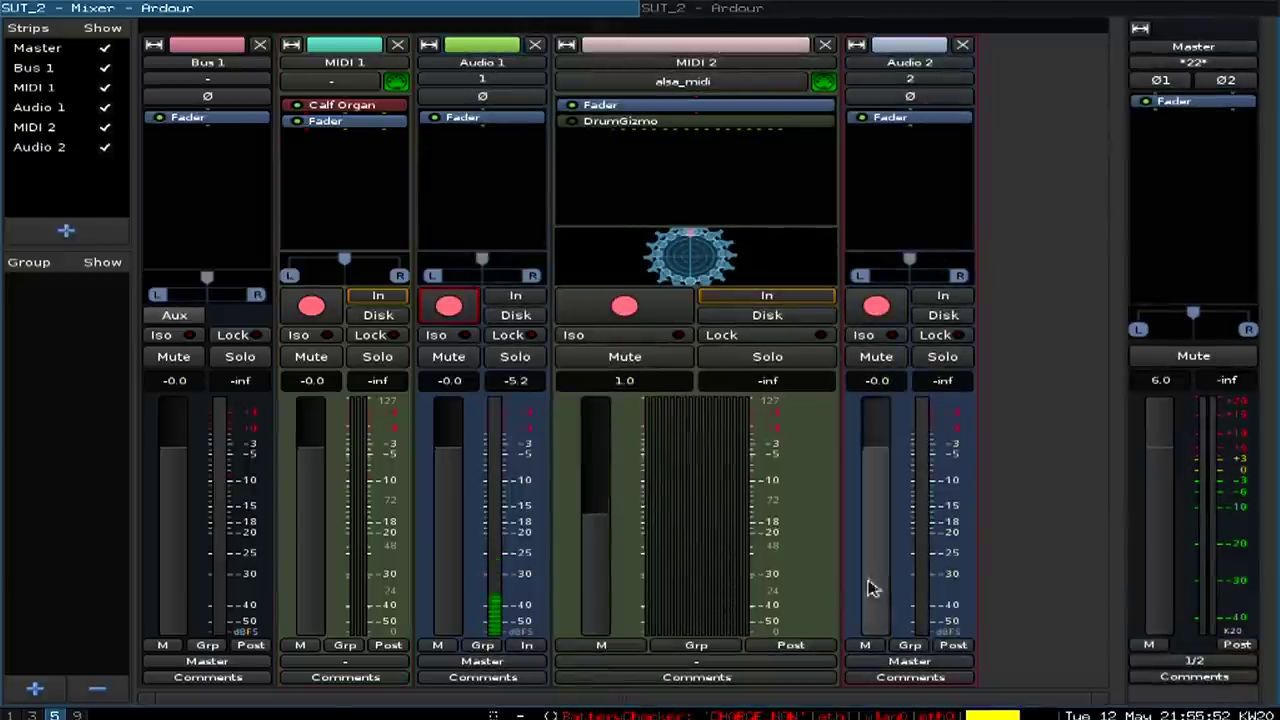
Step: Check Audio 1's input in Tracks and Busses and feed Audio 2 from system capture_1 instead of capture_2
left_click(757, 9)
left_click(338, 27)
mouse_move(381, 27)
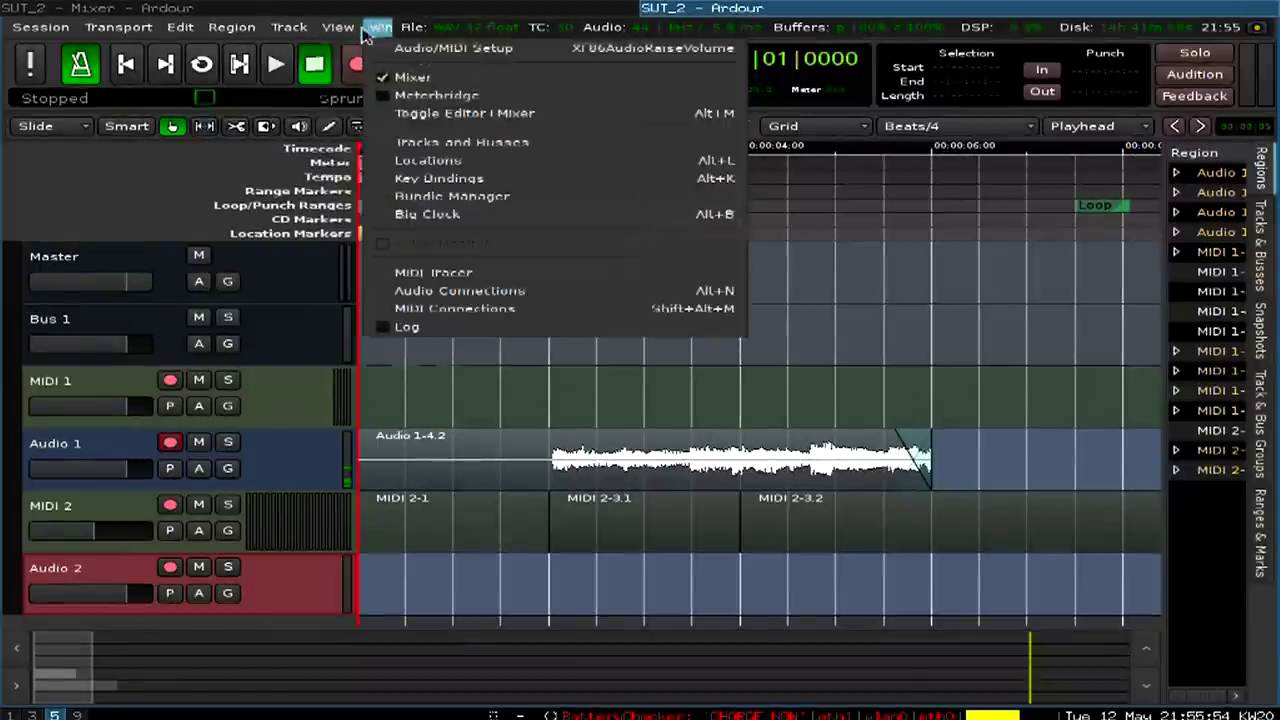
left_click(455, 143)
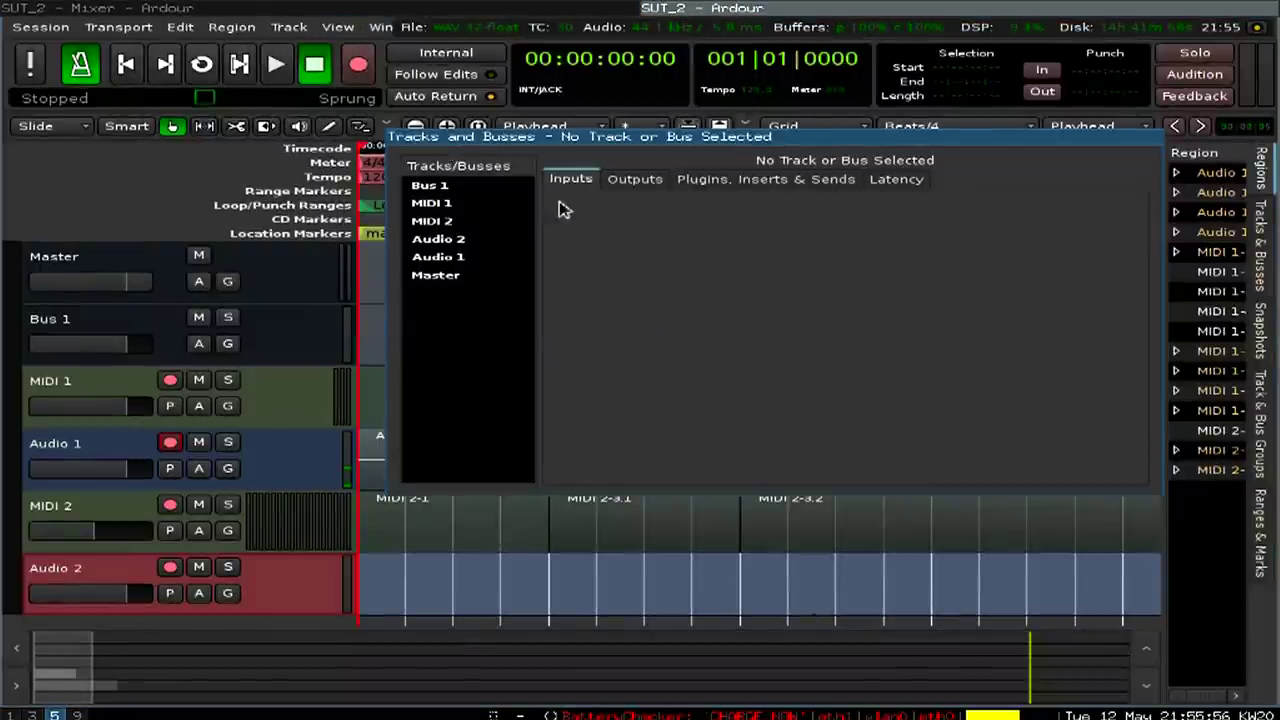
left_click(458, 257)
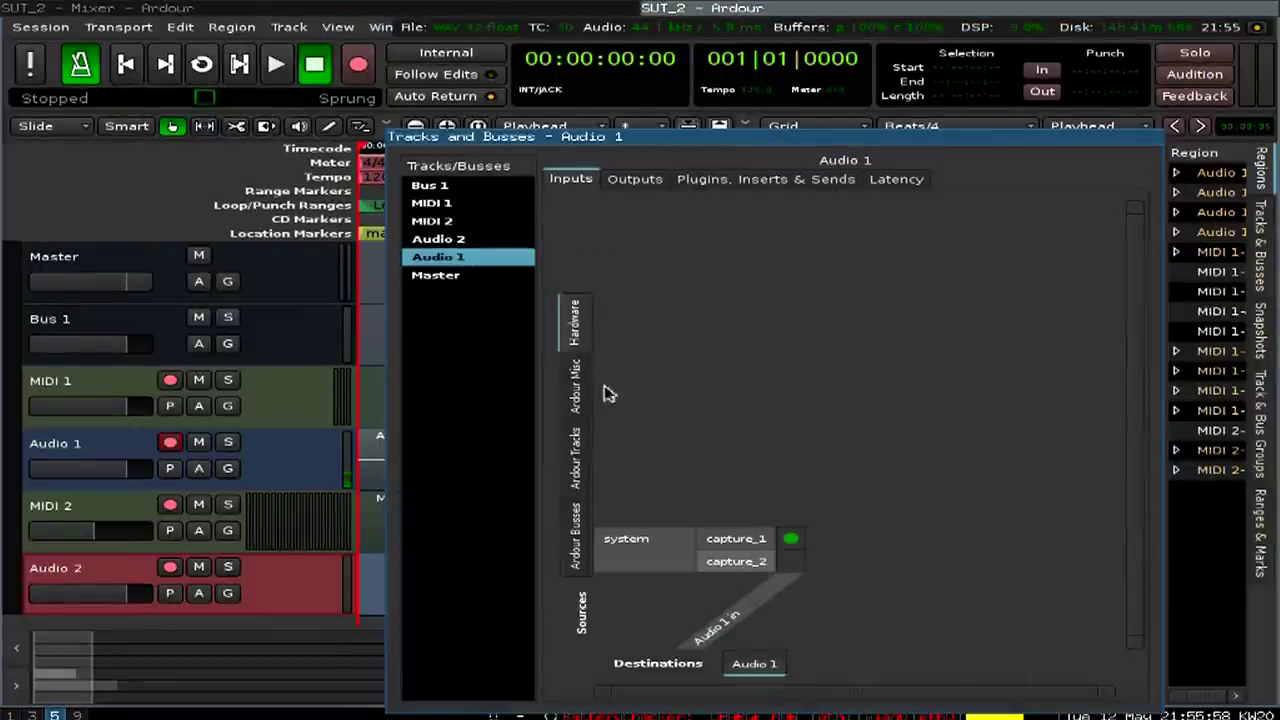
left_click(466, 240)
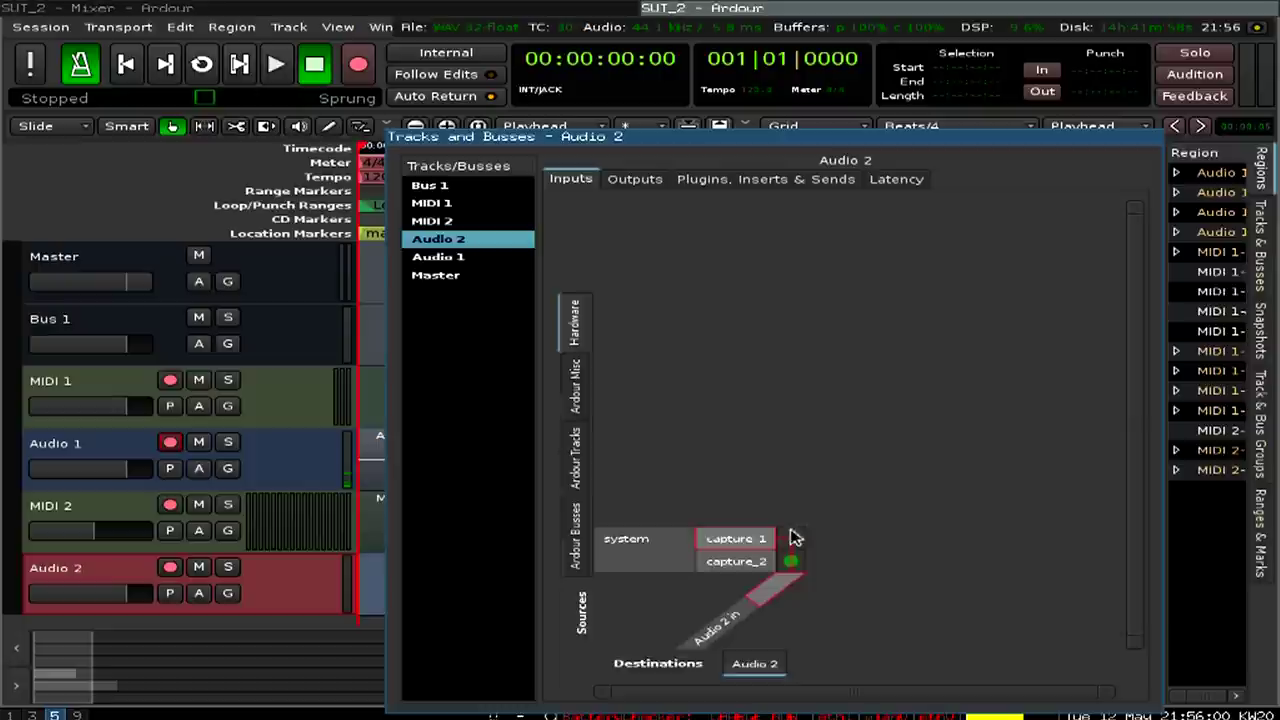
left_click(791, 538)
left_click(791, 590)
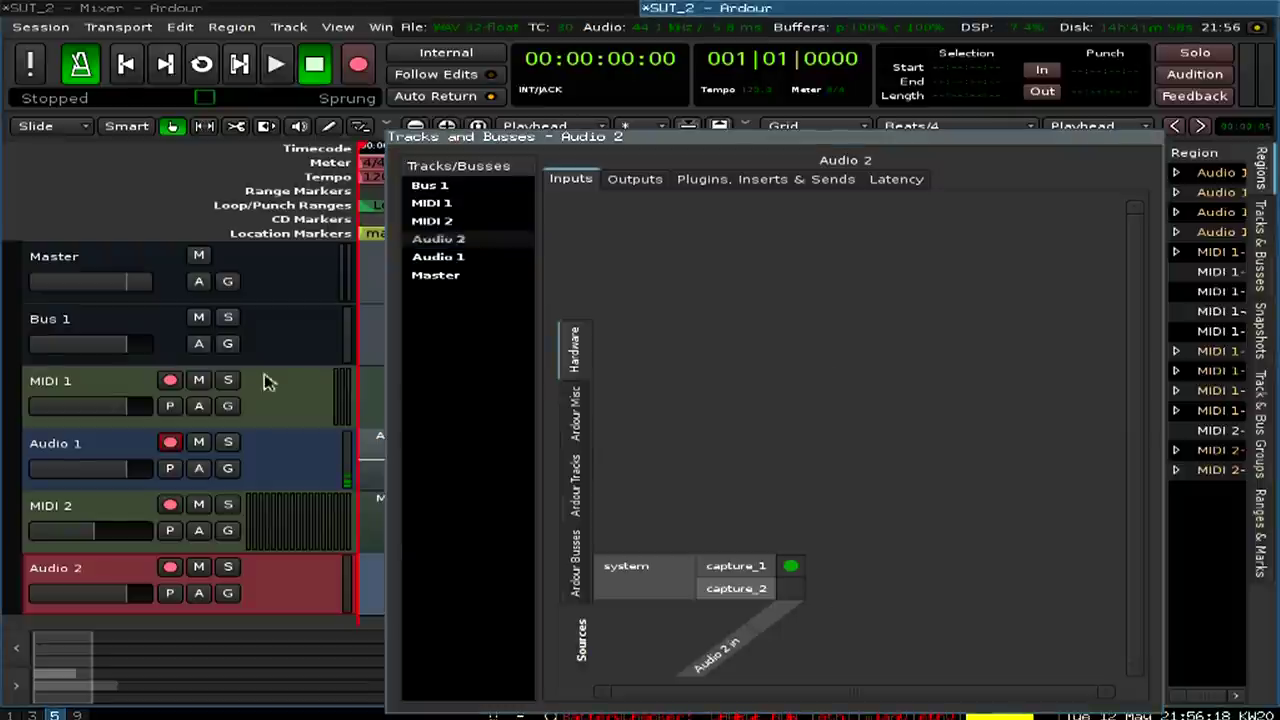
Step: Examine Audio 2's other input sources and the input connections of Audio 1 and Master, and close Tracks and Busses
left_click(569, 432)
left_click(568, 485)
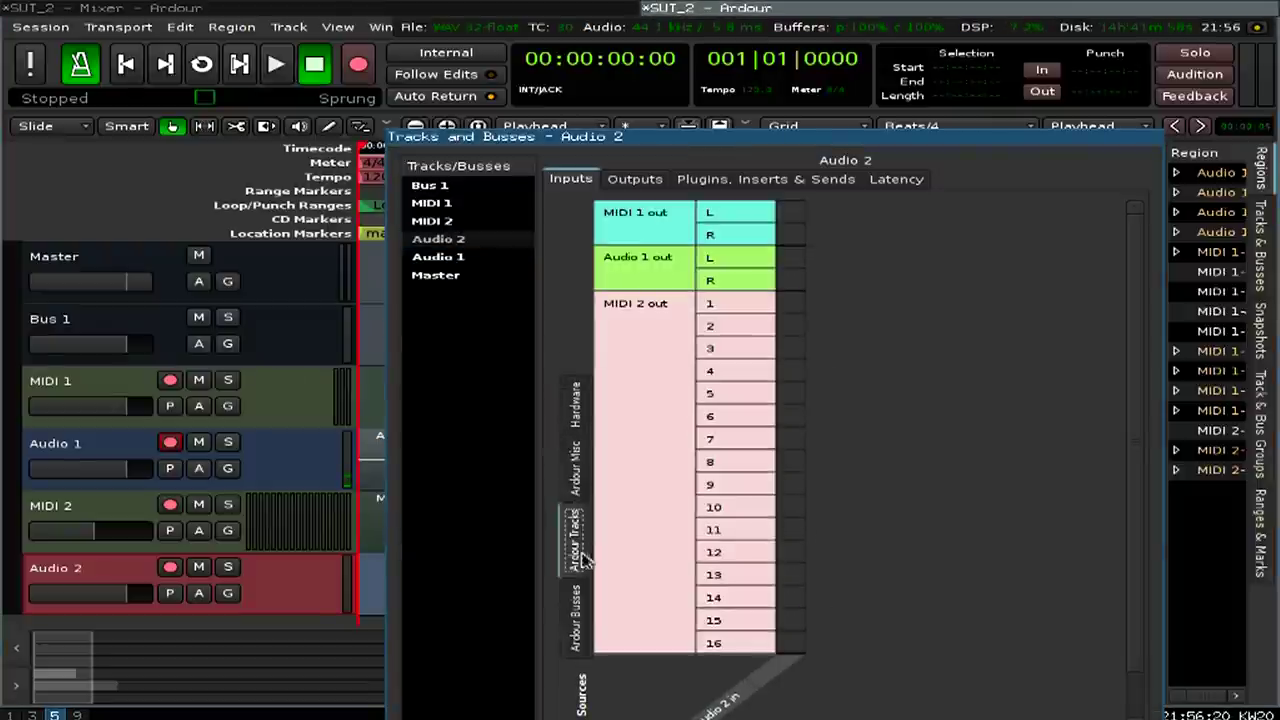
left_click(575, 562)
left_click(472, 258)
left_click(468, 277)
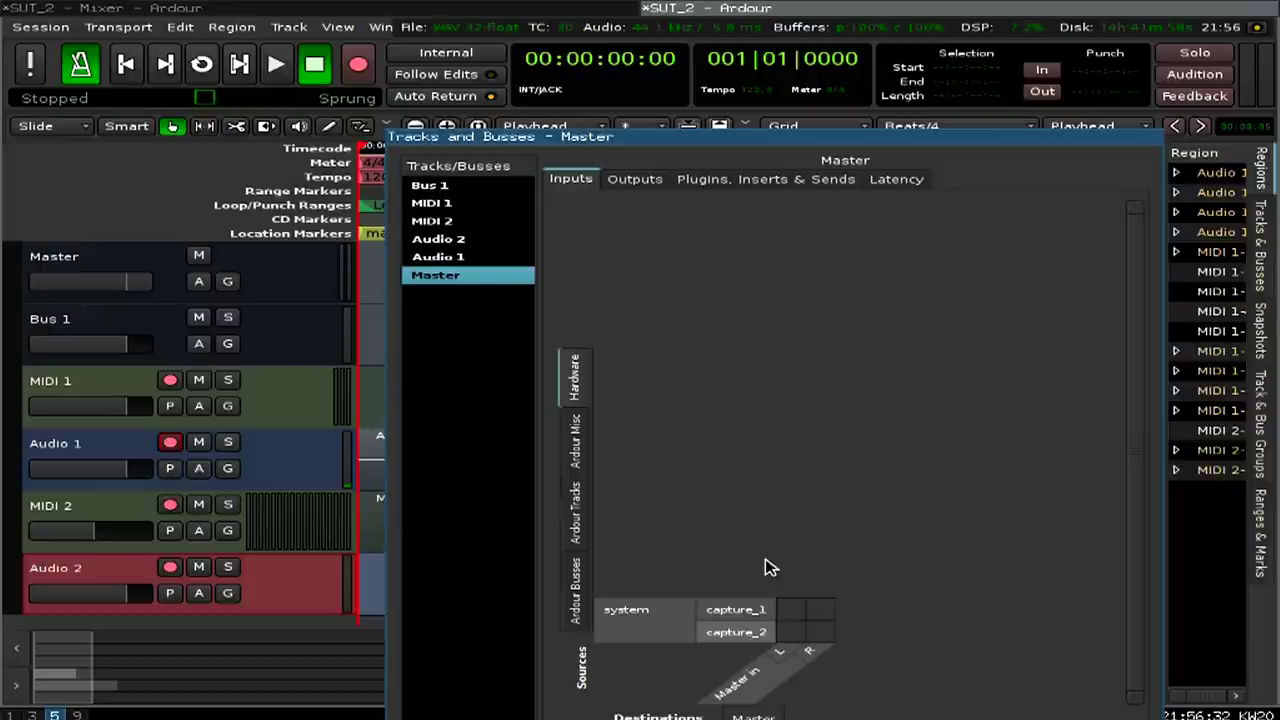
left_click(455, 256)
left_click(455, 241)
left_click(433, 259)
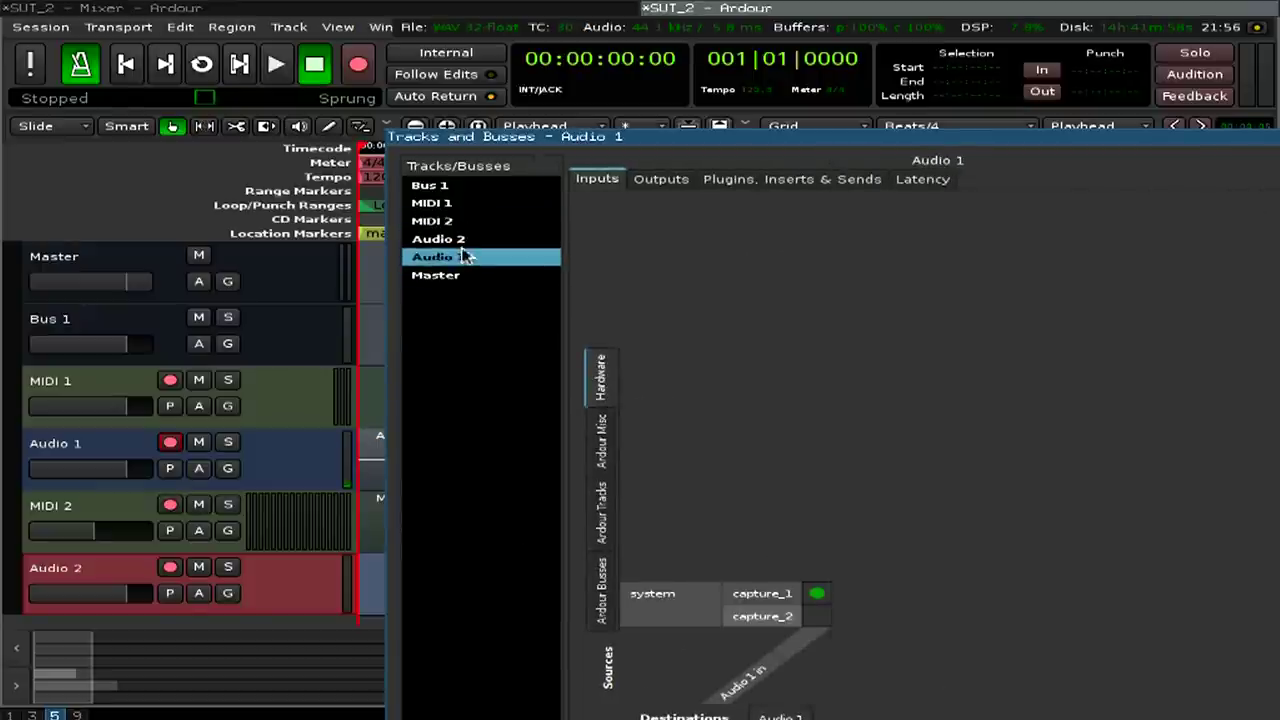
key("Escape")
Step: Disarm recording on Audio 1 and arm the Audio 2 track instead
scroll(411, 534, "down", 2)
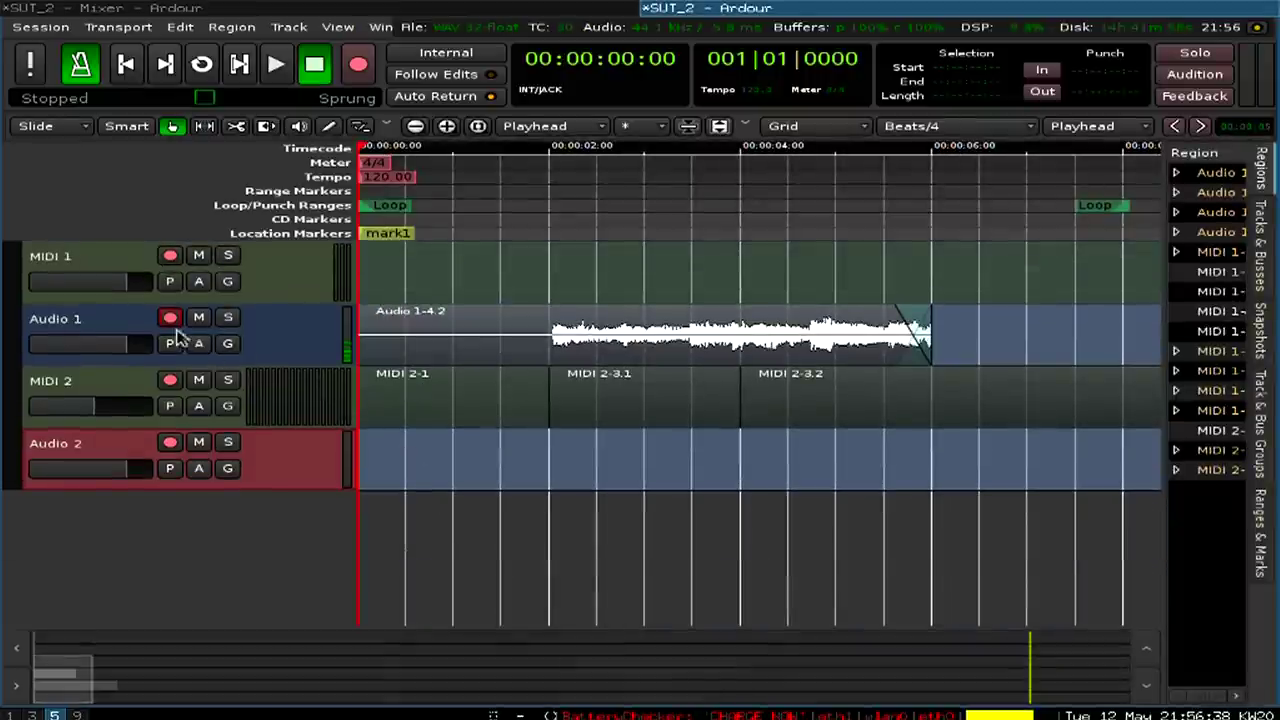
scroll(505, 322, "up", 2)
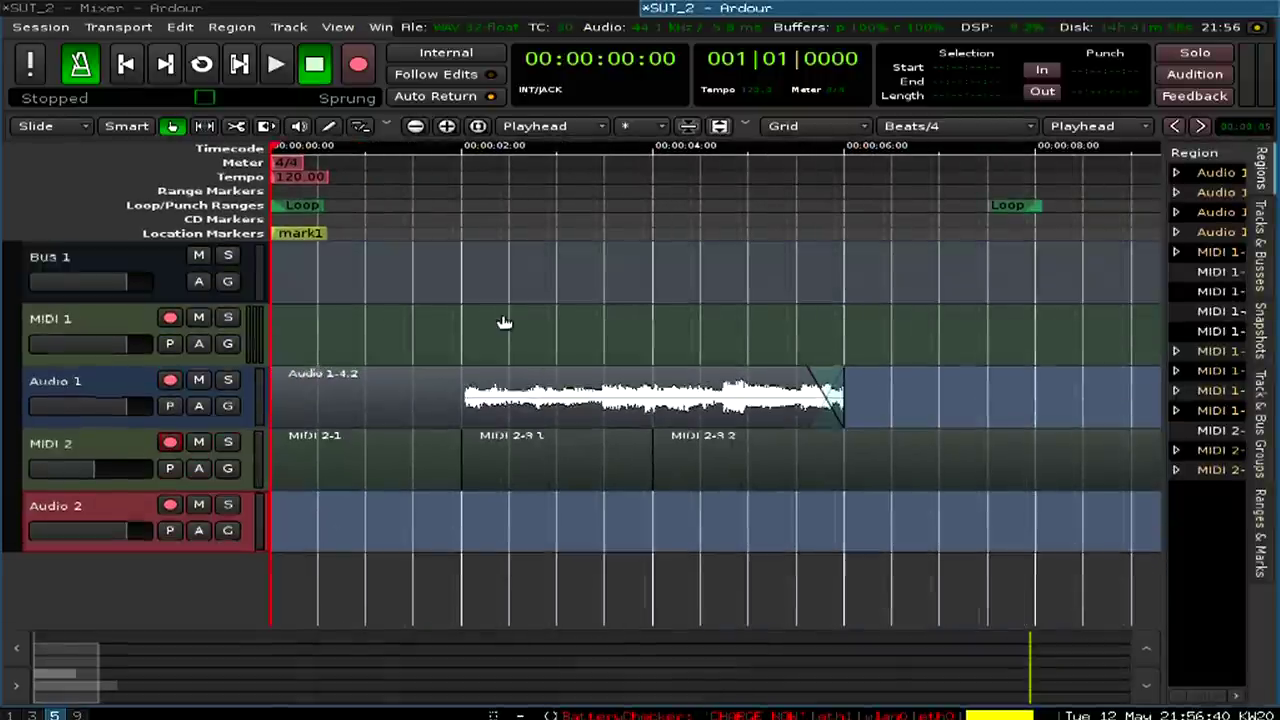
scroll(505, 322, "down", 1)
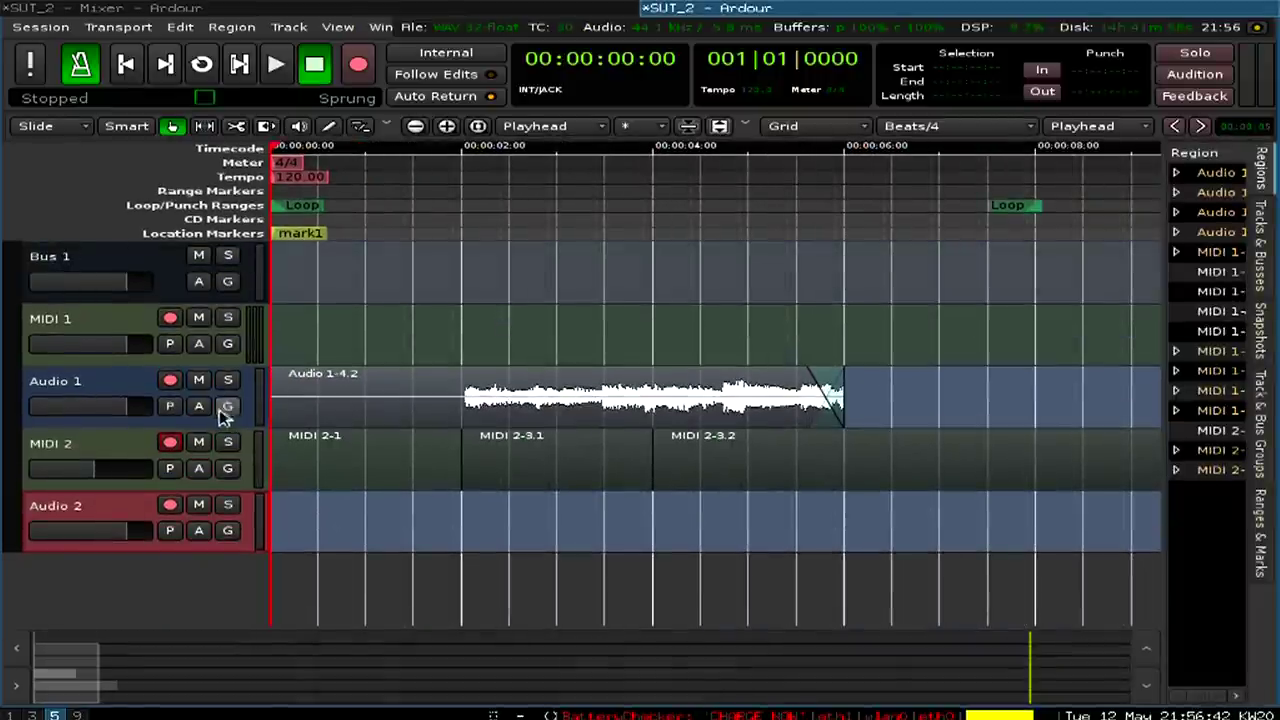
left_click(172, 503)
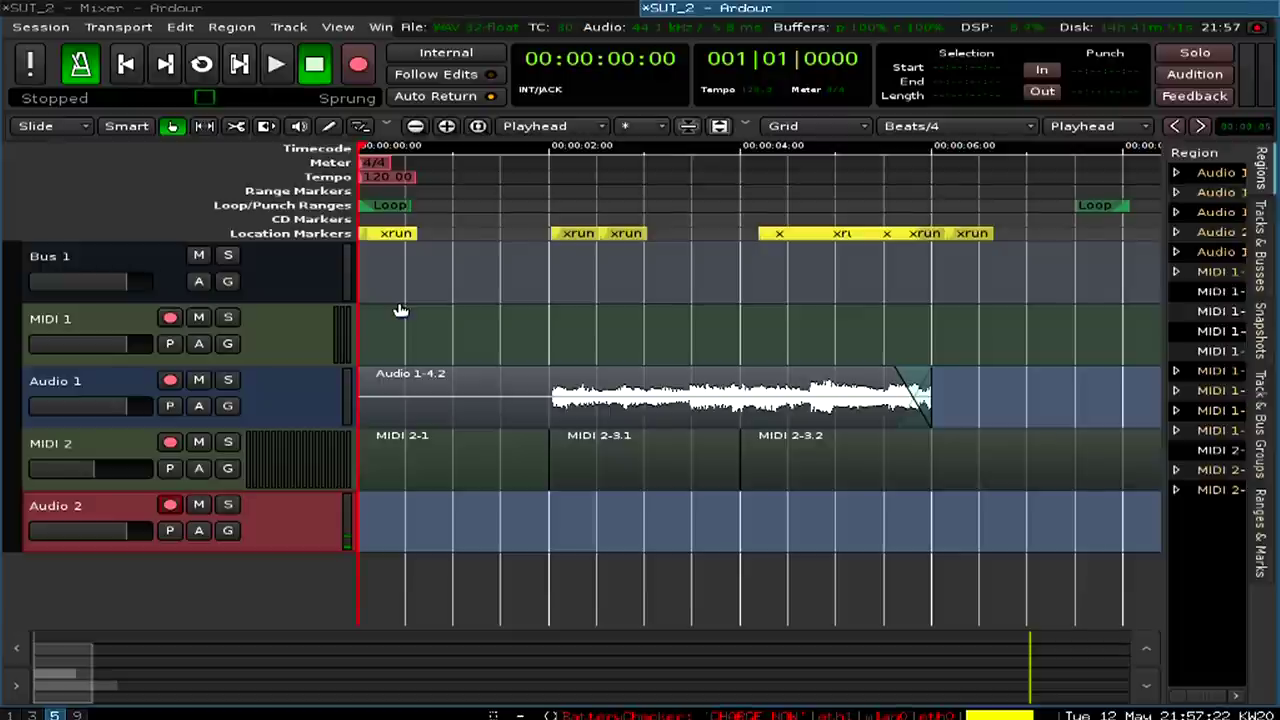
Step: Record a take on Audio 2 from the session start and raise the gain of the recorded region
mouse_move(410, 390)
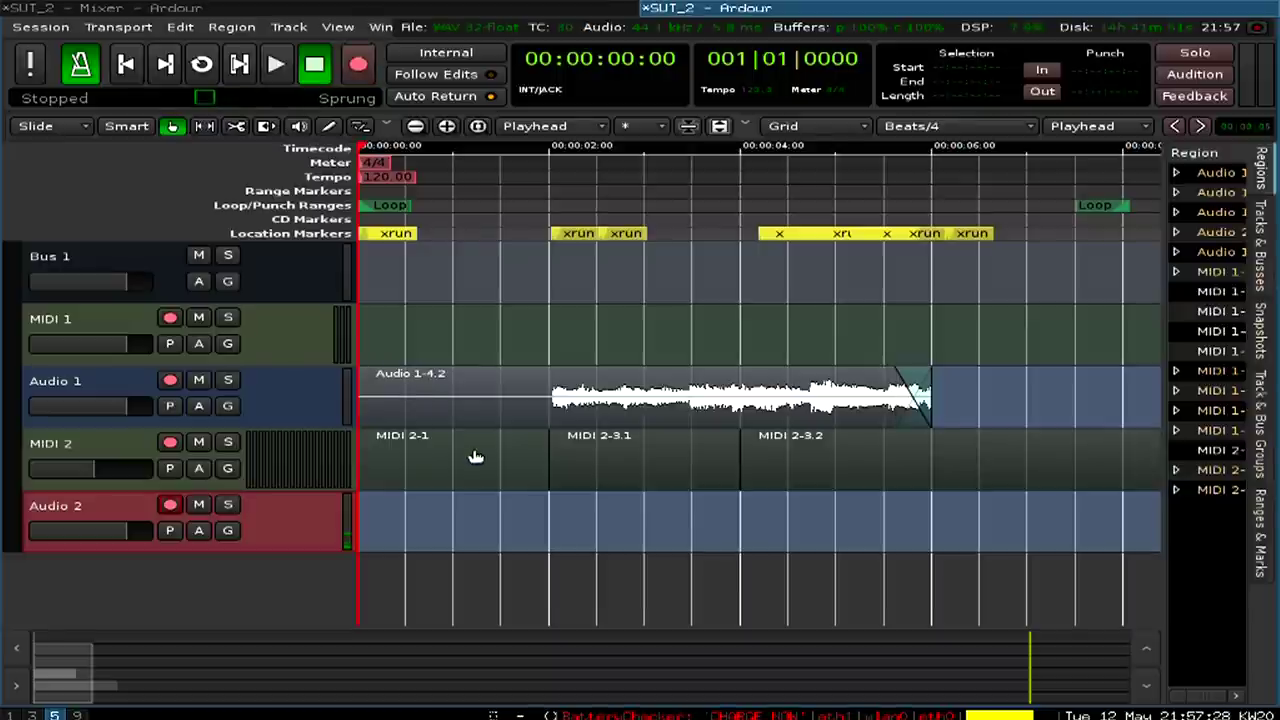
key("space")
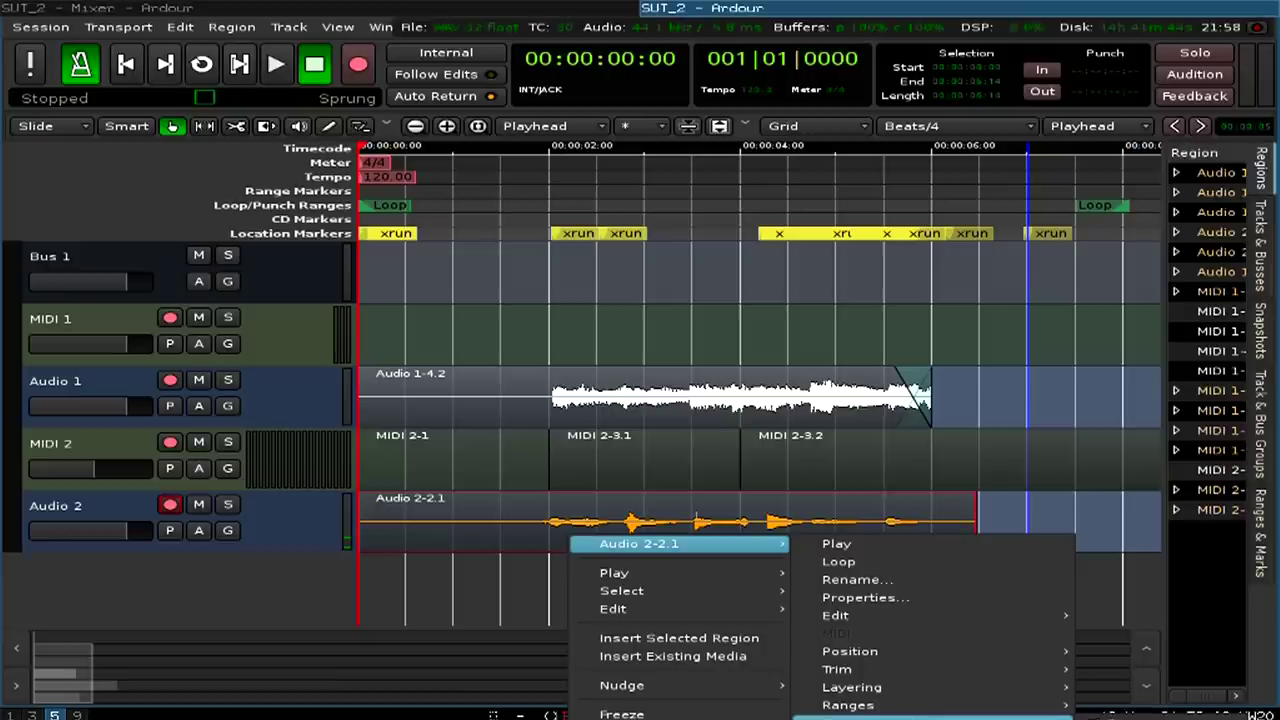
left_click(1237, 556)
left_click(1258, 562)
Step: Play the Audio 2 take together with Audio 1 and the drums from 00:00:02:00
left_click(543, 193)
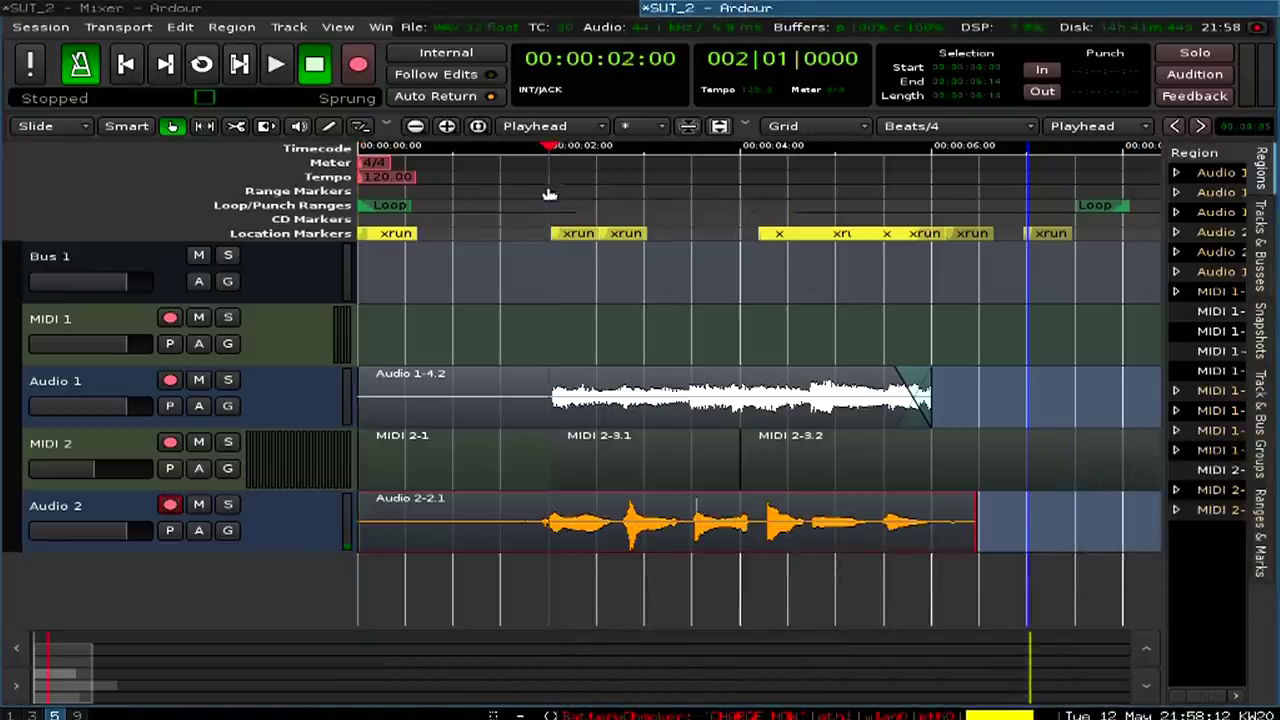
key("space")
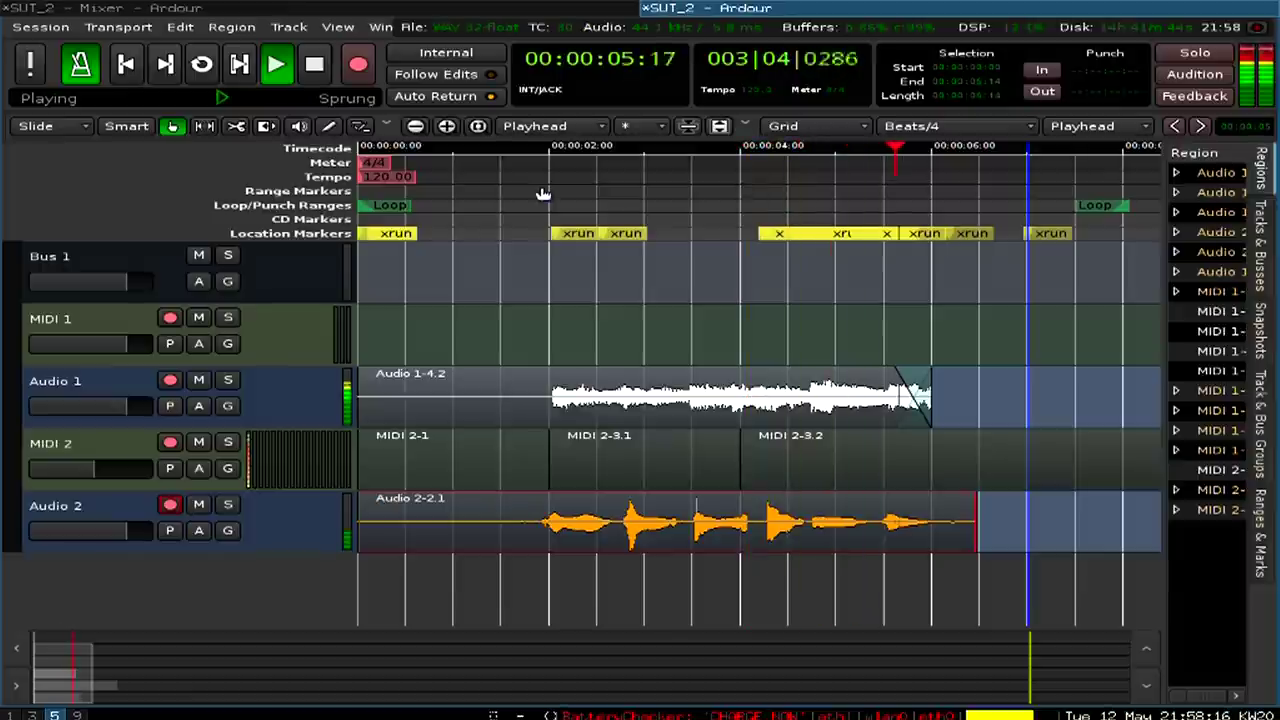
key("space")
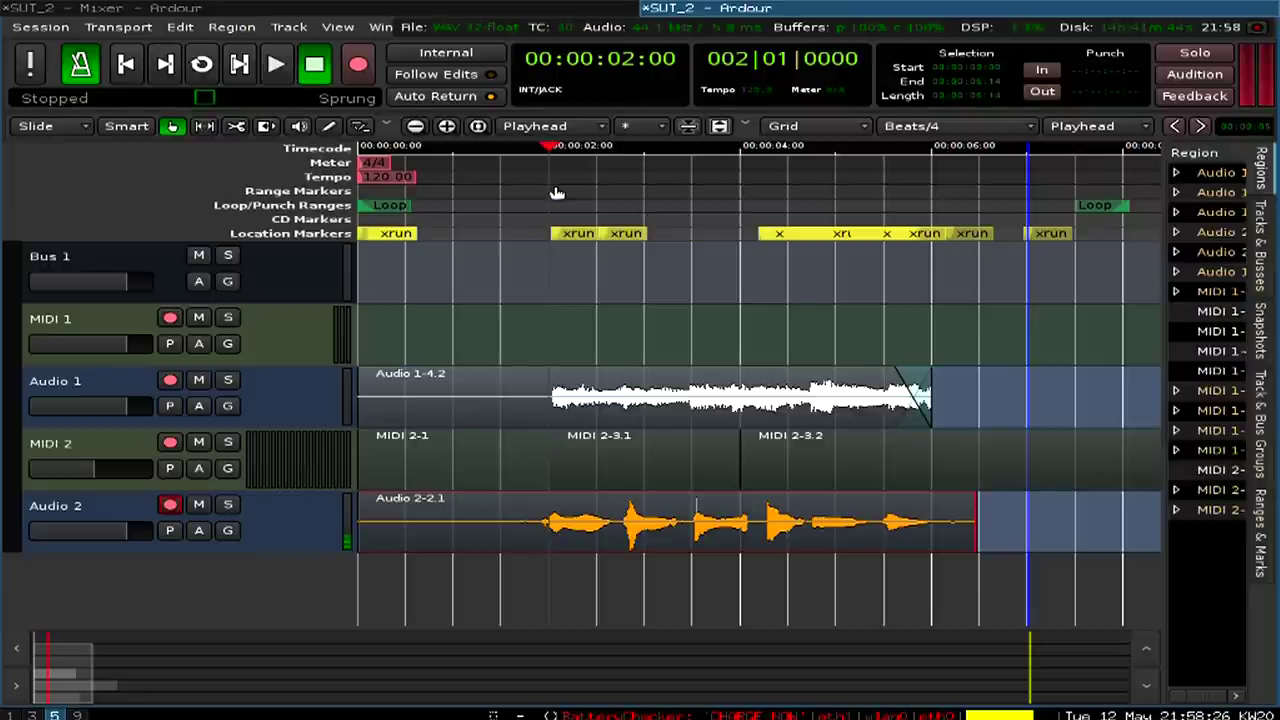
Step: Open the Plugin Manager for the Audio 2 mixer strip and browse the available plugins
key("alt+m")
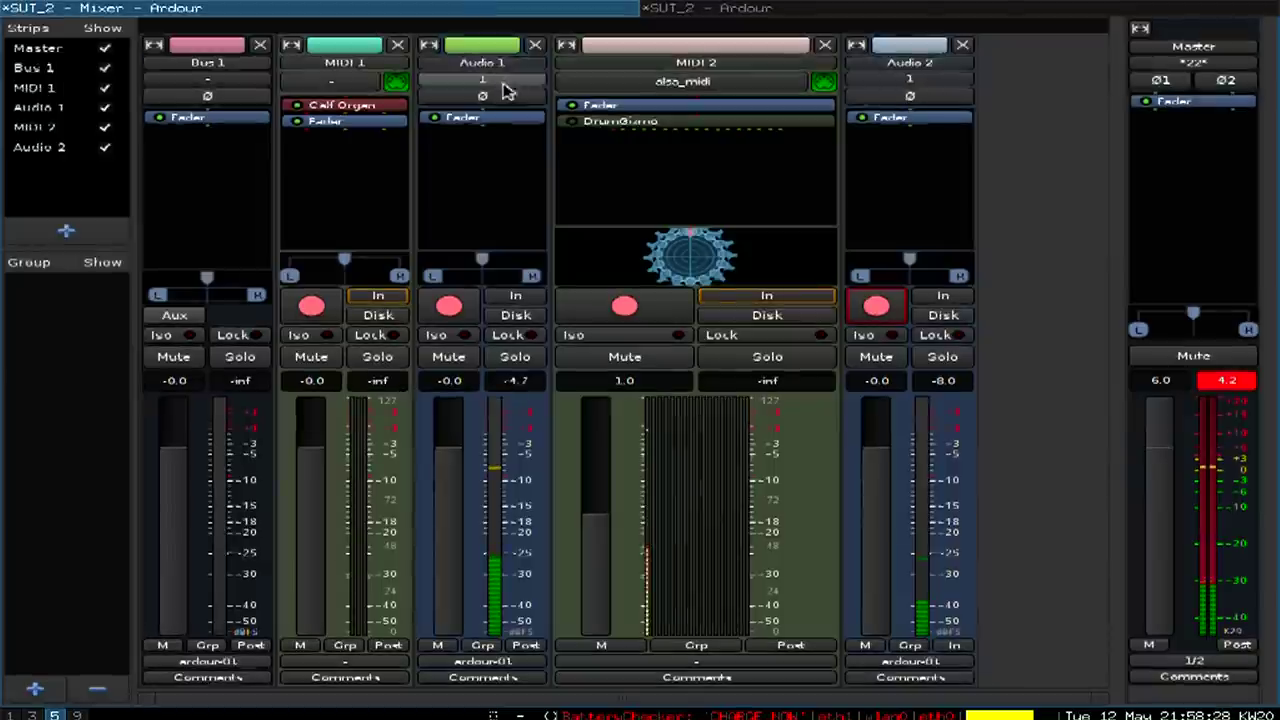
left_click(971, 6)
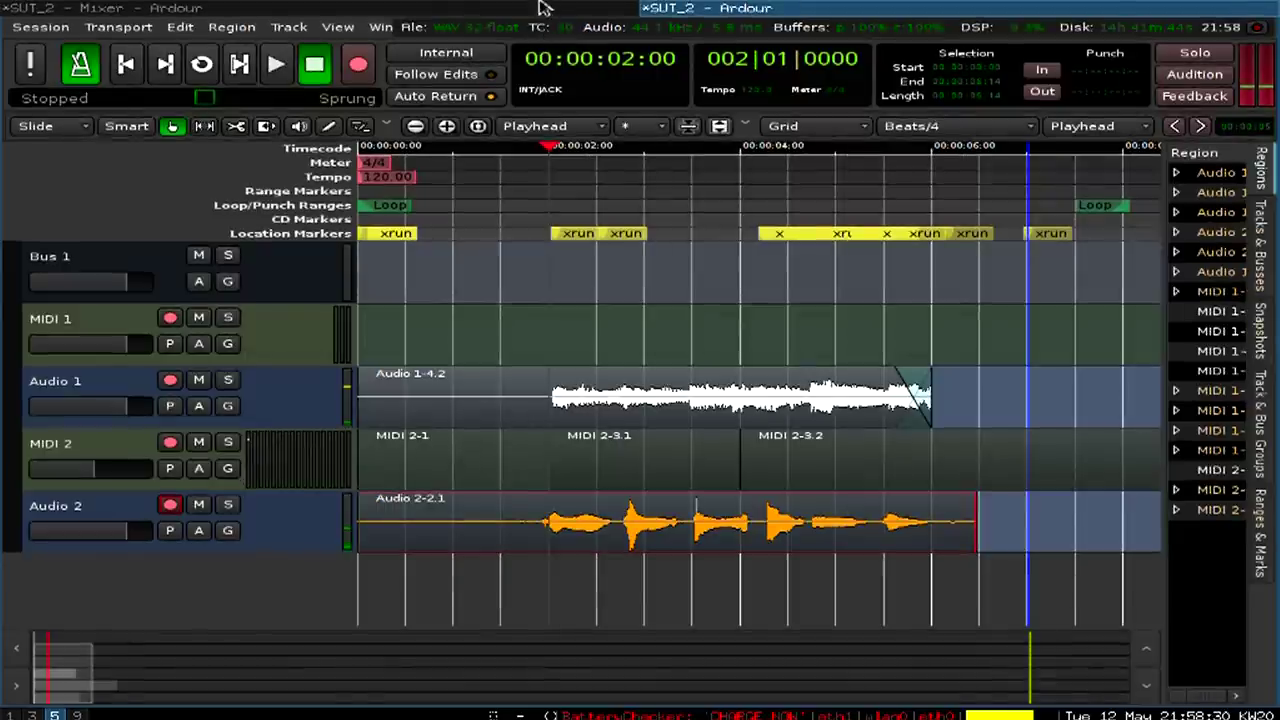
left_click(540, 8)
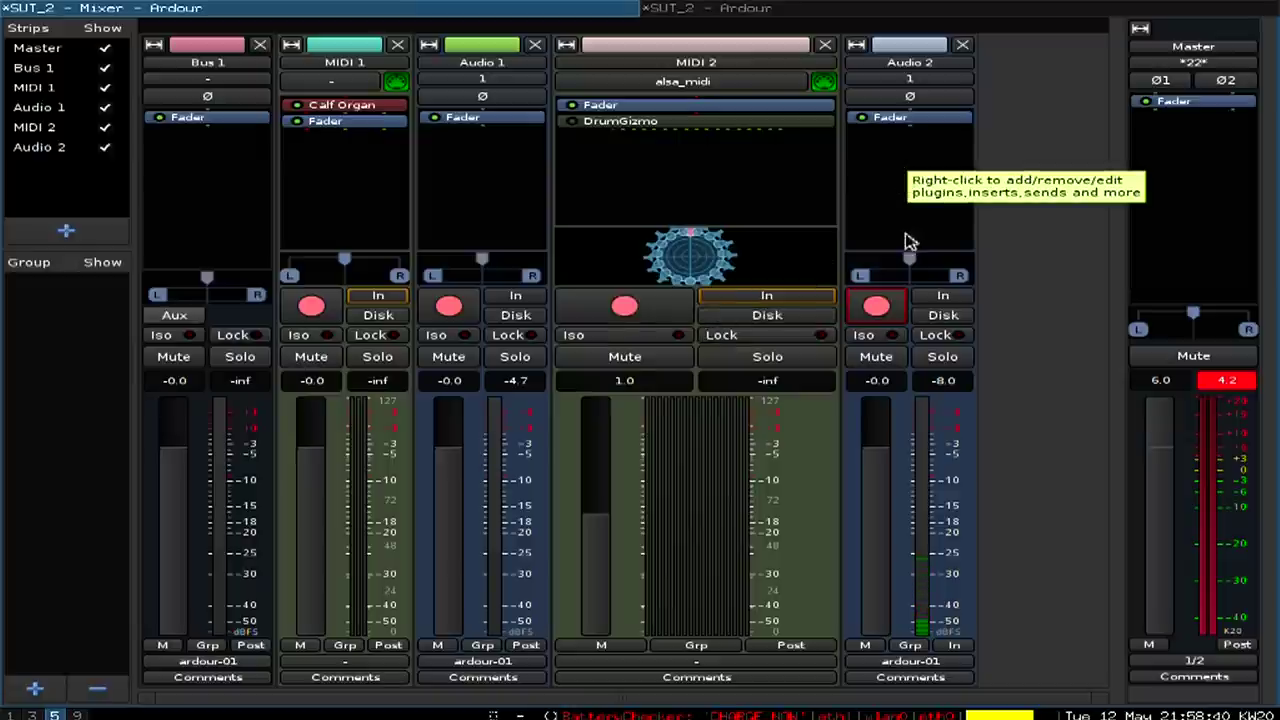
double_click(880, 177)
scroll(1008, 363, "down", 3)
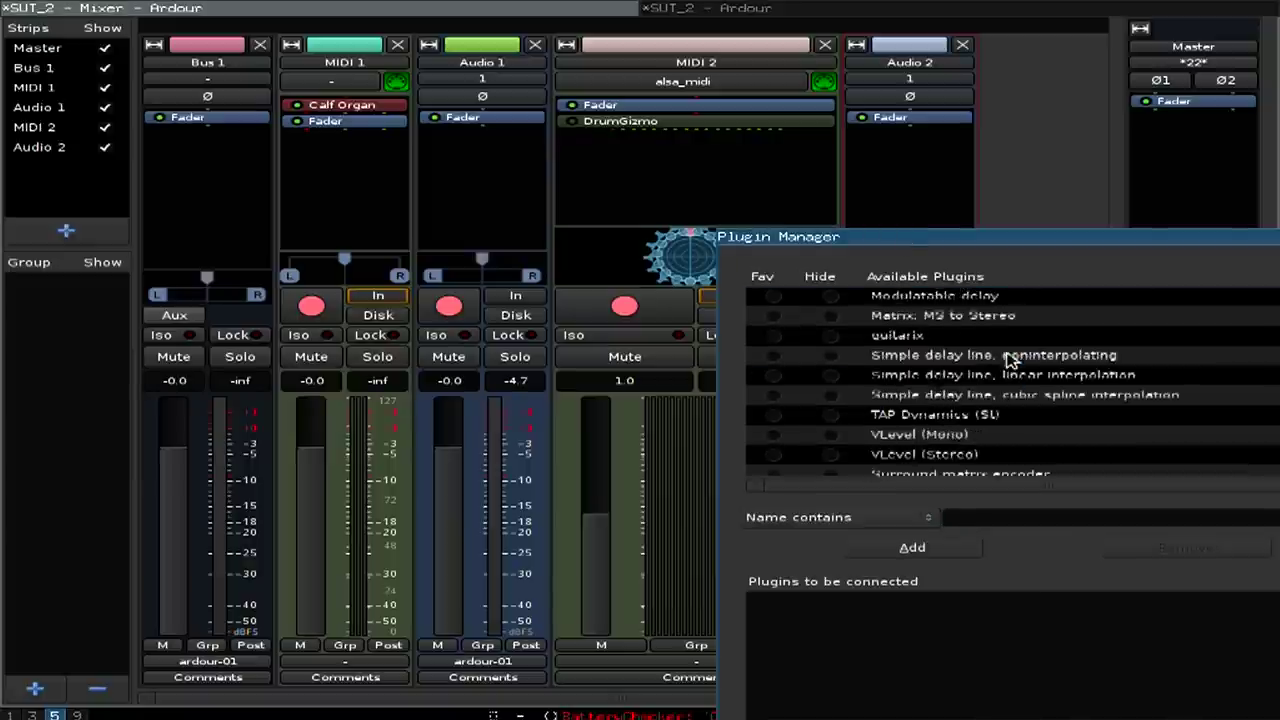
scroll(1008, 362, "up", 3)
left_click(1000, 358)
scroll(980, 395, "down", 10)
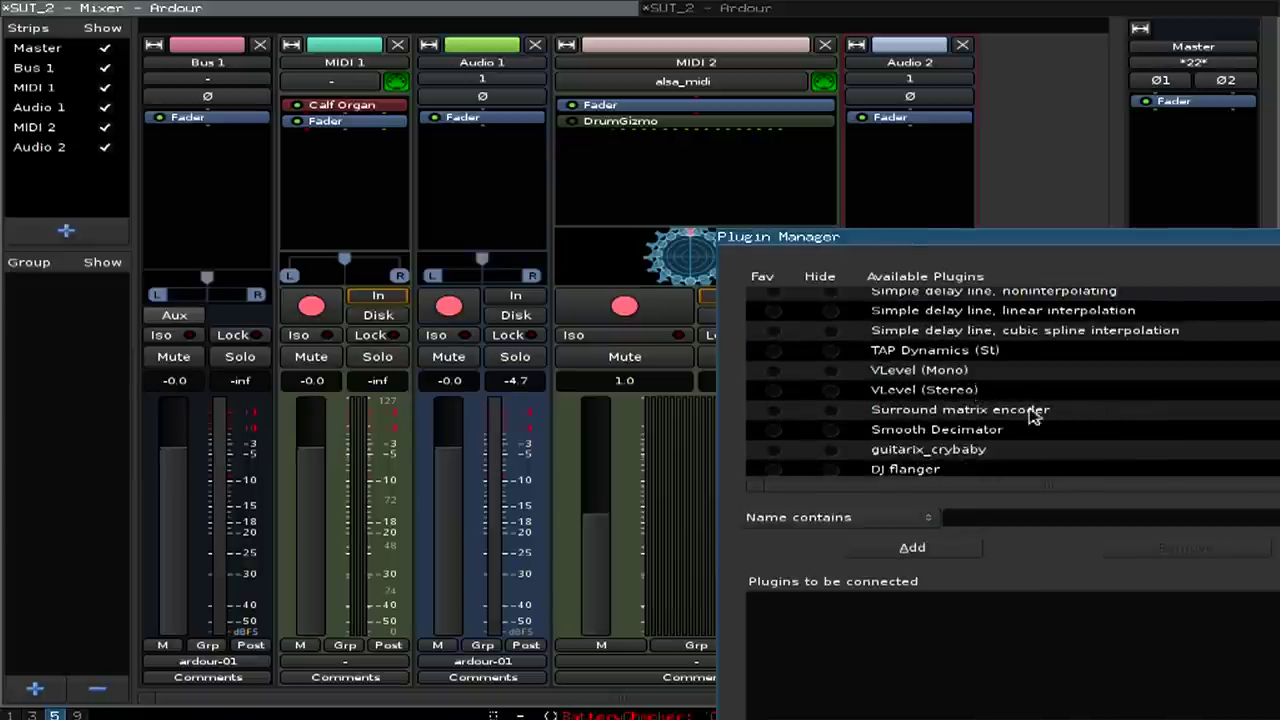
scroll(1035, 380, "down", 10)
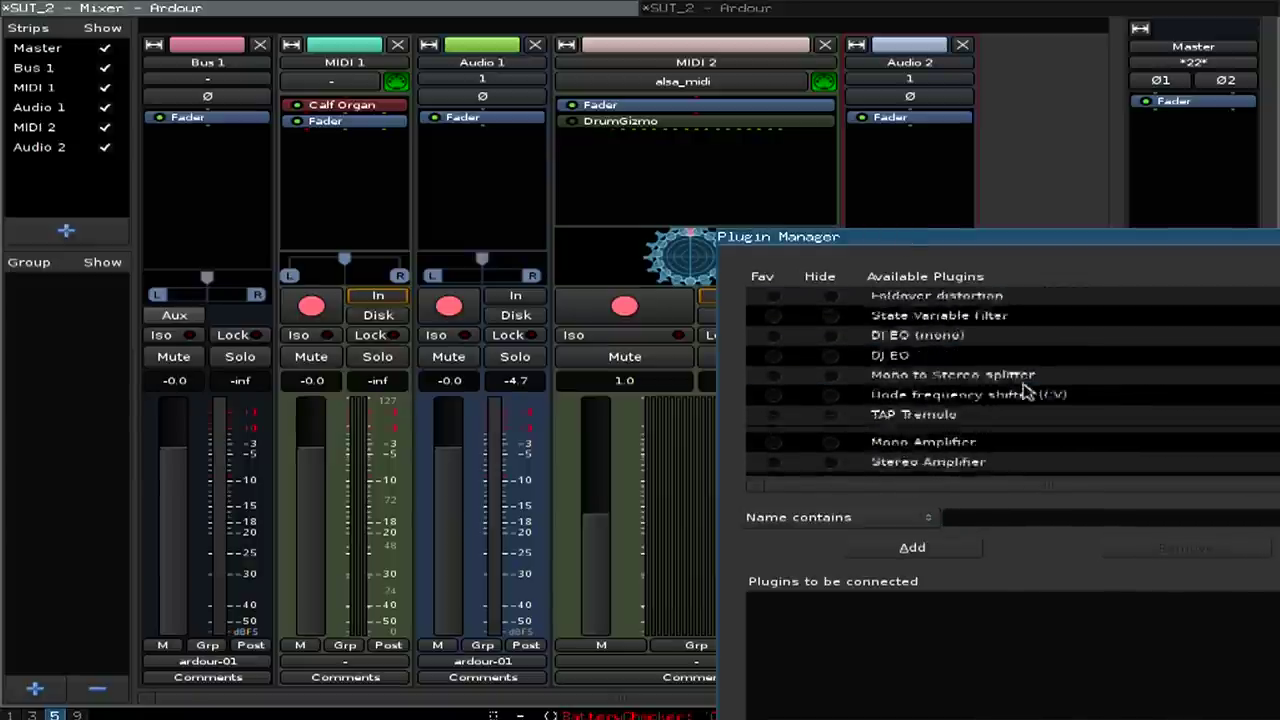
scroll(1030, 400, "down", 10)
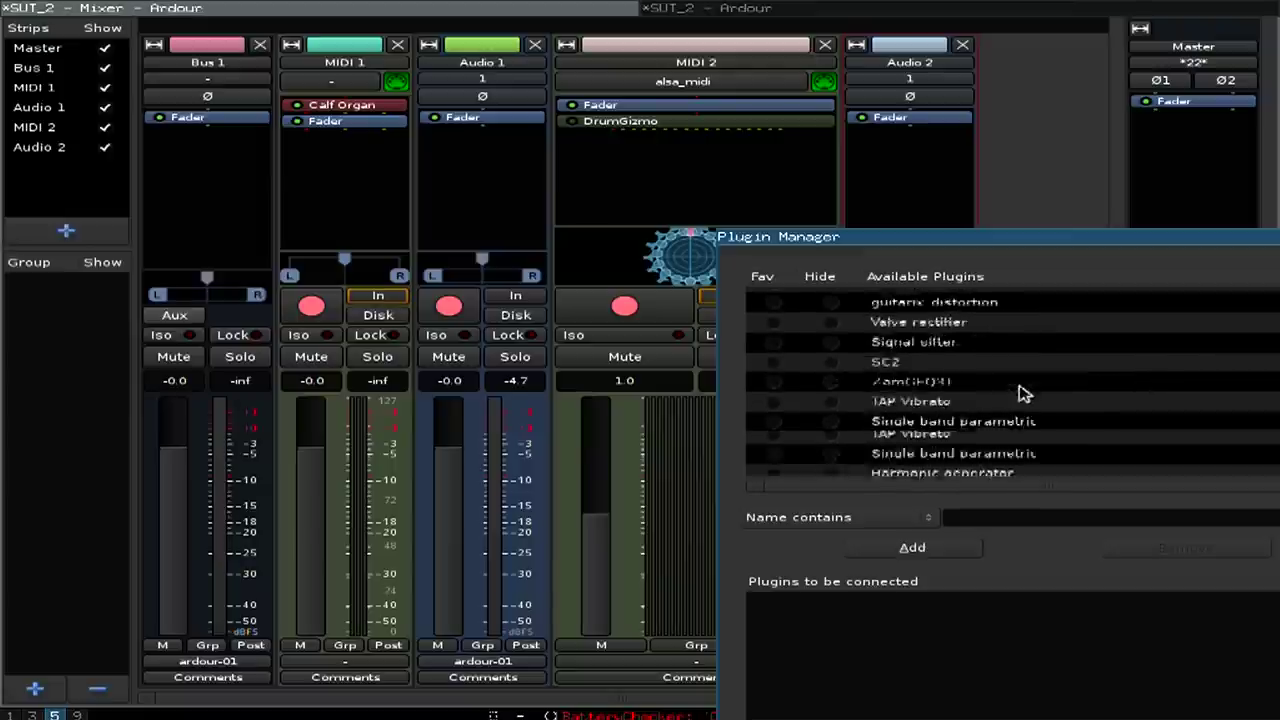
scroll(1052, 434, "down", 8)
Step: Filter the available plugins by "calf" and insert Calf Reverb on Audio 2
left_click(1028, 520)
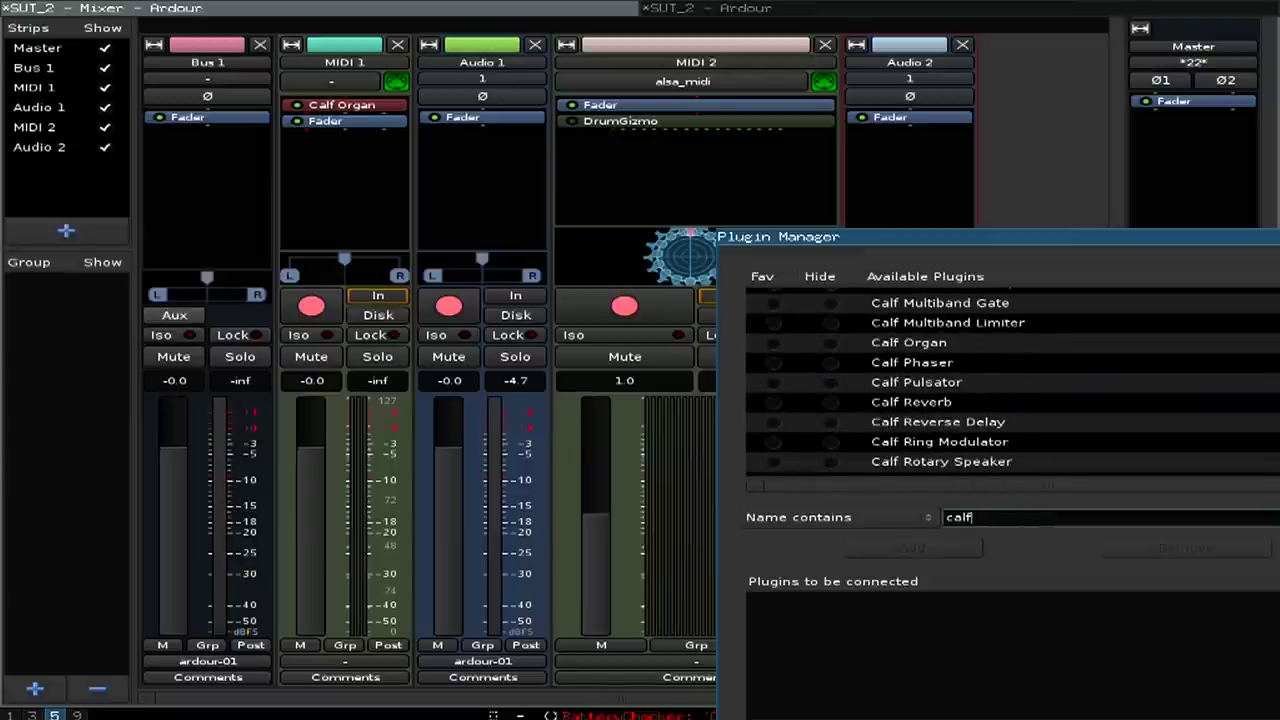
left_click(1055, 369)
scroll(1050, 376, "up", 3)
scroll(1048, 377, "down", 3)
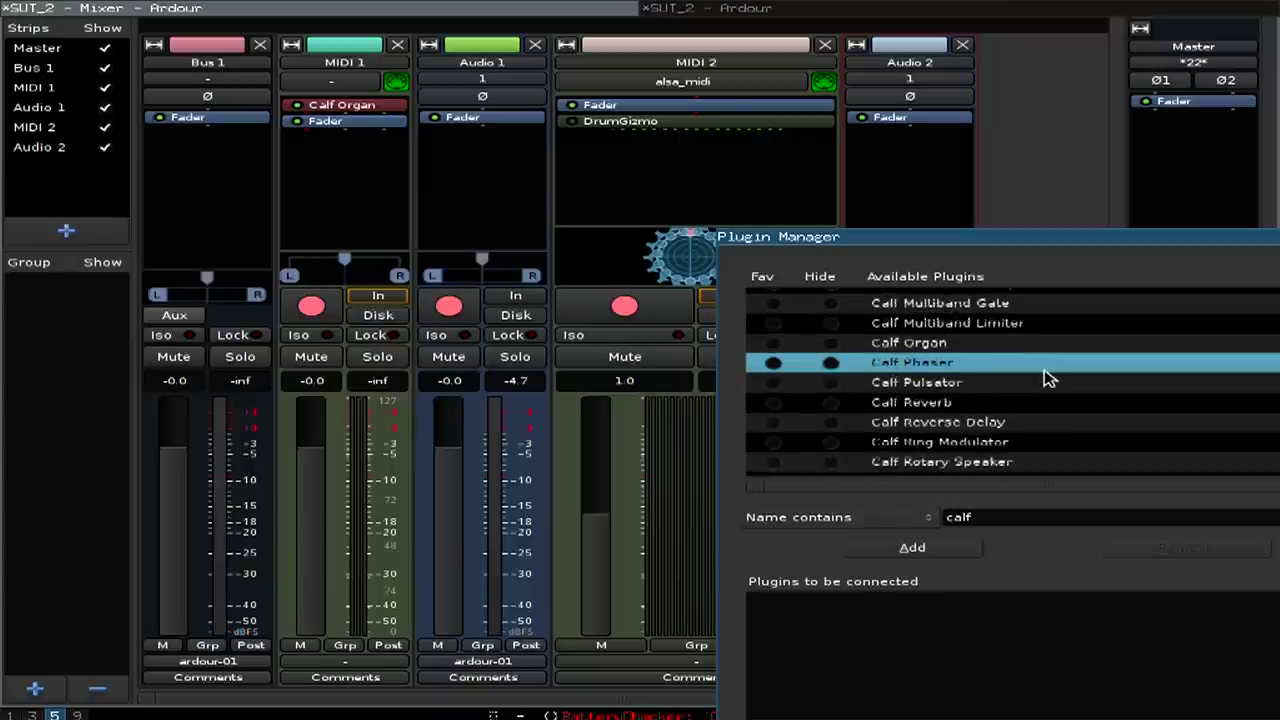
scroll(1048, 378, "down", 3)
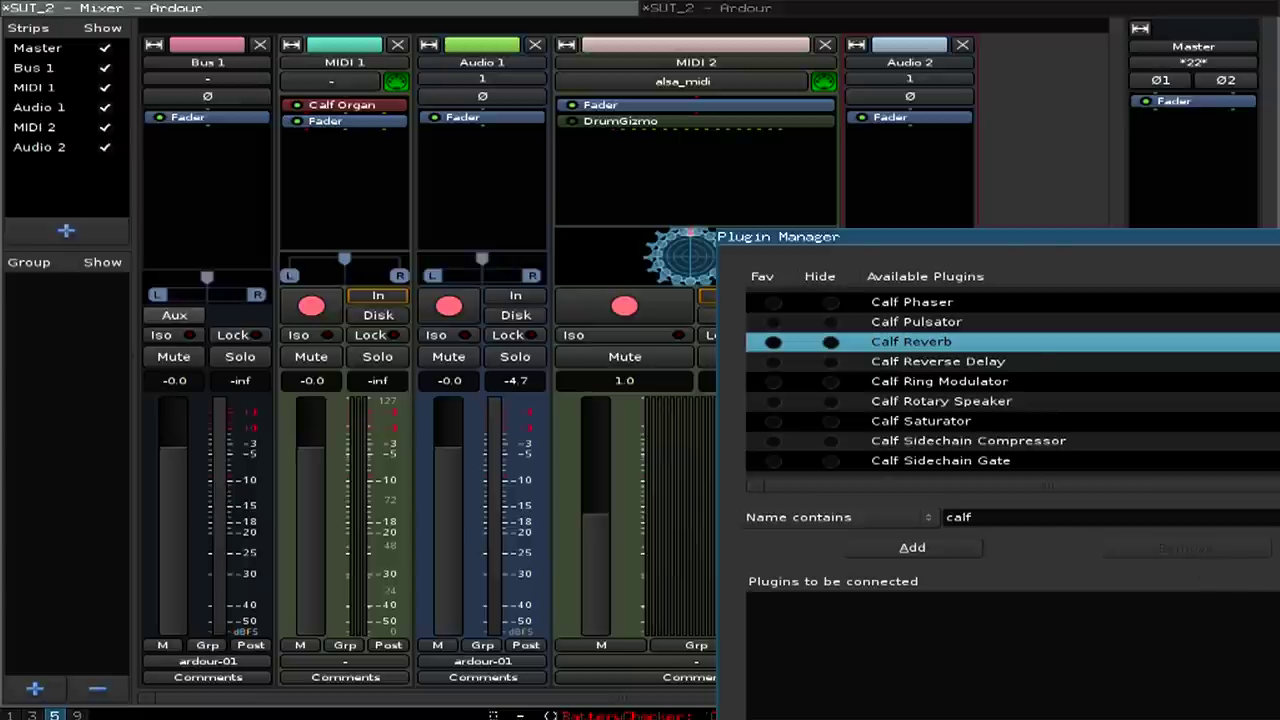
double_click(996, 345)
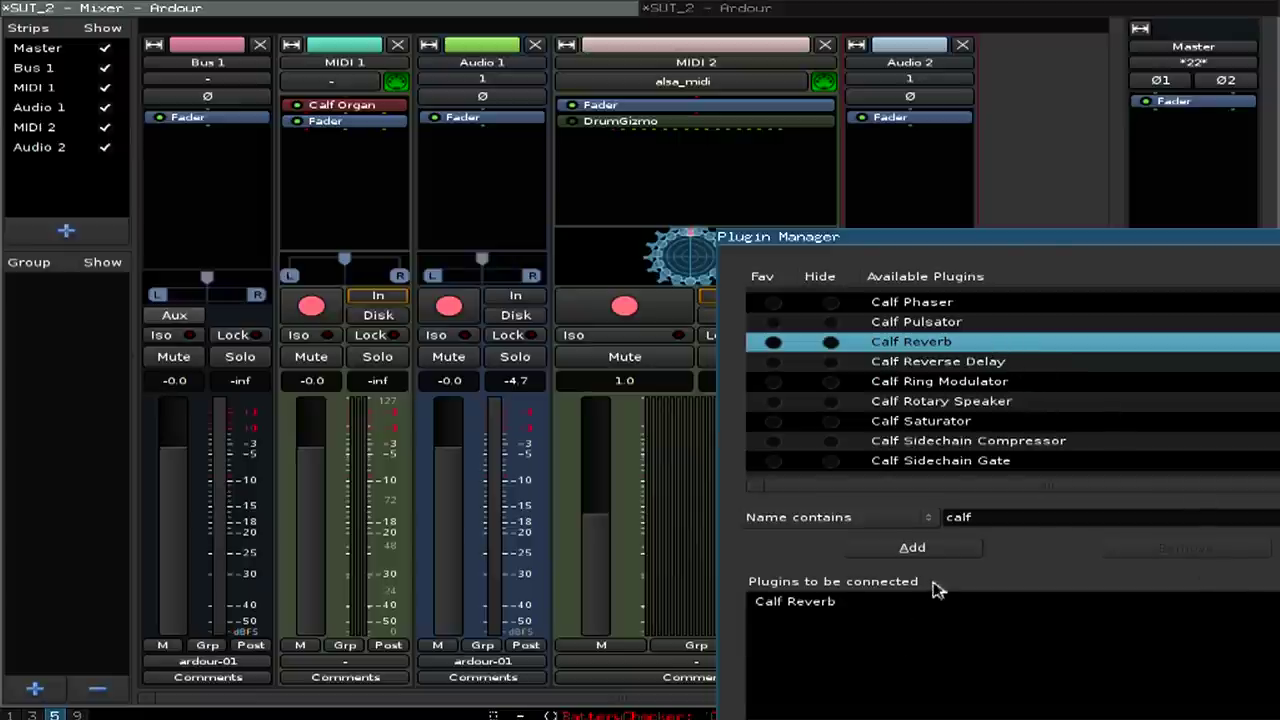
left_click(902, 601)
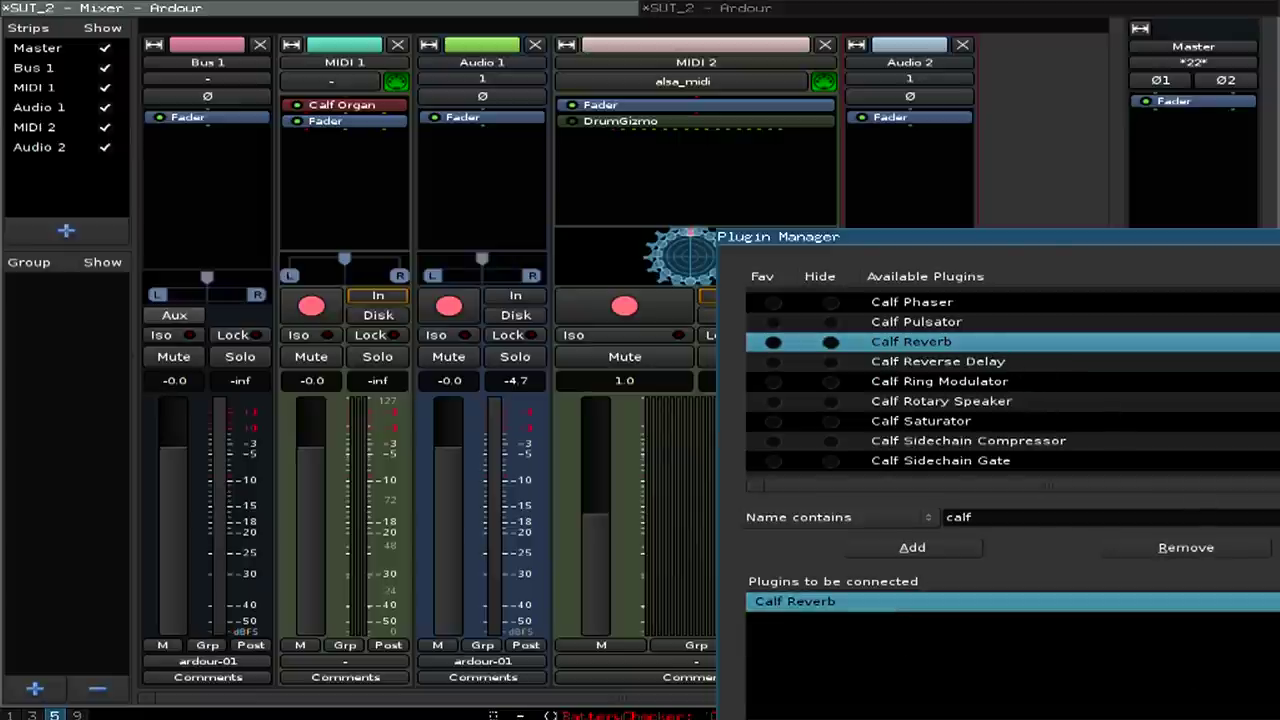
key("Return")
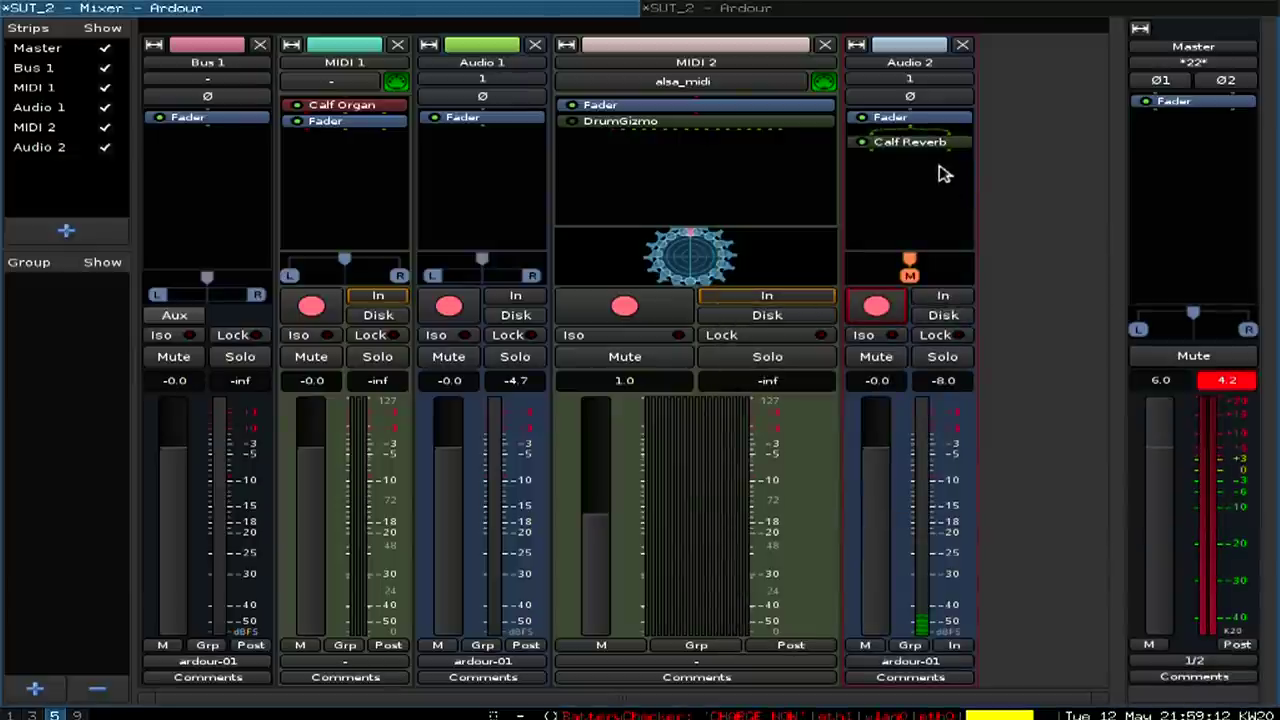
Step: Open Audio 2's Calf Reverb, set its decay time to about 2.72 s, and move its window below the strip's plugin list
left_click(888, 141)
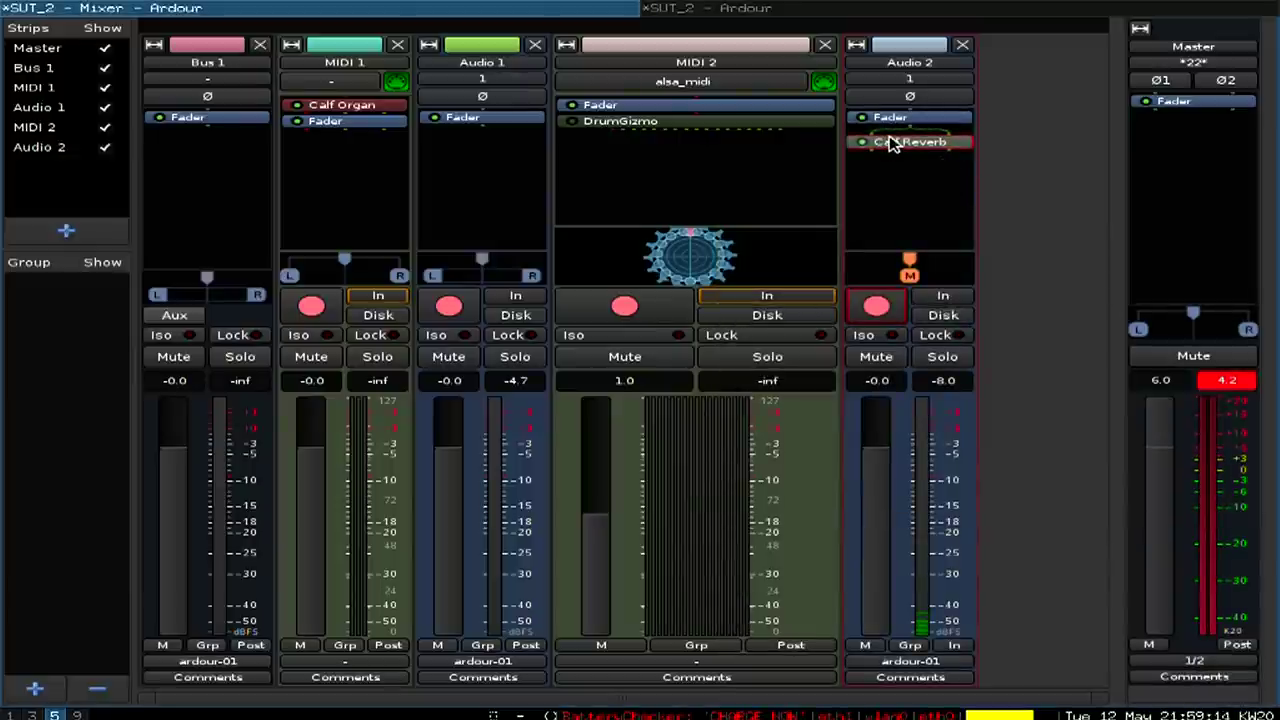
double_click(893, 143)
left_click_drag(1100, 425, 582, 340)
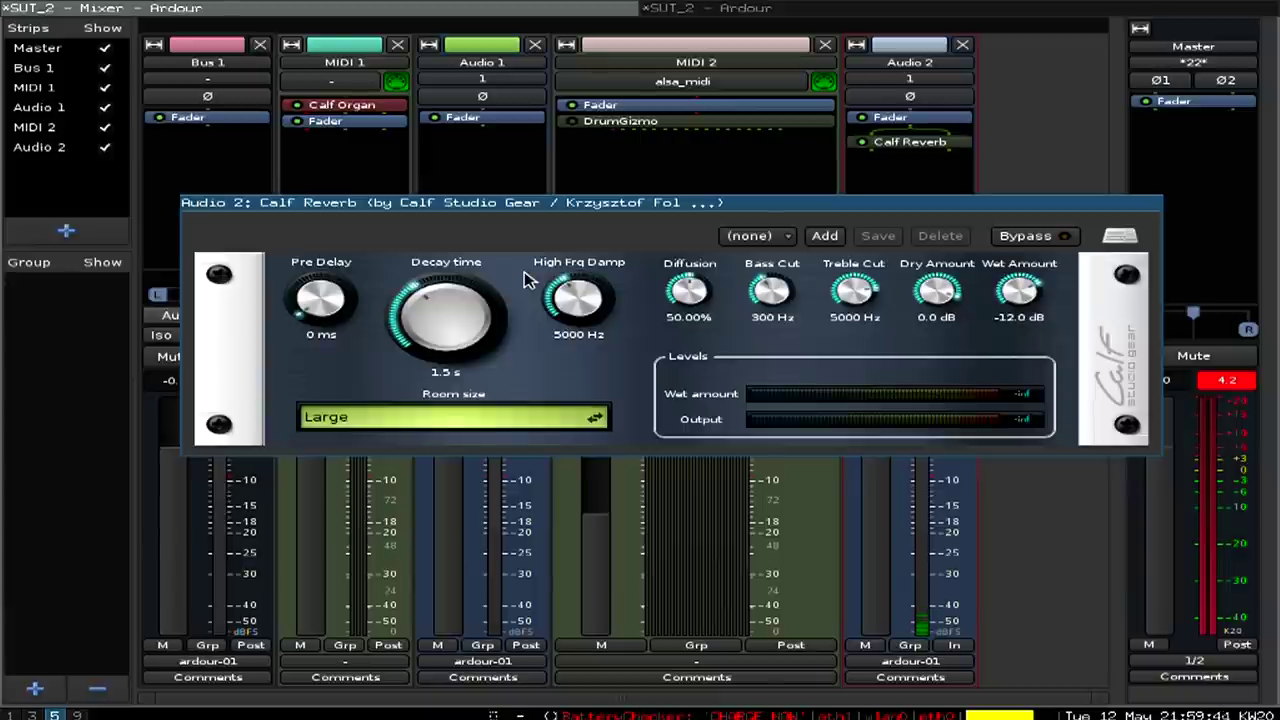
left_click_drag(446, 356, 500, 290)
left_click_drag(604, 204, 536, 316)
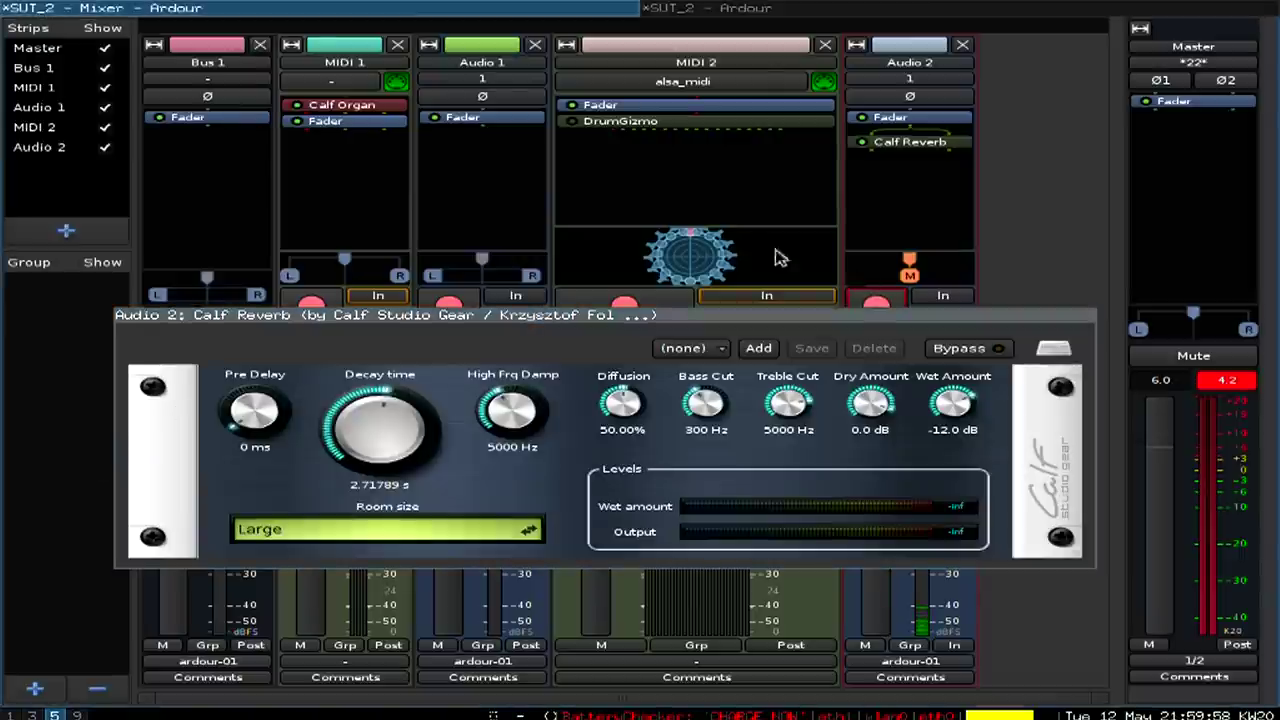
left_click_drag(912, 314, 822, 431)
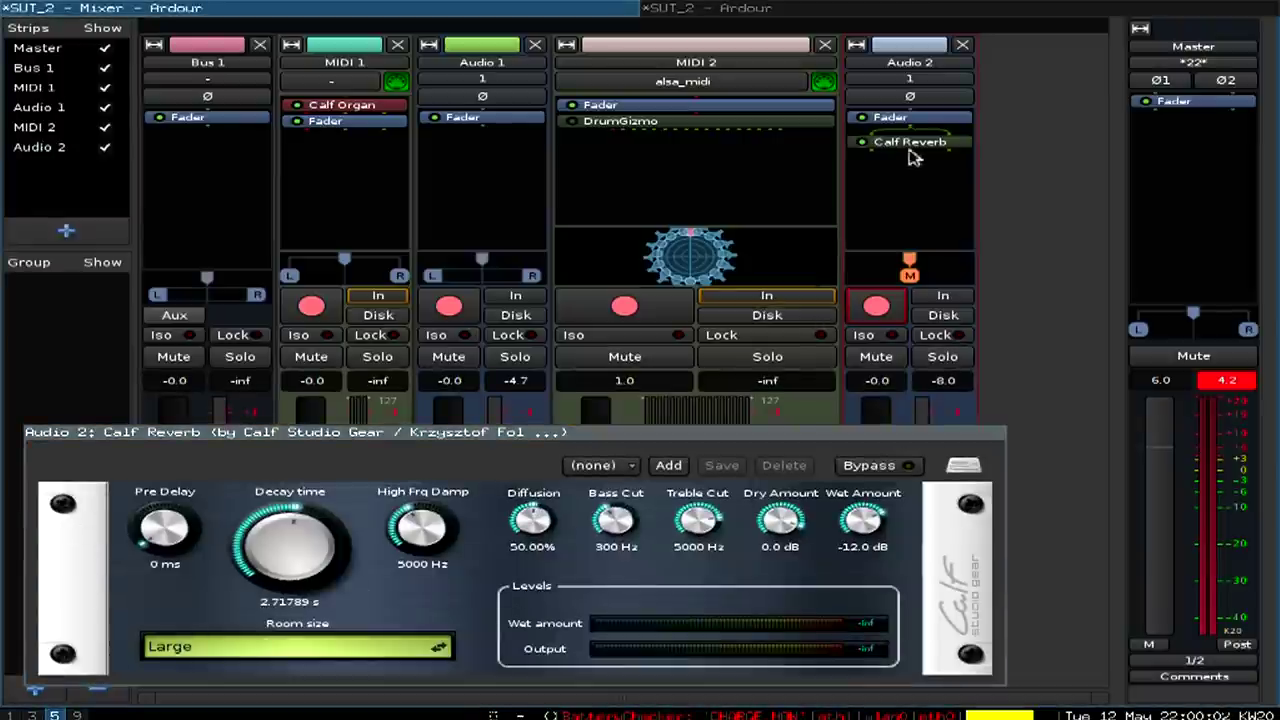
Step: Bypass Calf Reverb and solo the Audio 2 track
left_click(861, 143)
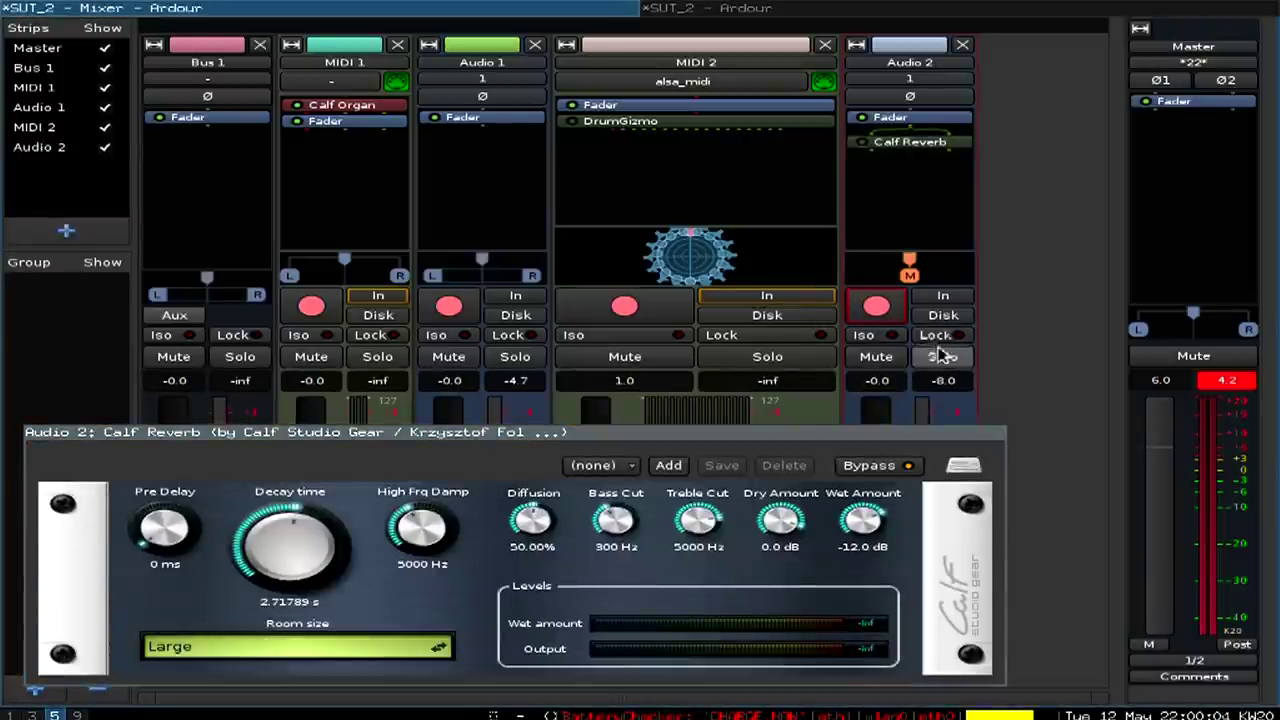
left_click(774, 396)
left_click(757, 8)
key("alt+m")
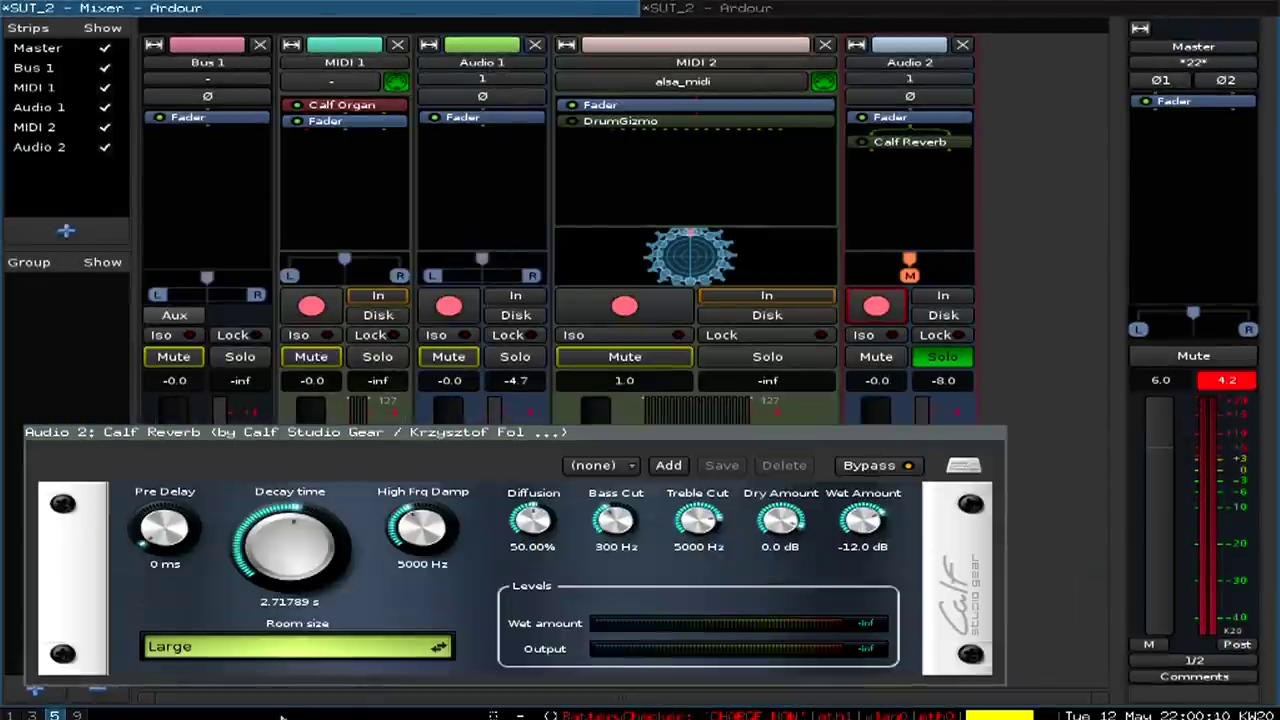
Step: Reconnect Ardour to the JACK audio system through Audio/MIDI Setup
left_click(716, 8)
left_click(396, 27)
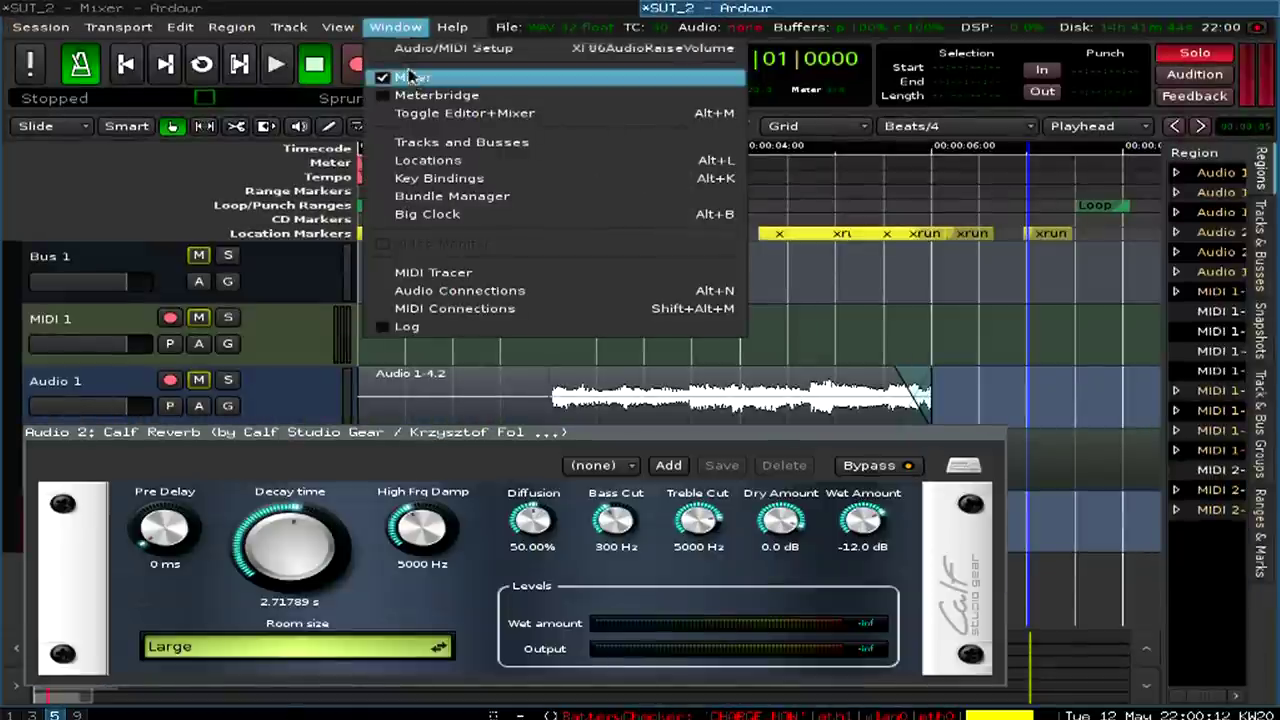
left_click(453, 50)
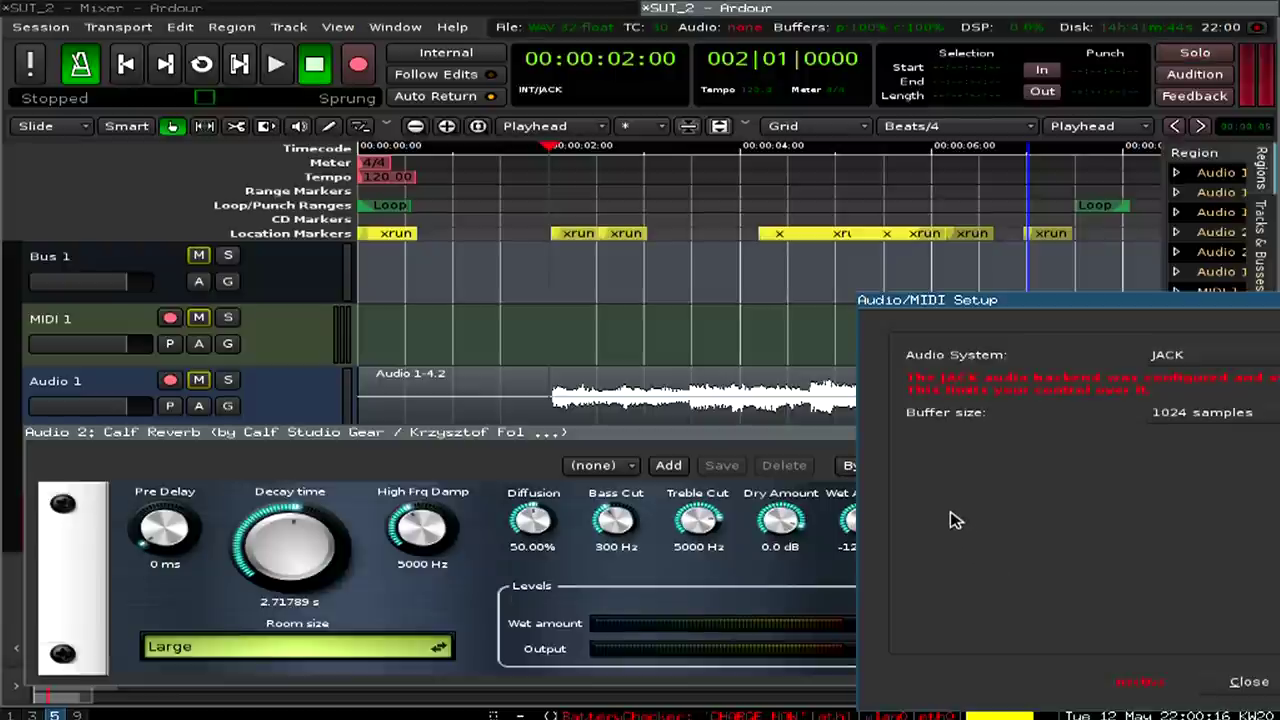
key("Escape")
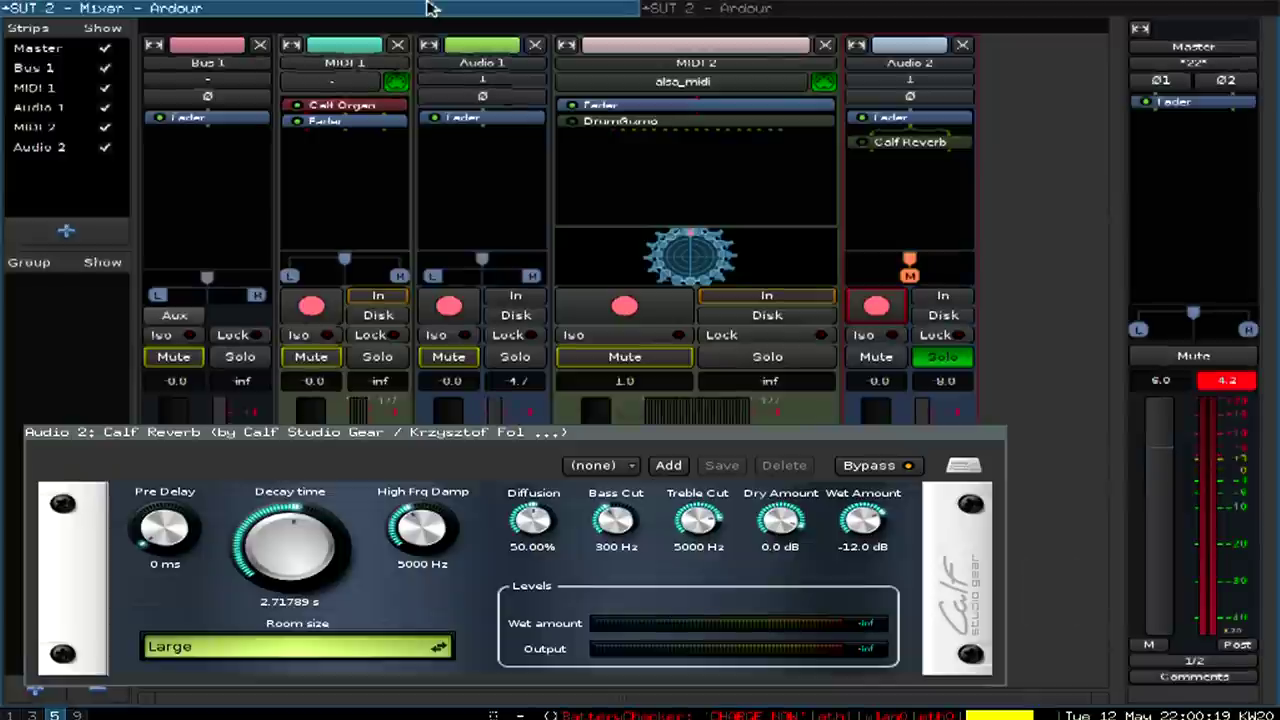
Step: Play the soloed Audio 2 take with Calf Reverb bypassed, and stop playback
left_click(435, 8)
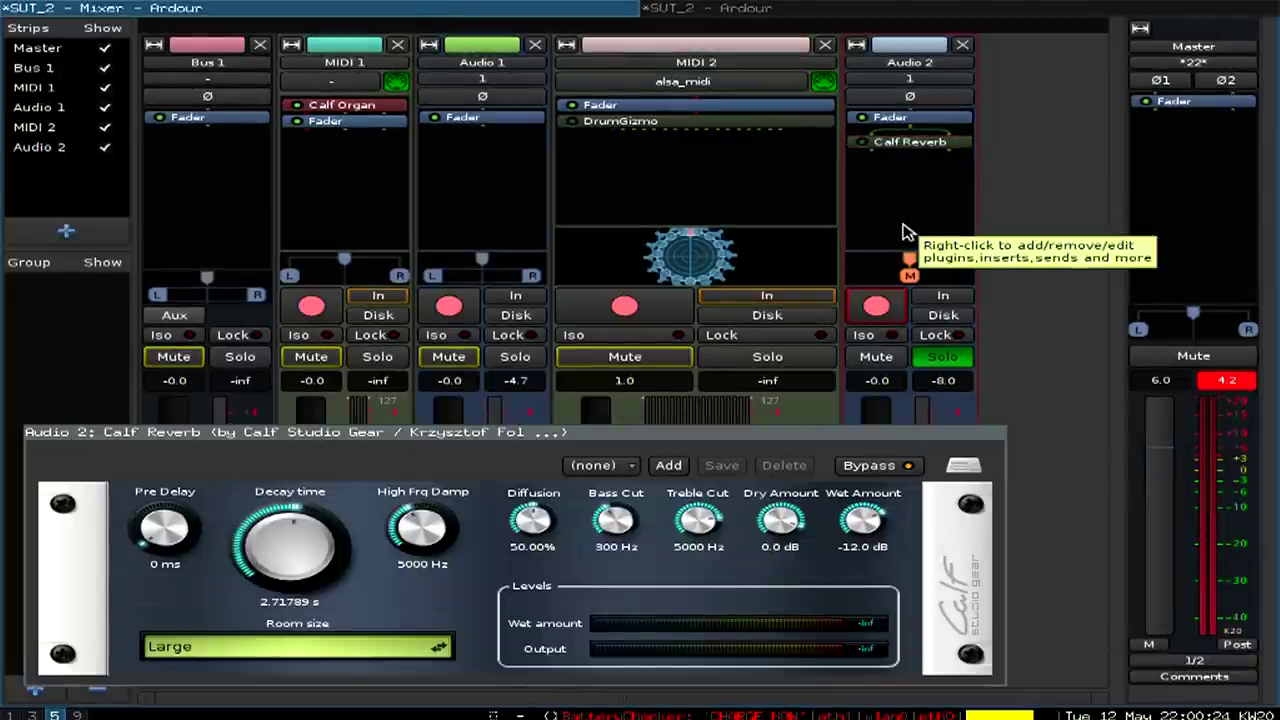
key("space")
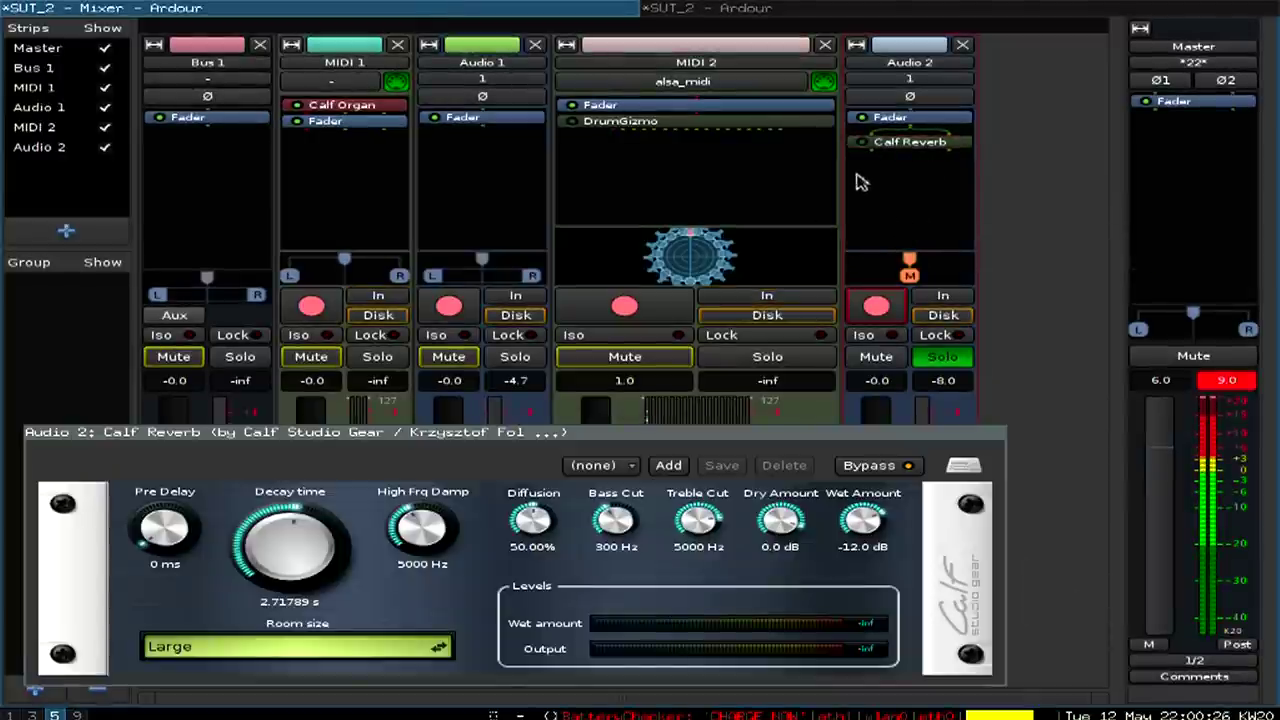
key("space")
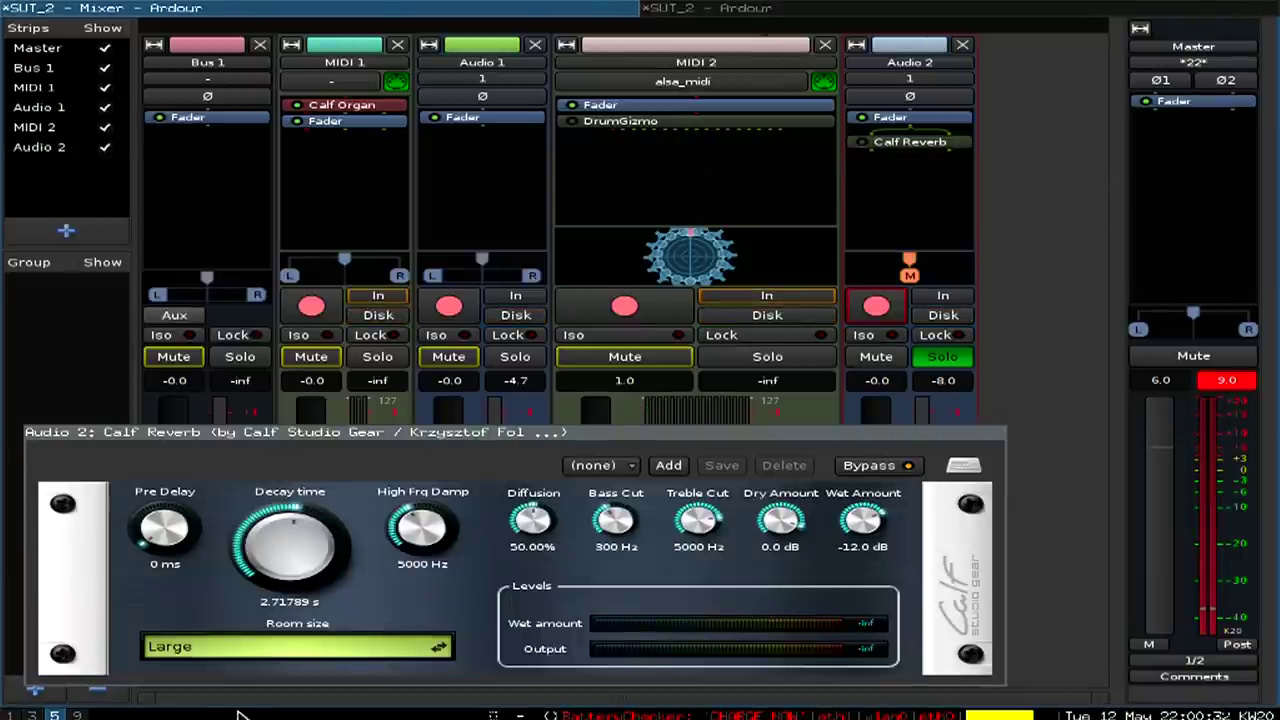
Step: Switch to JACK Audio Connection Kit, stop the JACK server, and dismiss the backend shutdown message
key("super+3")
left_click(188, 183)
left_click(157, 360)
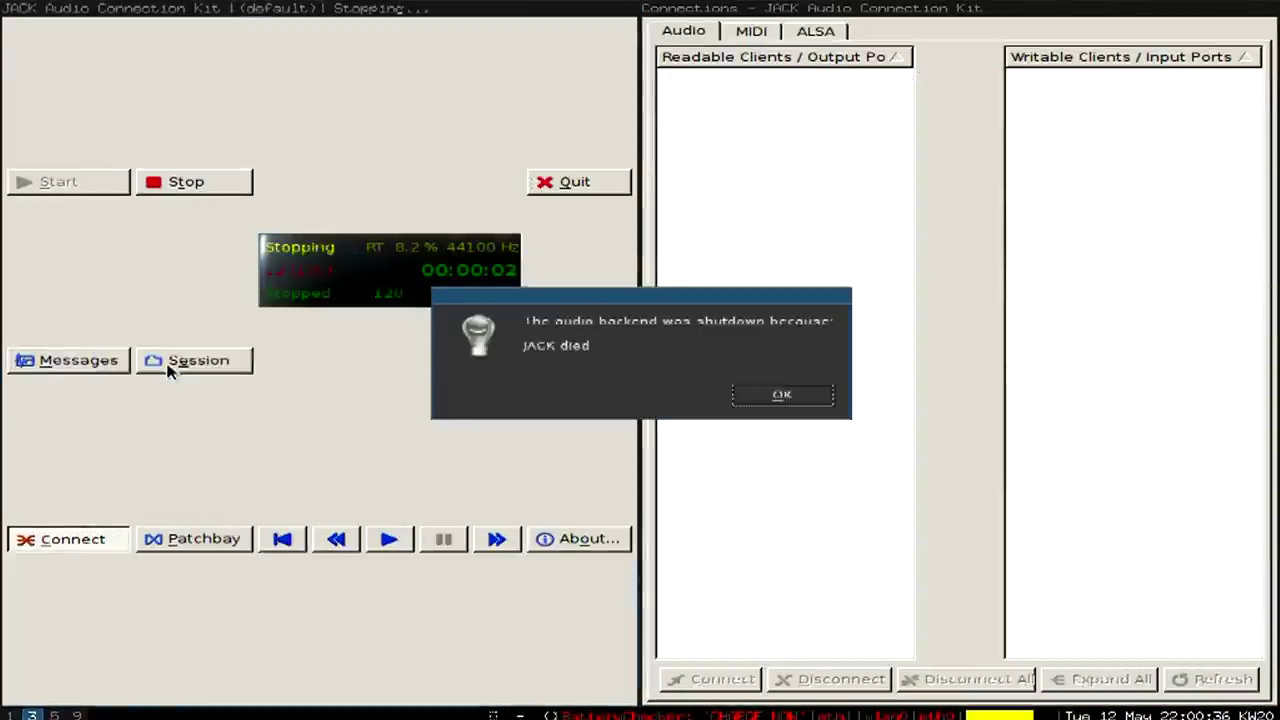
left_click(760, 396)
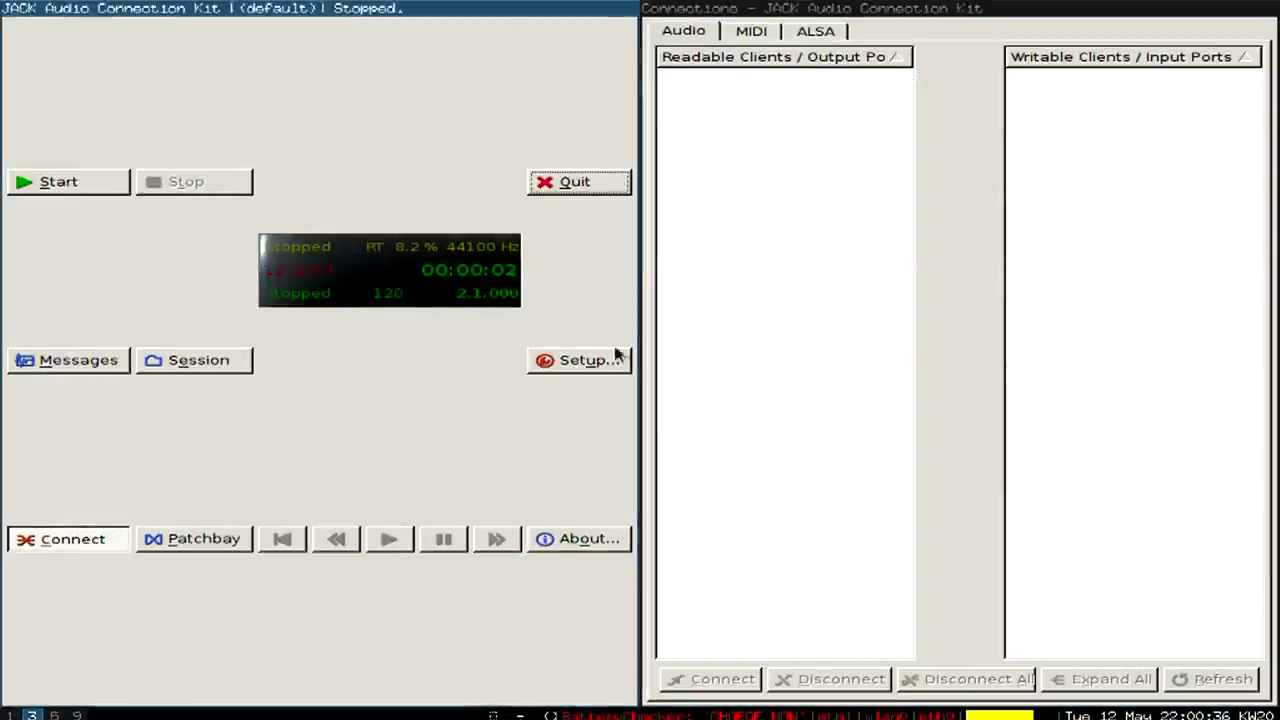
Step: Enable Soft Mode in the JACK setup and start the server again
left_click(545, 364)
left_click(115, 311)
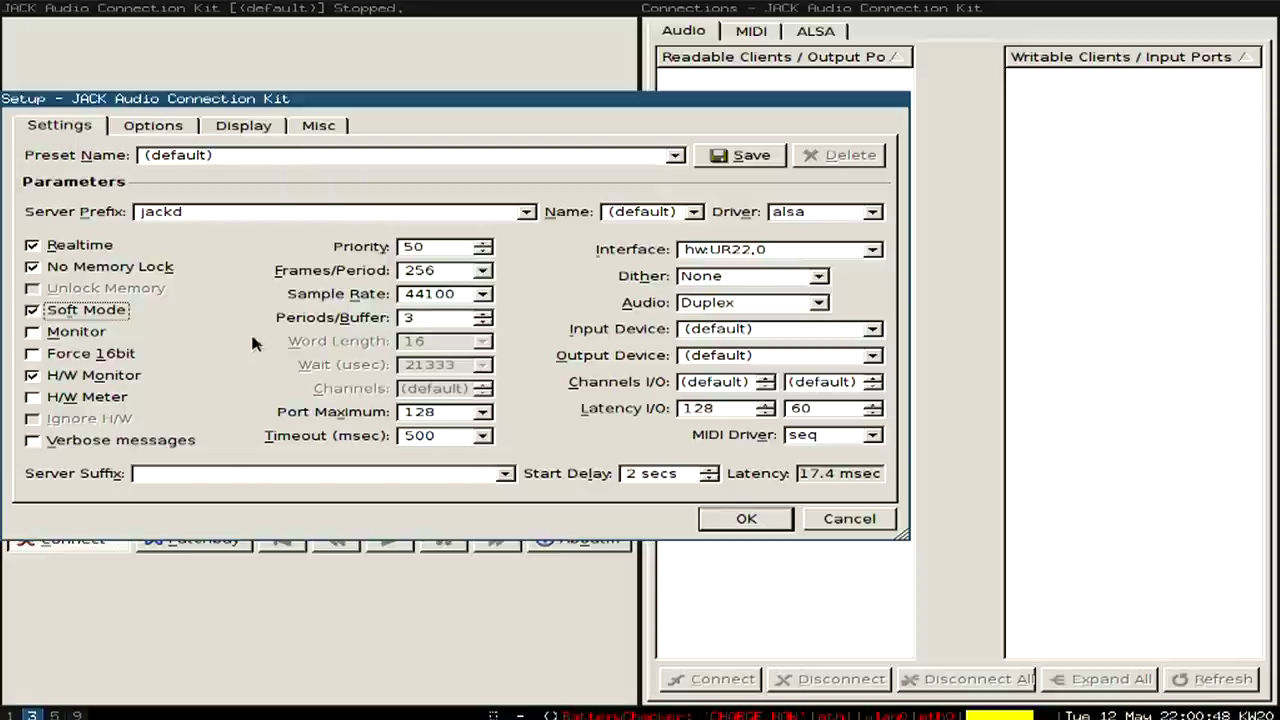
scroll(425, 318, "down", 1)
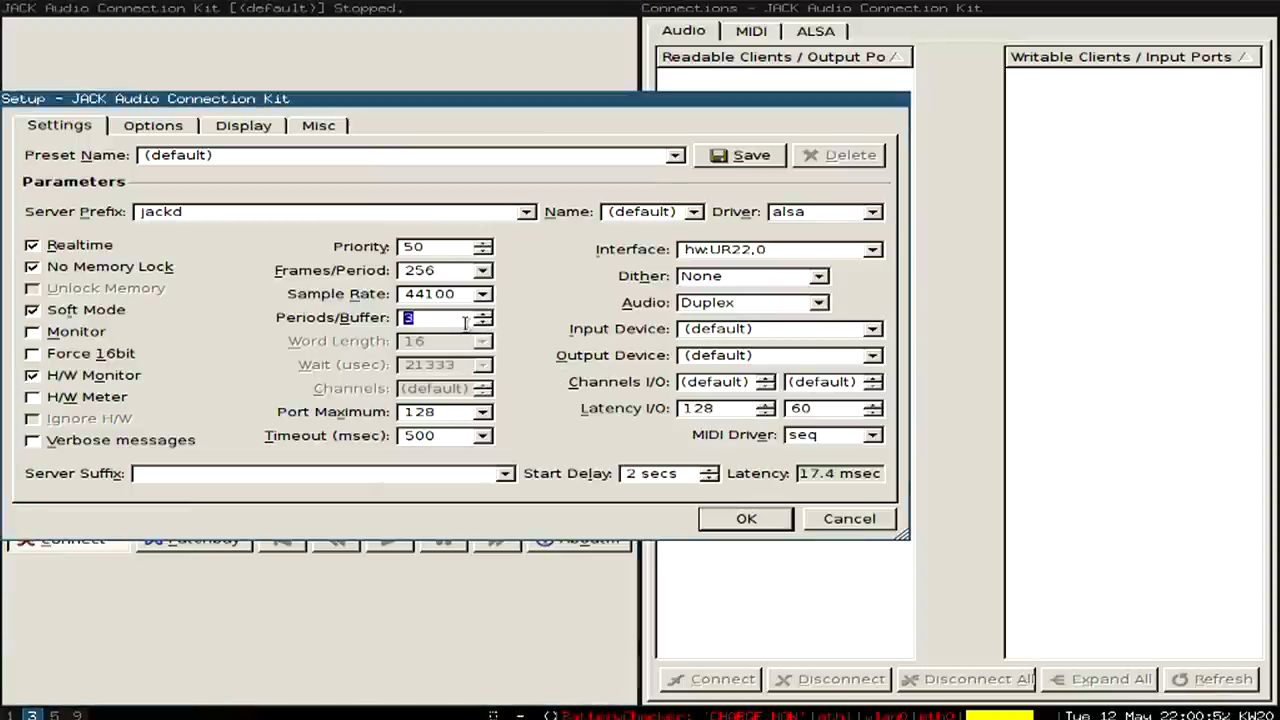
left_click(714, 517)
left_click(123, 189)
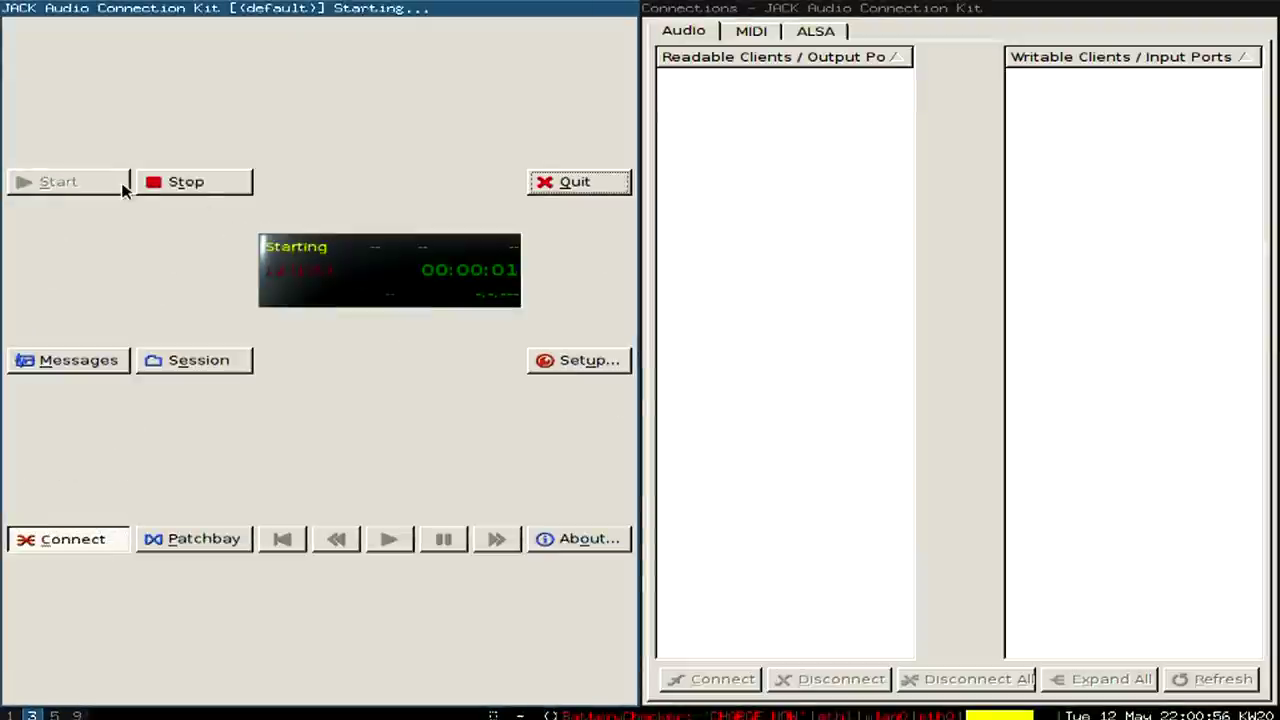
left_click(68, 182)
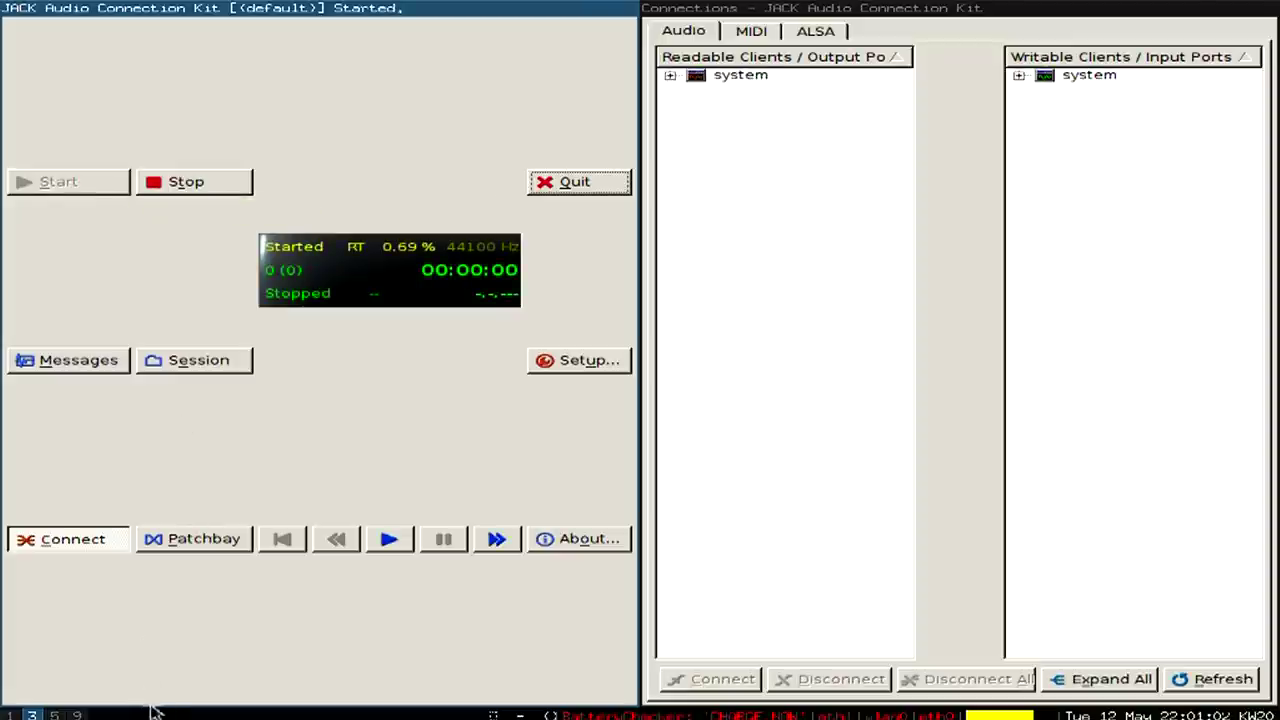
Step: Return to Ardour and reconnect it to the restarted JACK server through Audio/MIDI Setup
scroll(150, 712, "down", 1)
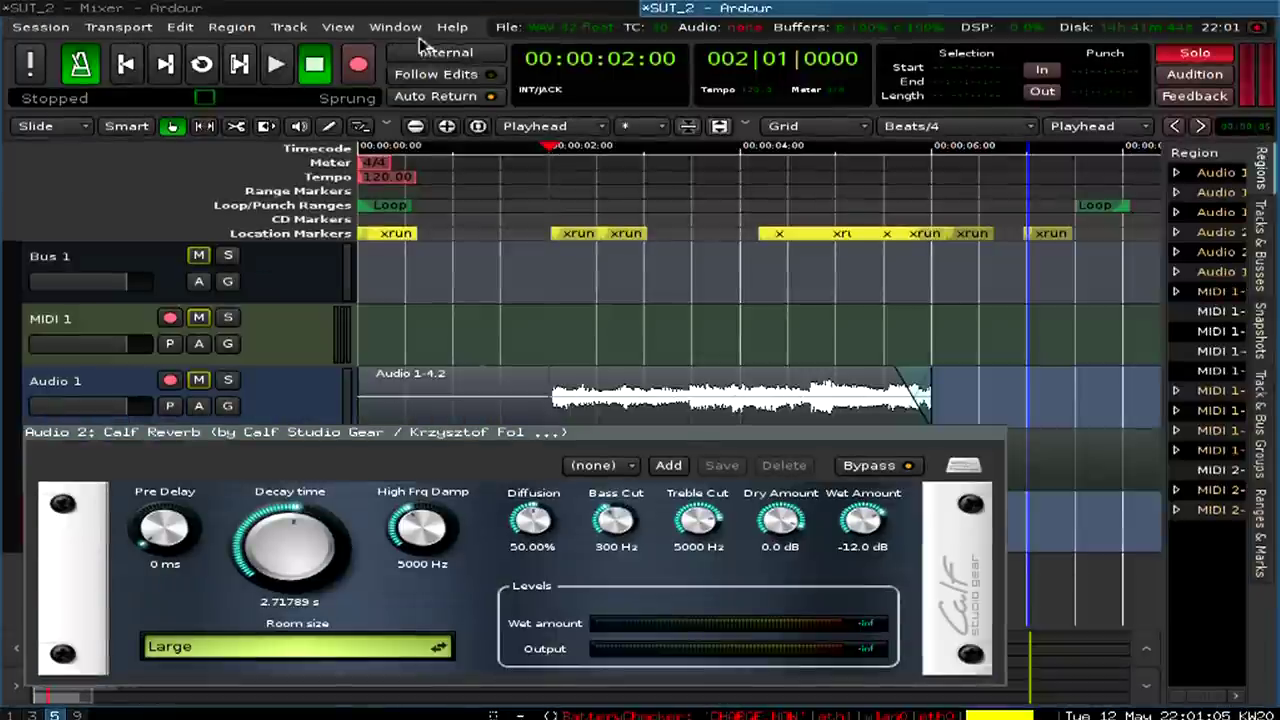
left_click(395, 27)
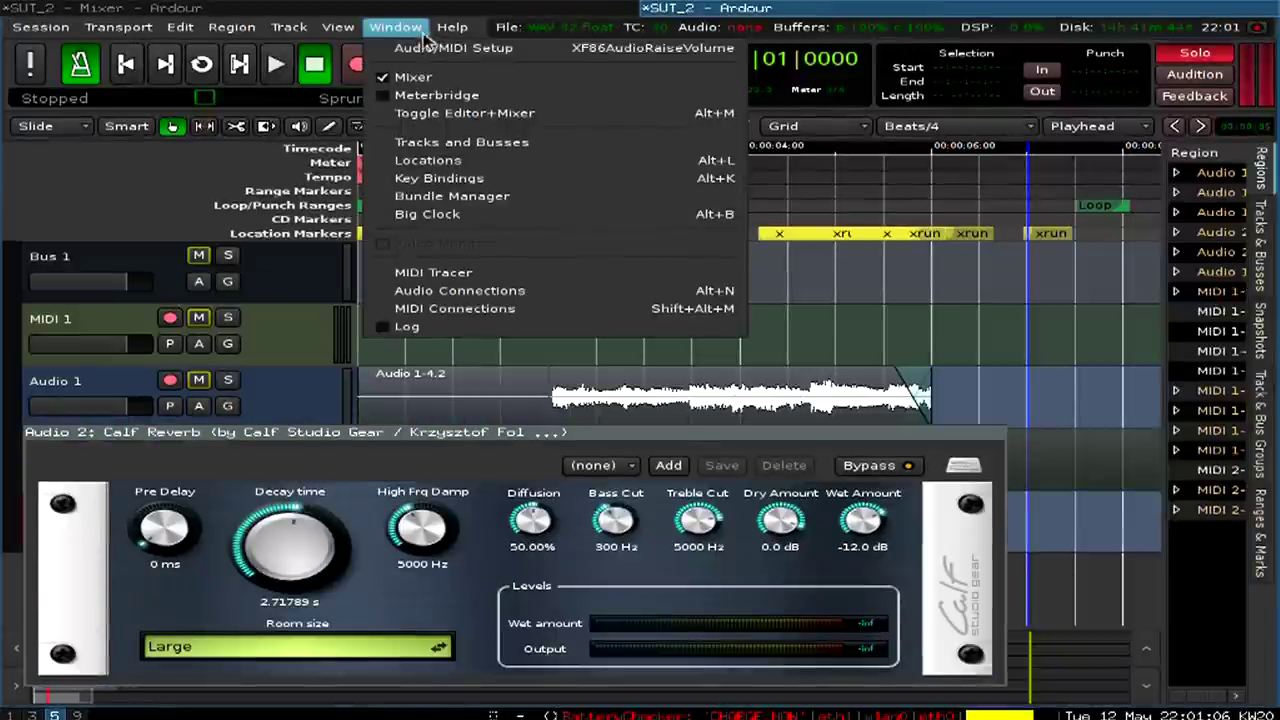
left_click(420, 48)
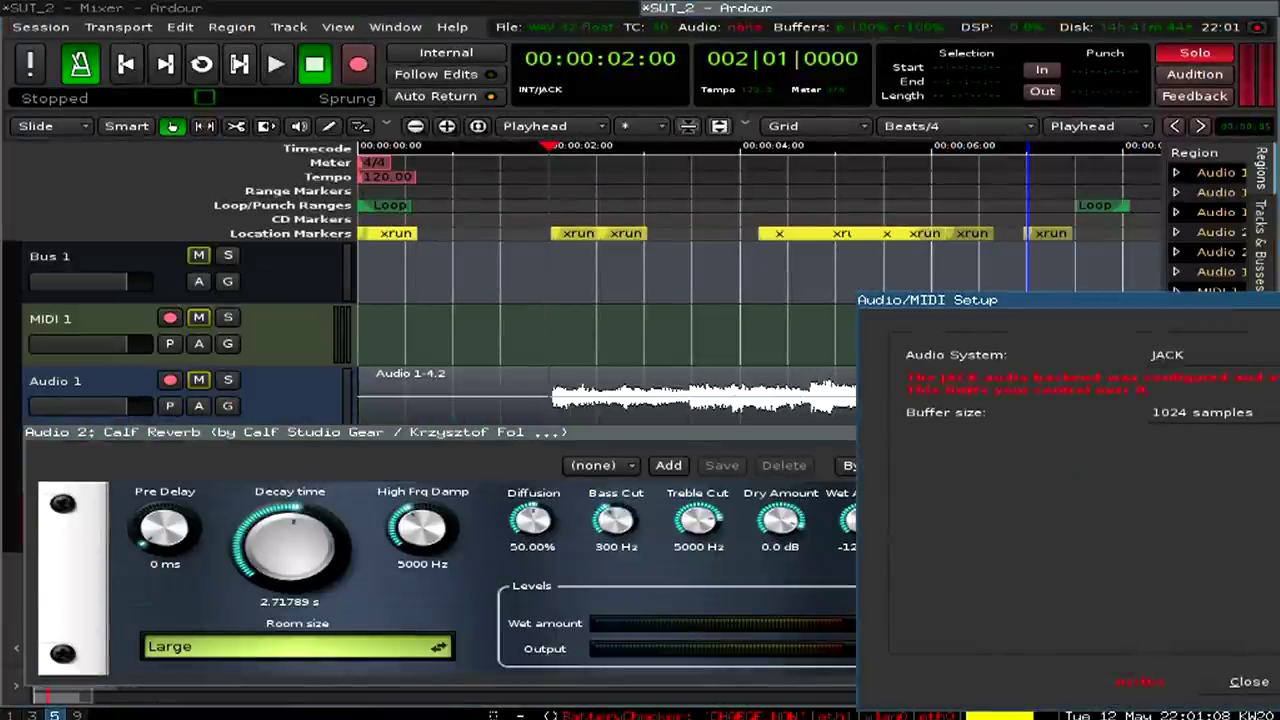
left_click(865, 515)
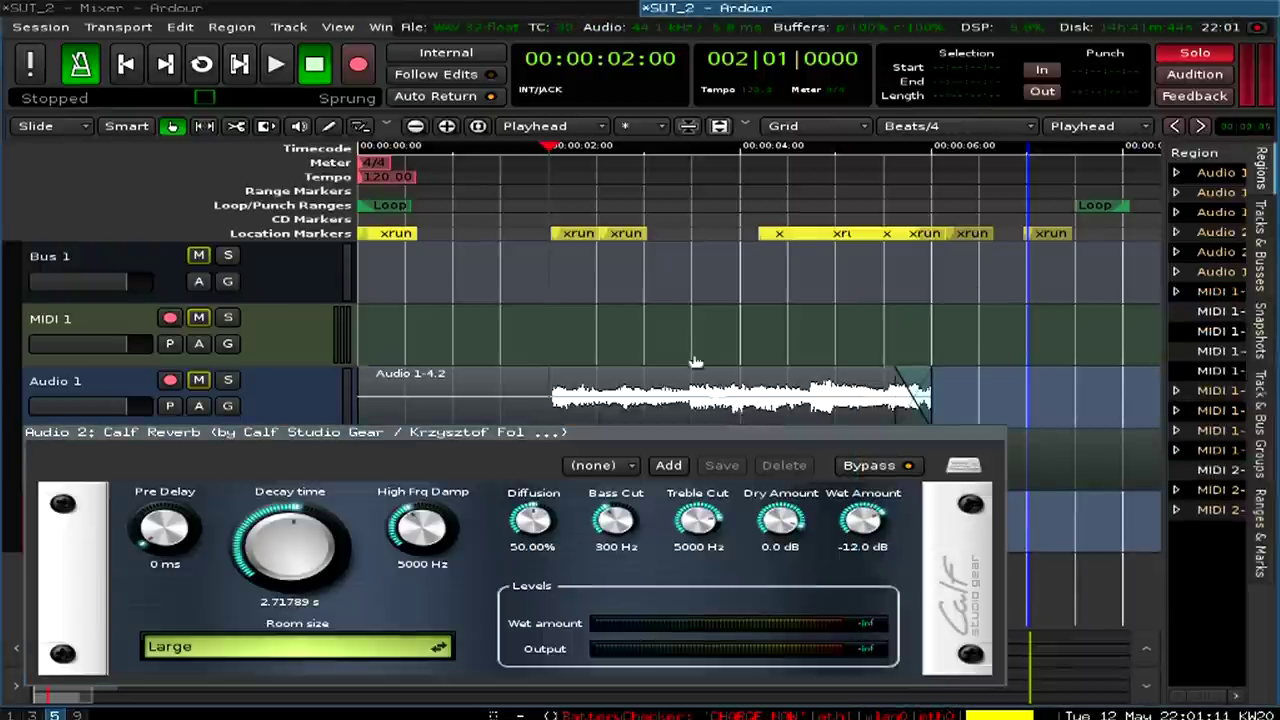
Step: Show the mixer, re-enable Calf Reverb on Audio 2, and play the soloed take before stopping playback
key("alt+m")
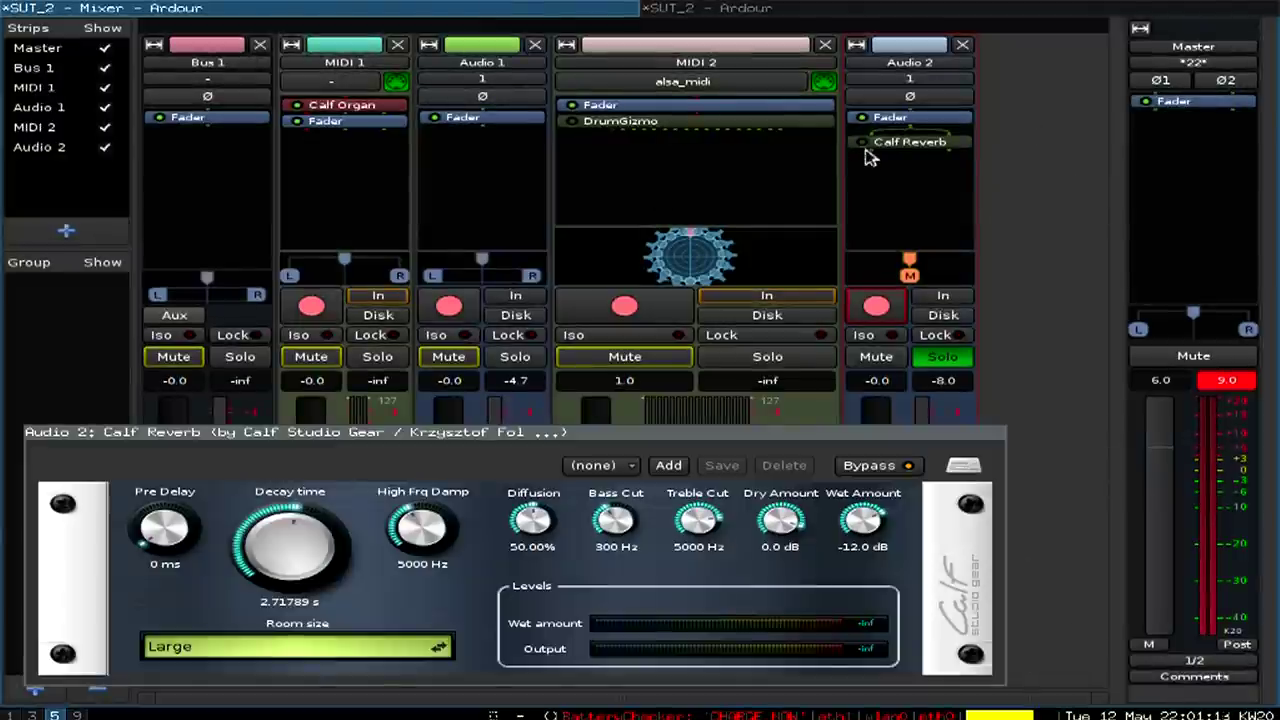
left_click(867, 154)
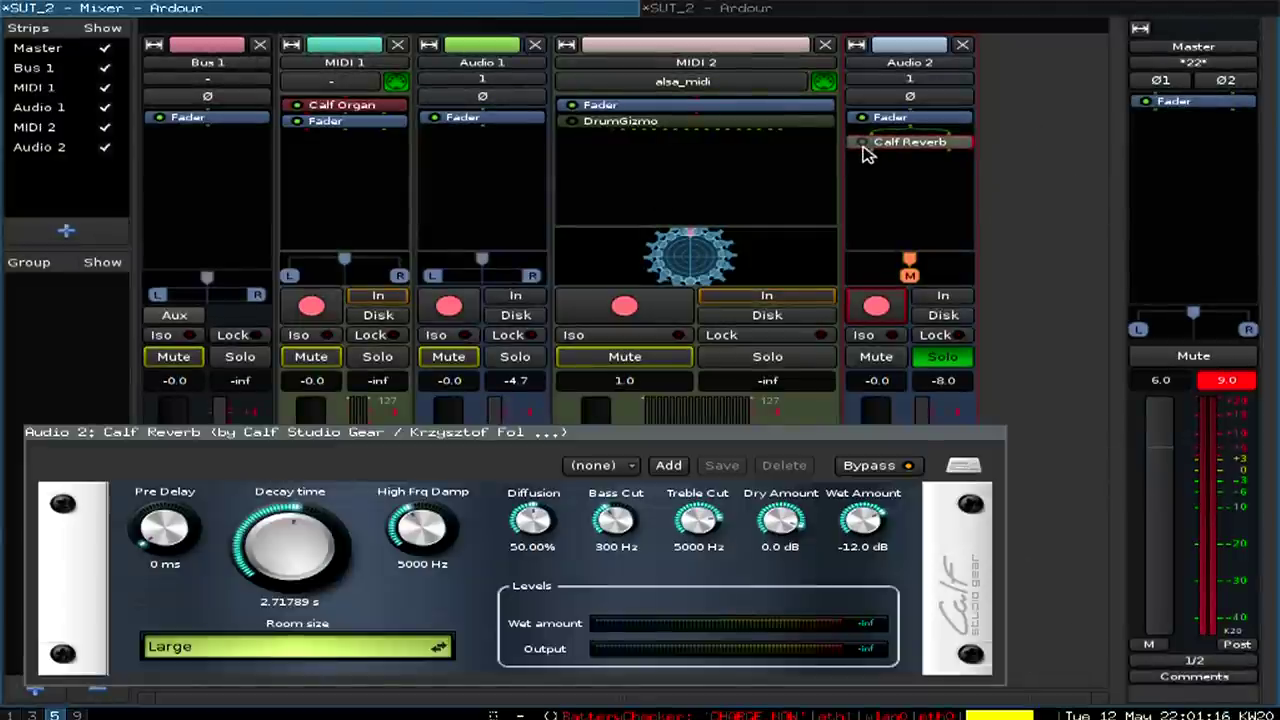
key("space")
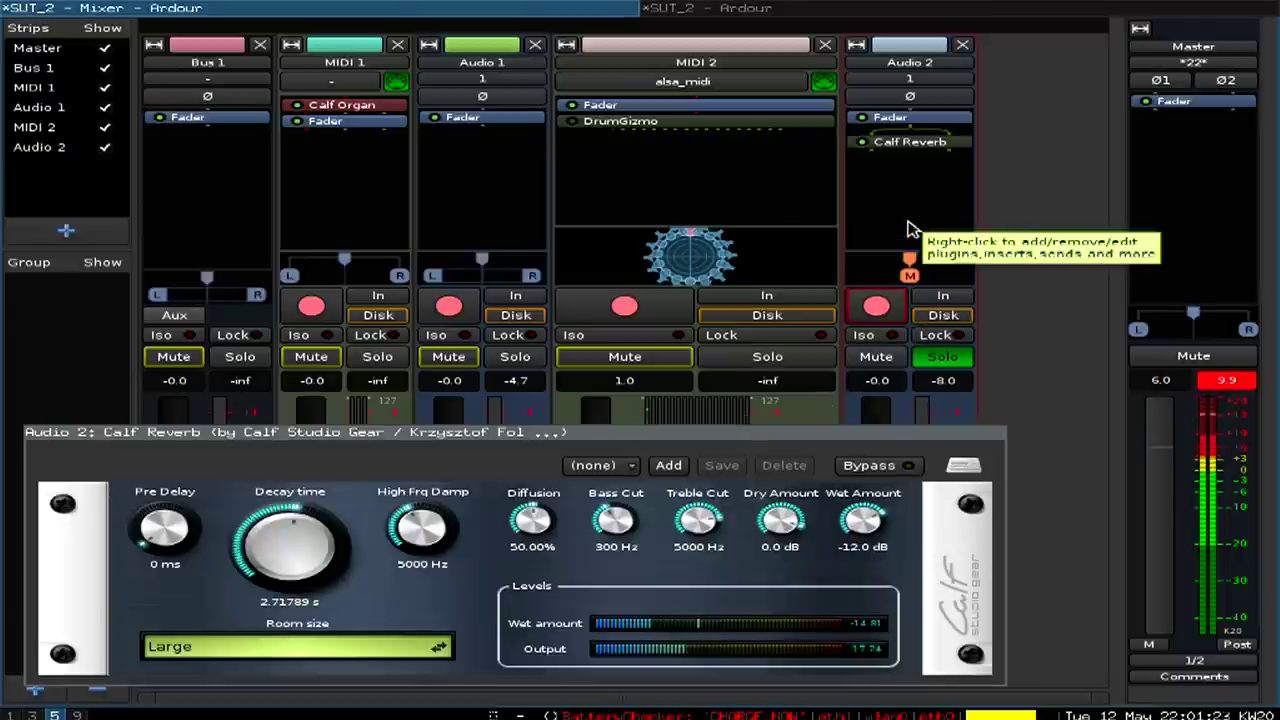
key("space")
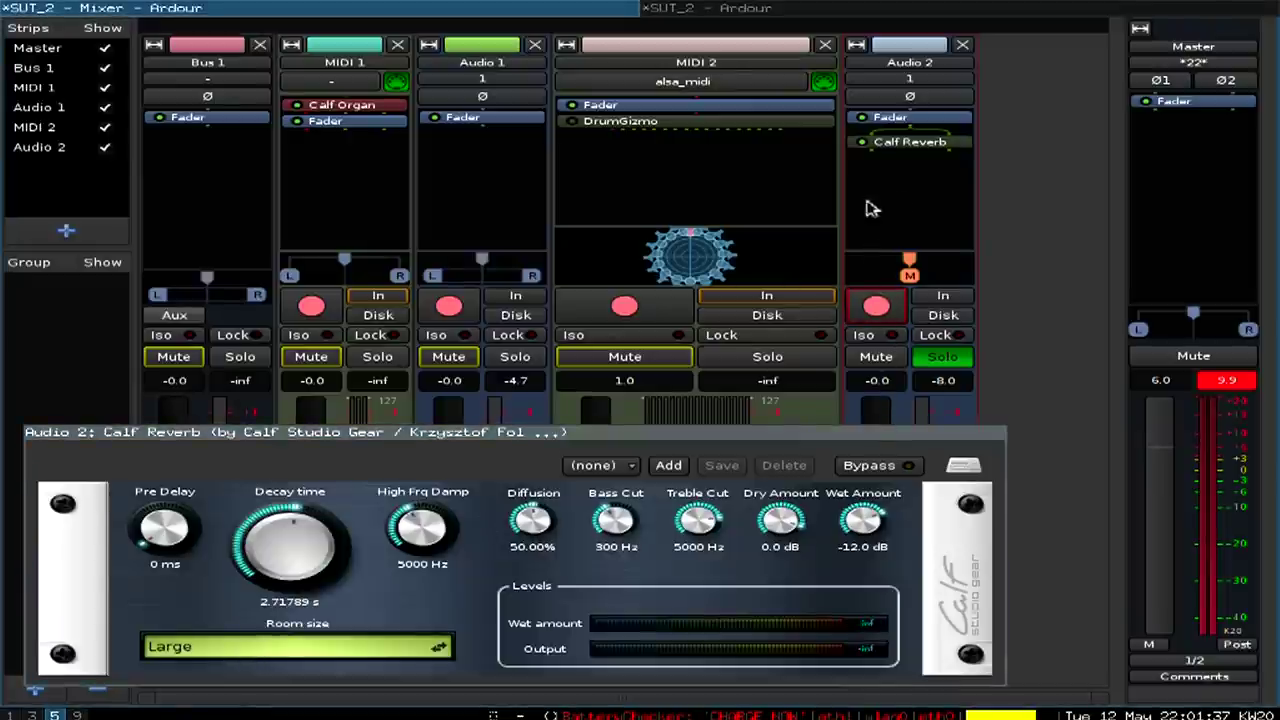
Step: Turn off solo on Audio 2, play the full mix with reverb, and stop playback
left_click(942, 356)
key("space")
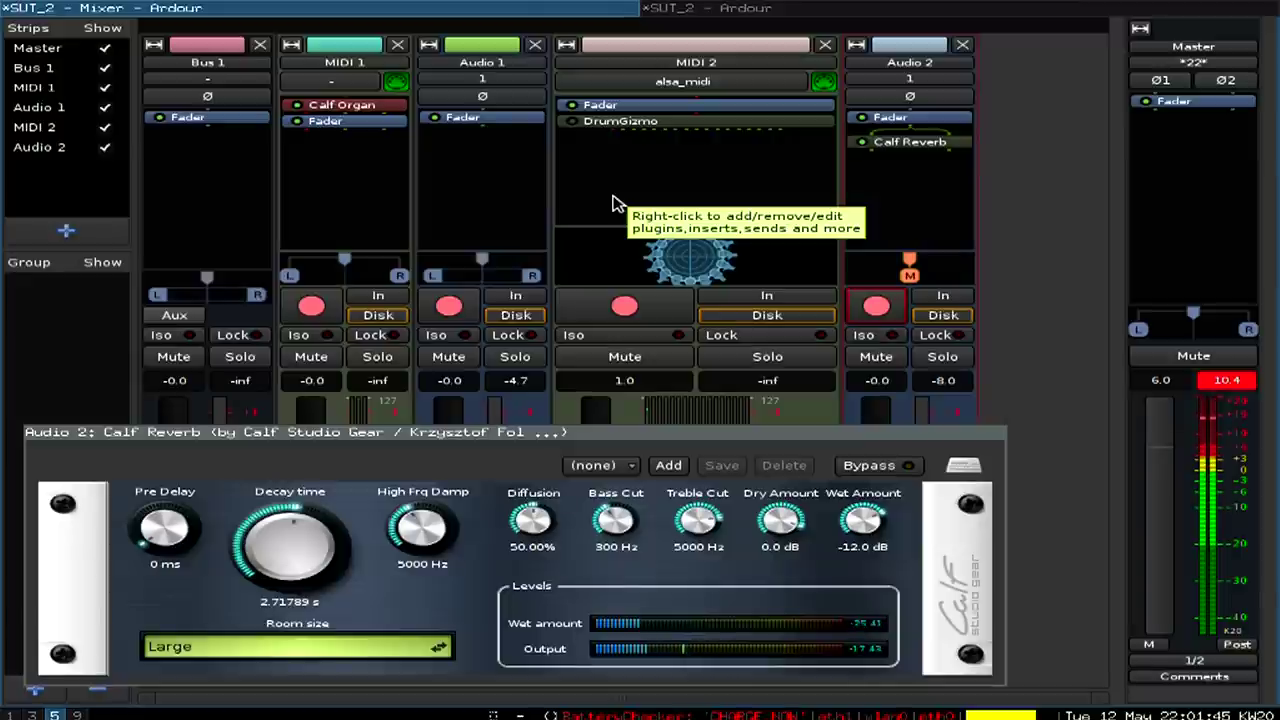
key("space")
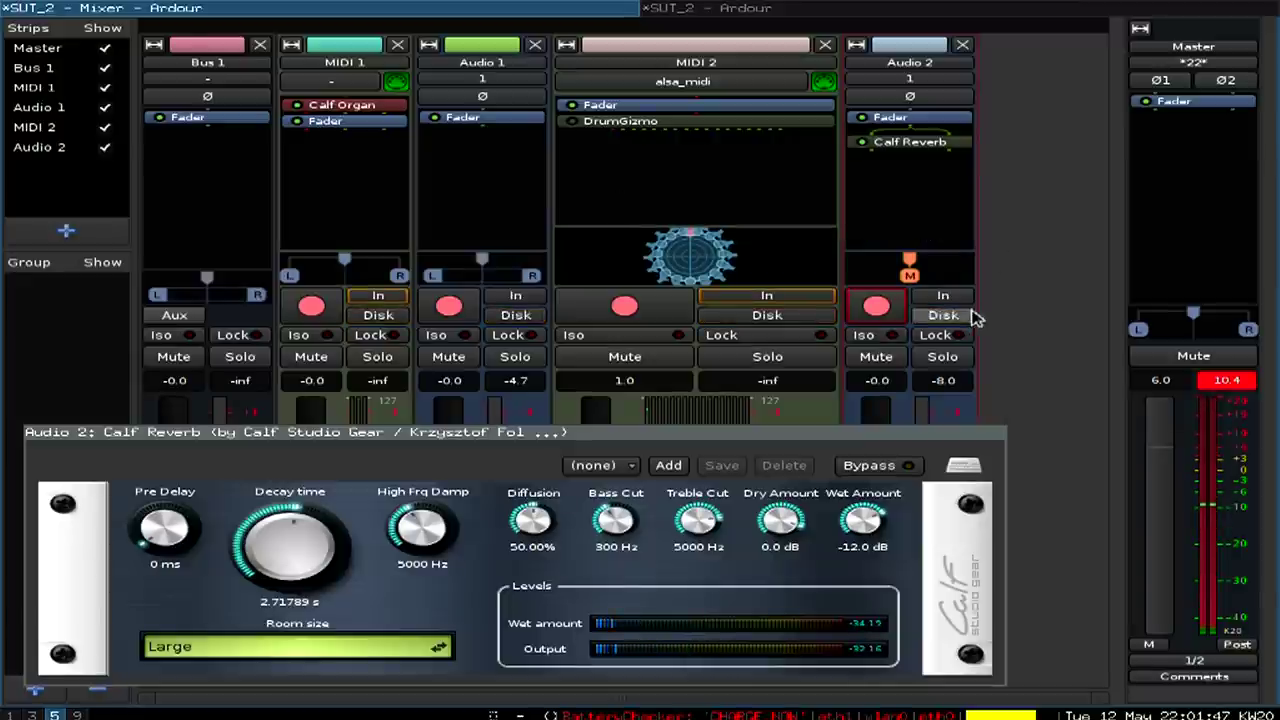
Step: Mute Audio 2, play the session with it muted, stop playback, and close the Calf Reverb window
left_click(893, 358)
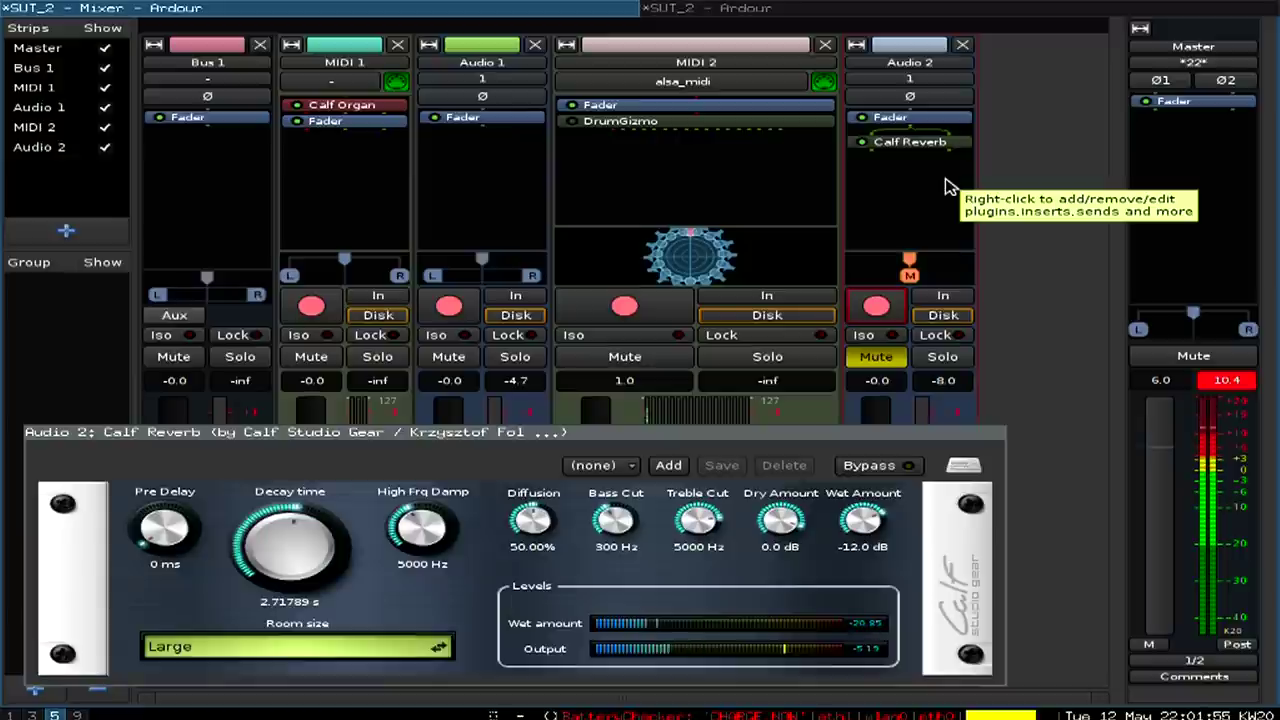
key("space")
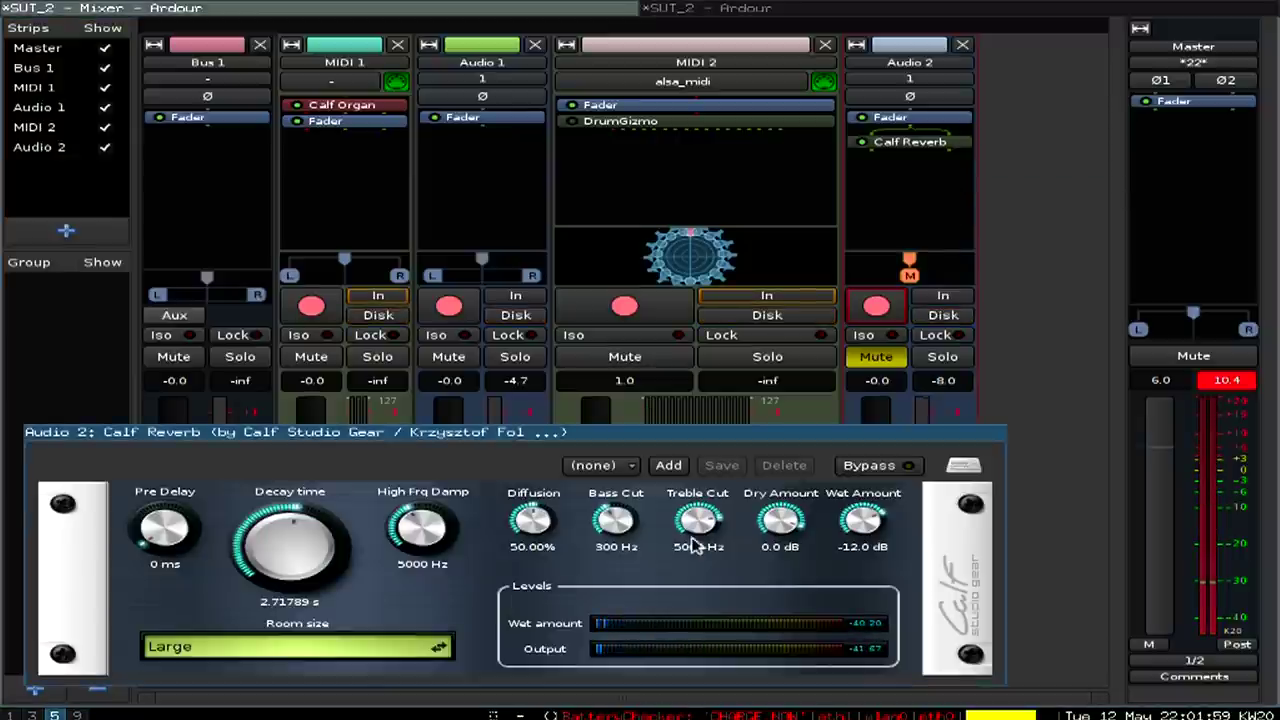
key("Escape")
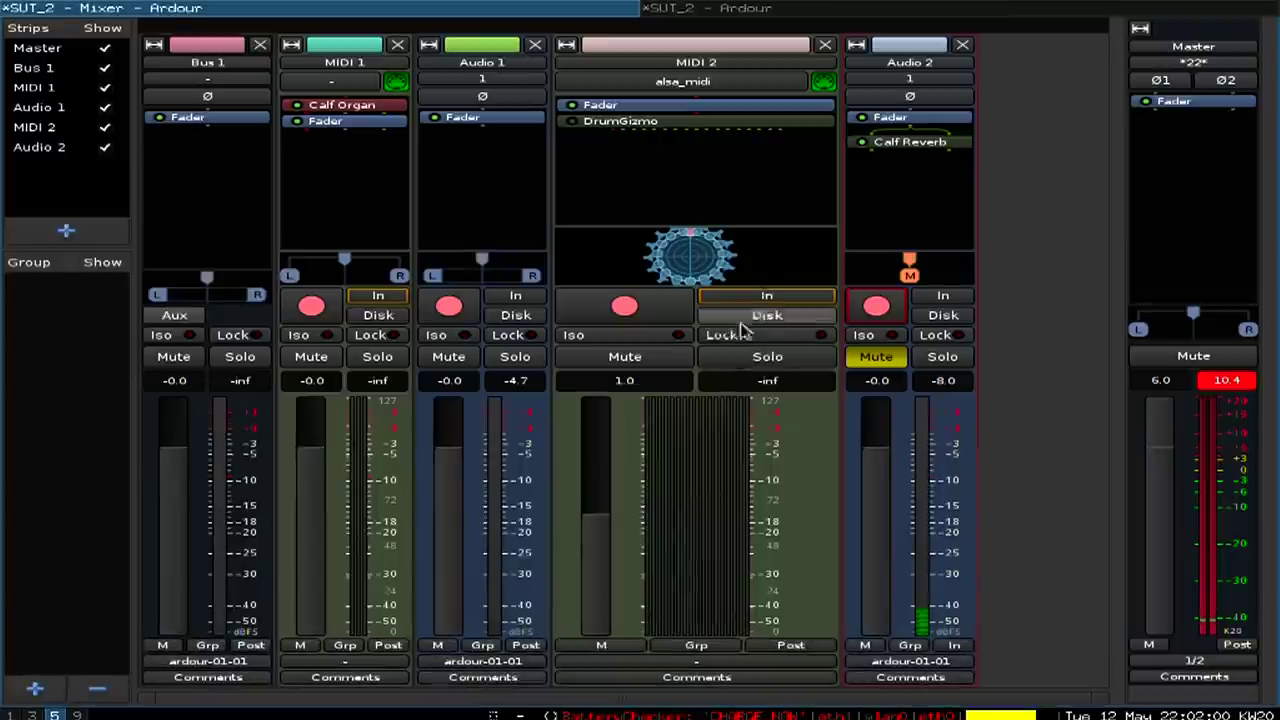
Step: Open the Plugin Manager for Audio 2 and look through the available Calf plugins for a compressor
double_click(938, 208)
scroll(1014, 386, "up", 5)
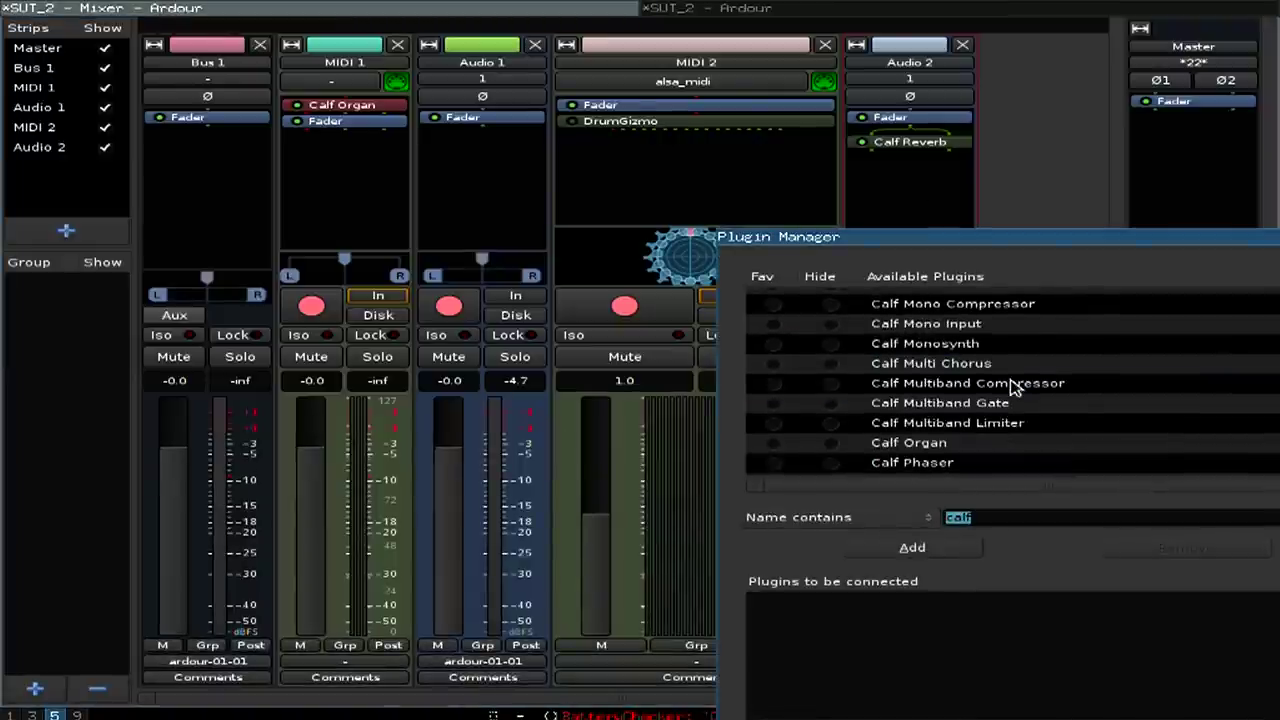
scroll(1010, 388, "up", 3)
scroll(1012, 400, "down", 9)
left_click(1012, 354)
left_click(1012, 412)
scroll(1012, 414, "down", 3)
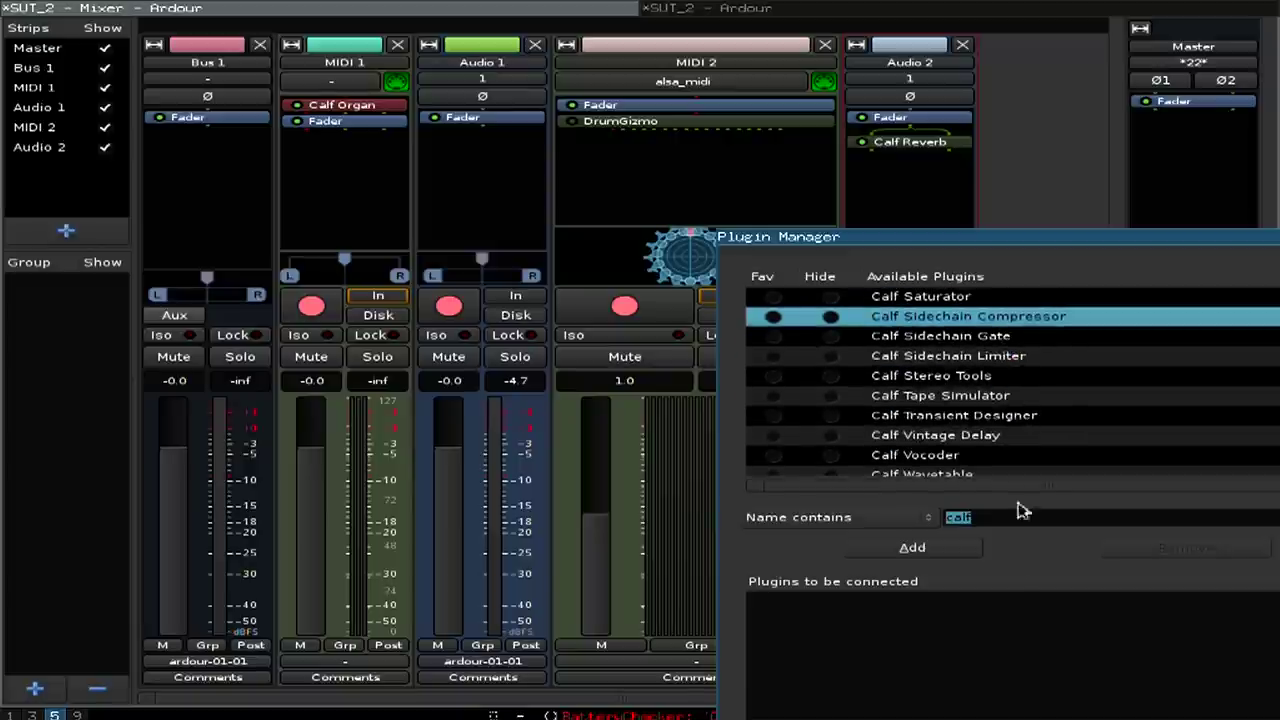
left_click(1023, 437)
scroll(1020, 442, "down", 2)
scroll(1022, 443, "up", 8)
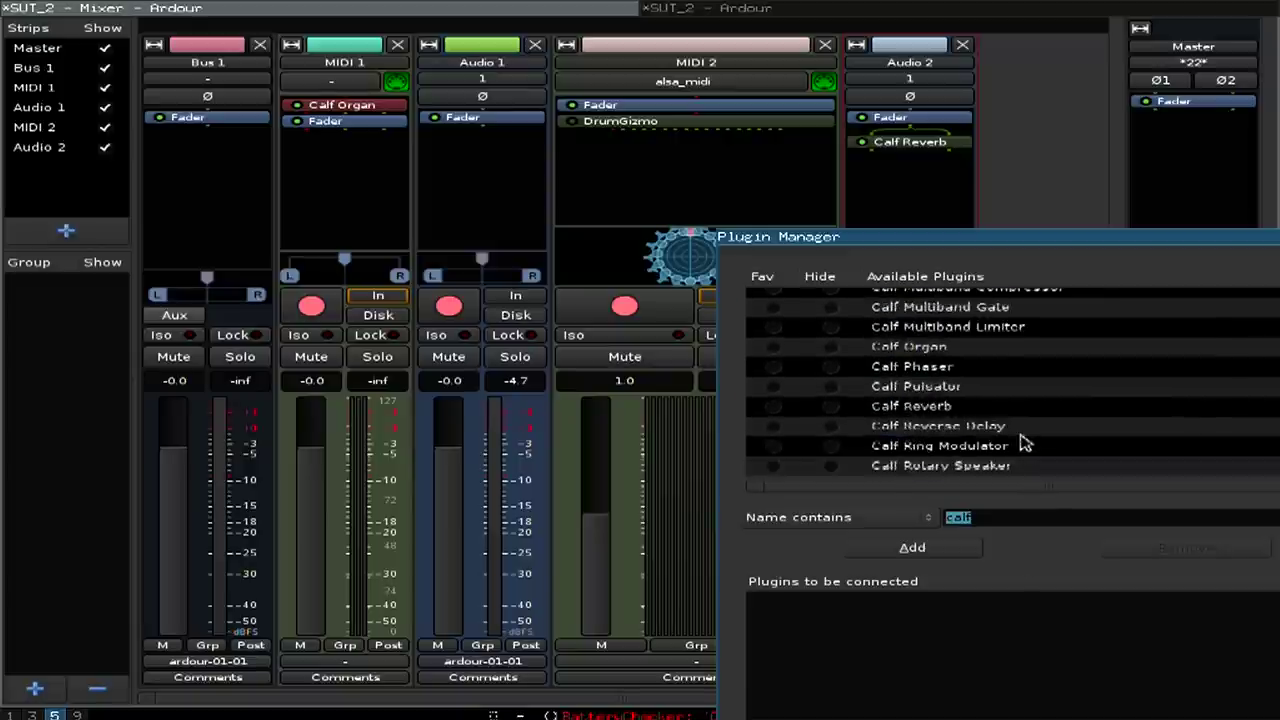
scroll(1022, 440, "up", 8)
left_click(1010, 430)
scroll(1008, 430, "up", 10)
left_click(1006, 416)
left_click(998, 342)
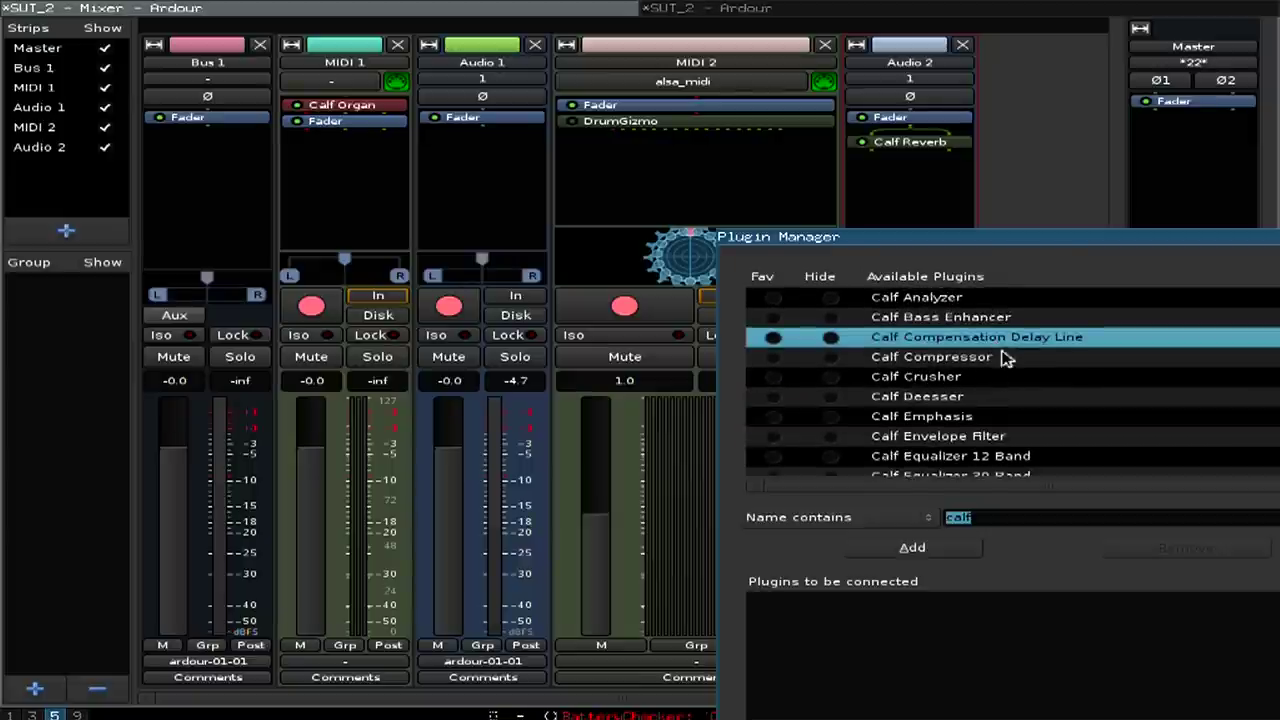
scroll(1000, 410, "down", 10)
left_click(988, 420)
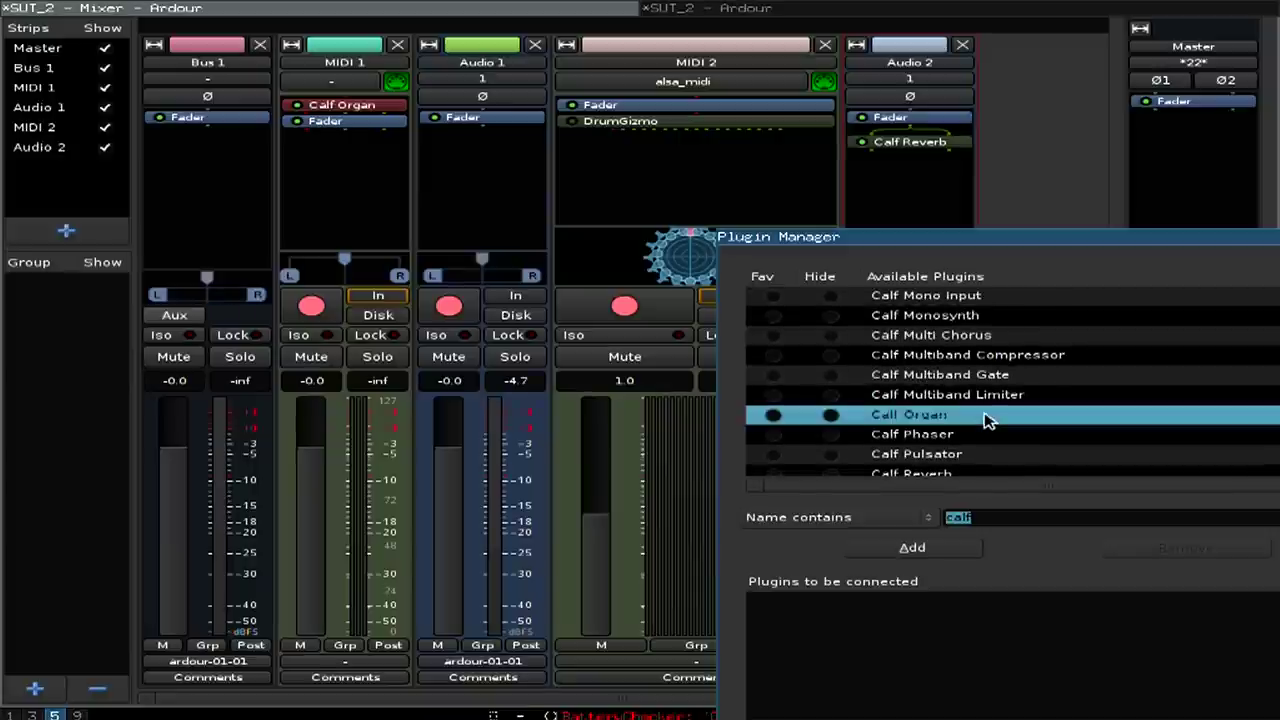
scroll(1060, 366, "up", 1)
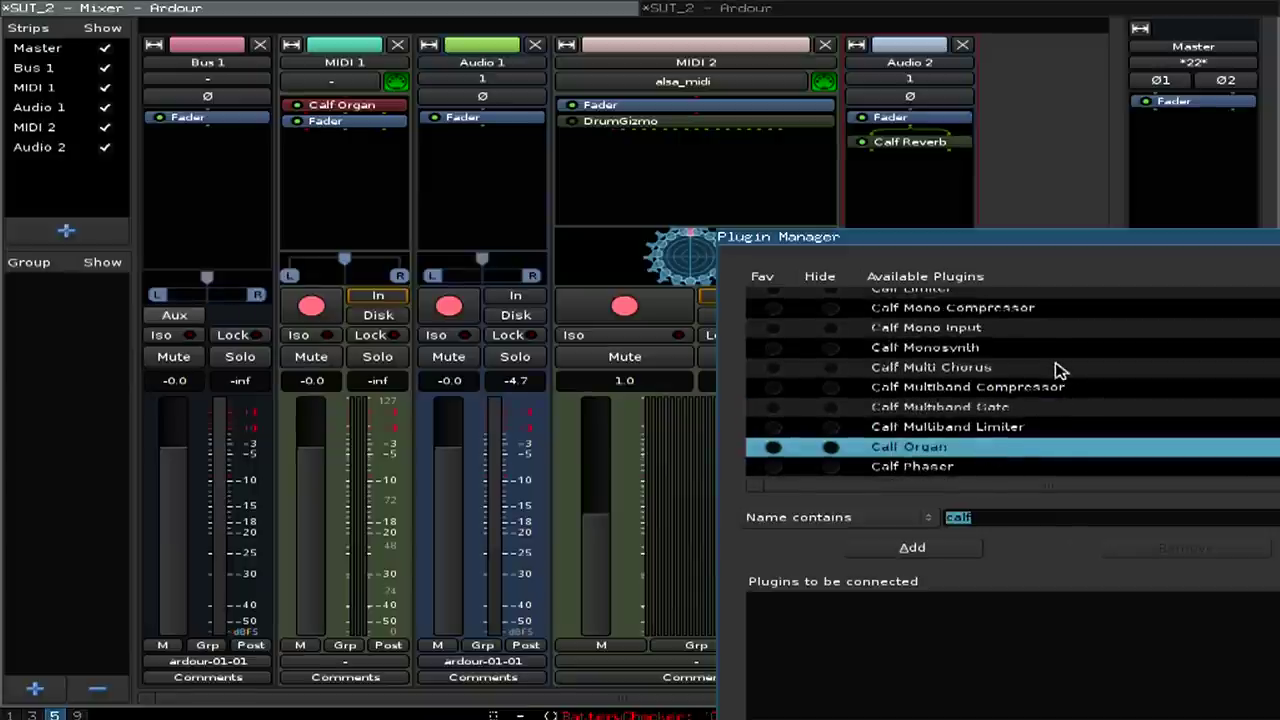
scroll(1043, 371, "up", 2)
Step: Filter the plugins by the name "compress" and insert Calf Compressor on Audio 2
left_click(997, 518)
key("BackSpace")
key("BackSpace")
key("BackSpace")
key("BackSpace")
type("cmp")
key("BackSpace")
key("BackSpace")
type("o")
type("ss")
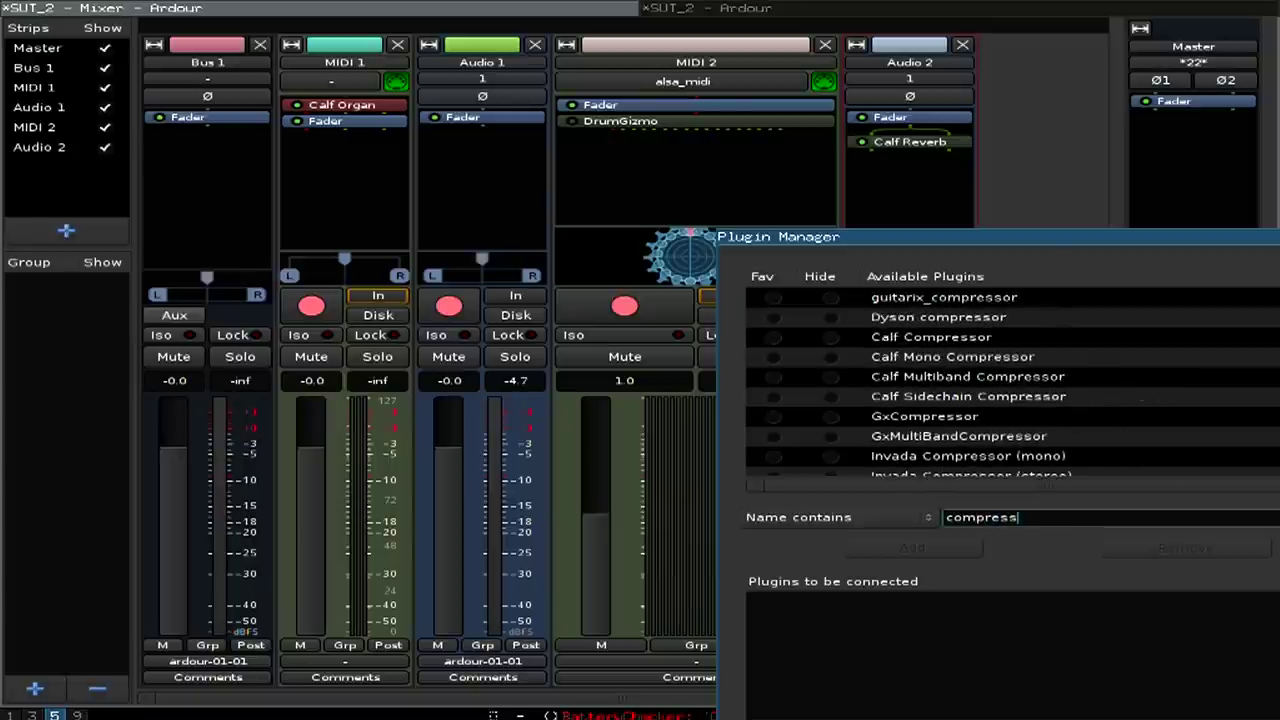
left_click(960, 336)
key("alt+a")
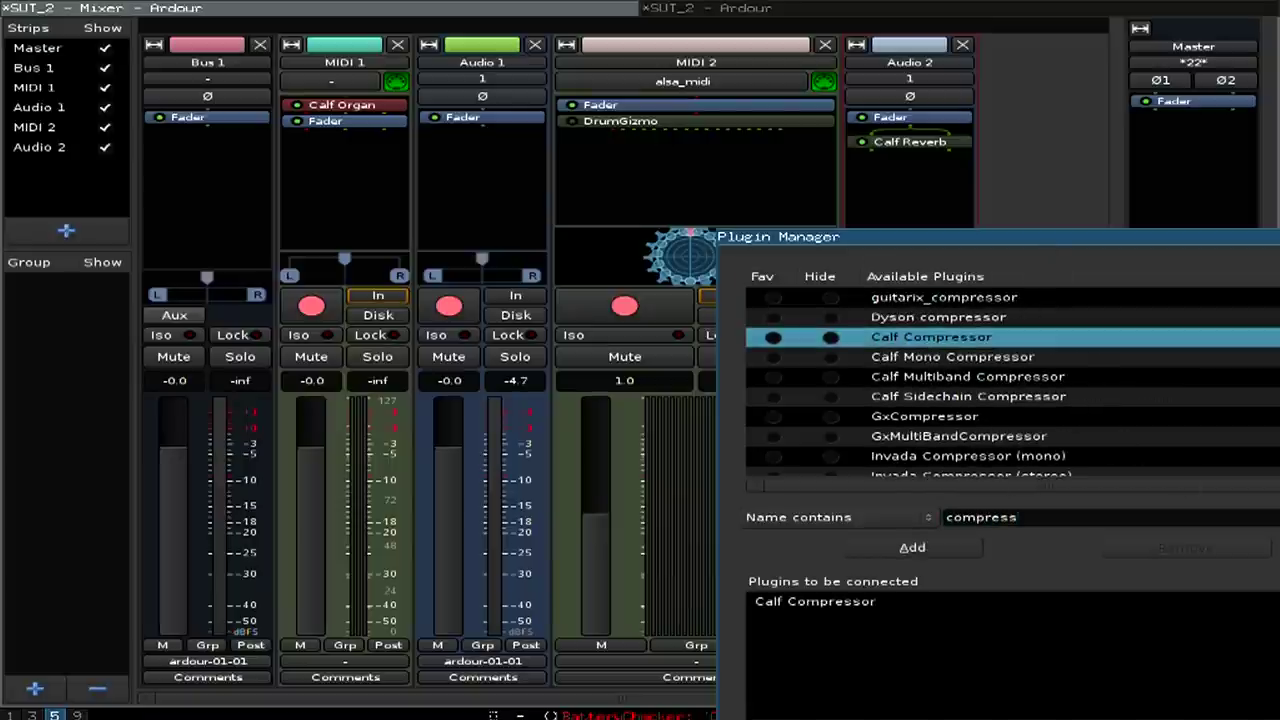
key("Return")
Step: Open Calf Compressor on Audio 2, try an infinite ratio, and set the knee to 18.1 dB and the ratio to about 3.3
double_click(925, 158)
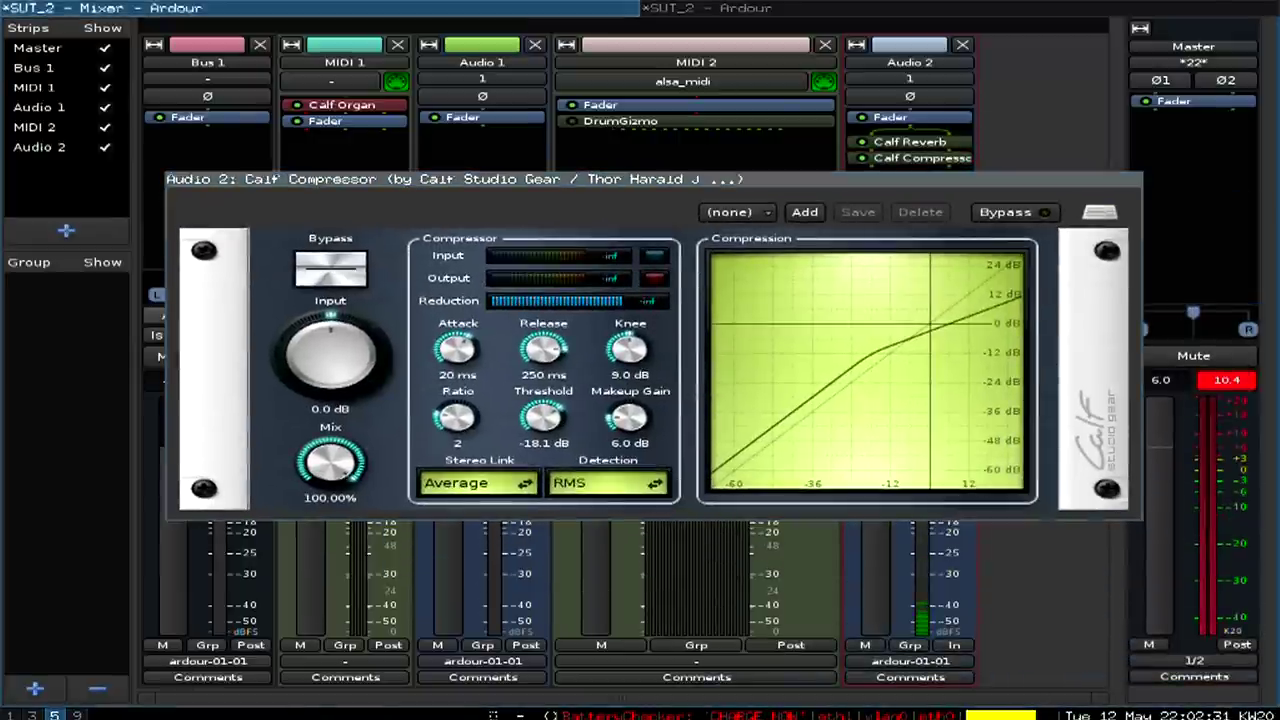
left_click_drag(882, 193, 853, 133)
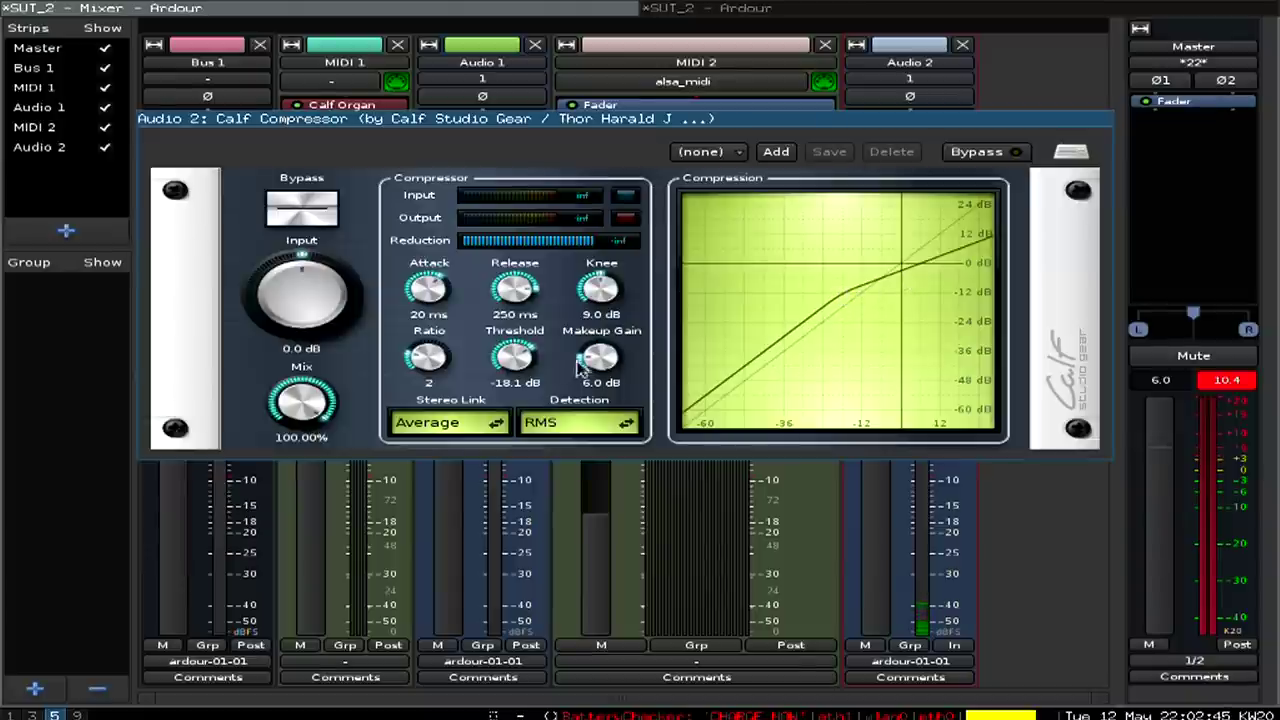
left_click_drag(443, 362, 565, 12)
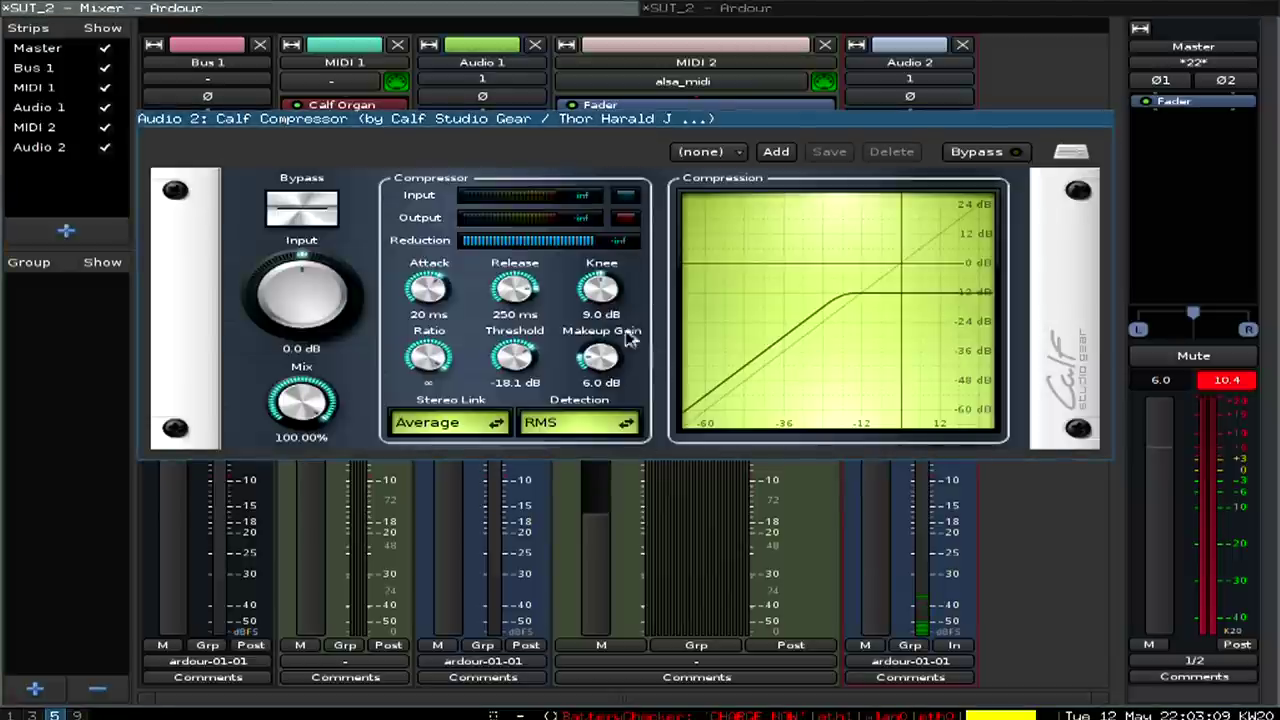
left_click_drag(617, 303, 680, 163)
left_click_drag(452, 378, 456, 500)
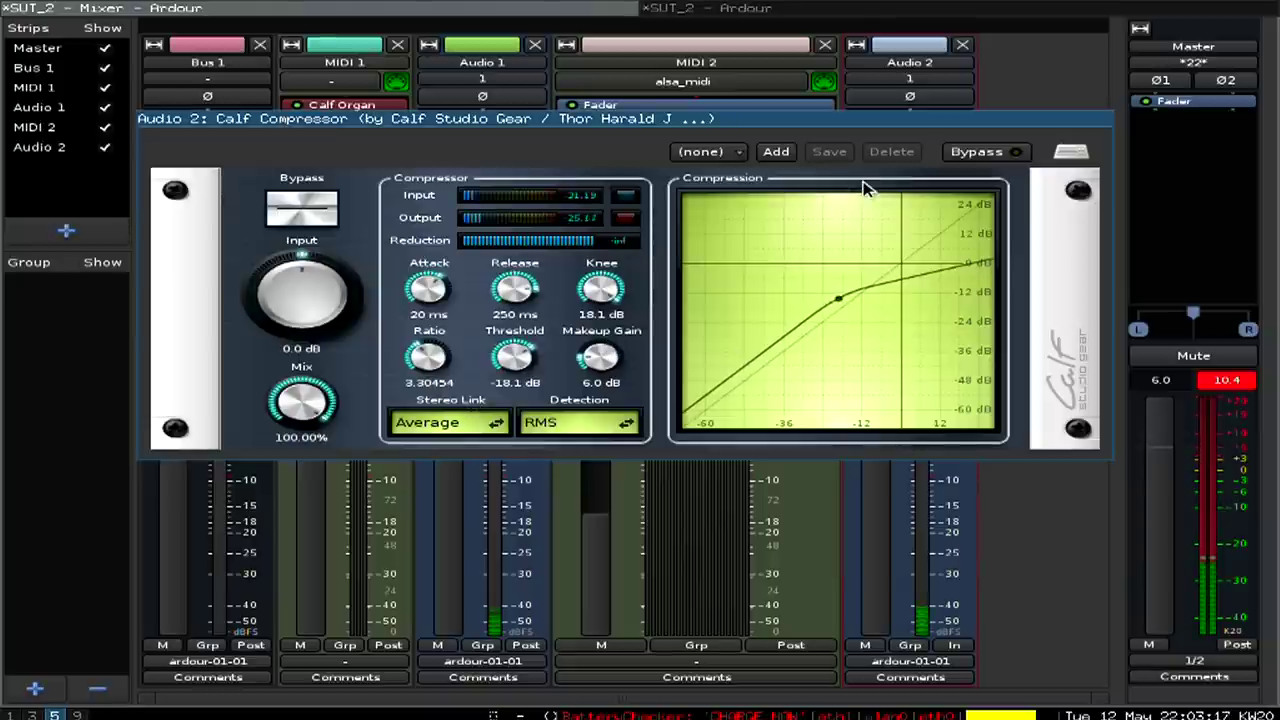
Step: Move the Calf Compressor window clear of the channel controls, unmute Audio 2, and play the compressed mix before stopping playback
left_click_drag(1056, 146, 910, 405)
left_click(880, 357)
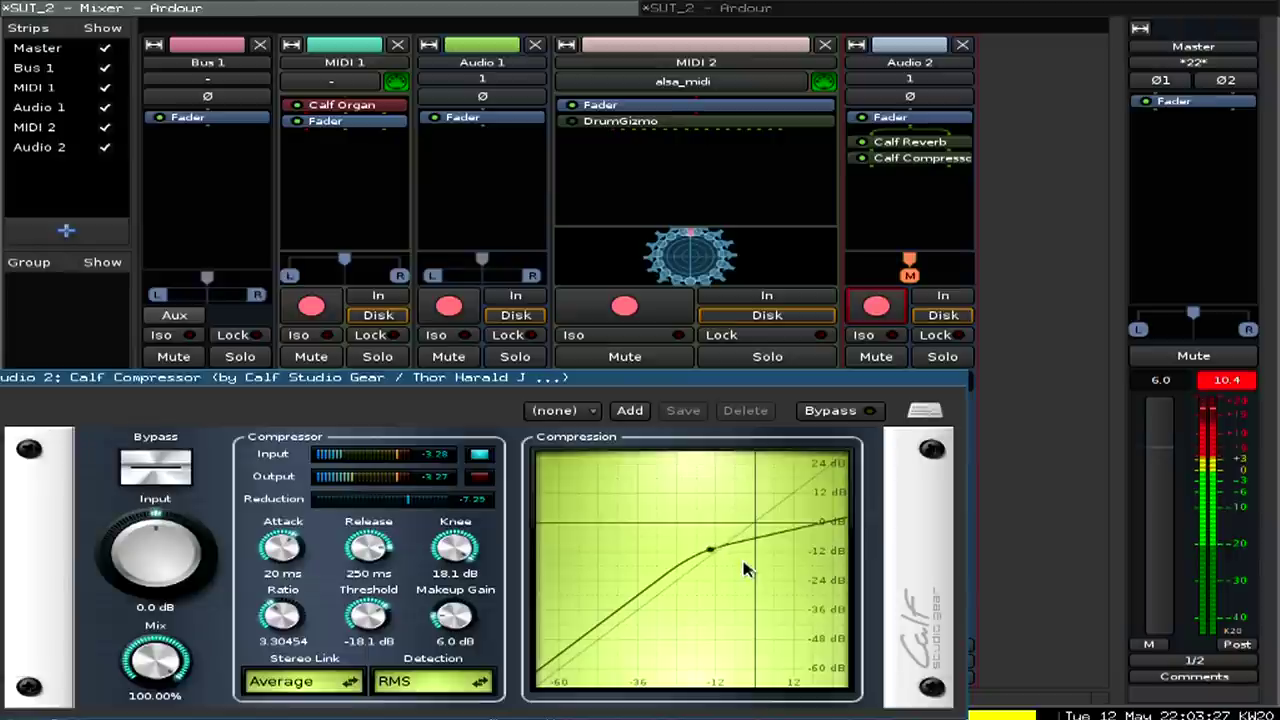
key("space")
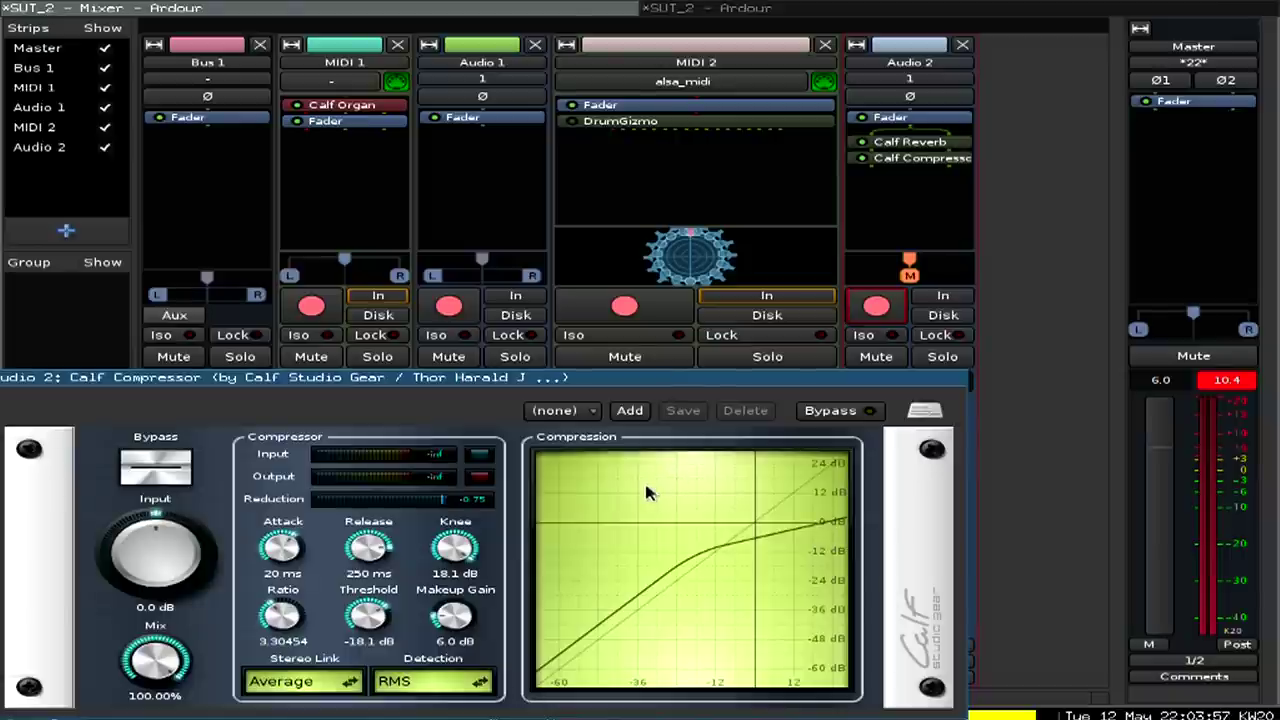
Step: Add a new bus directly before the Audio 2 track
left_click(957, 278)
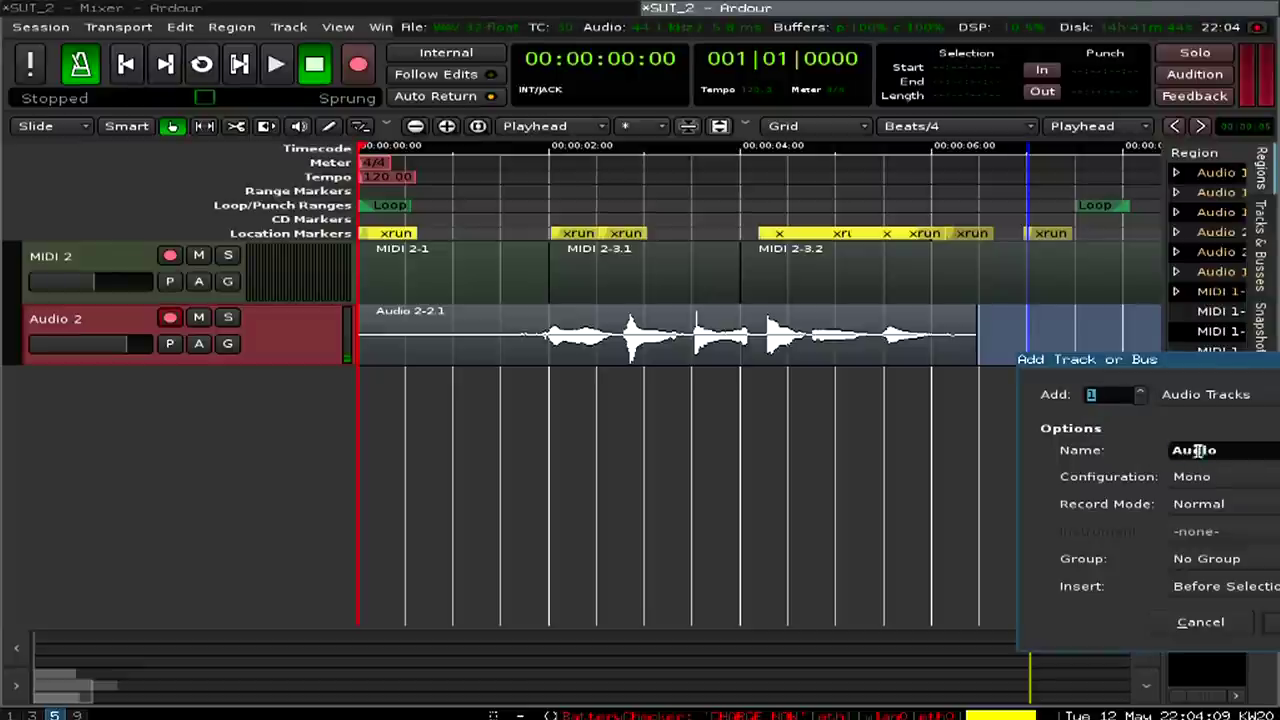
left_click(1245, 394)
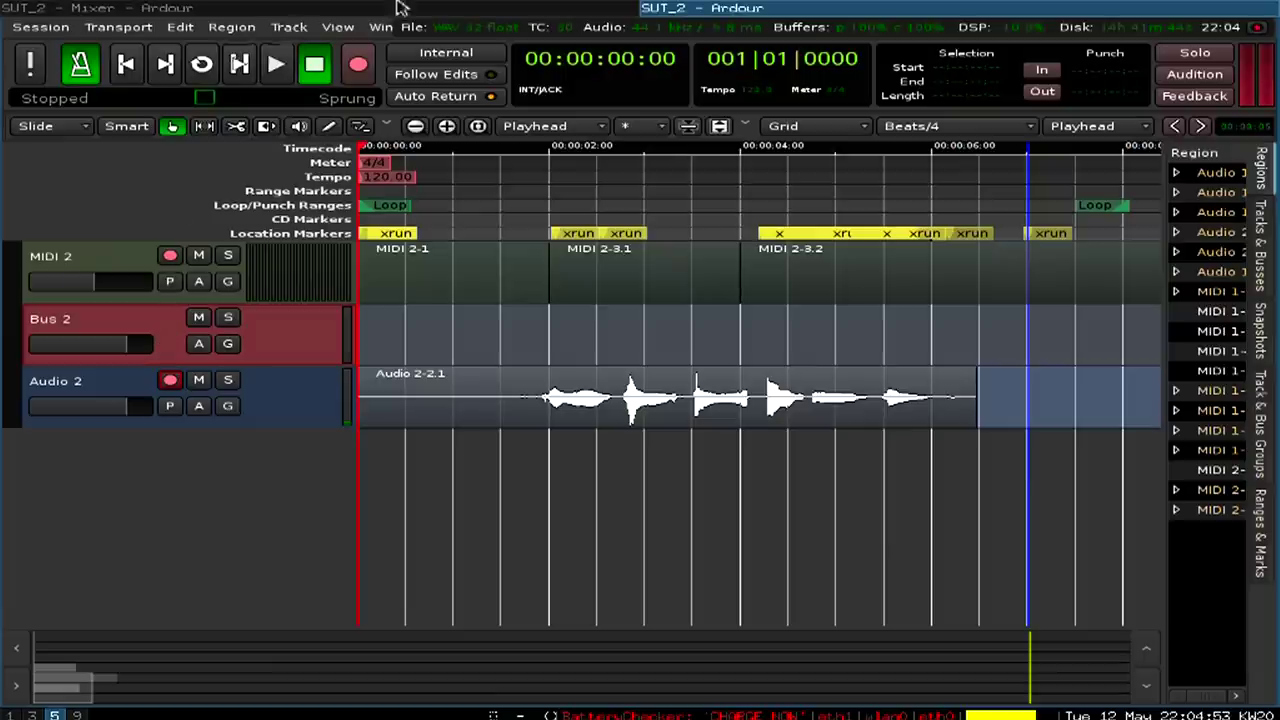
Step: Open the output routing grid of Bus 2 in the mixer, examine its connections, and close it
left_click(380, 8)
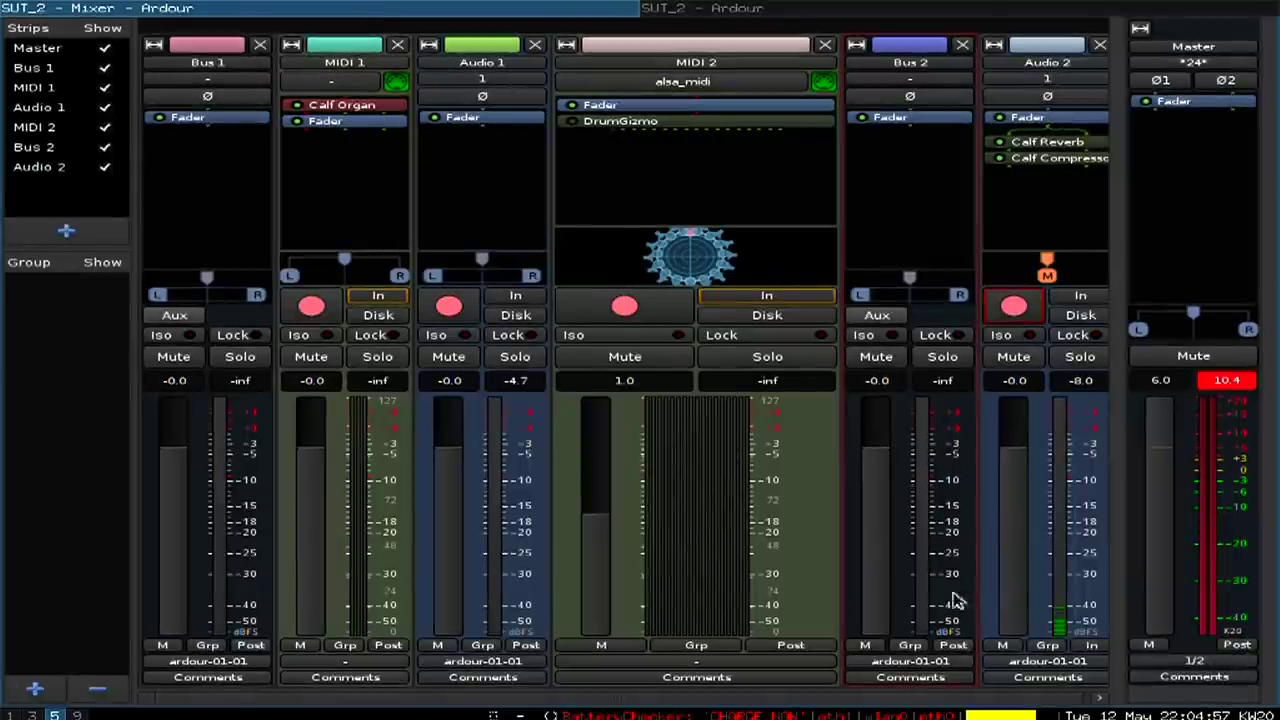
left_click(910, 663)
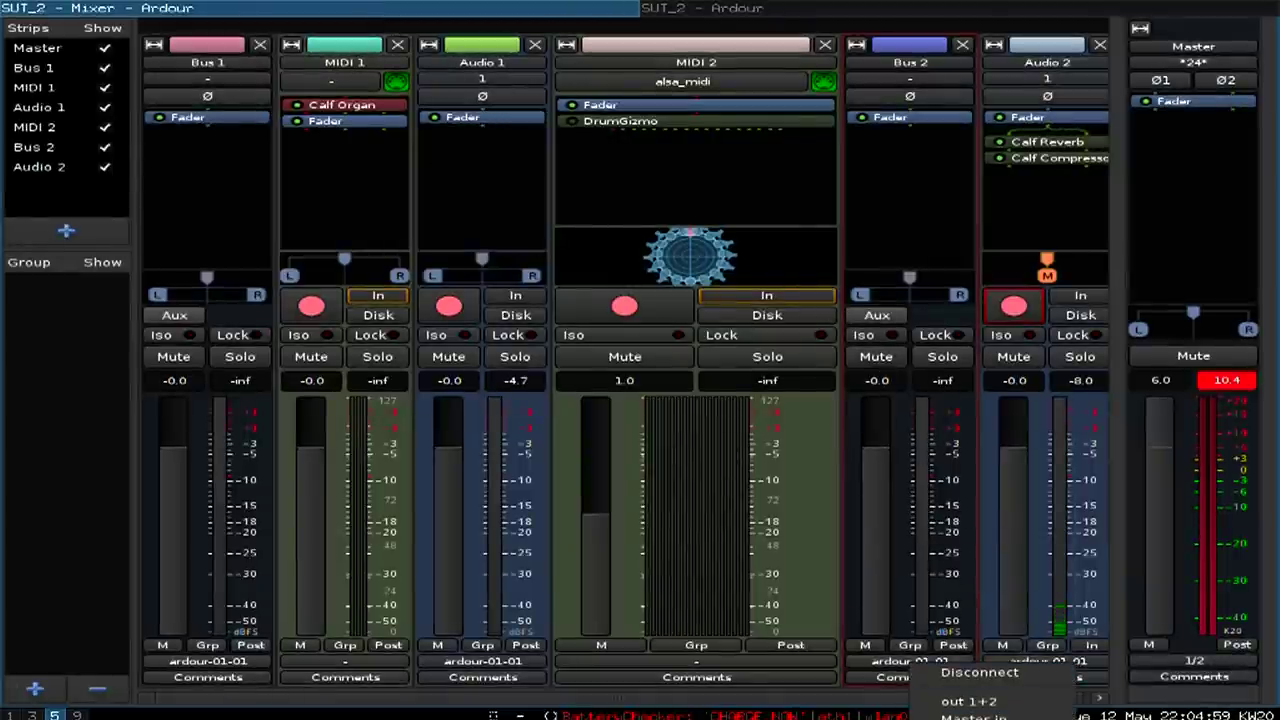
left_click(975, 716)
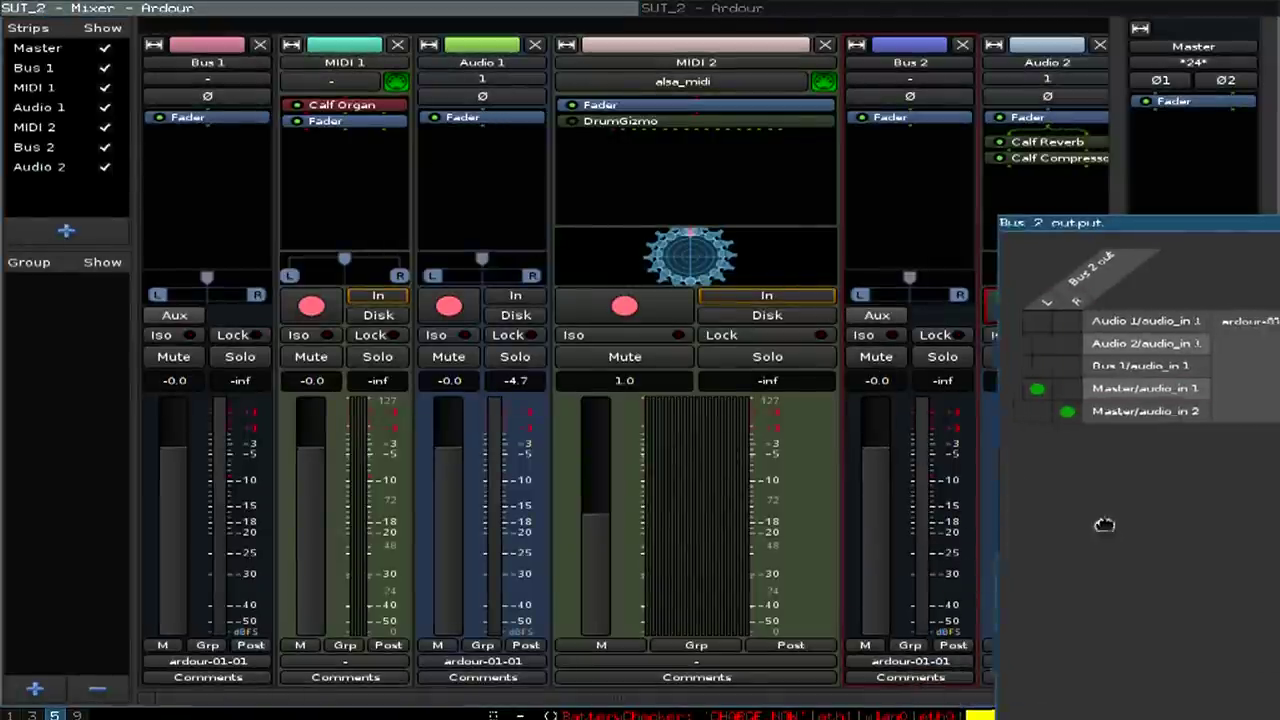
left_click_drag(1114, 528, 365, 395)
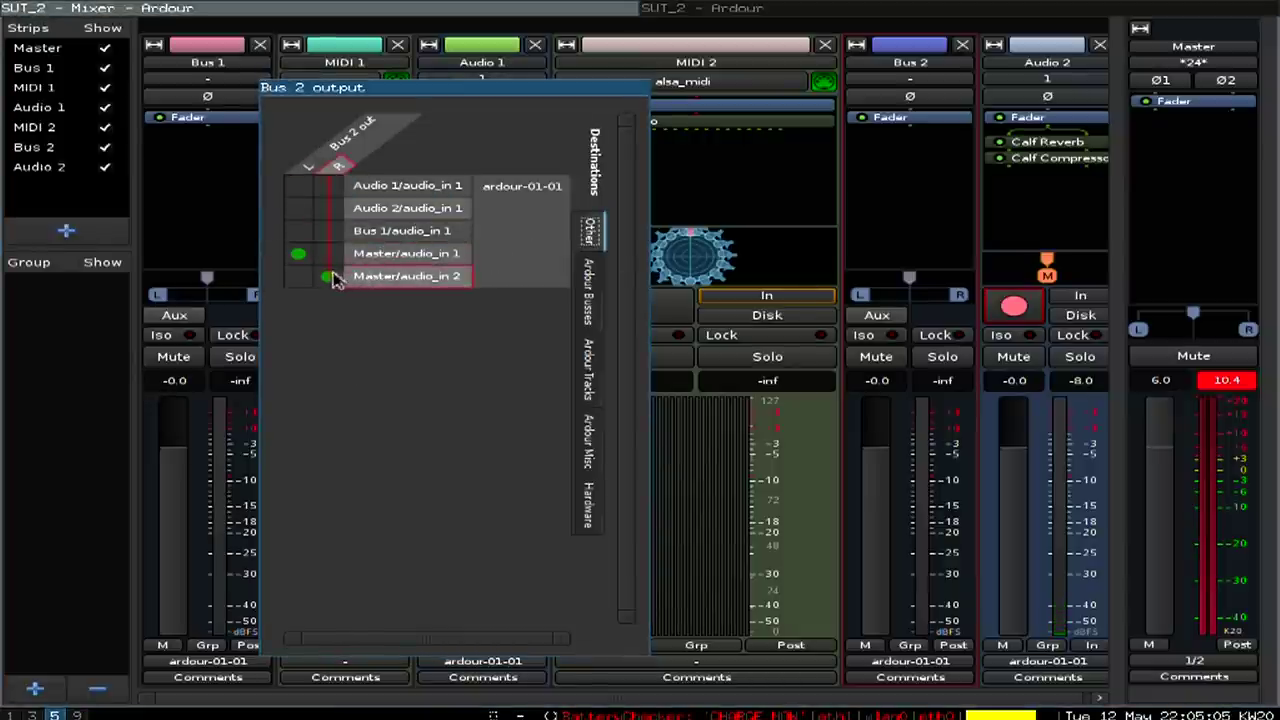
key("Escape")
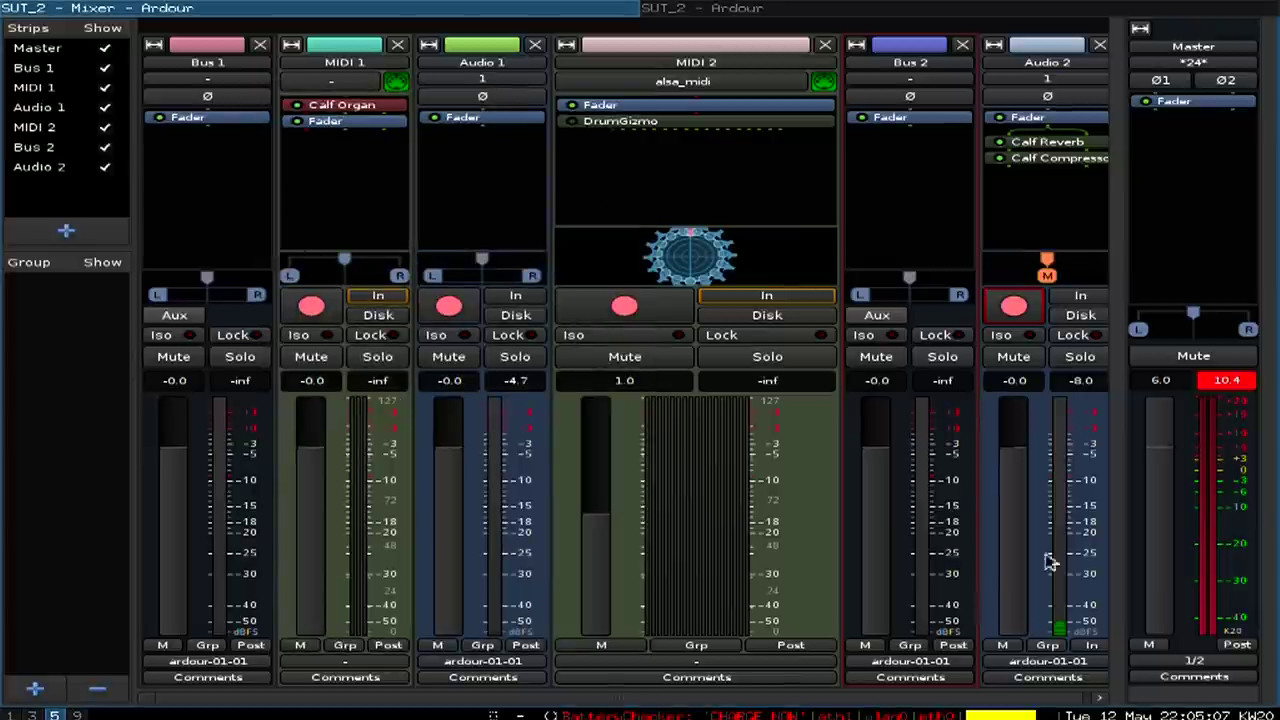
Step: Open the output routing window of Audio 2 and move it over the mixer strips
left_click(1082, 661)
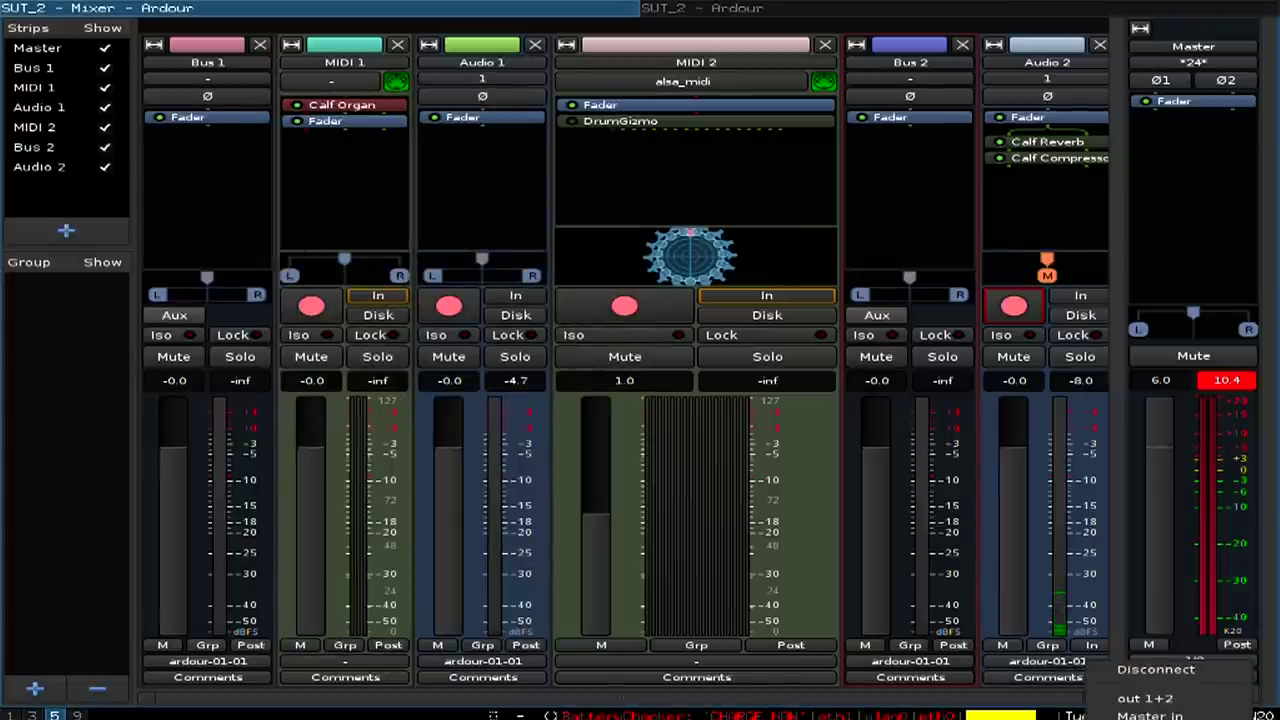
left_click(1150, 716)
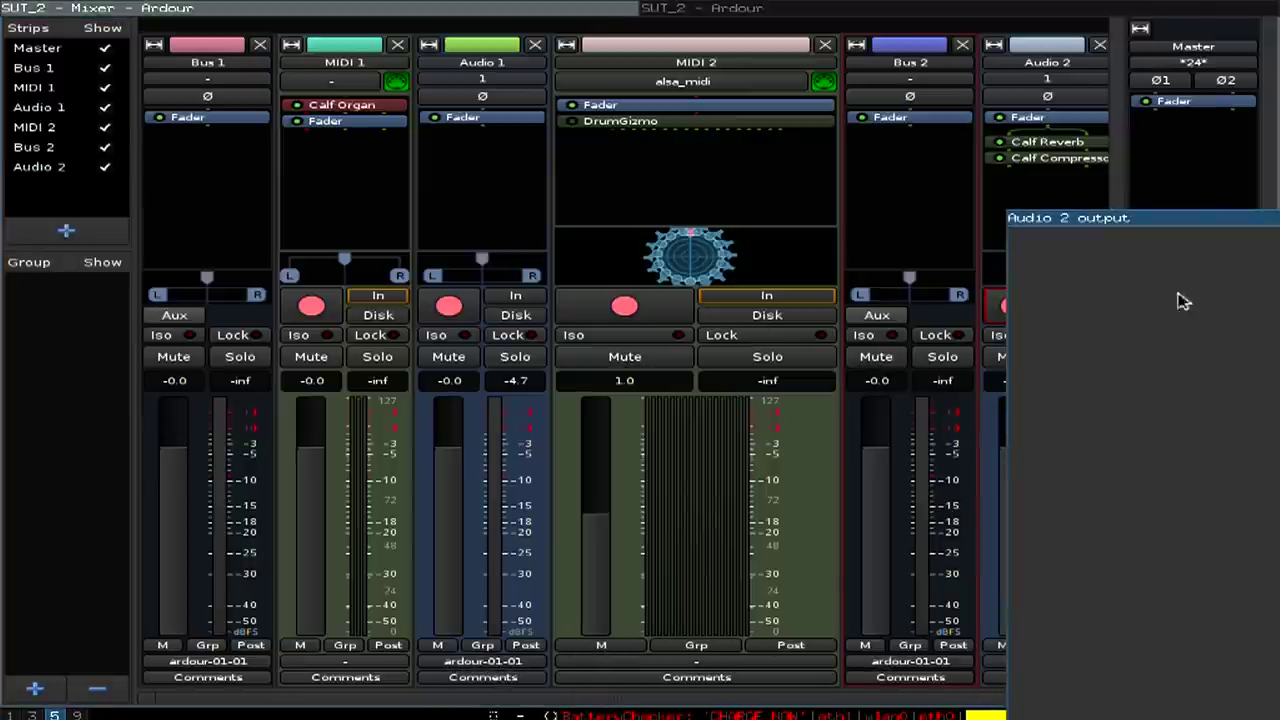
left_click_drag(1199, 218, 858, 148)
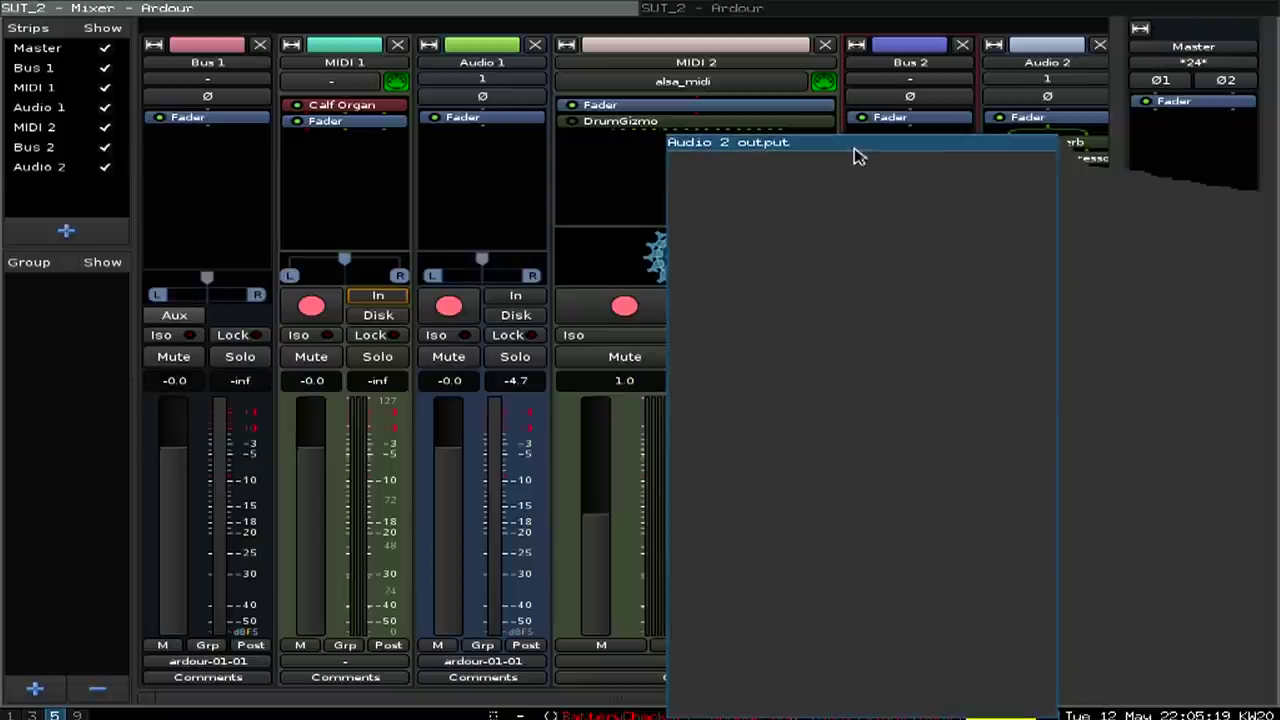
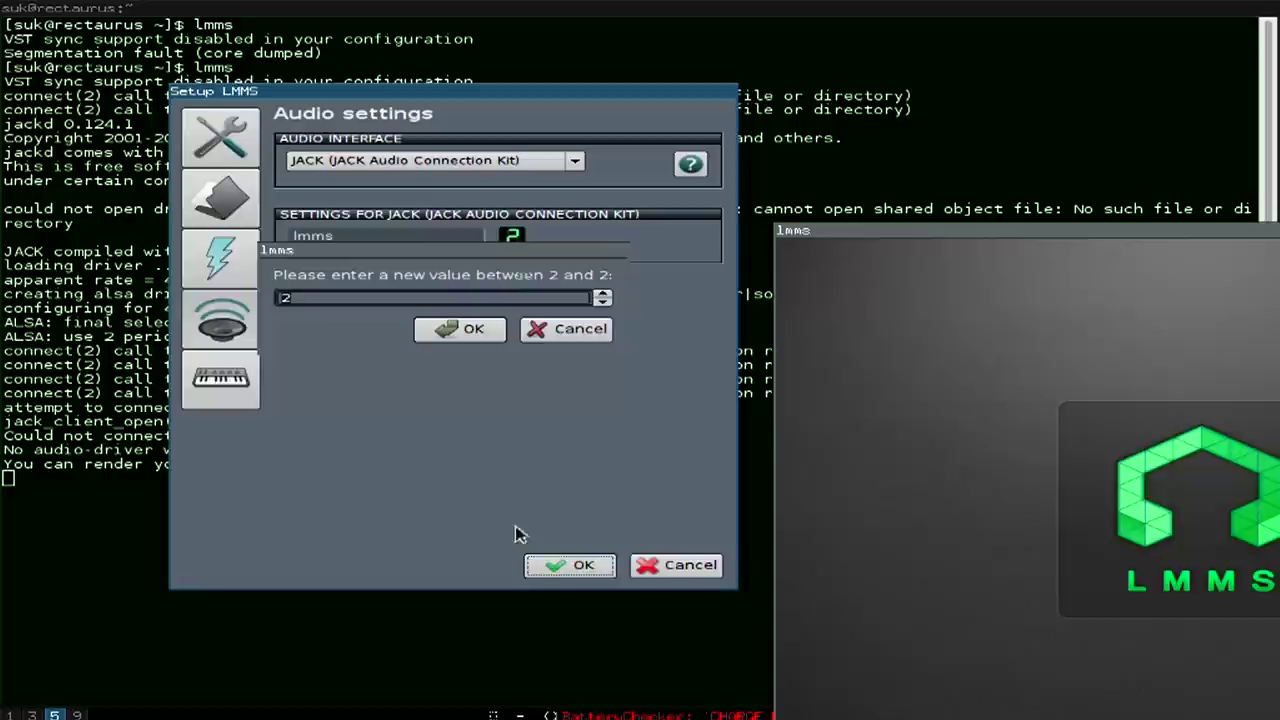
Step: Switch to LMMS and cancel the JACK channel count entry in its audio settings
left_click(593, 340)
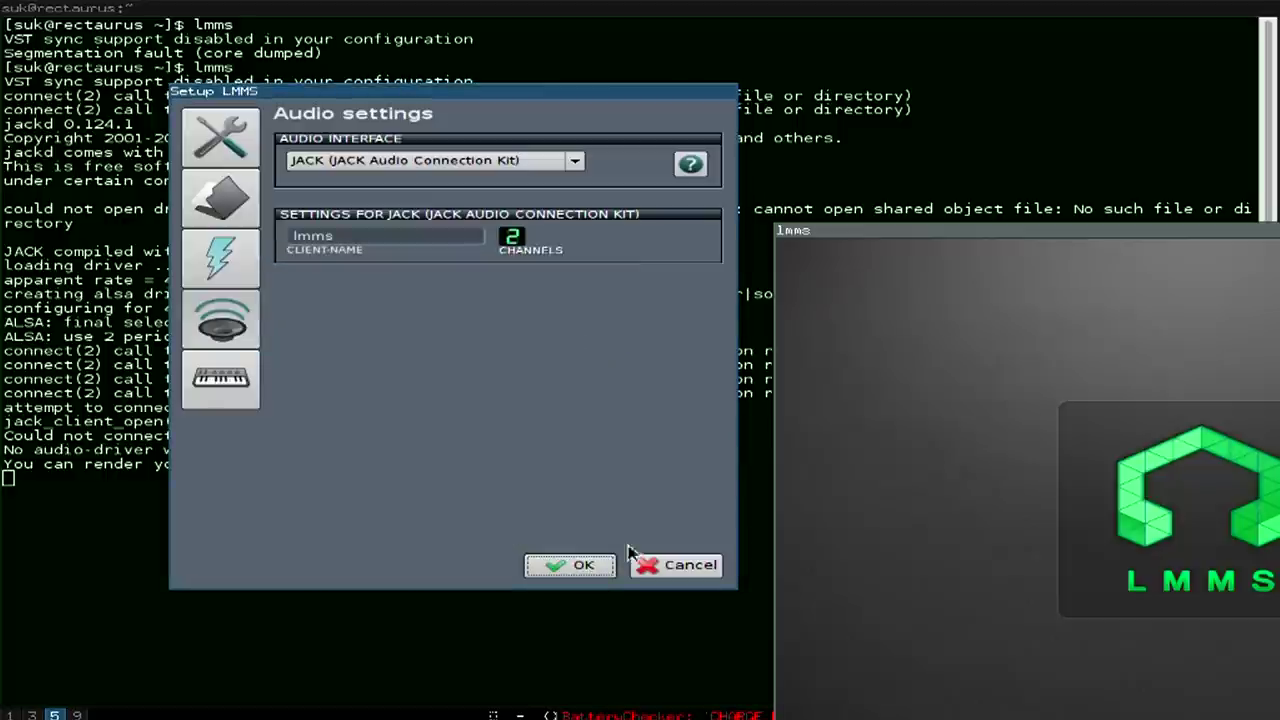
Step: Accept the JACK audio interface settings, then close LMMS and launch it again
left_click(575, 565)
left_click(1180, 488)
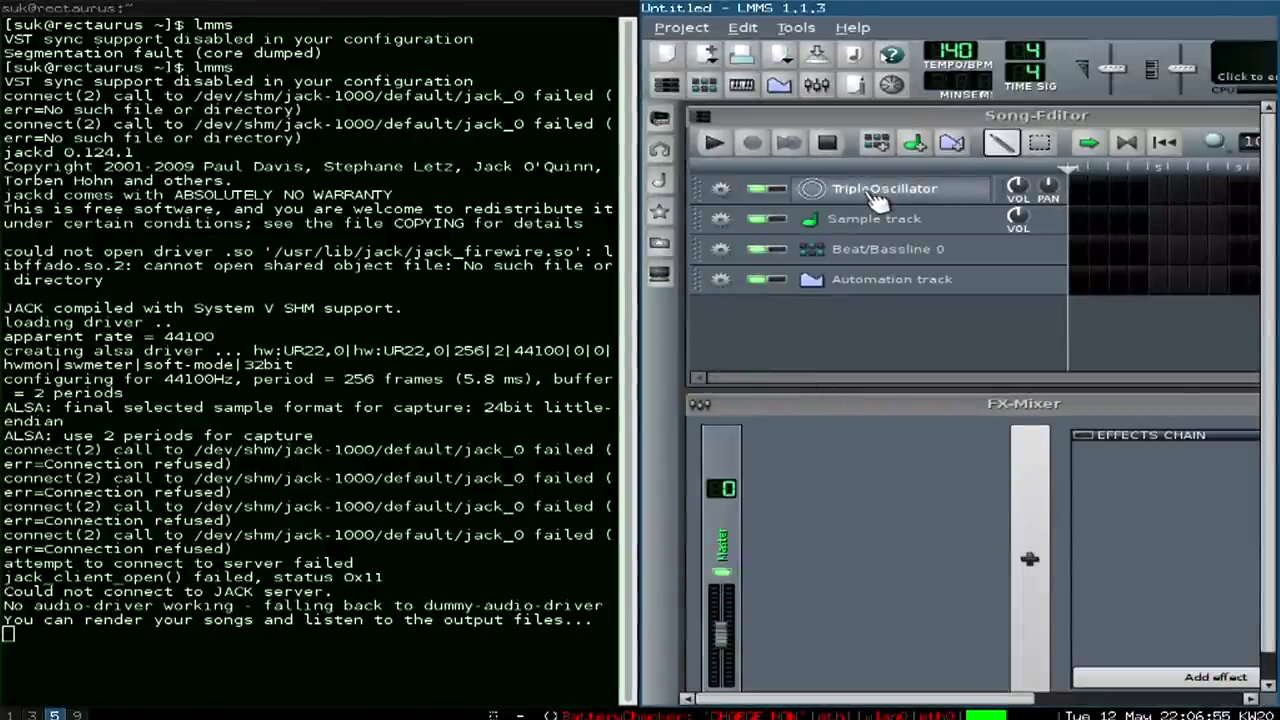
key("ctrl+q")
key("alt+F2")
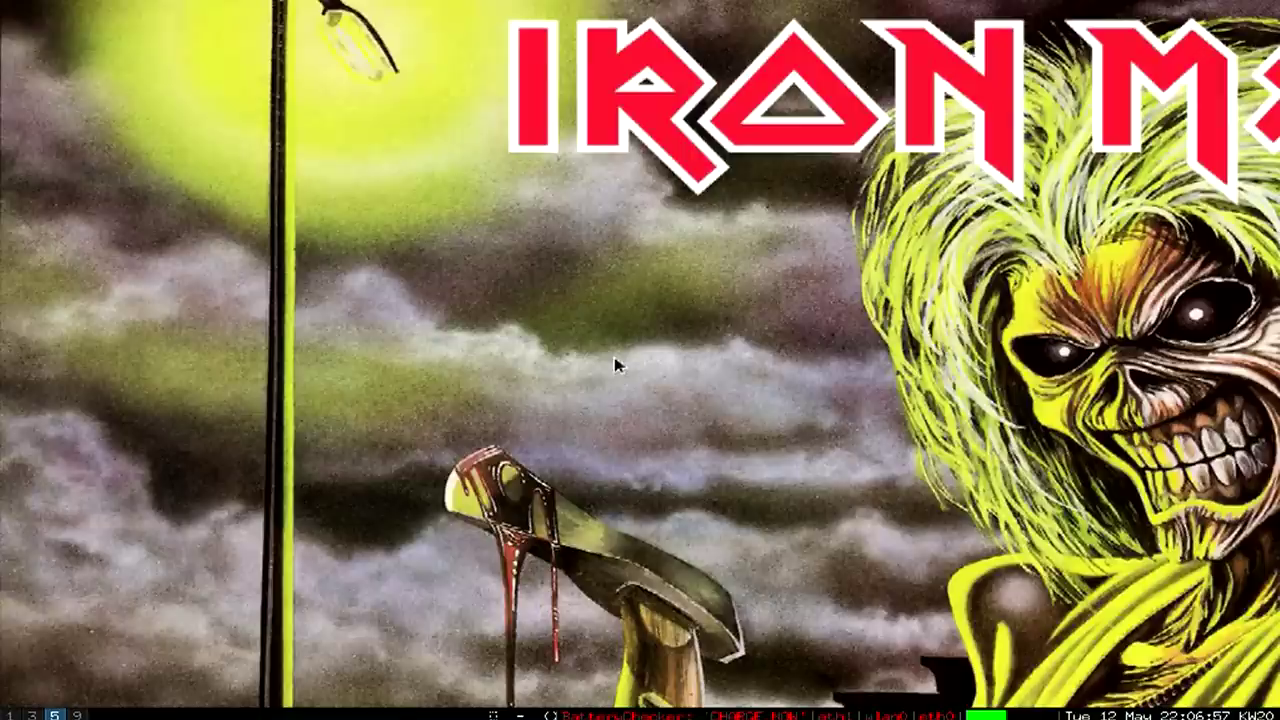
key("Return")
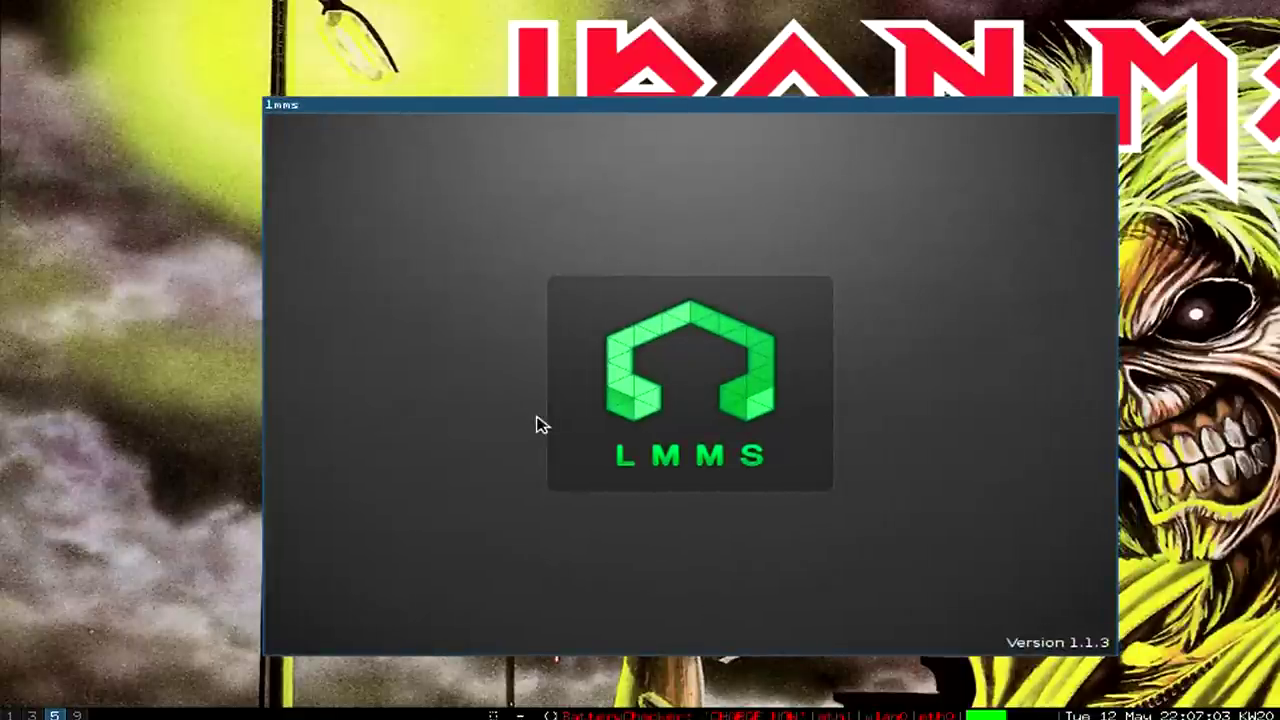
Step: Start the JACK server in JACK Audio Connection Kit and return to LMMS
key("alt+3")
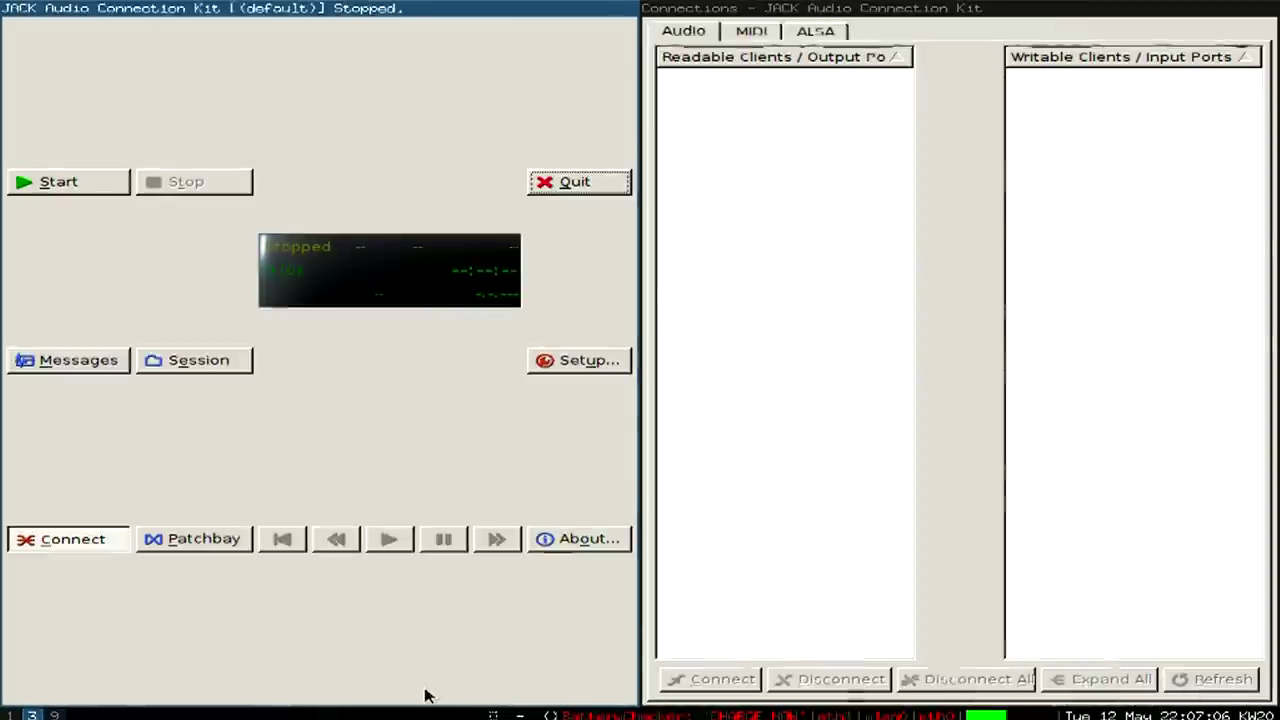
left_click(83, 192)
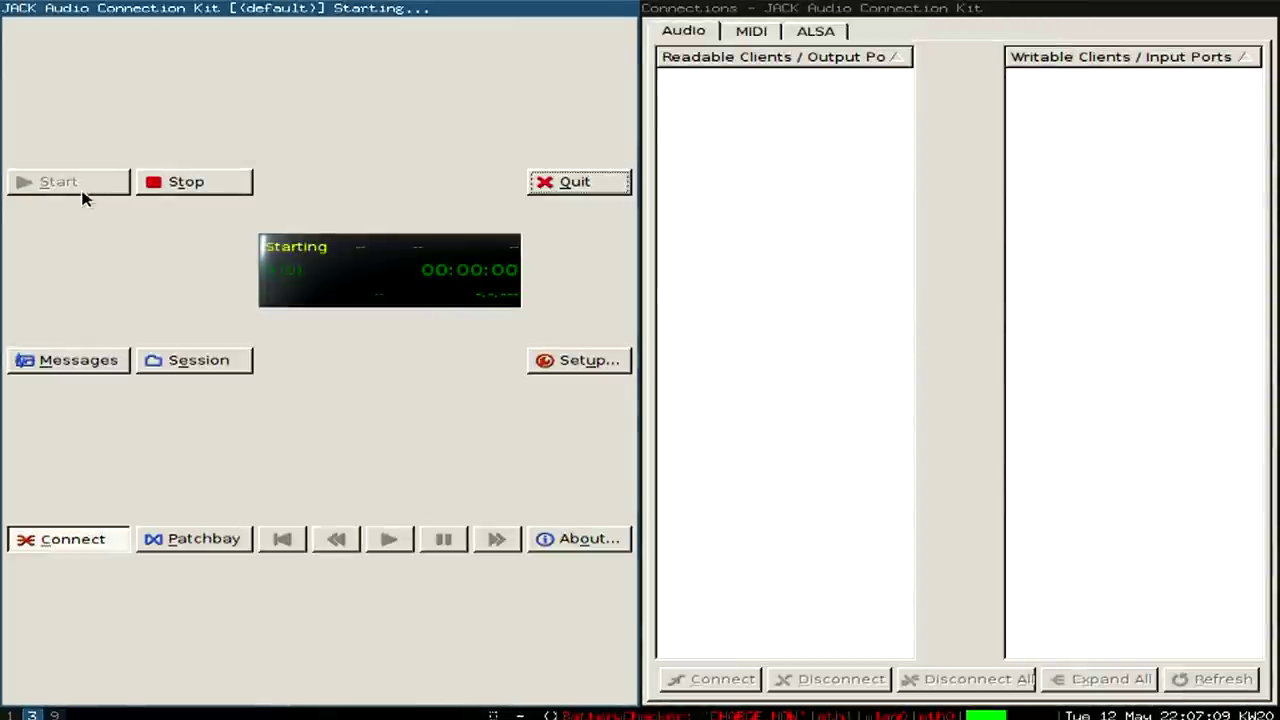
key("alt+5")
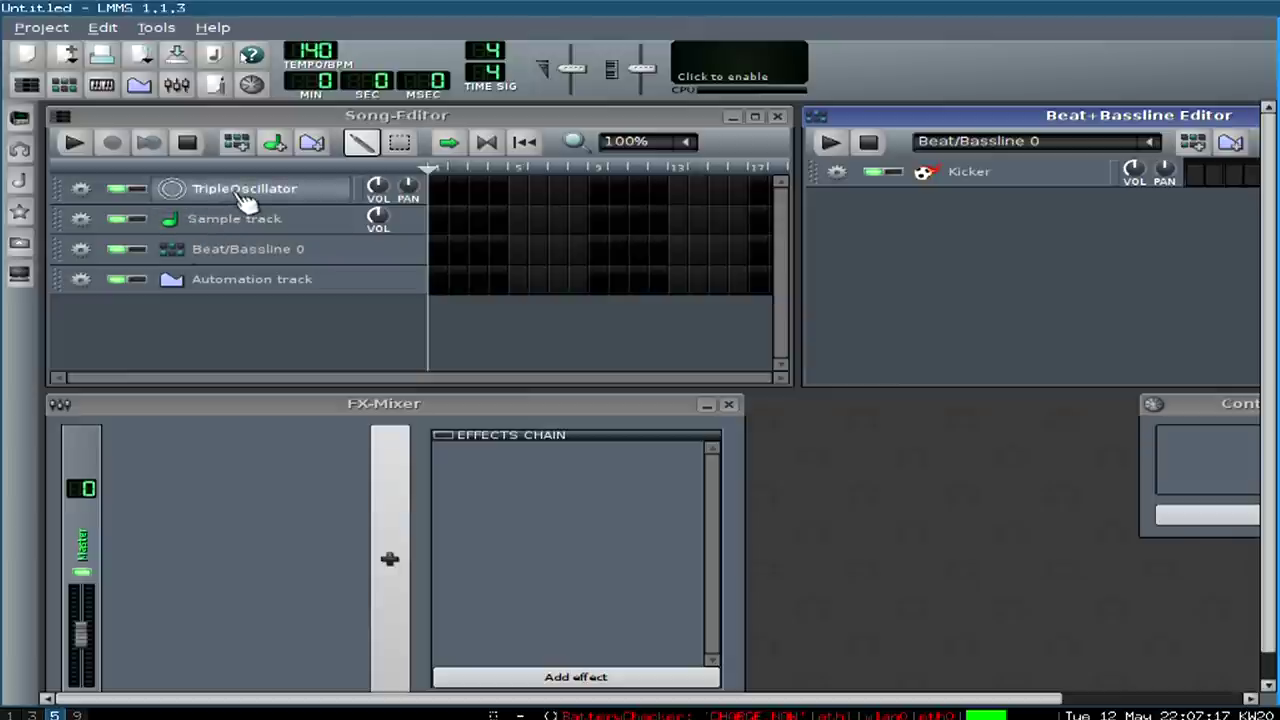
Step: Load the Monstro preset HorrorLead onto the TripleOscillator track and dismiss the JACK client notice
left_click(19, 150)
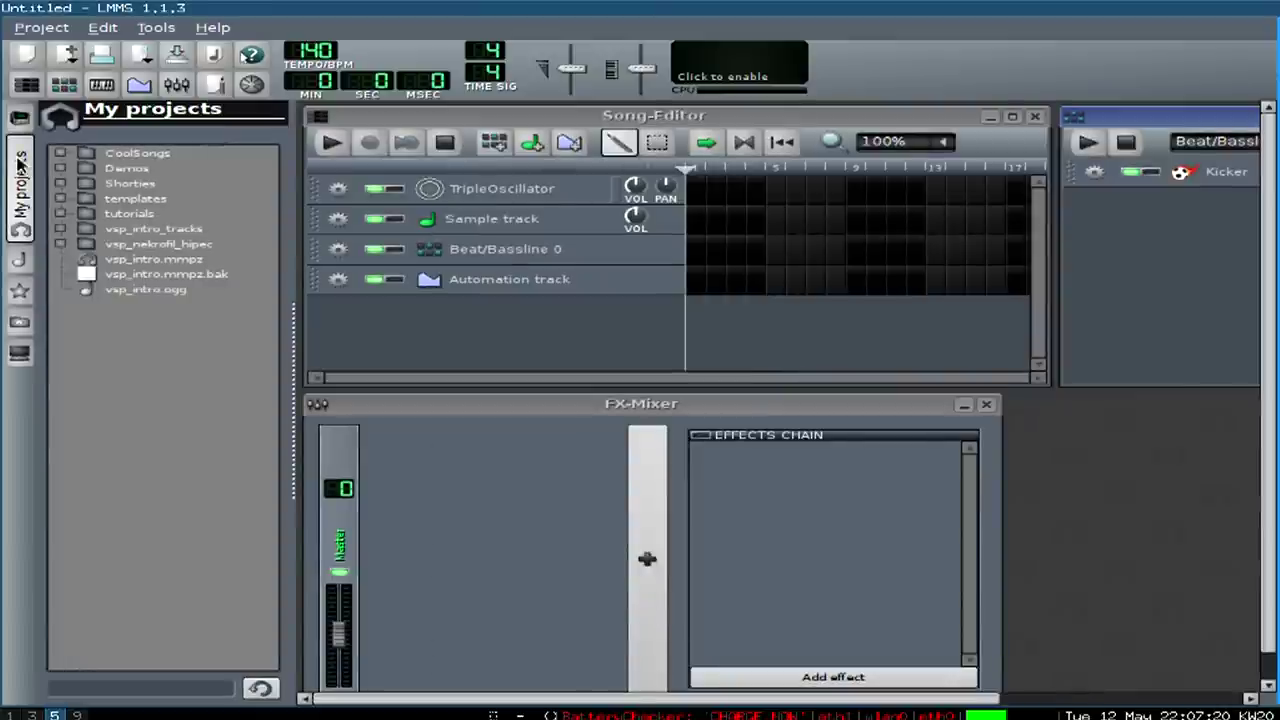
left_click(19, 290)
left_click(58, 214)
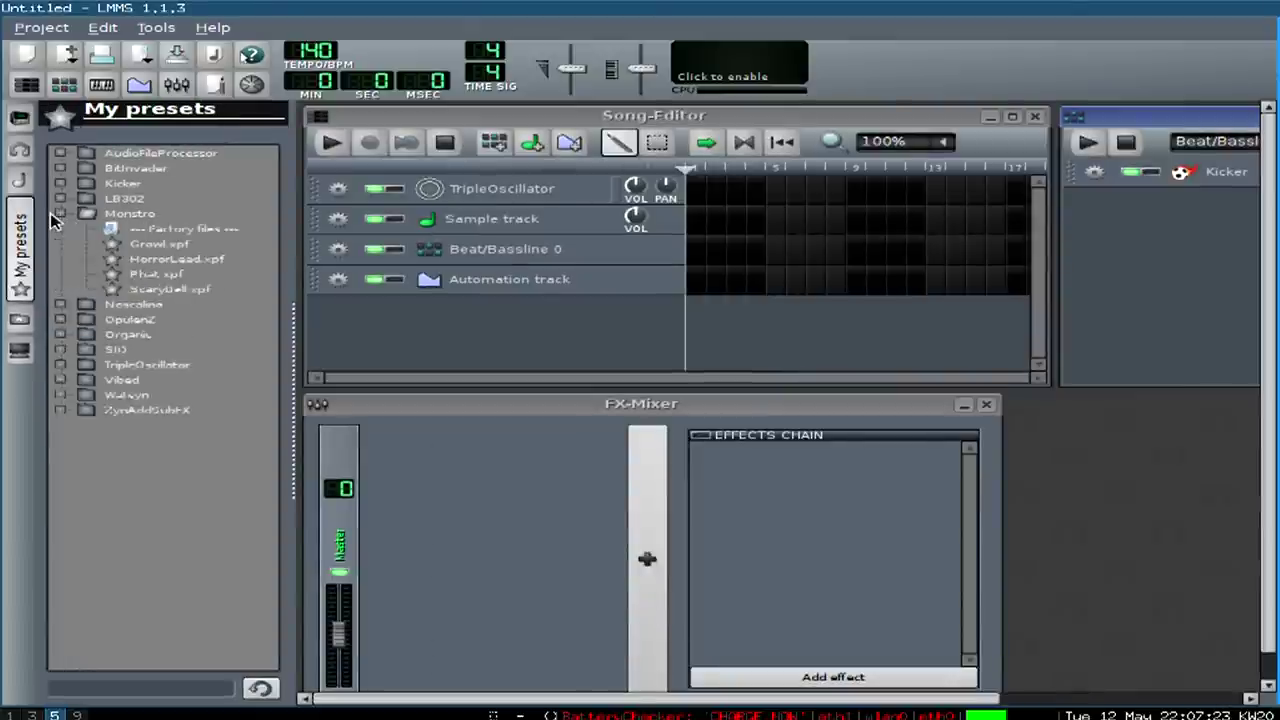
left_click(188, 262)
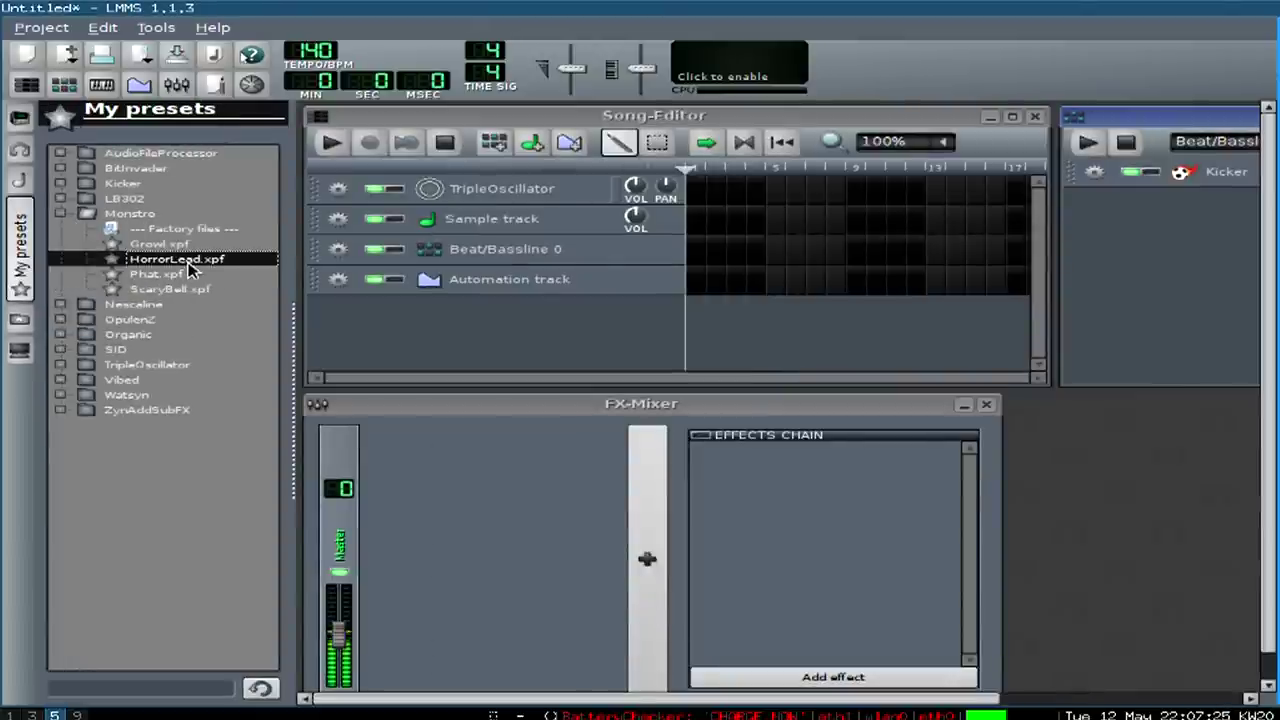
left_click_drag(187, 264, 490, 189)
left_click(640, 356)
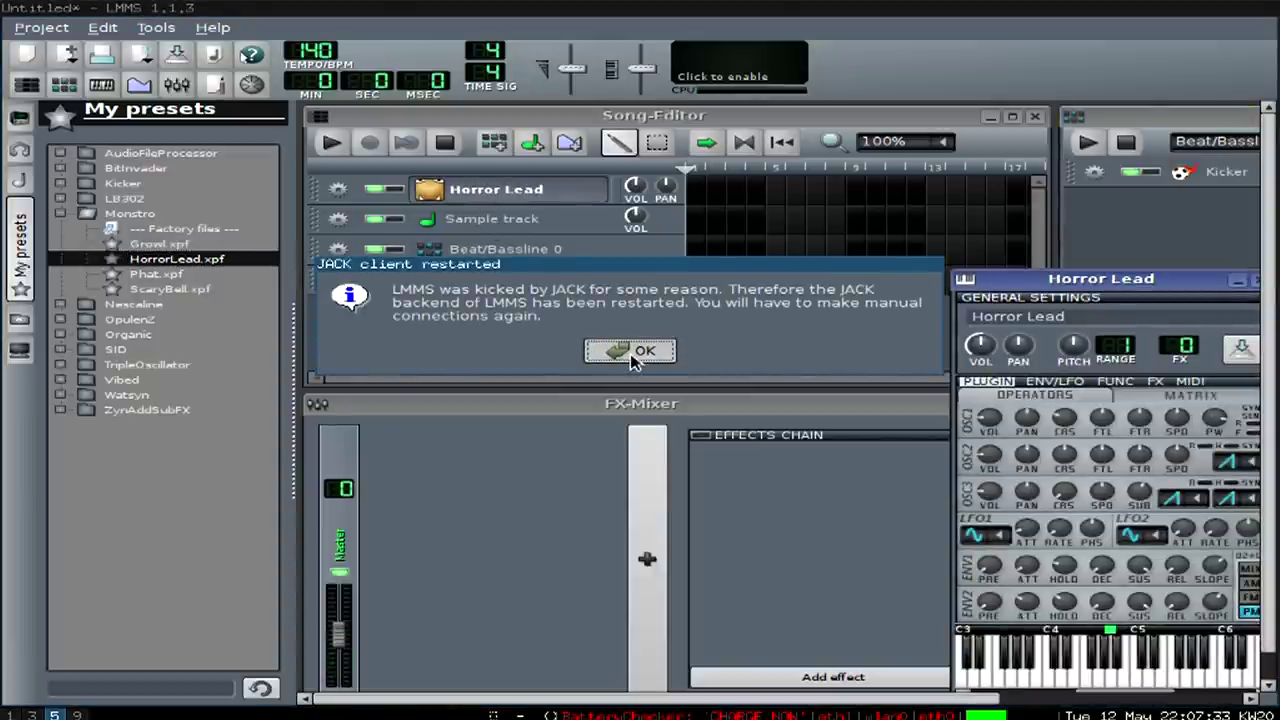
left_click(632, 360)
Step: Audition a note on Horror Lead, move its instrument window over the Song-Editor, and set the track's MIDI input to GarageKey mini MIDI 1
left_click(1030, 675)
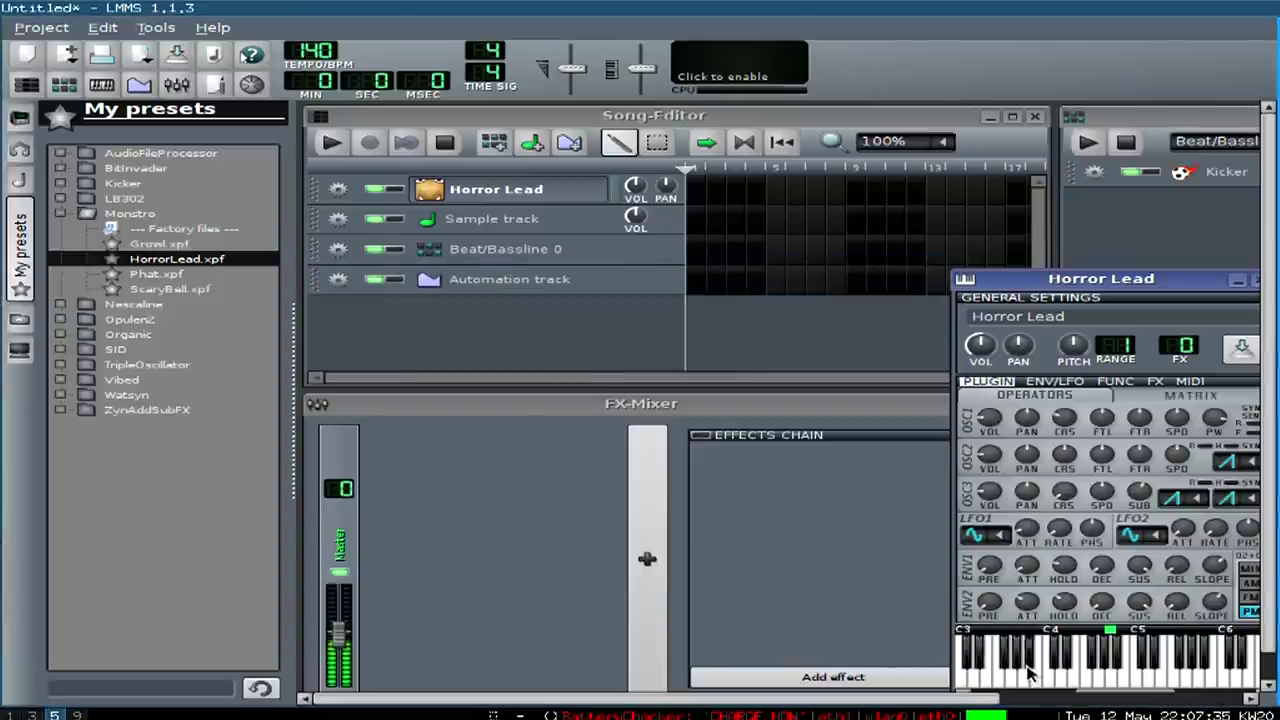
left_click_drag(1066, 290, 833, 207)
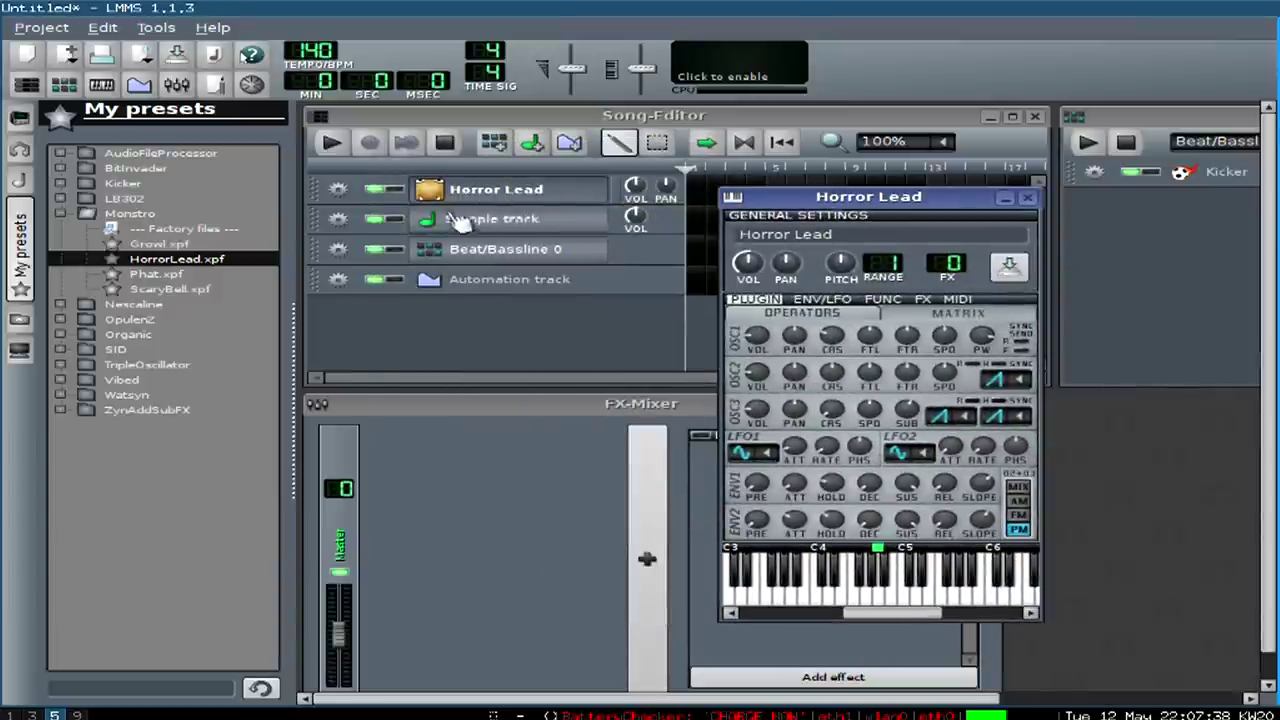
left_click(337, 192)
mouse_move(352, 284)
mouse_move(577, 285)
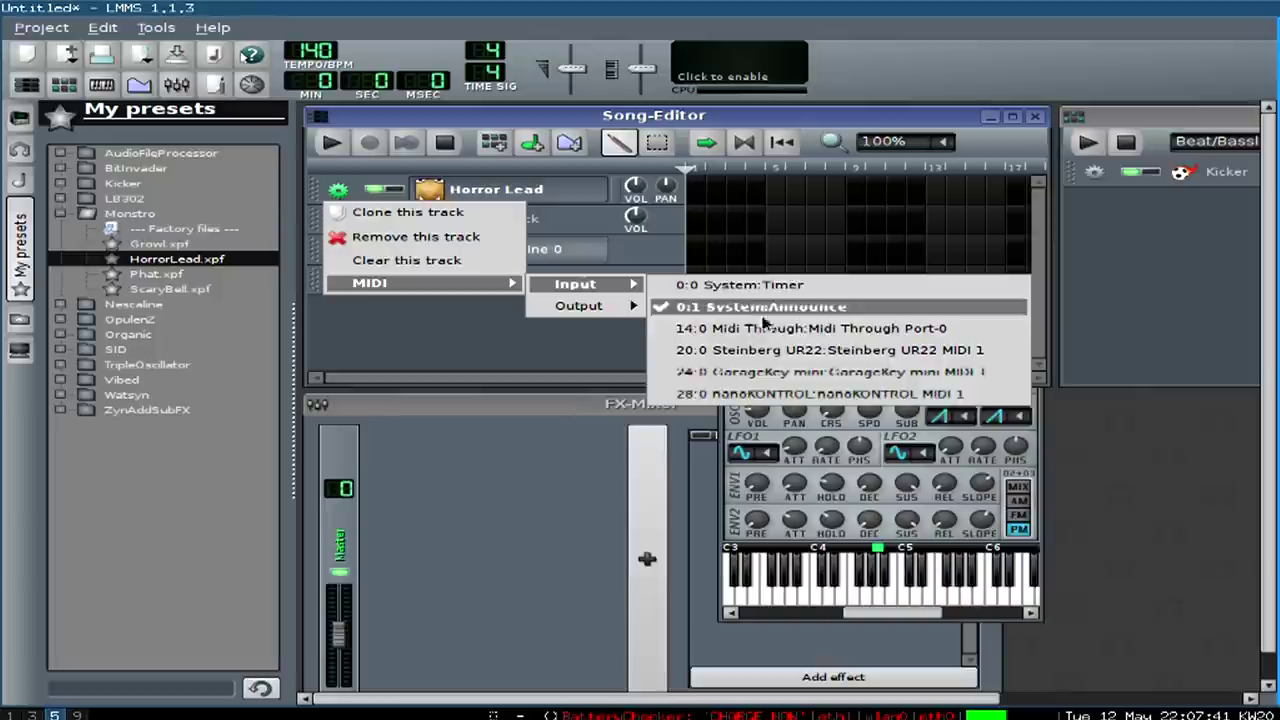
left_click(845, 373)
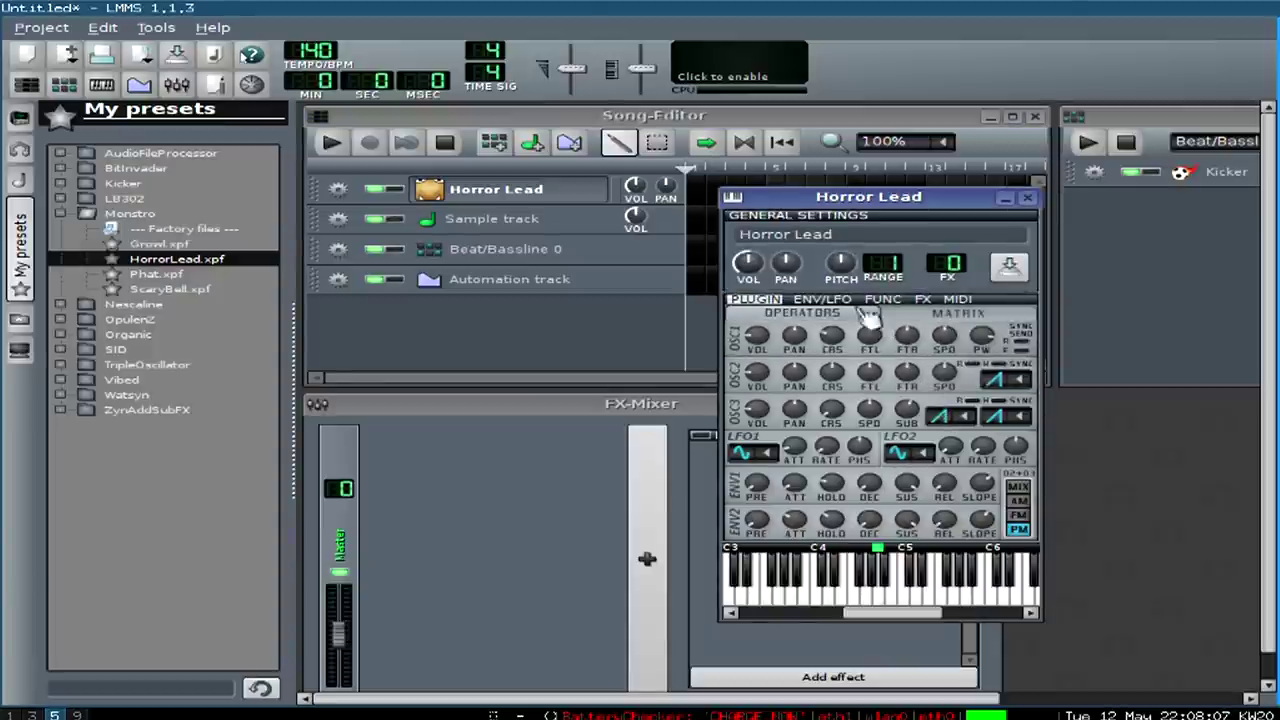
Step: Connect Horror Lead's pitch knob to nanoKONTROL MIDI 1 with auto-detection, using channel 1, controller 15
left_click(876, 300)
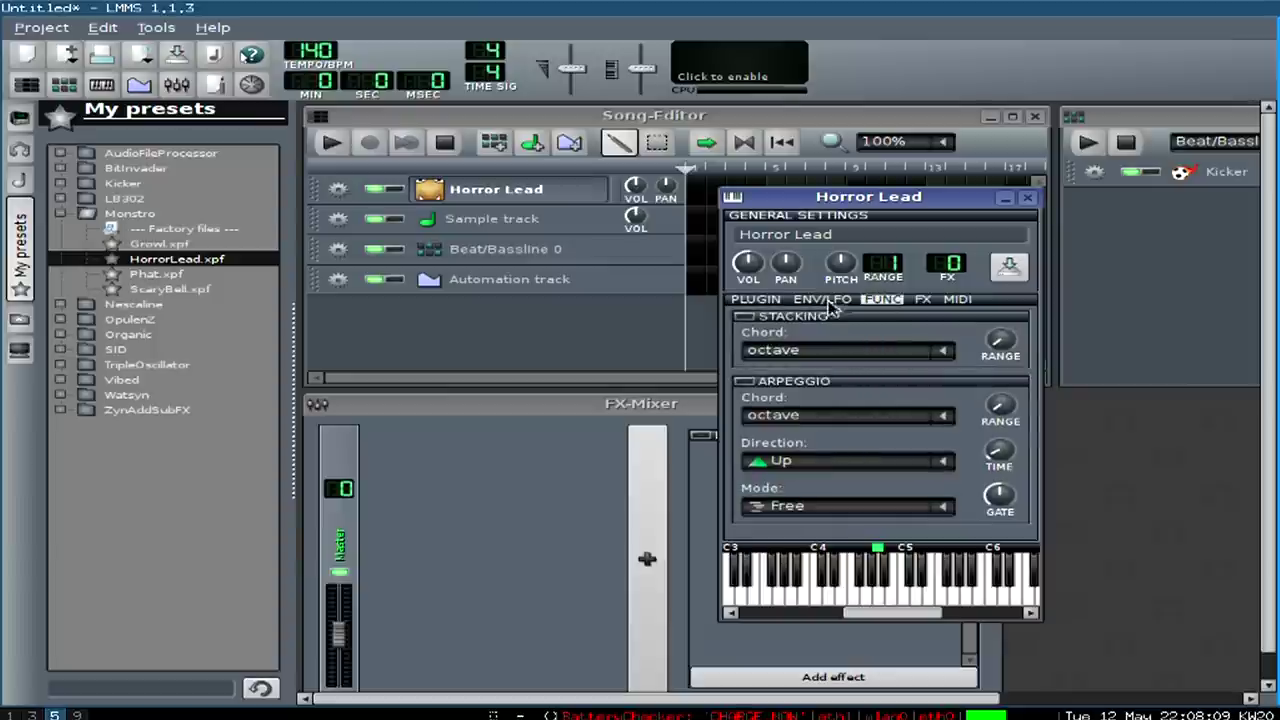
right_click(840, 263)
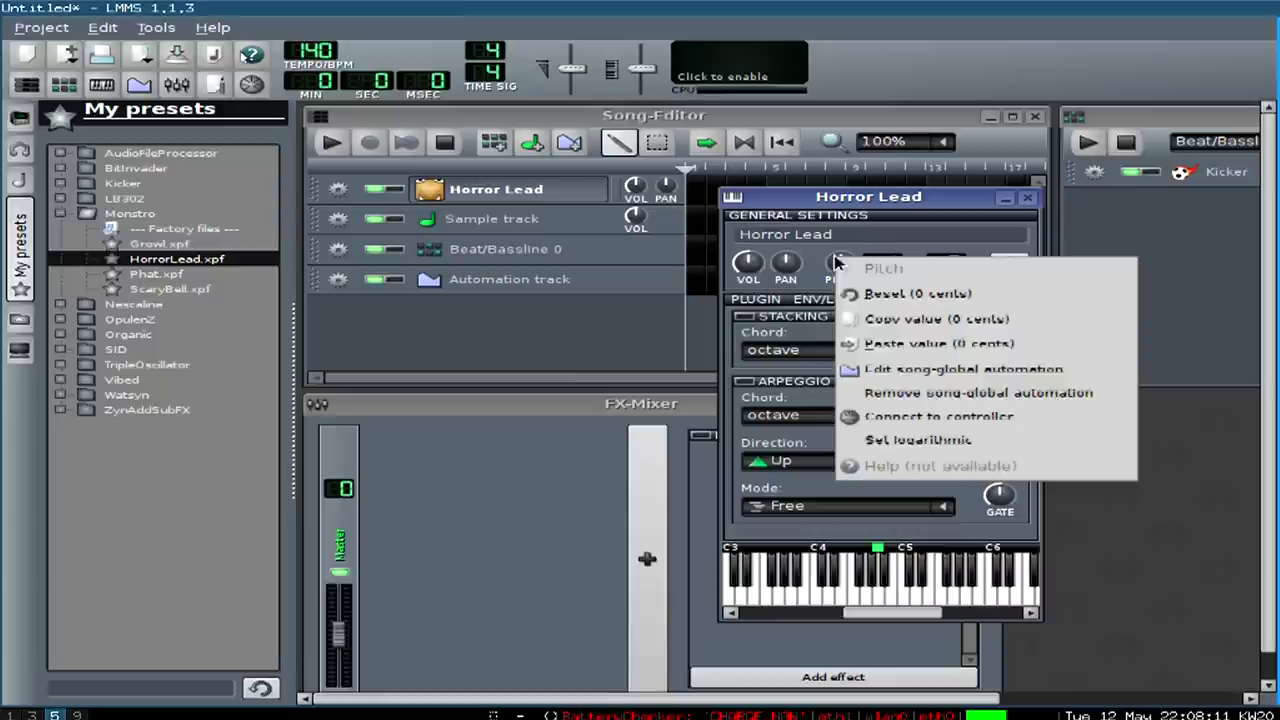
left_click(900, 416)
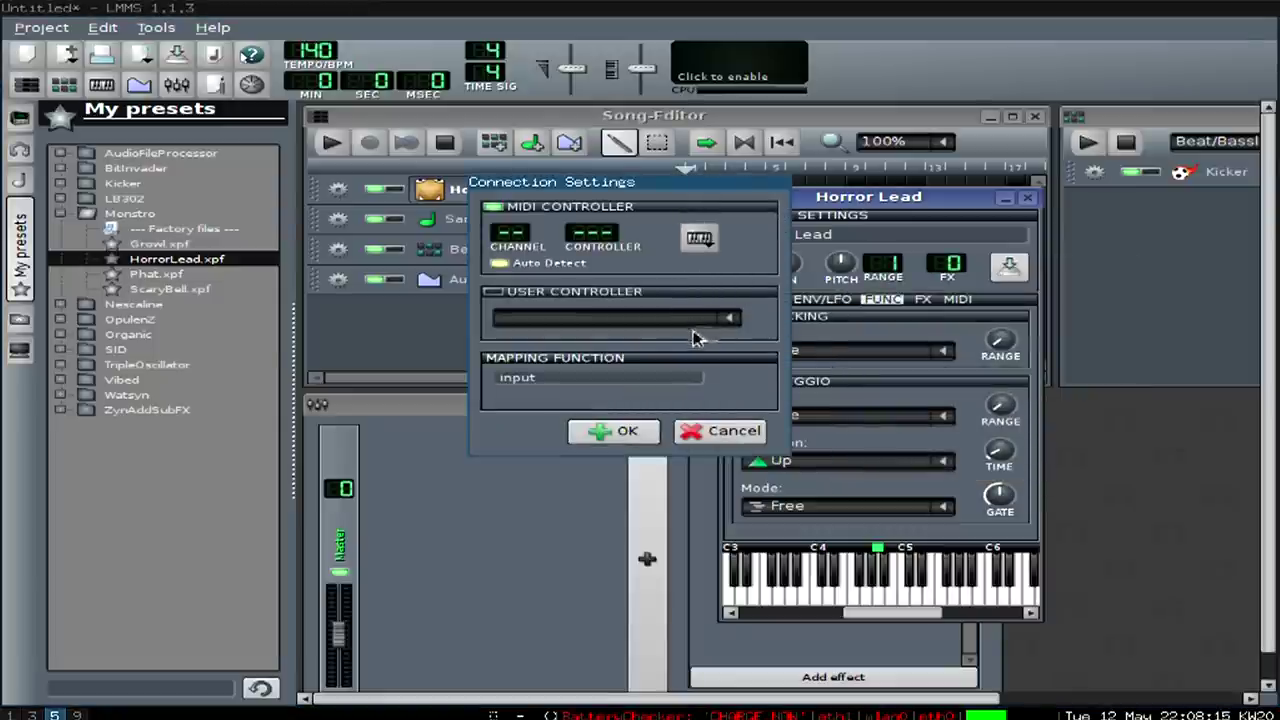
left_click(704, 239)
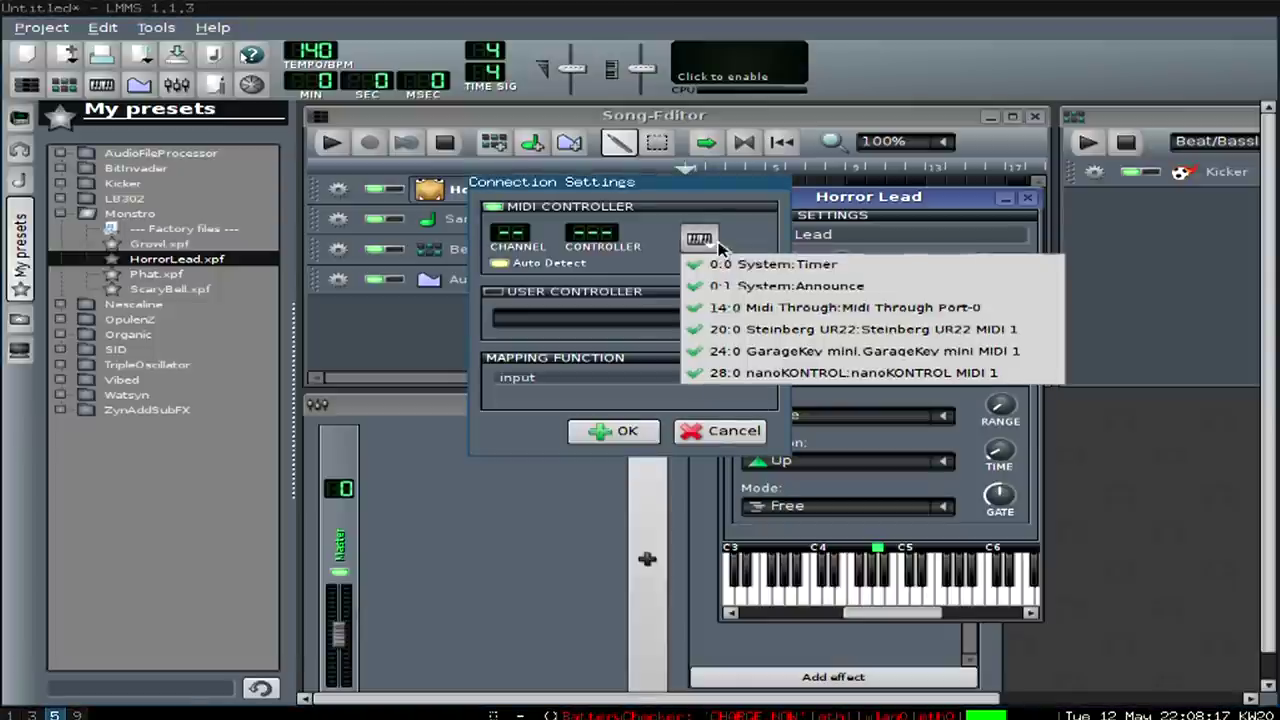
left_click(860, 372)
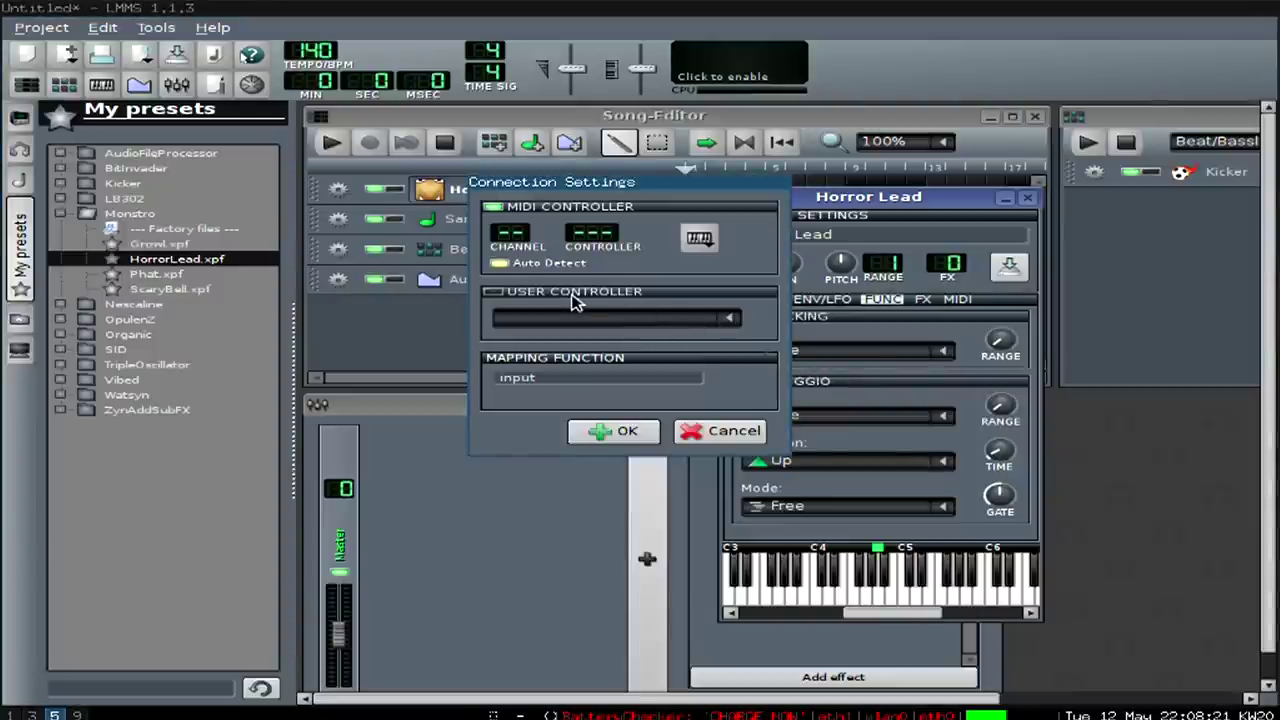
left_click(513, 272)
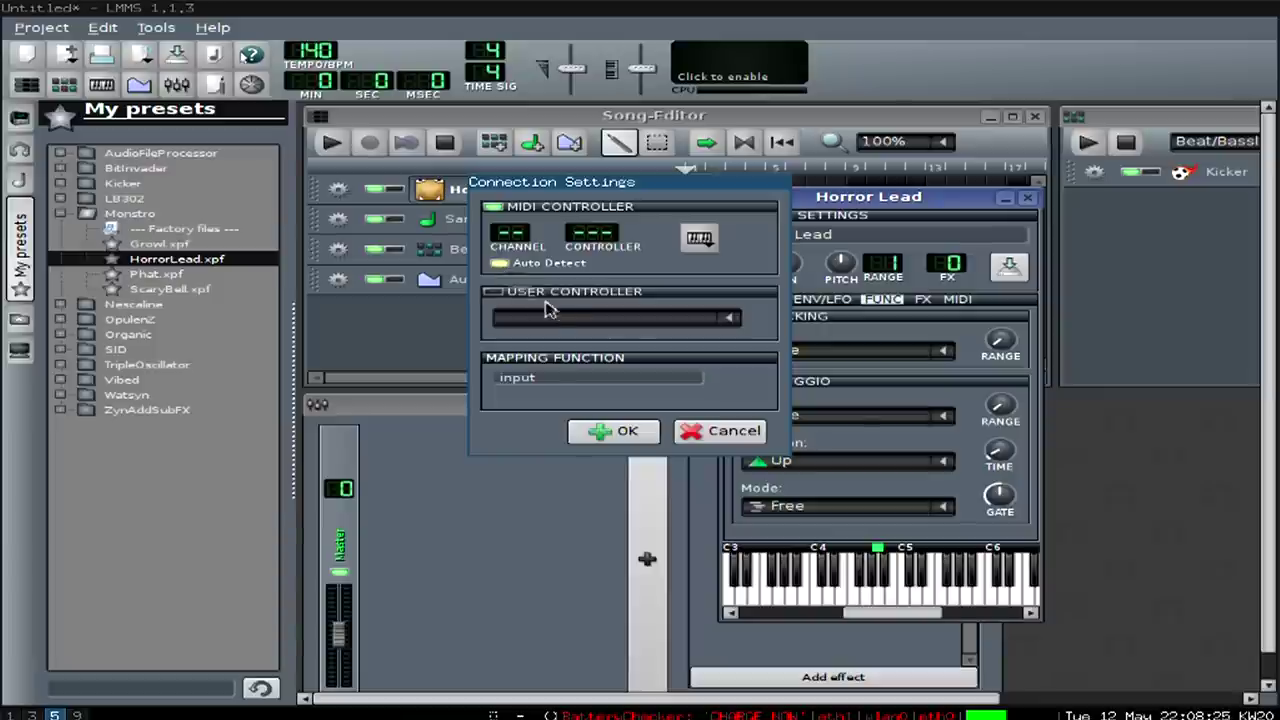
left_click(699, 237)
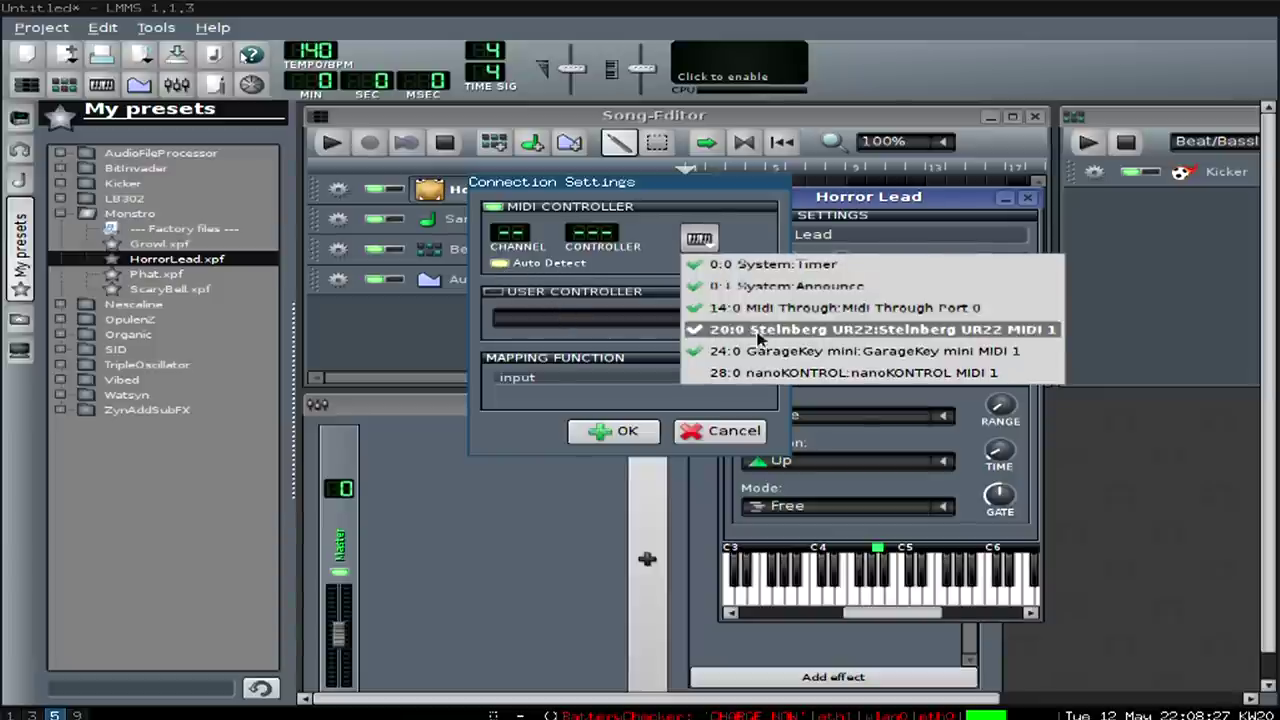
left_click(720, 374)
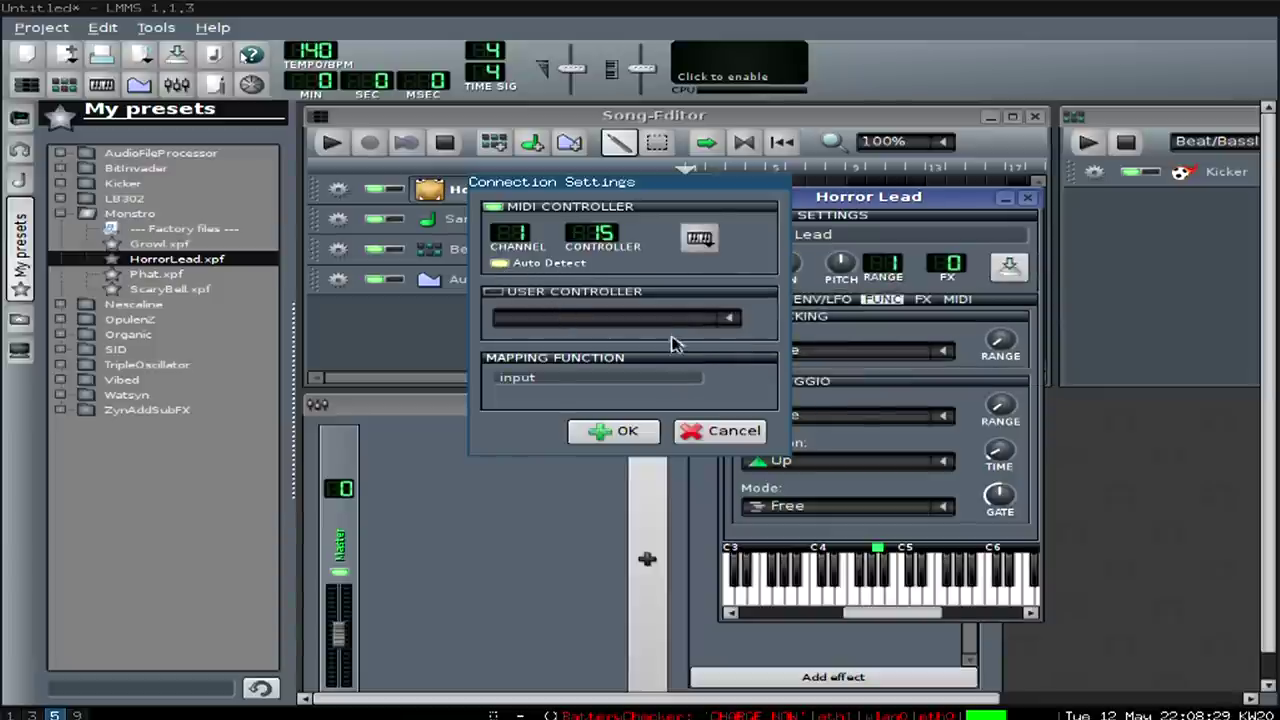
left_click(617, 430)
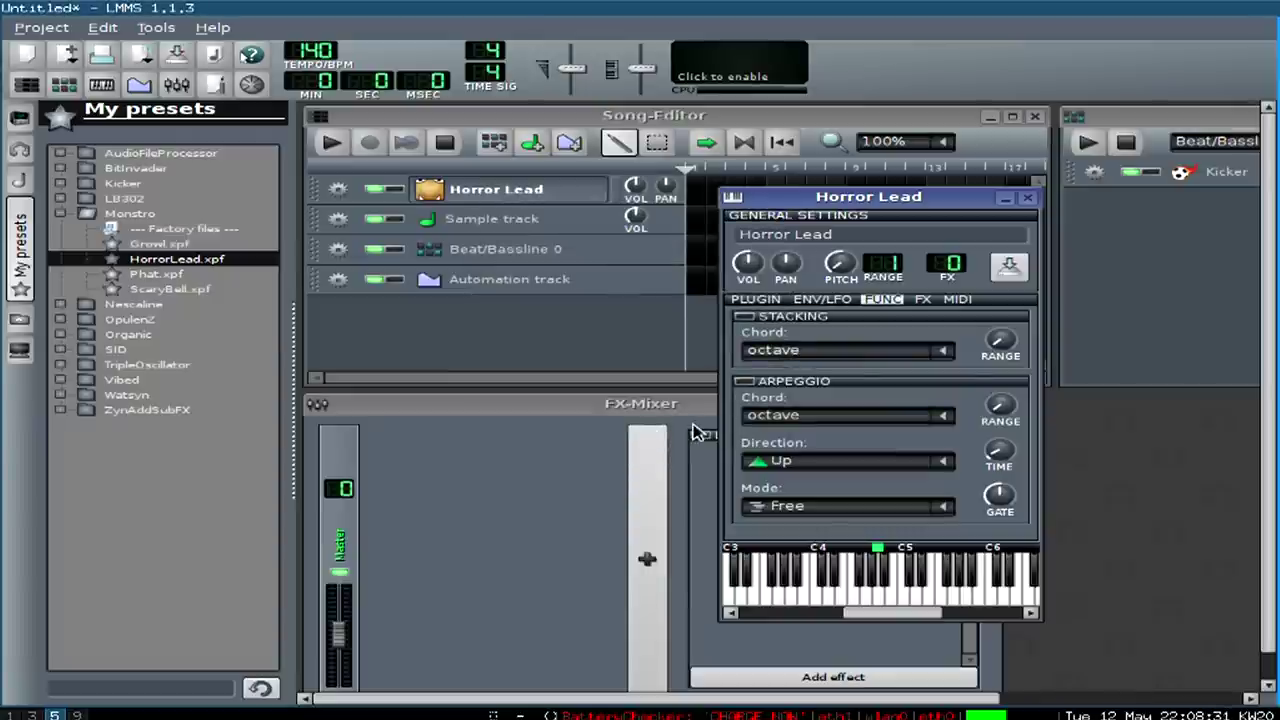
Step: Record a short test take for Horror Lead in the piano roll and bring its notes into view
key("v")
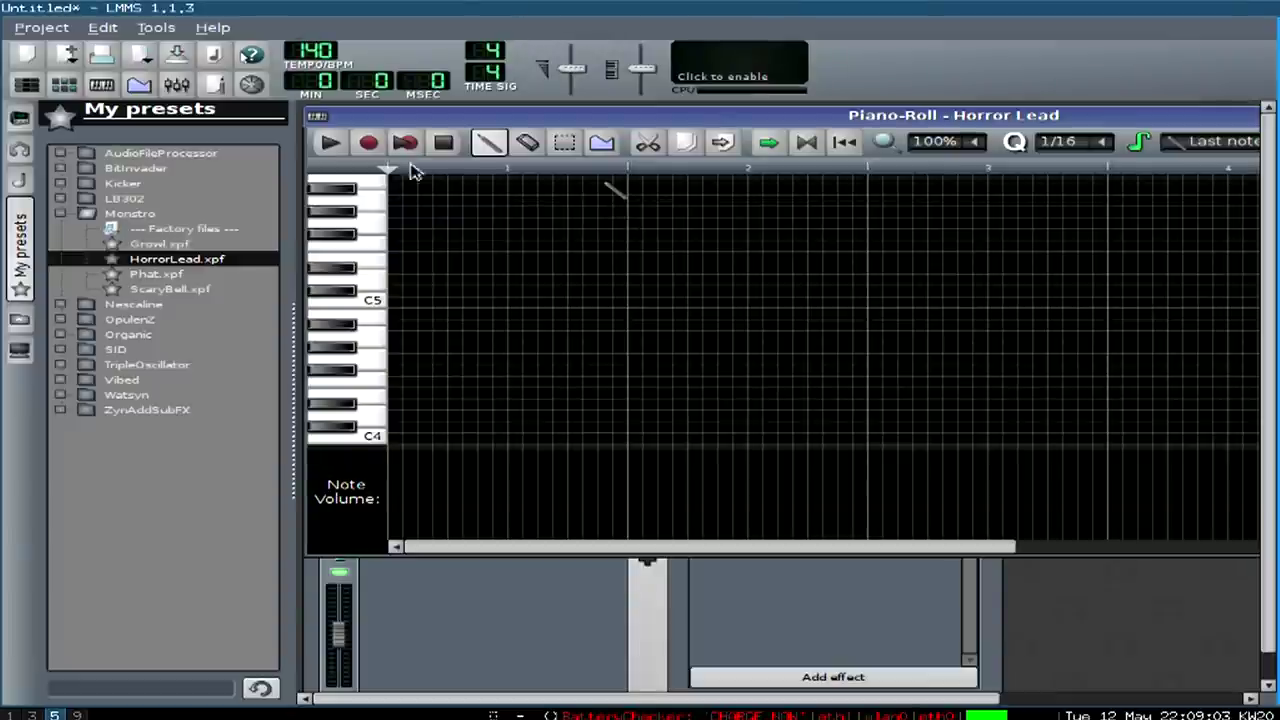
left_click(368, 142)
key("Return")
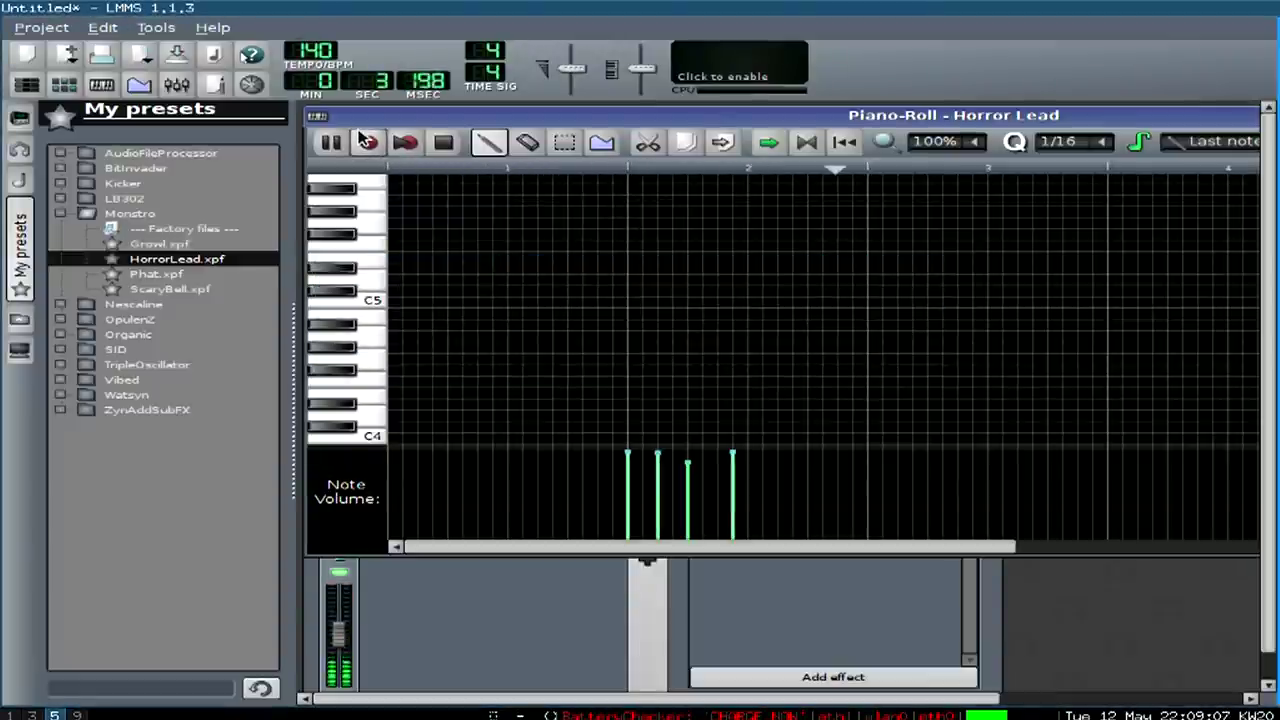
key("space")
scroll(766, 382, "up", 6)
scroll(760, 382, "down", 8)
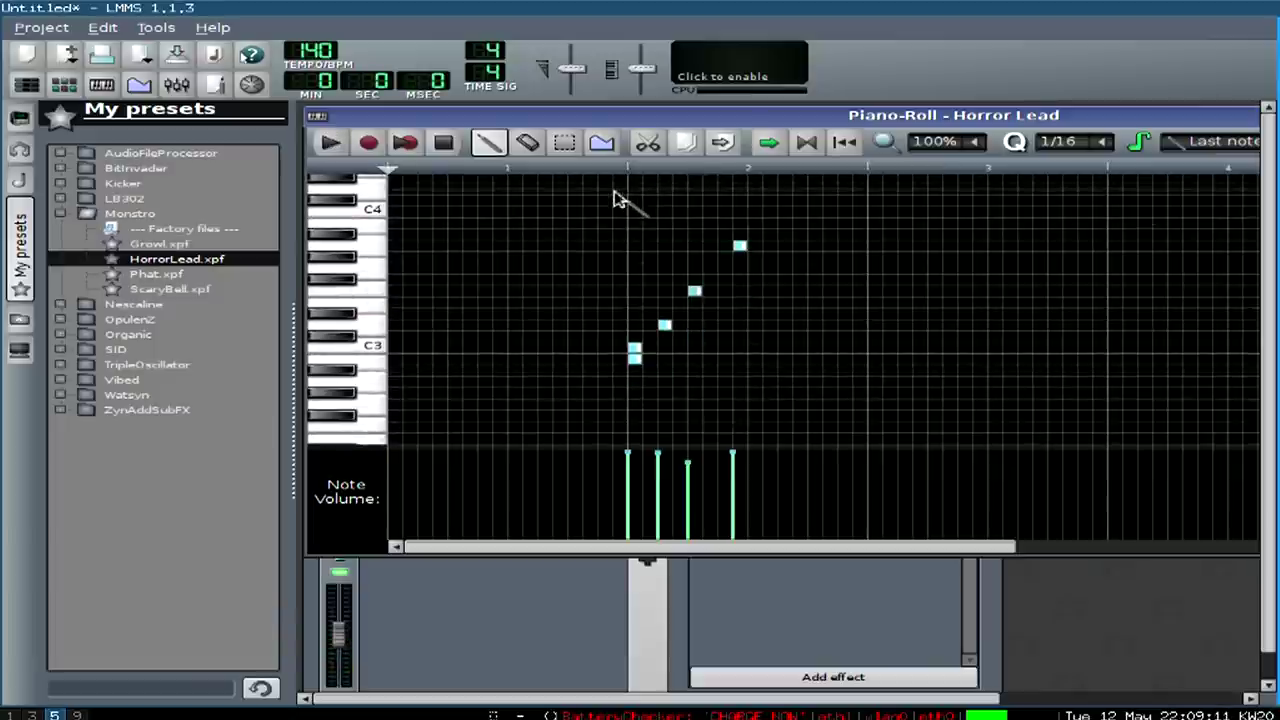
Step: Play back the recorded test take and delete all its notes
key("space")
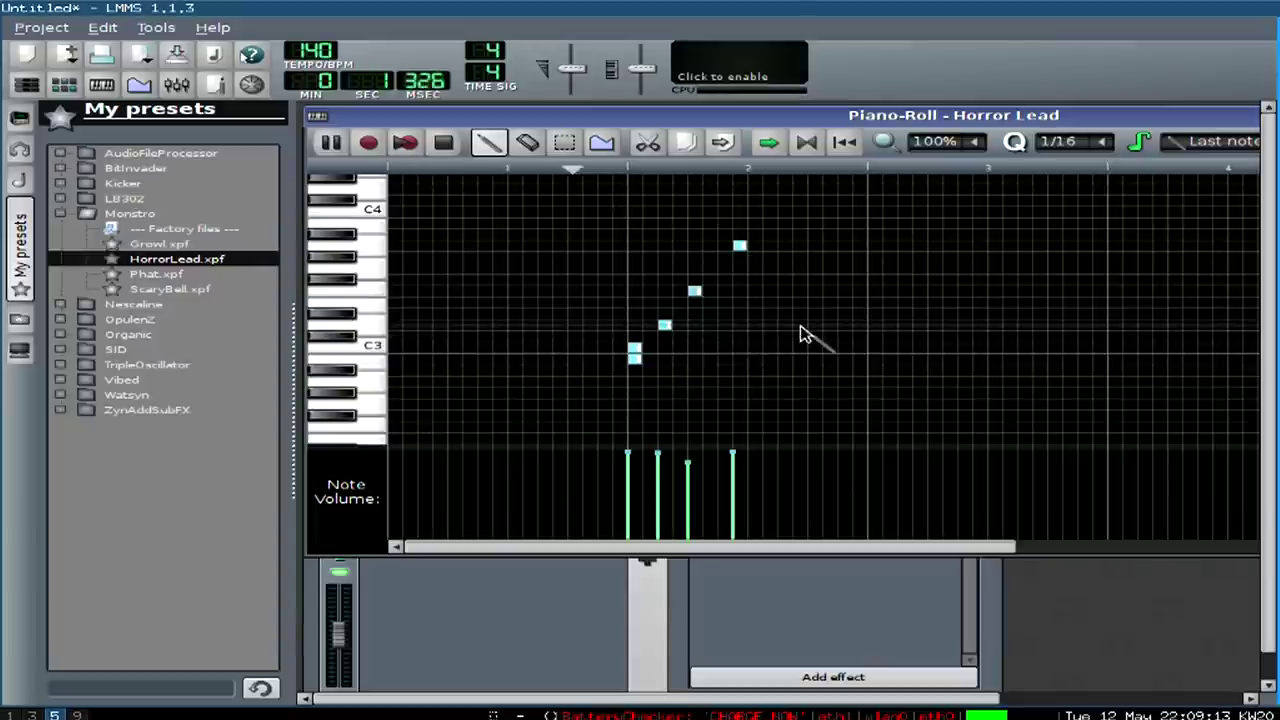
key("space")
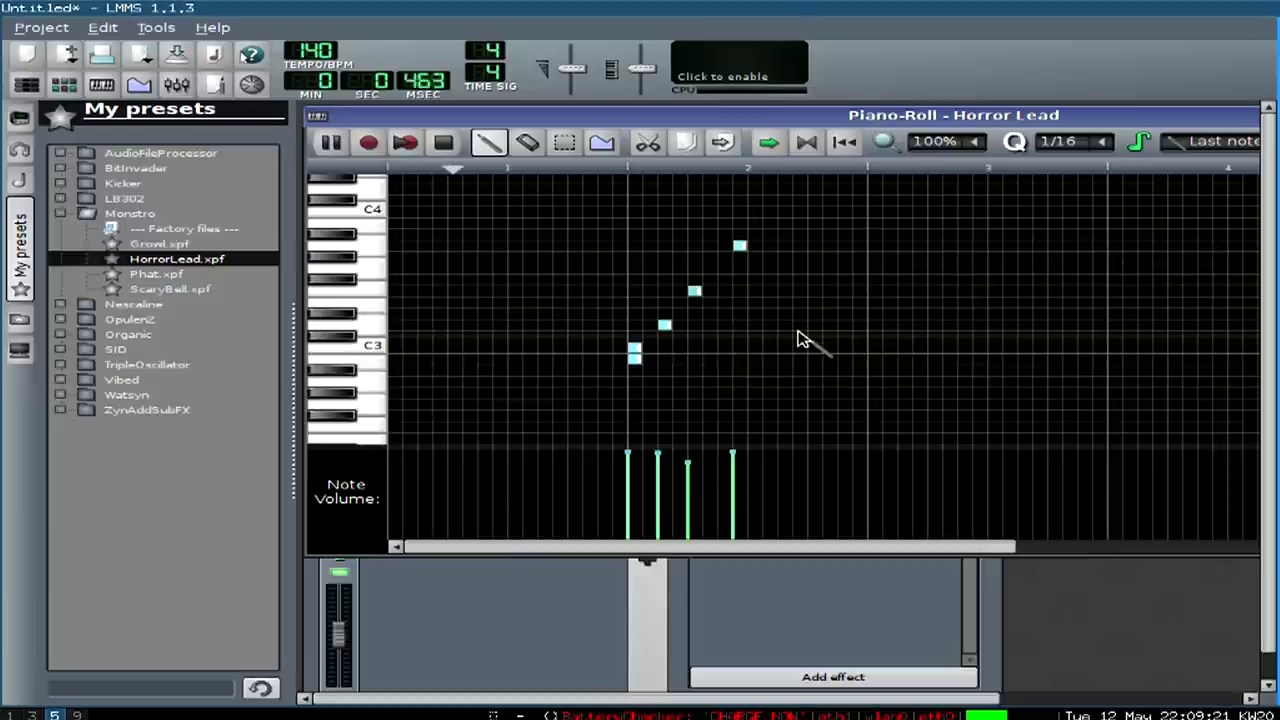
key("ctrl+a")
key("Delete")
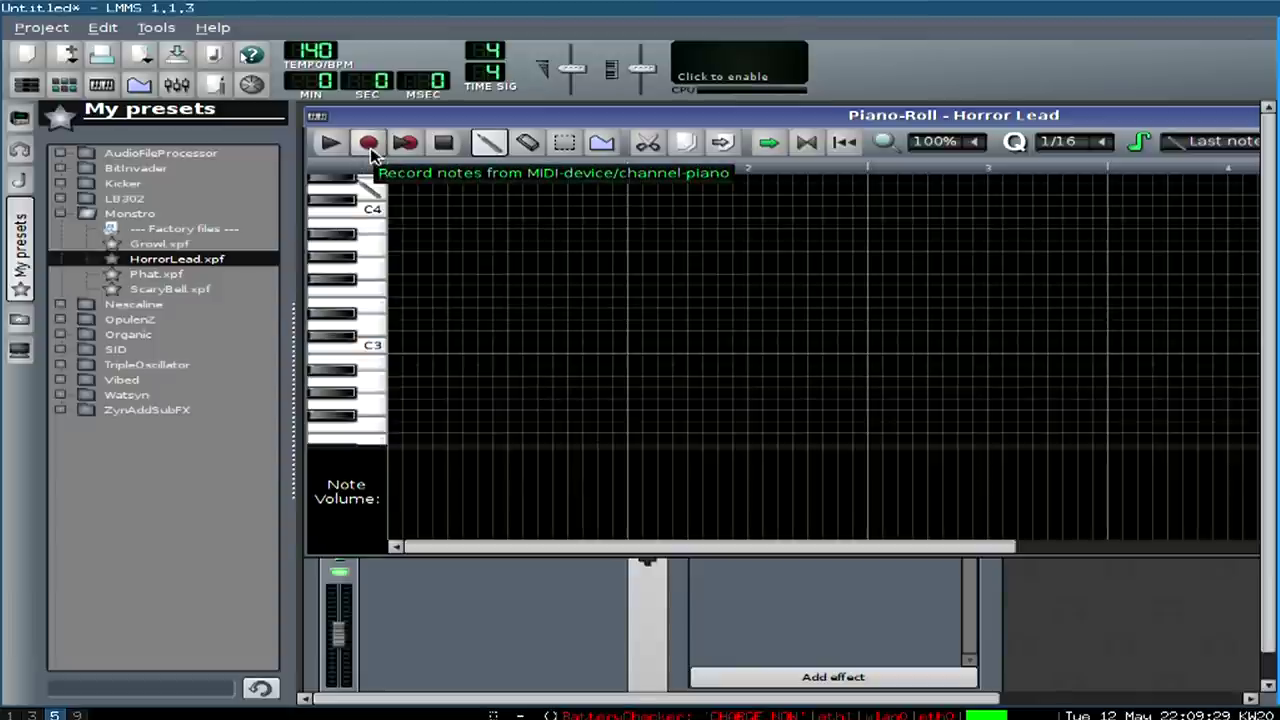
Step: Set the piano roll quantization to 1/4 and record a new Horror Lead melody starting at C3
left_click(1105, 140)
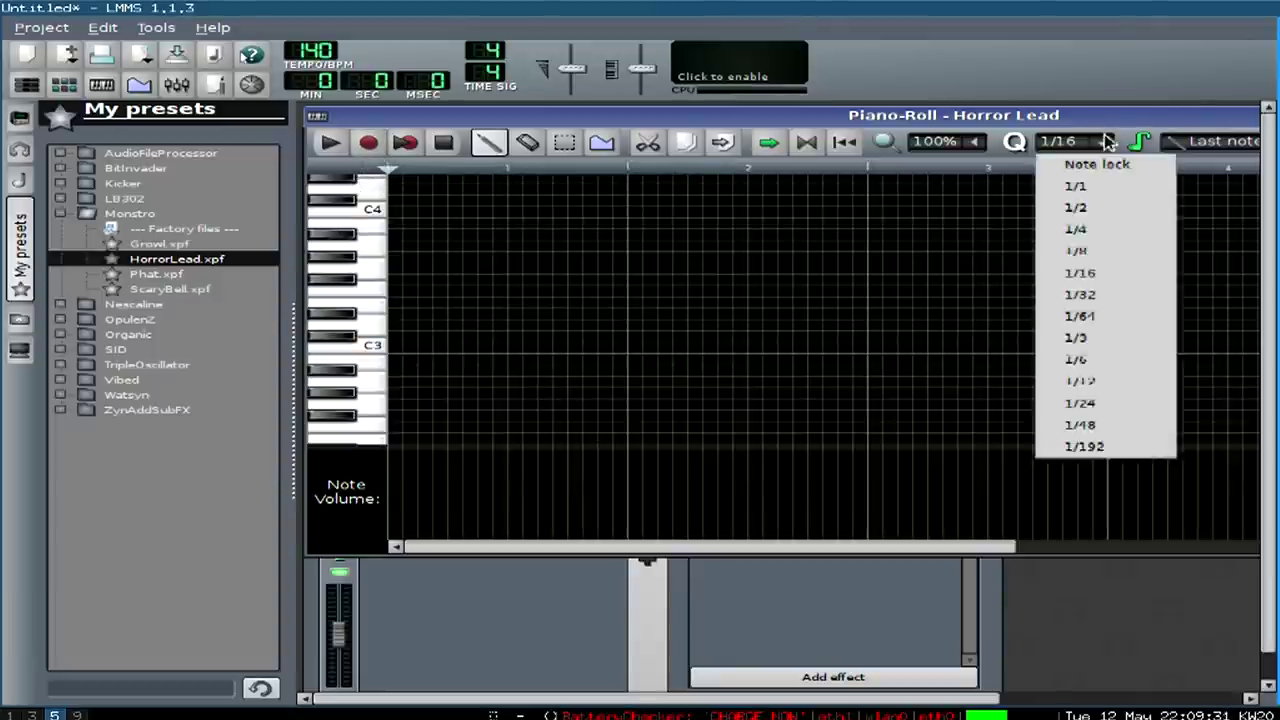
left_click(1090, 229)
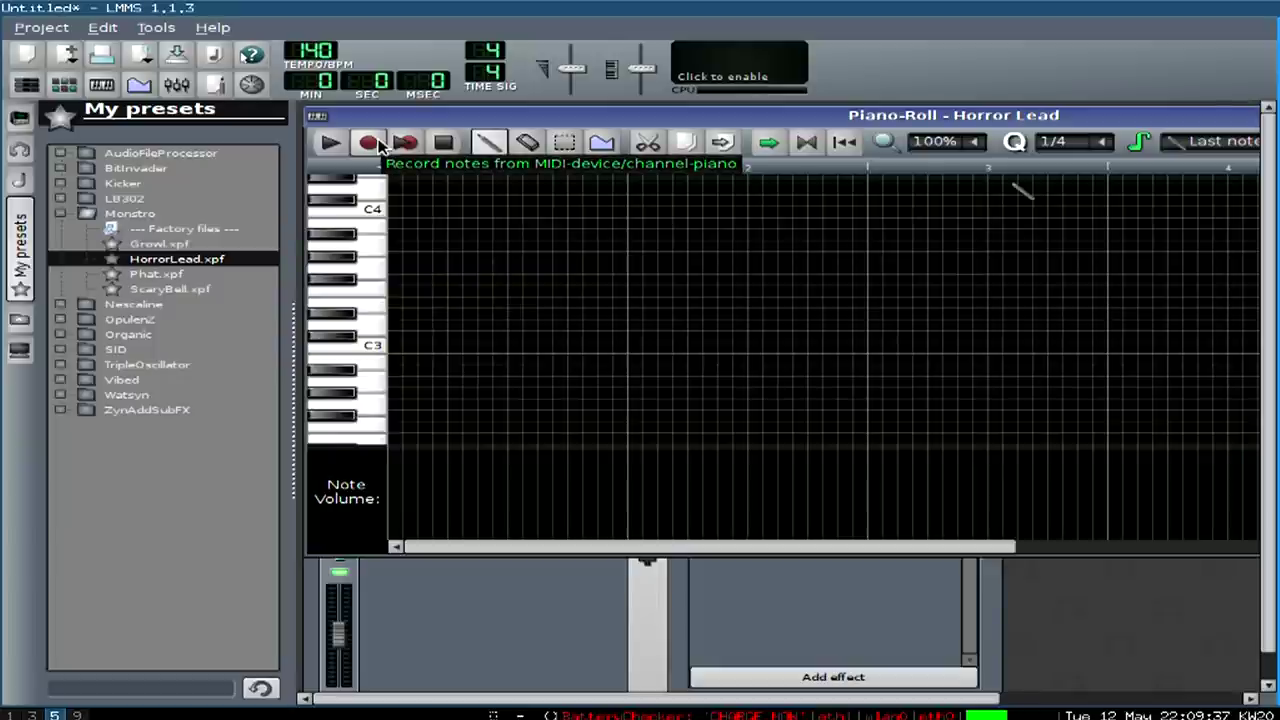
left_click(378, 144)
key("z")
key("c")
key("b")
key("x")
key("c")
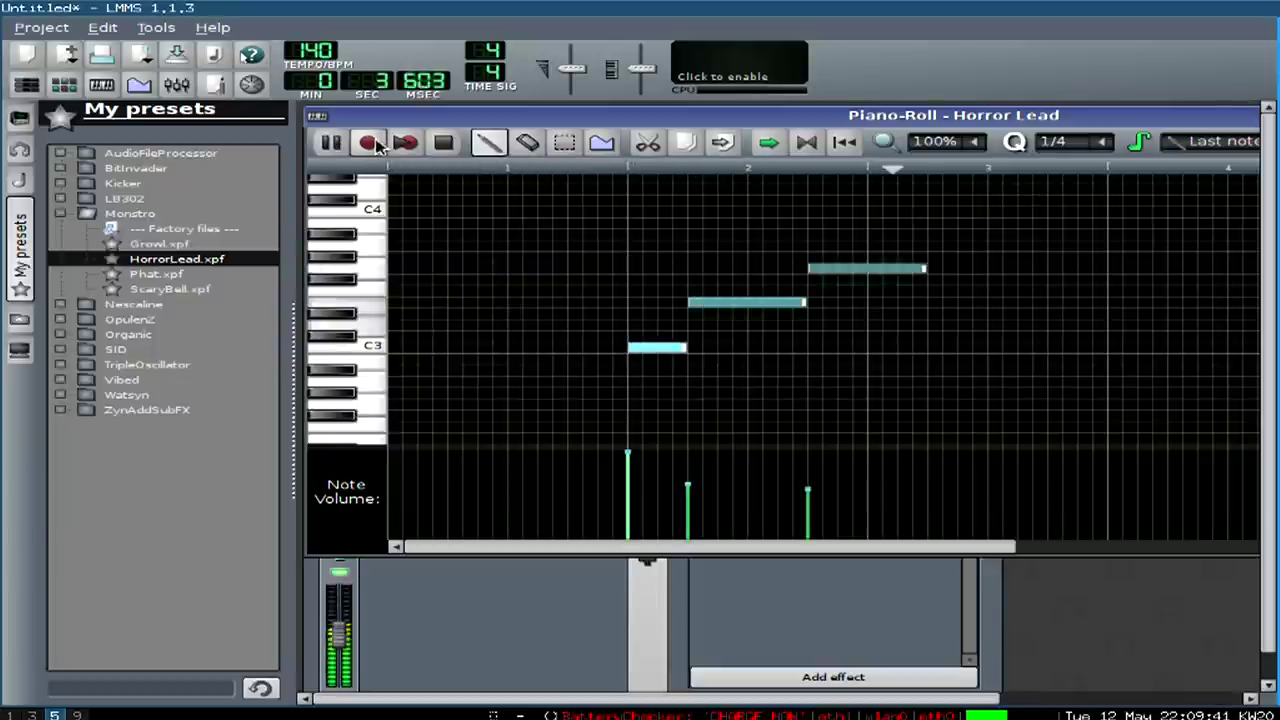
key("z")
key("z")
key("x")
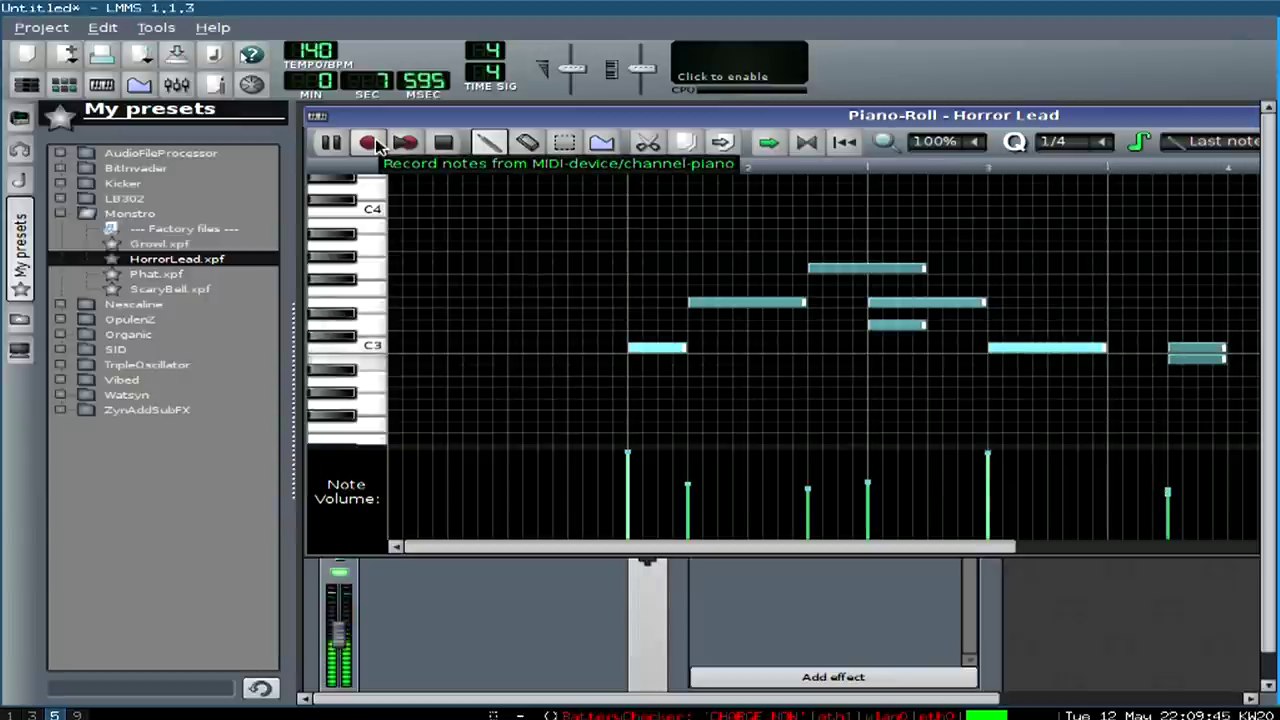
key("z")
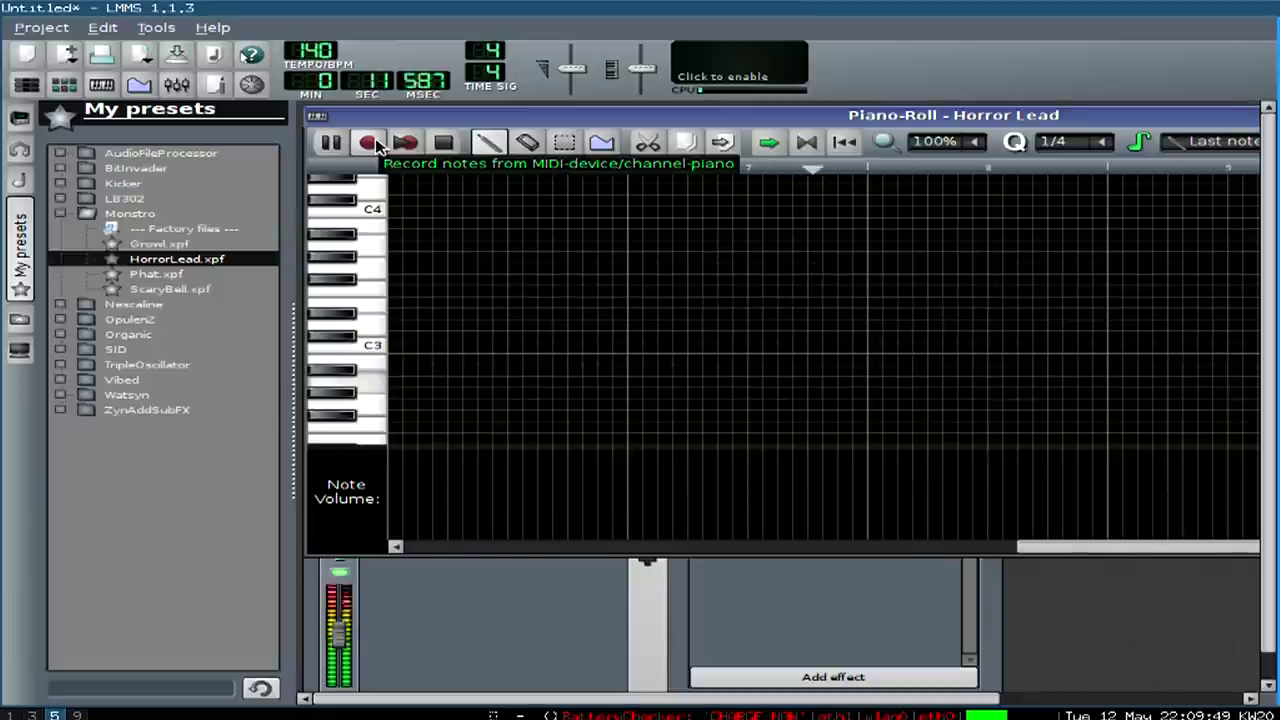
key("space")
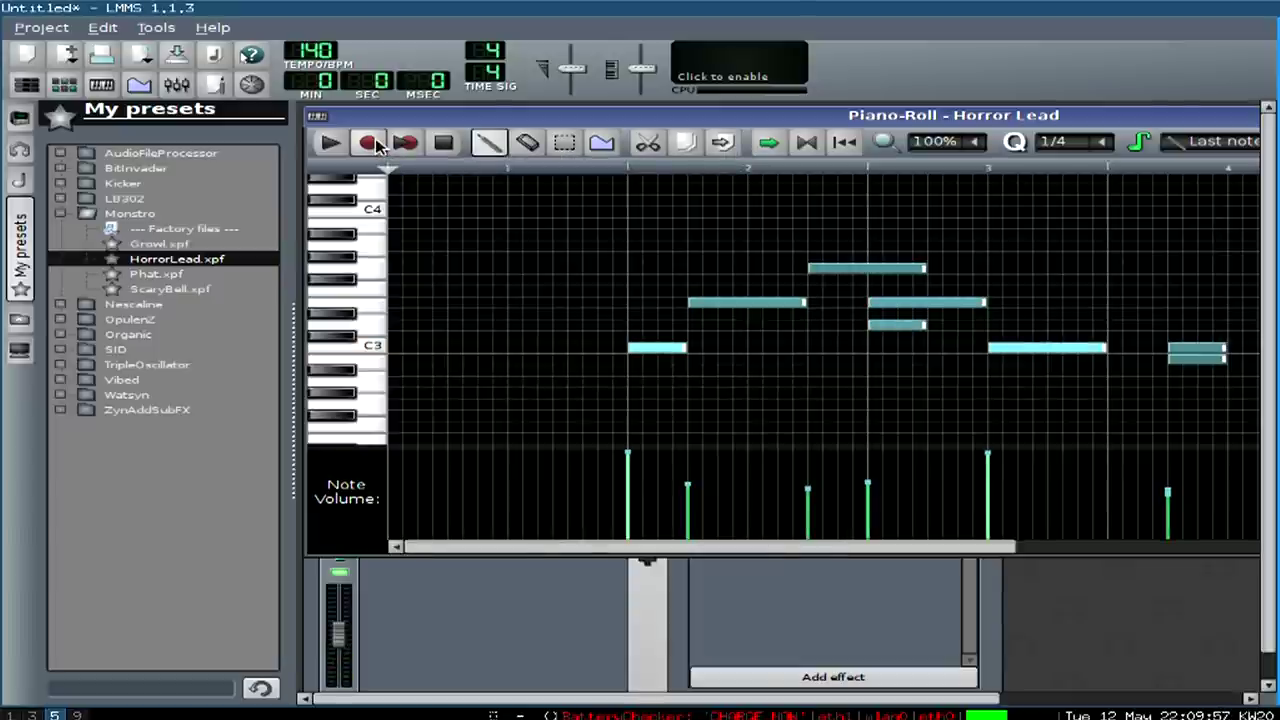
Step: Play back the newly recorded Horror Lead melody in the piano roll
key("space")
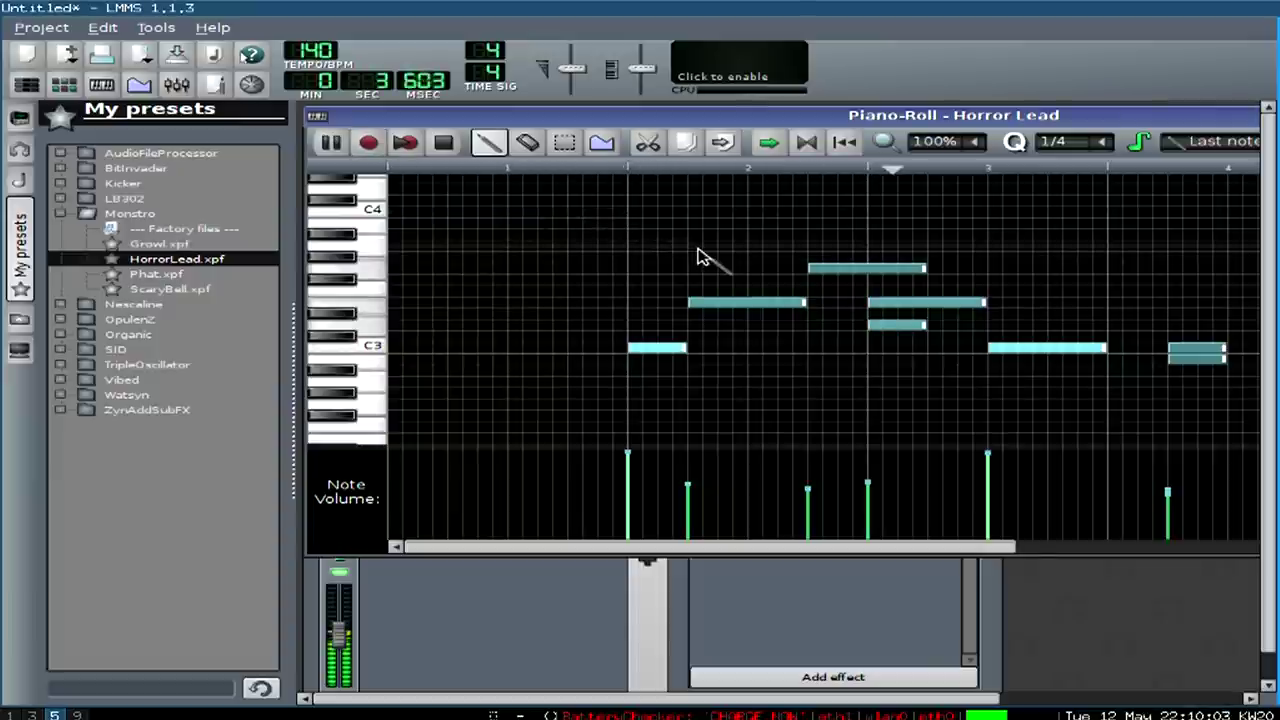
key("space")
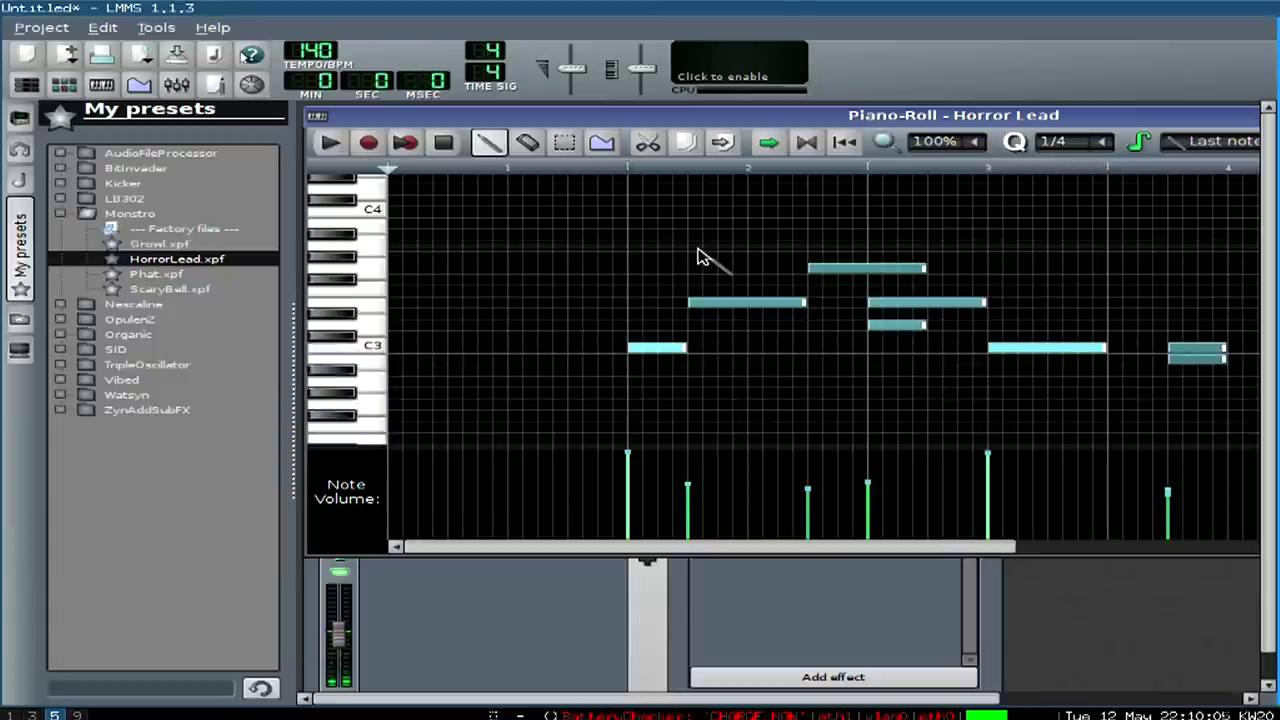
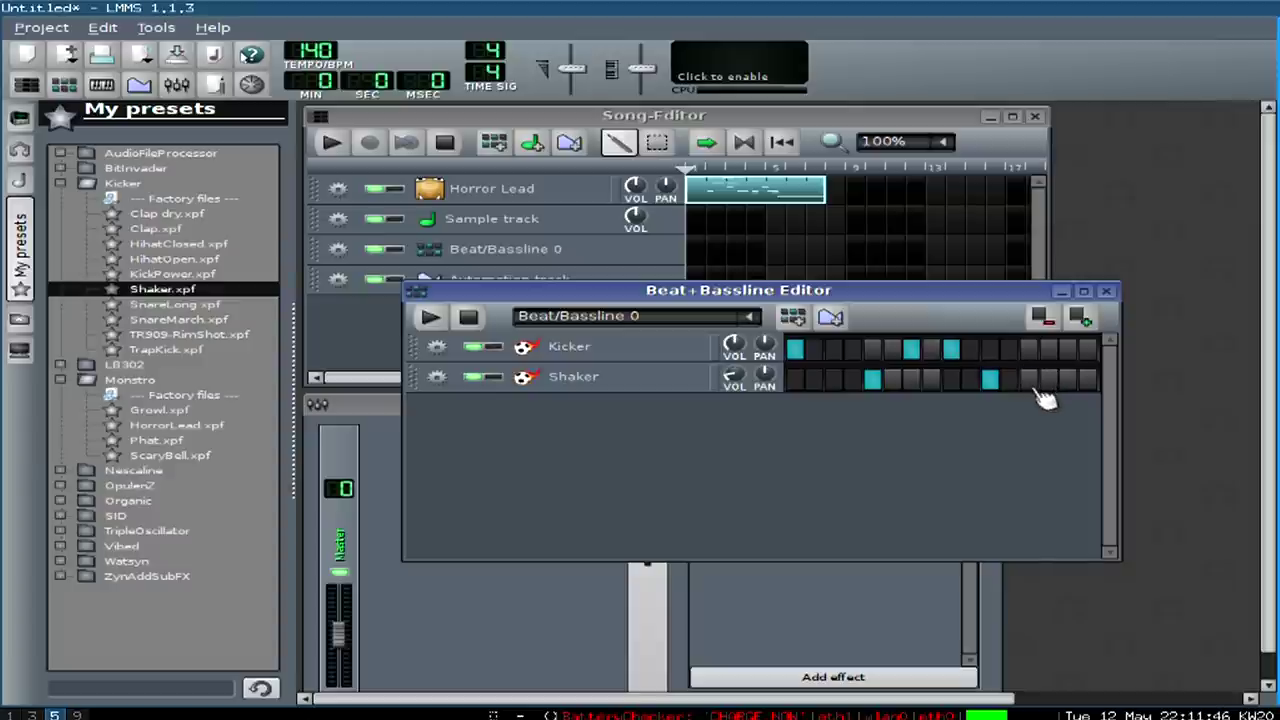
Step: Play back the Kicker and Shaker pattern of Beat/Bassline 0 and close its editor
key("space")
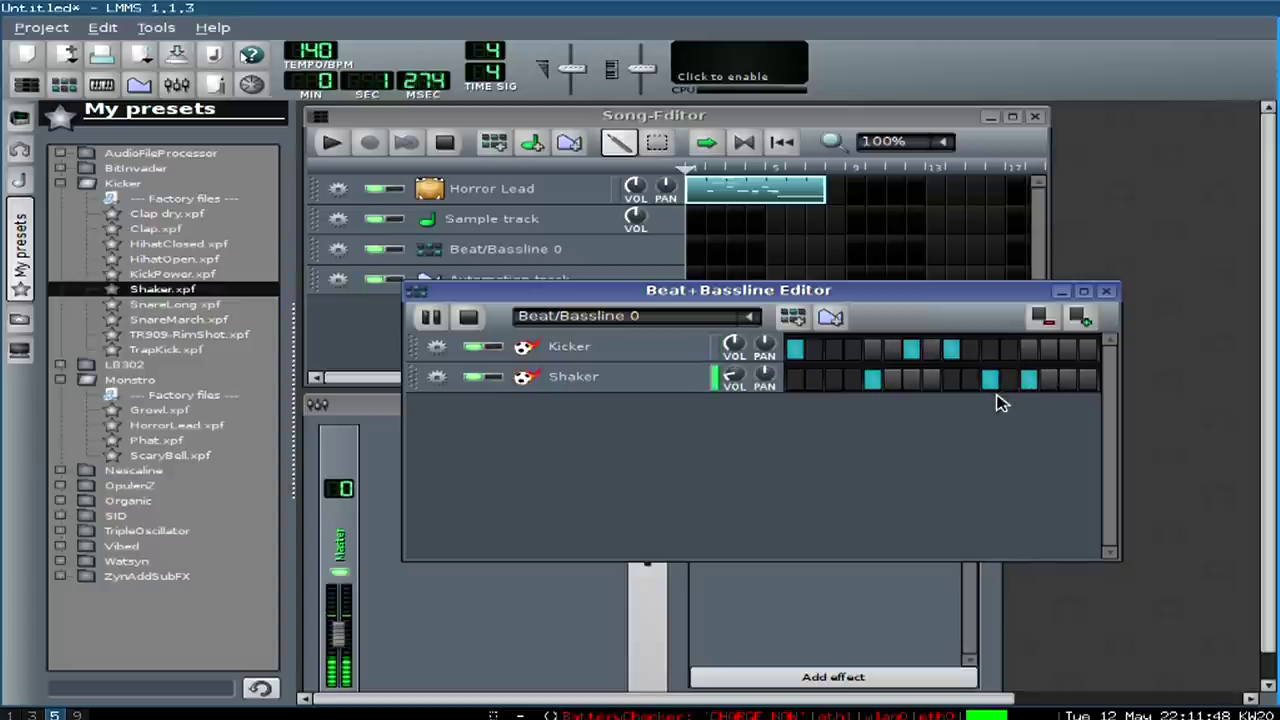
key("space")
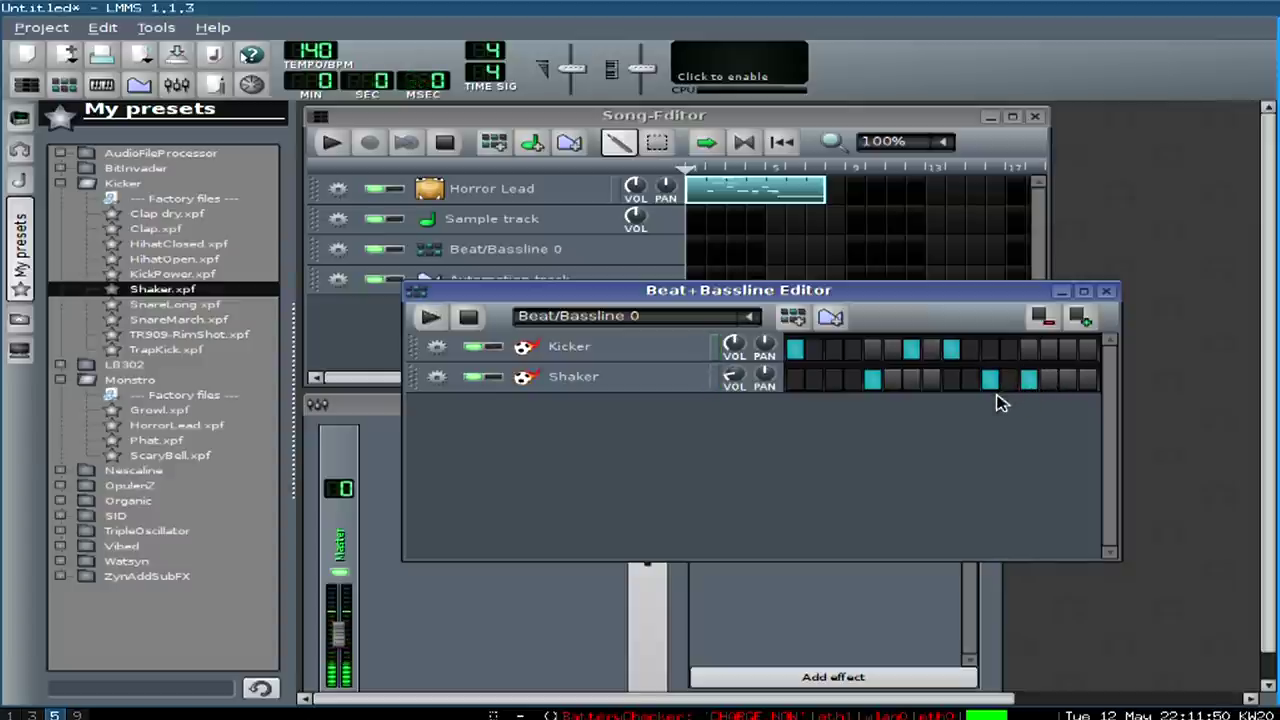
left_click(1106, 292)
Step: Fill the Beat/Bassline 0 track with pattern blocks up to the end of the Horror Lead clip and play back the song
left_click(702, 260)
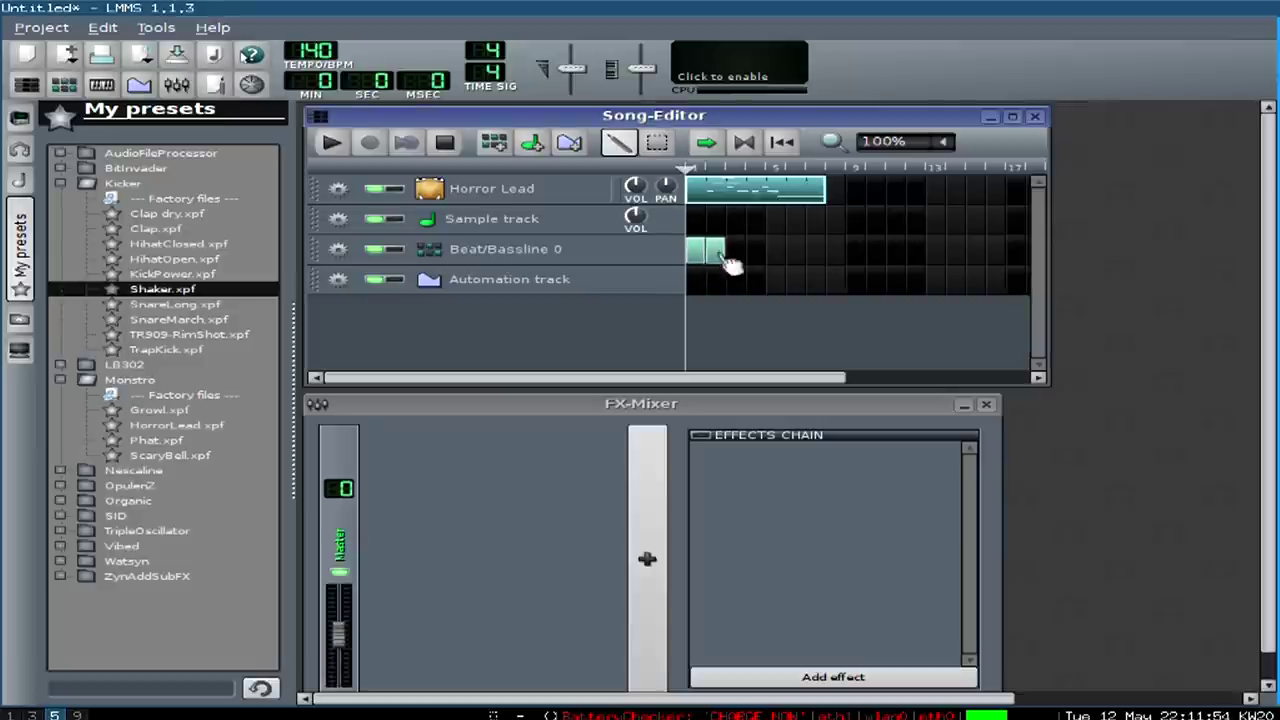
left_click_drag(750, 262, 810, 250)
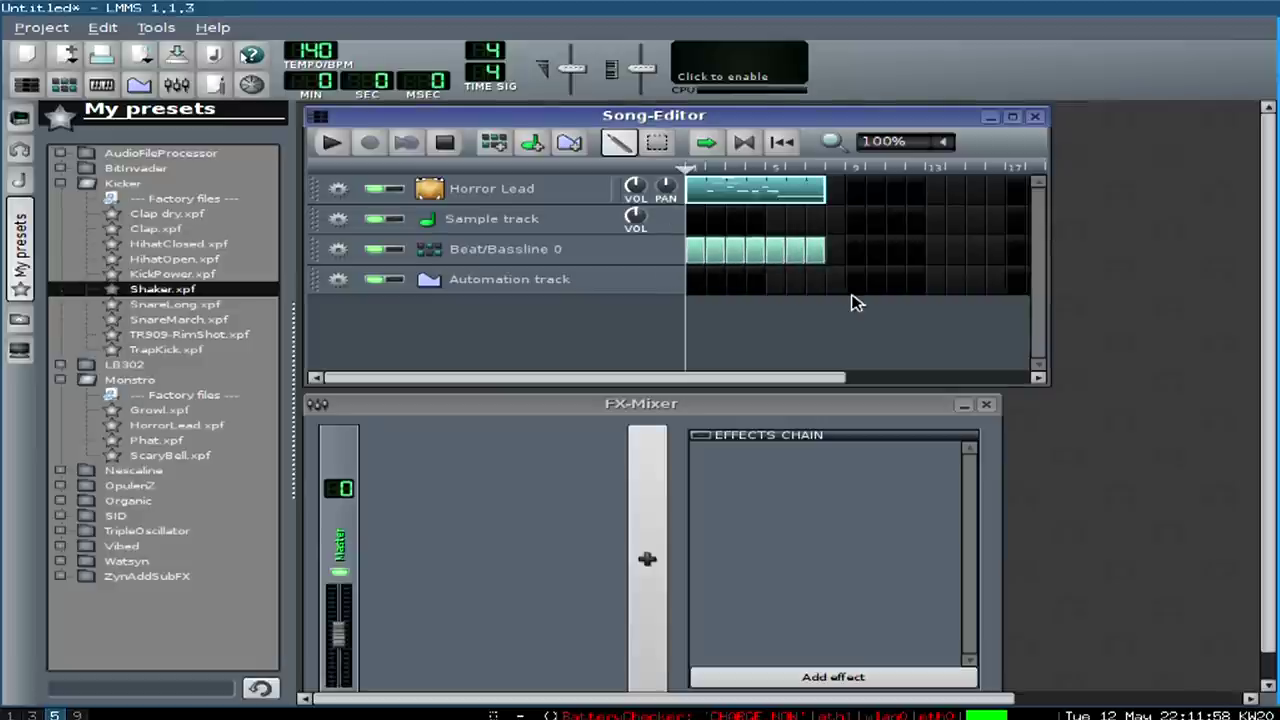
key("space")
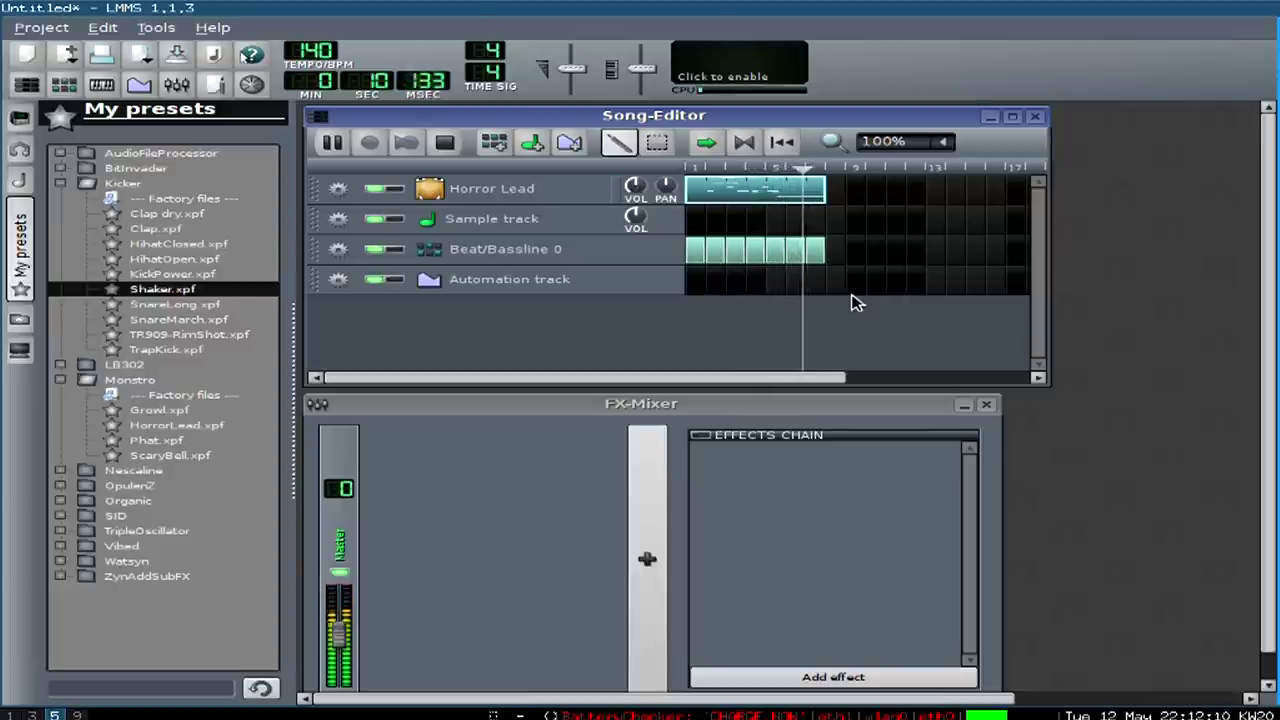
key("space")
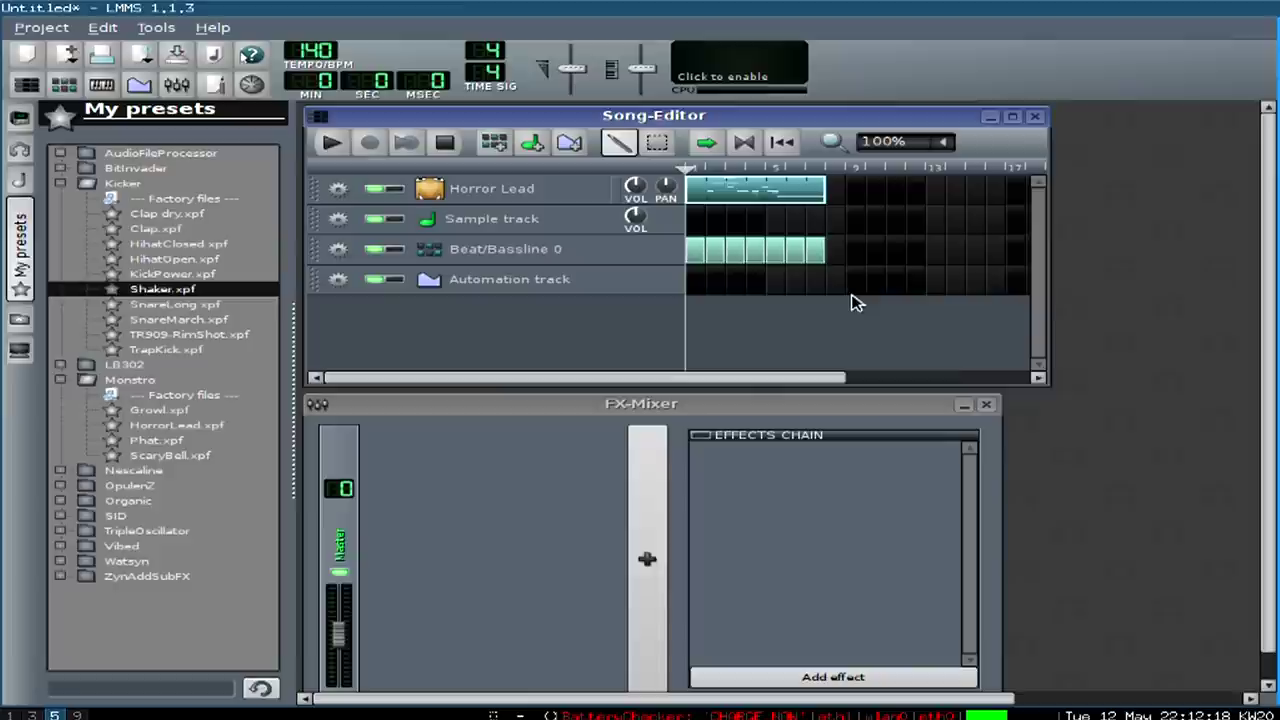
Step: Browse the LADSPA effects available for the master channel, view the zita-reverb description, and leave the list without adding an effect
left_click(877, 514)
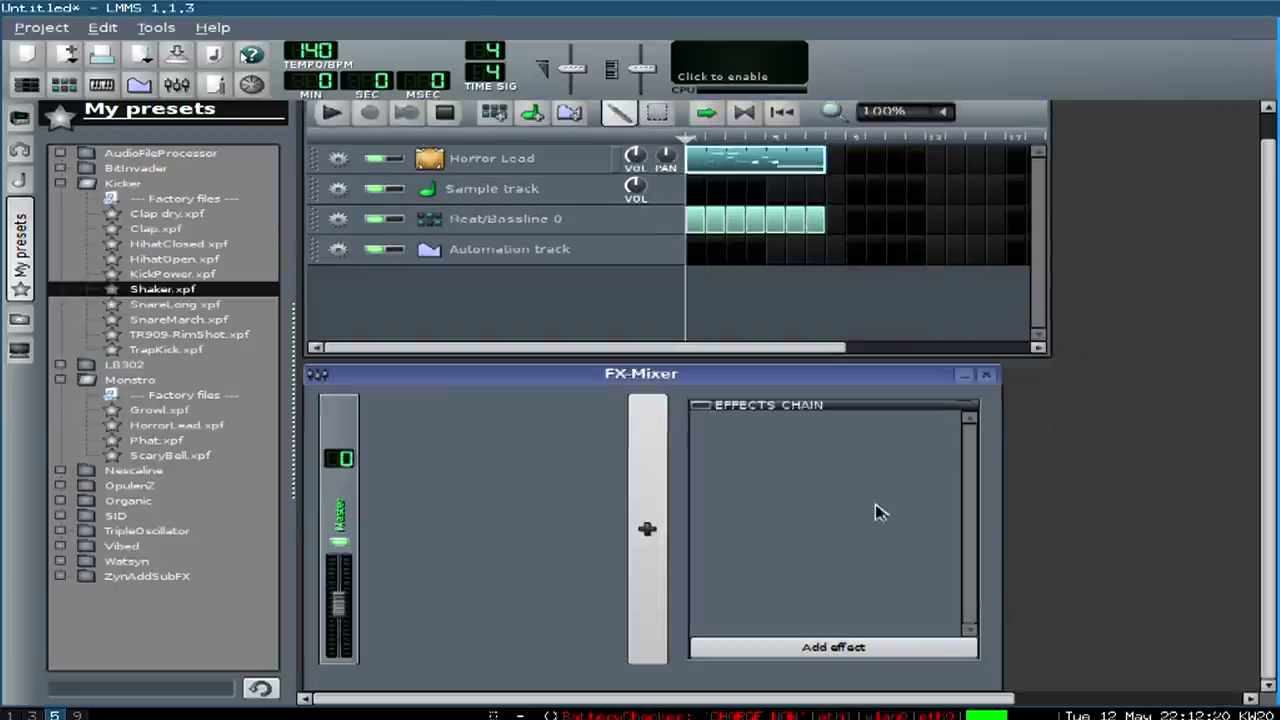
left_click(857, 646)
left_click(666, 166)
scroll(666, 169, "down", 6)
scroll(666, 169, "up", 6)
scroll(610, 195, "down", 20)
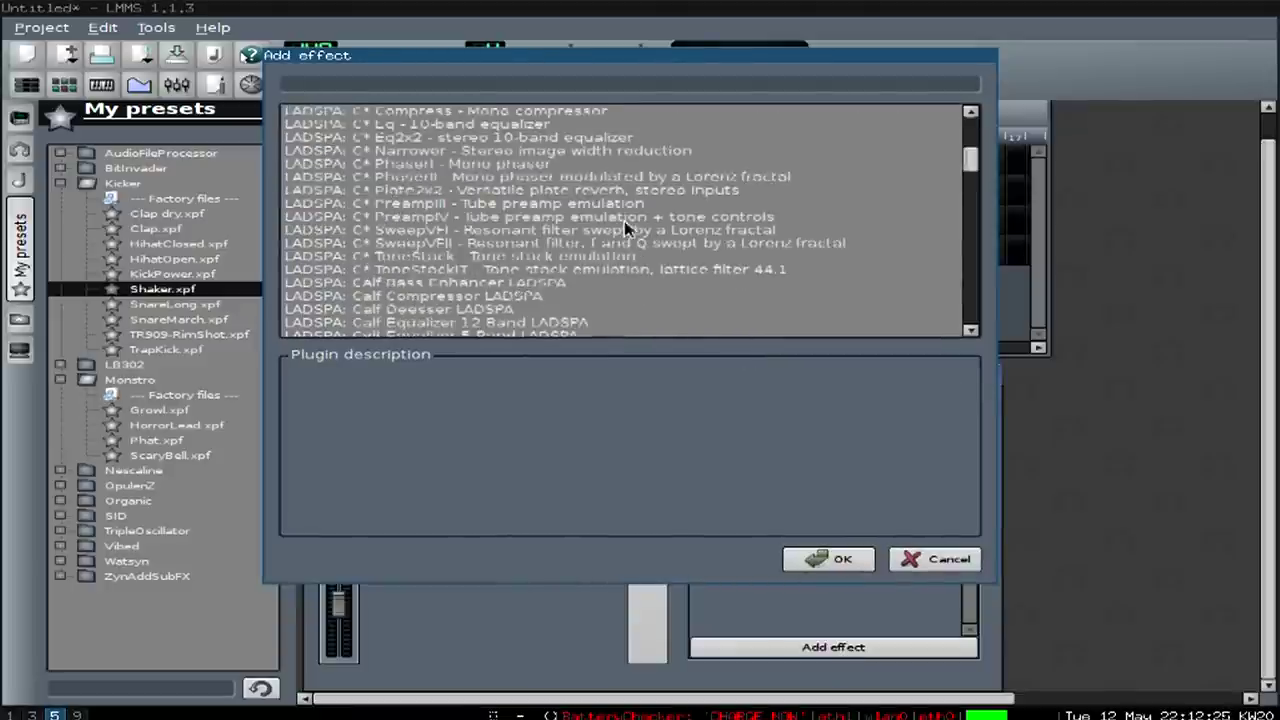
scroll(512, 270, "down", 10)
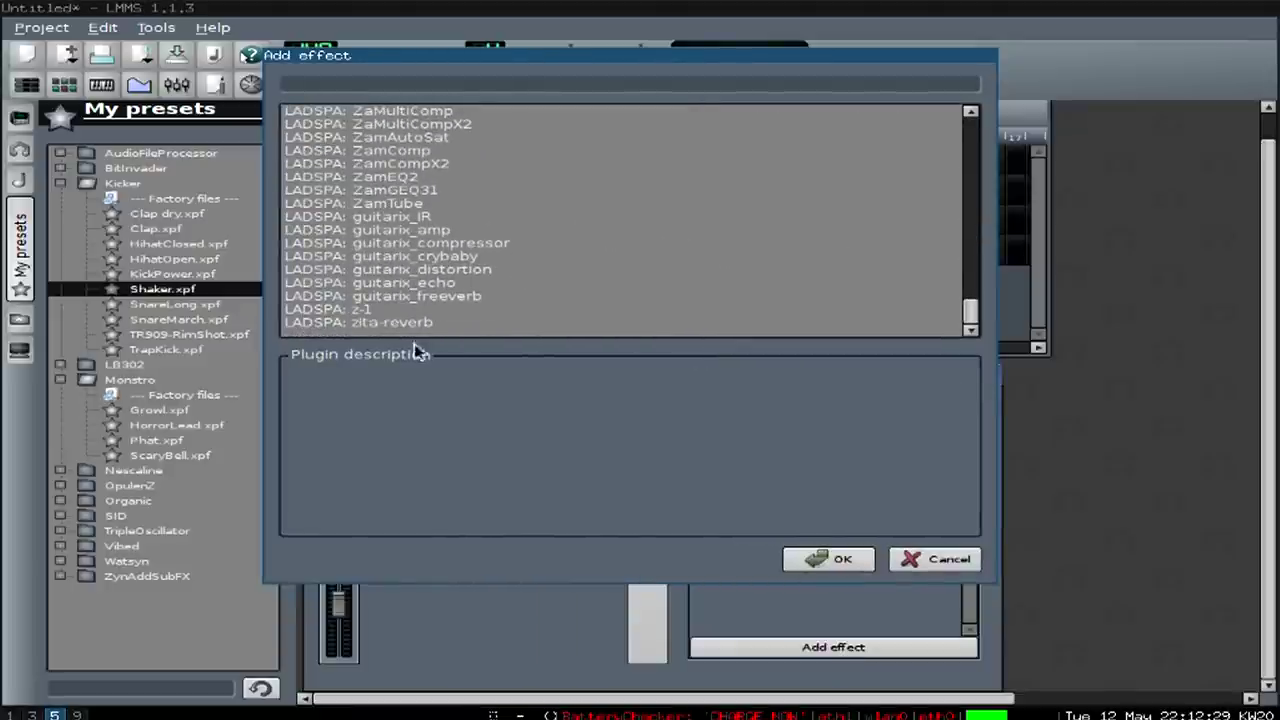
left_click(445, 322)
scroll(447, 295, "up", 12)
scroll(450, 285, "up", 20)
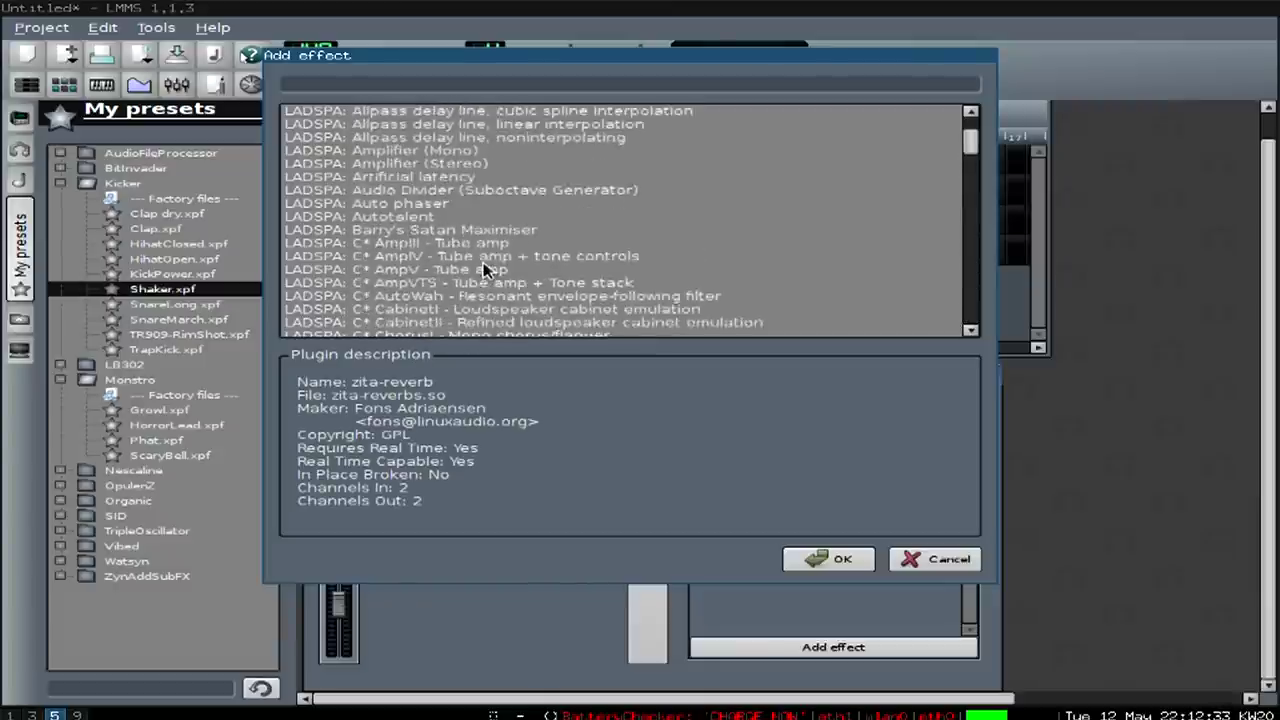
scroll(485, 270, "up", 4)
left_click(940, 558)
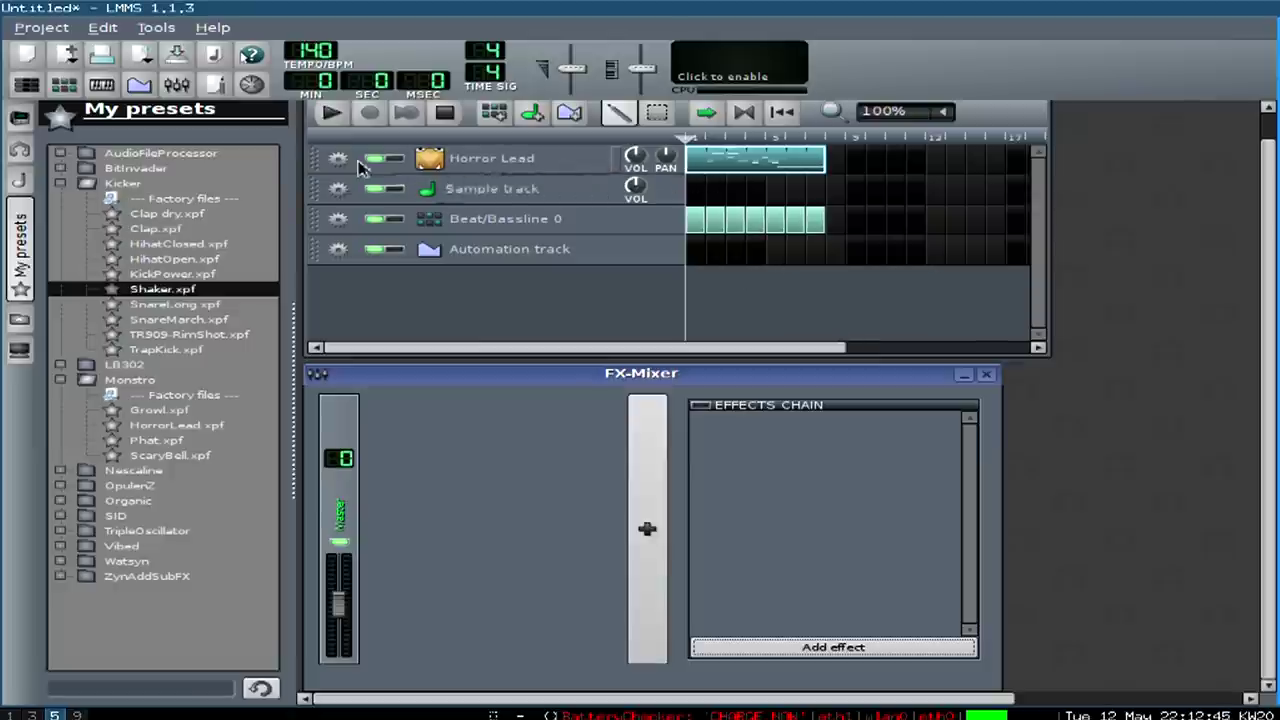
Step: Draw stepped song-global automation for Horror Lead's volume, with four blocks around 100 separated by drops to near 0
right_click(636, 160)
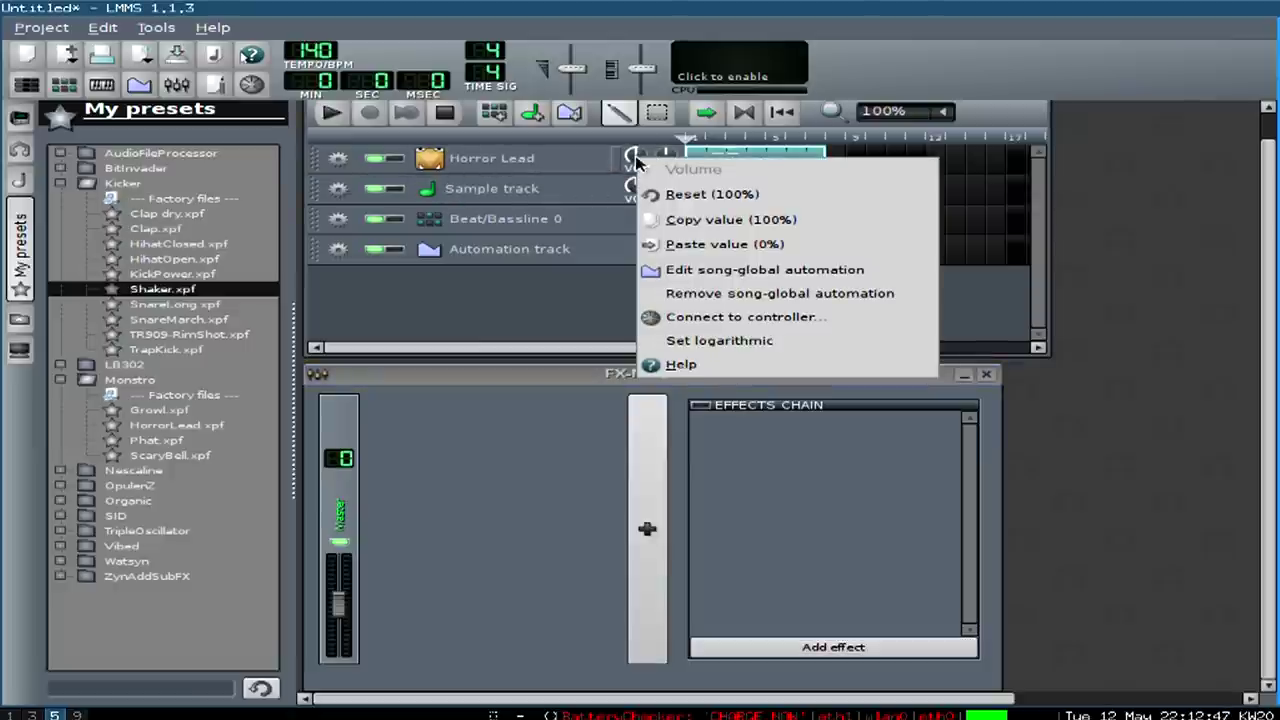
right_click(638, 158)
right_click(640, 157)
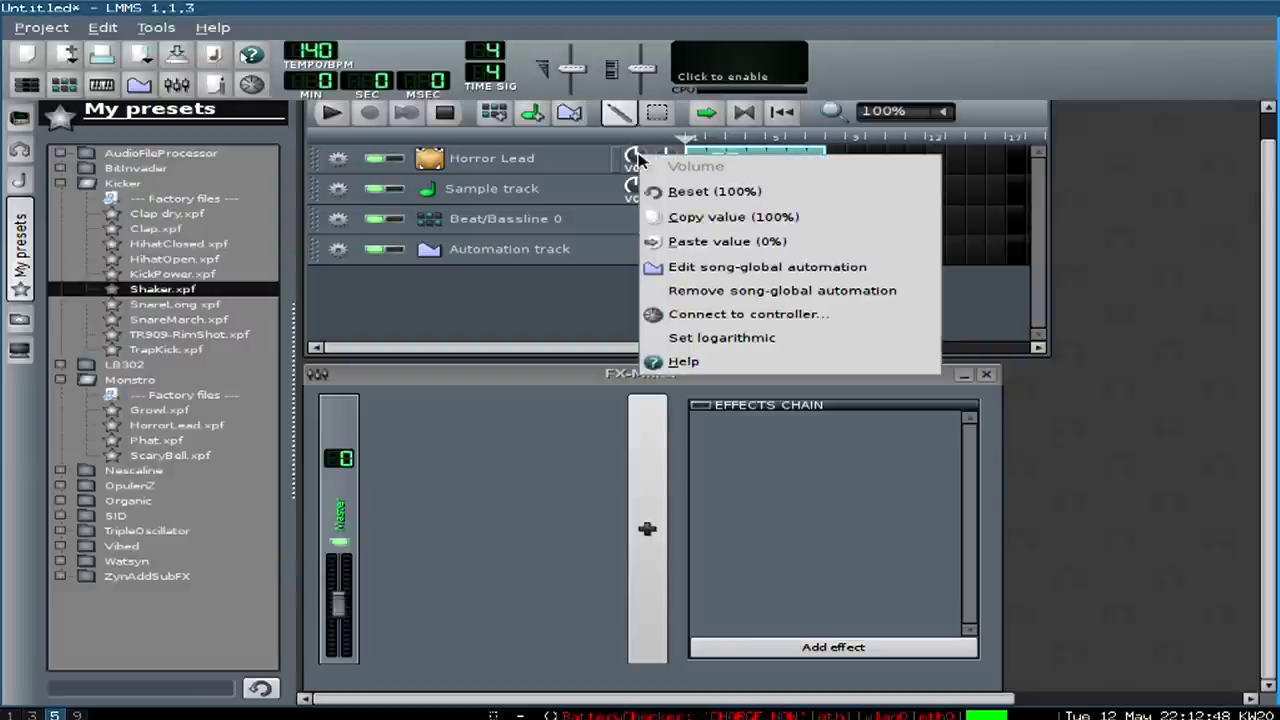
left_click(809, 274)
scroll(857, 271, "down", 2)
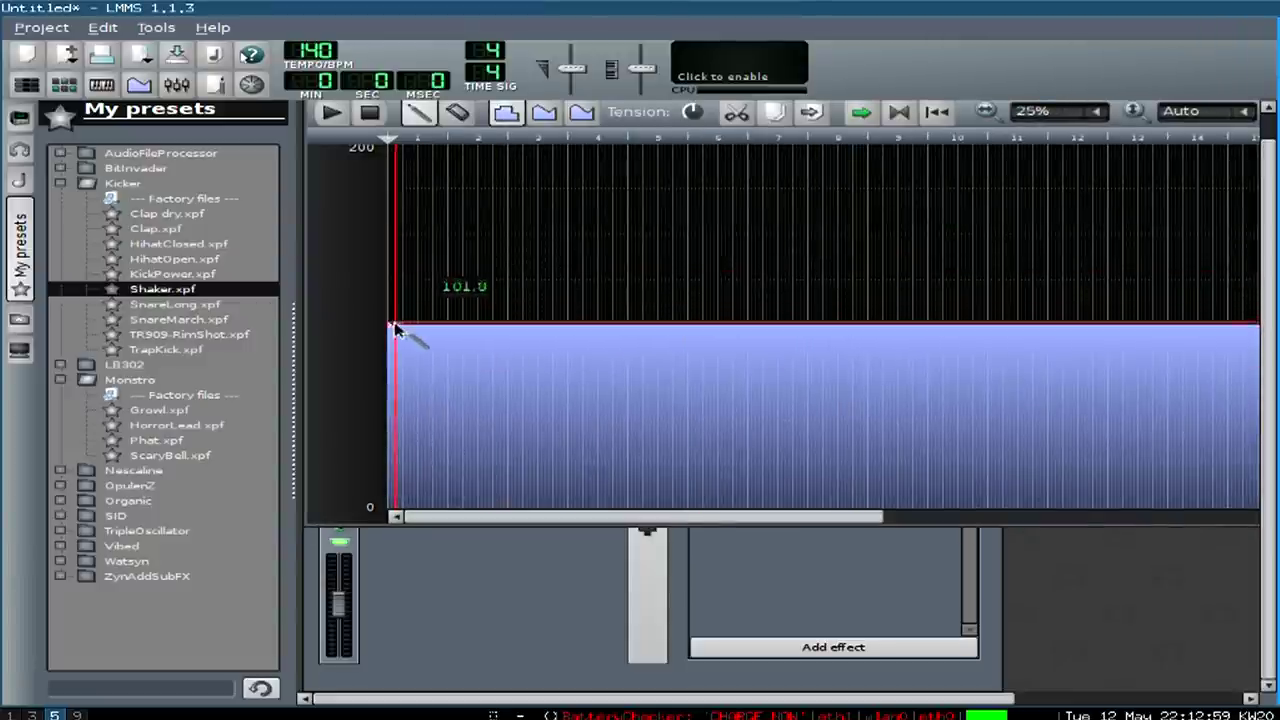
left_click_drag(414, 318, 713, 500)
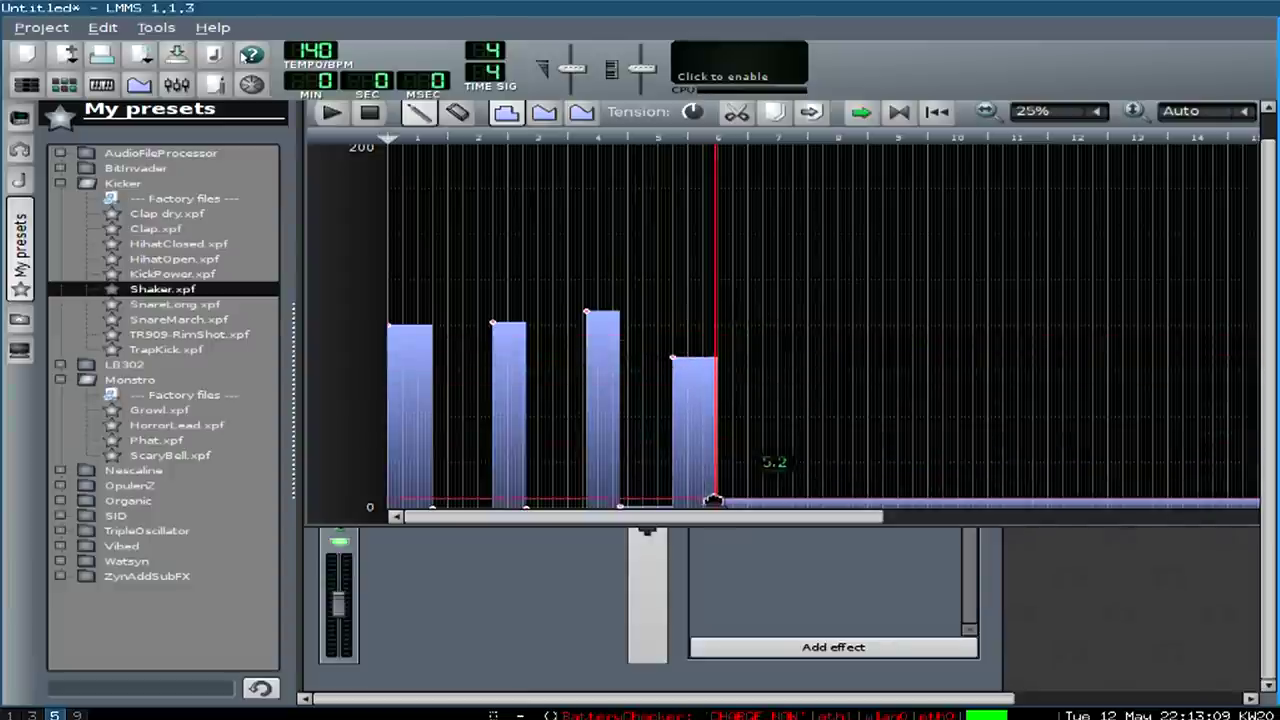
Step: Close the automation editor and play back the song to hear Horror Lead's volume automation
key("space")
key("space")
key("F8")
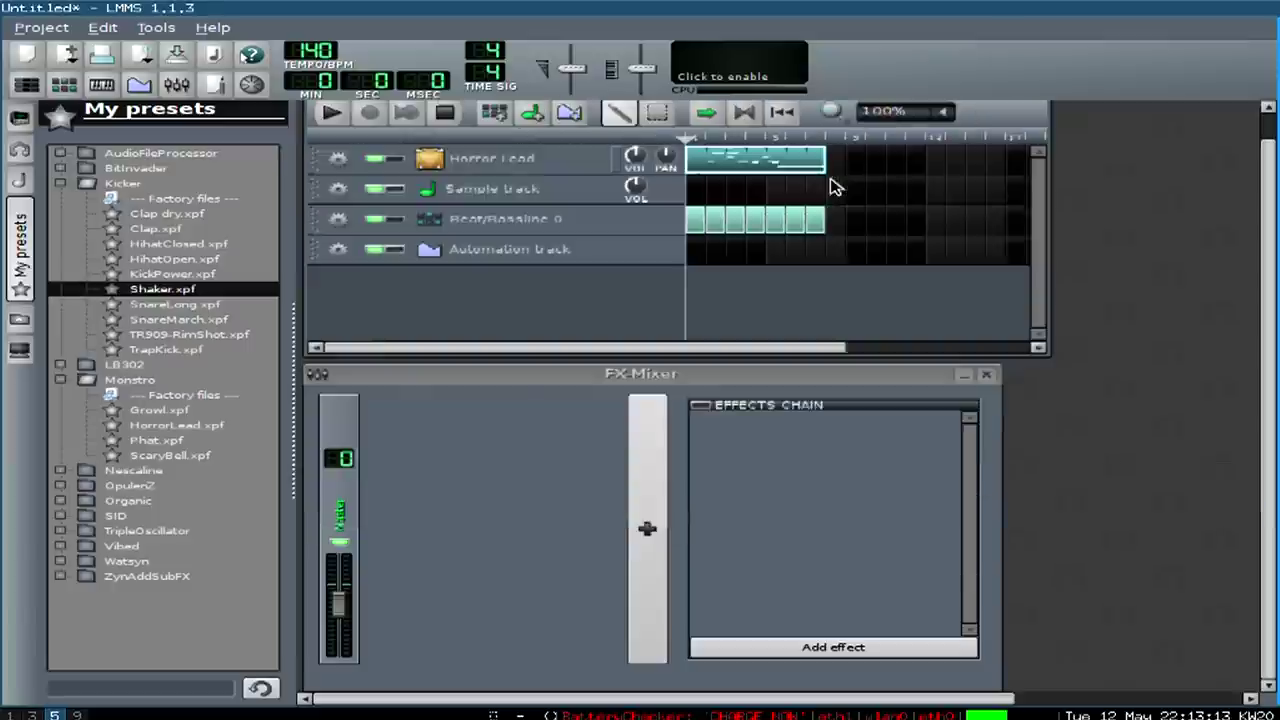
key("space")
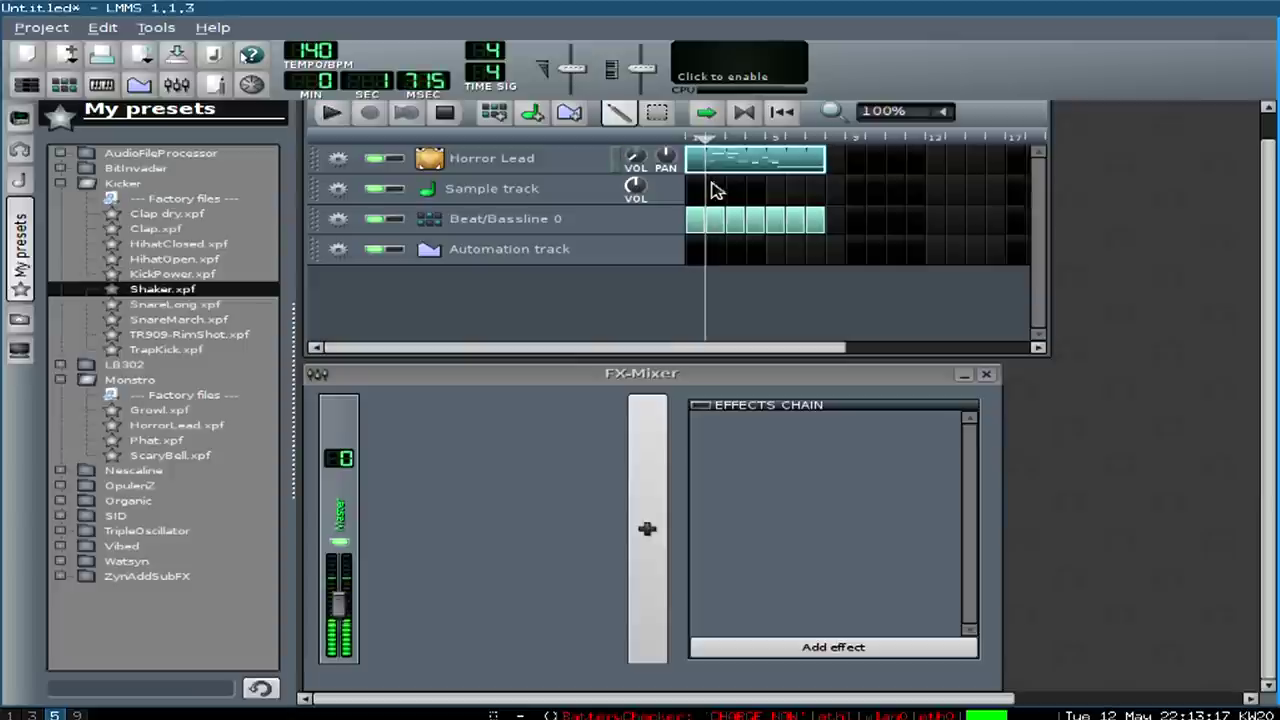
right_click(660, 160)
left_click(580, 303)
key("space")
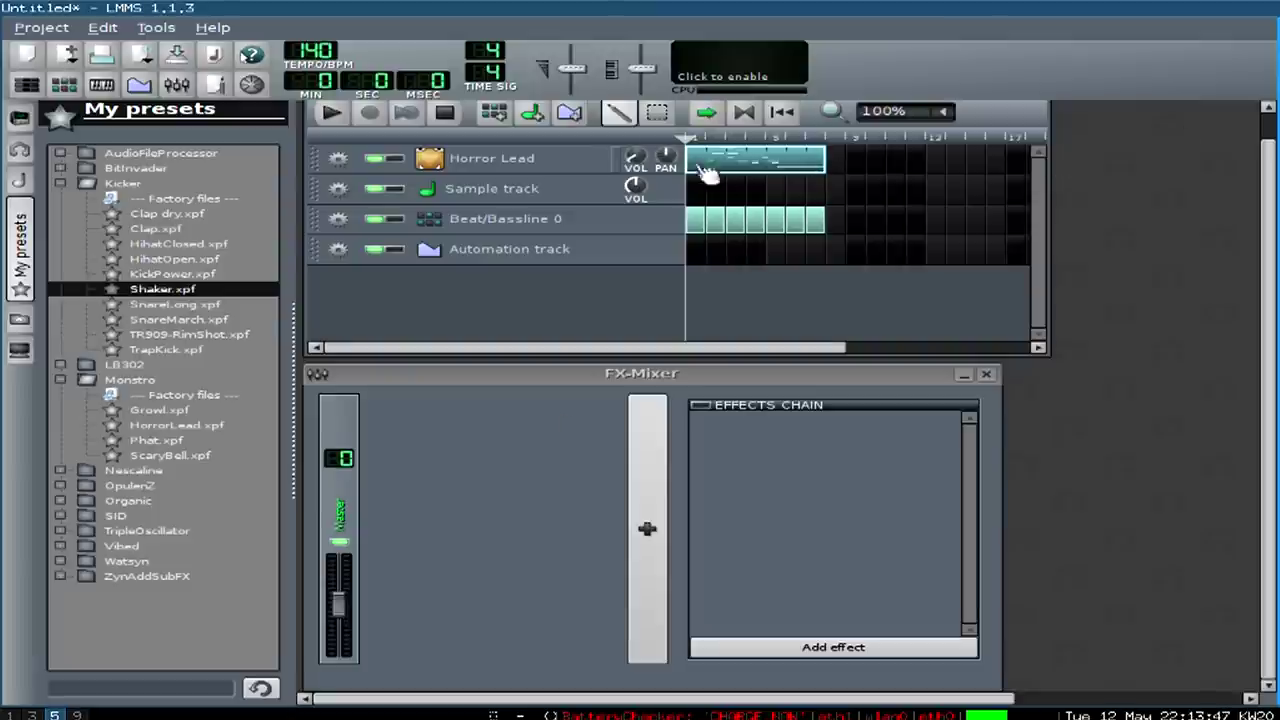
Step: Remove the Horror Lead track from the song
left_click(338, 158)
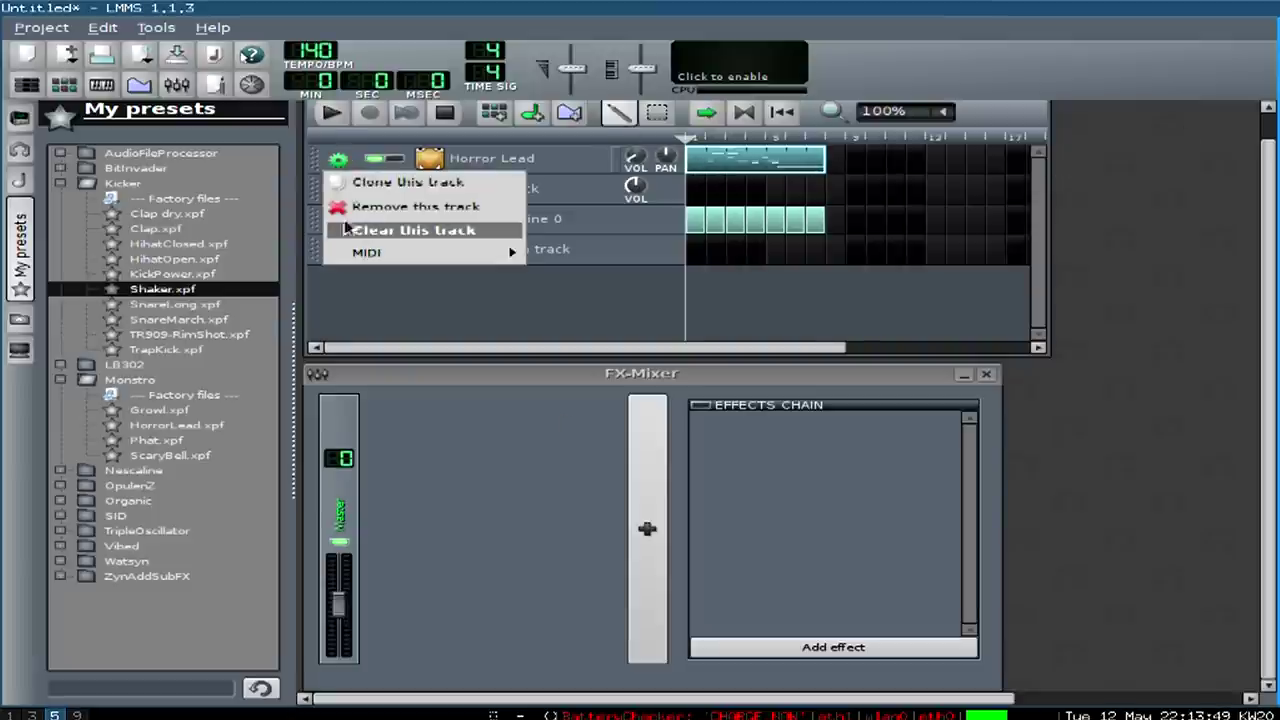
left_click(410, 206)
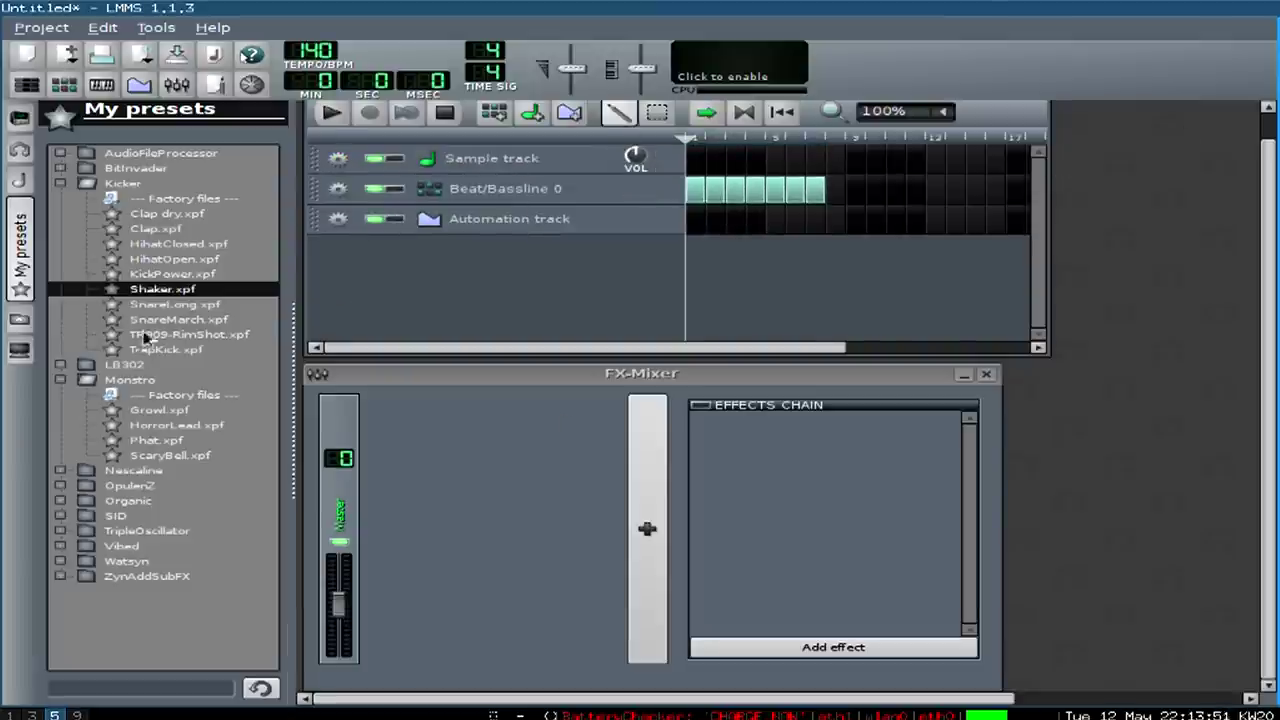
Step: Preview presets, find ElectricOboe among the TripleOscillator presets, and add it as a new instrument track in the song
left_click(177, 426)
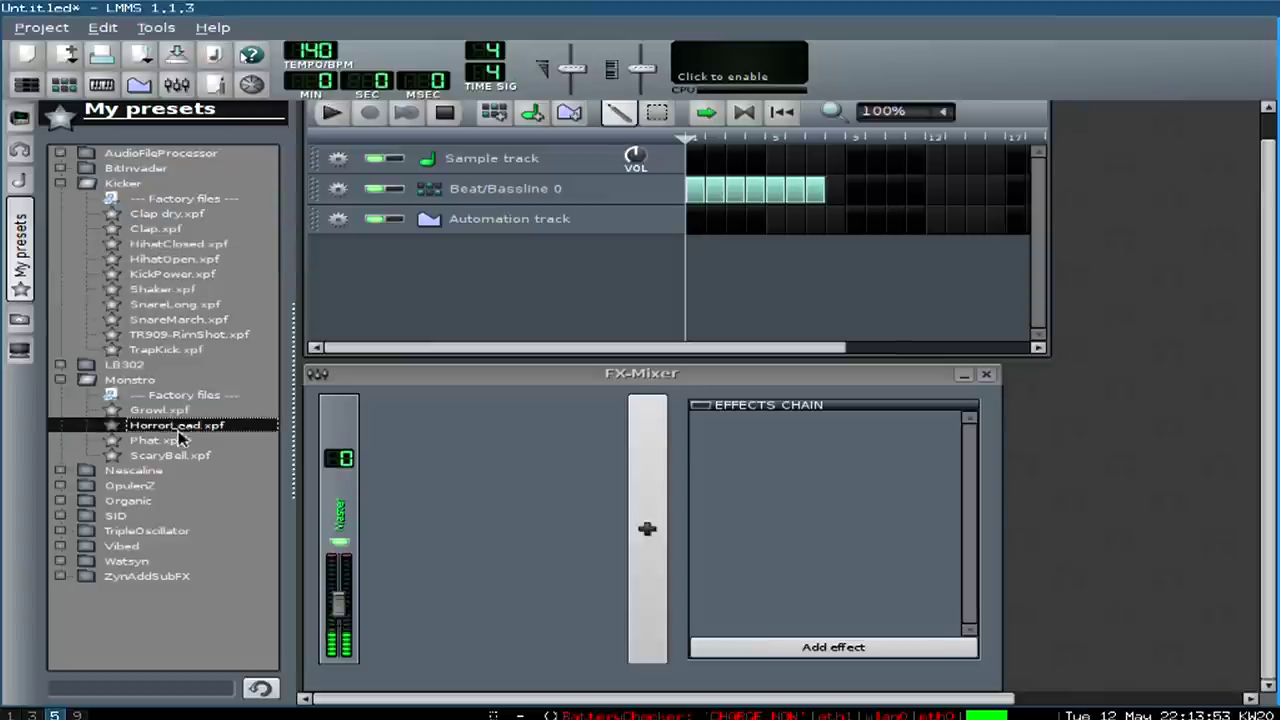
left_click(180, 439)
left_click(170, 486)
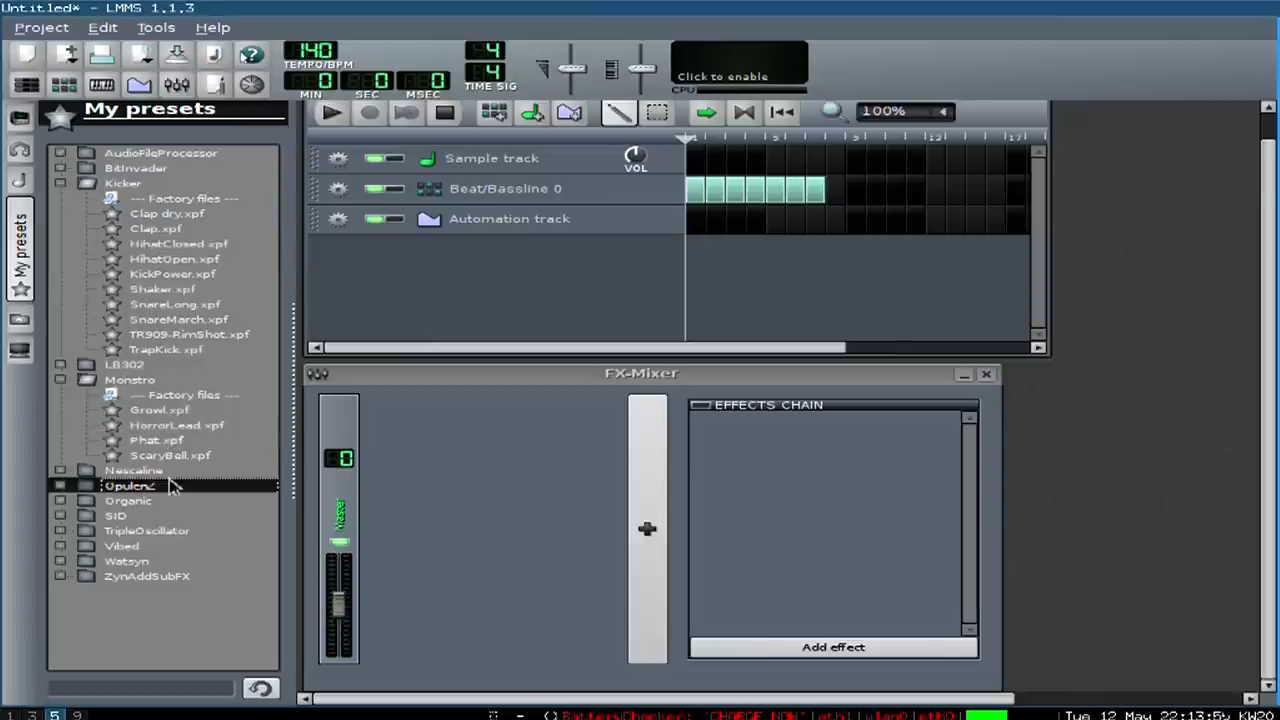
left_click(182, 531)
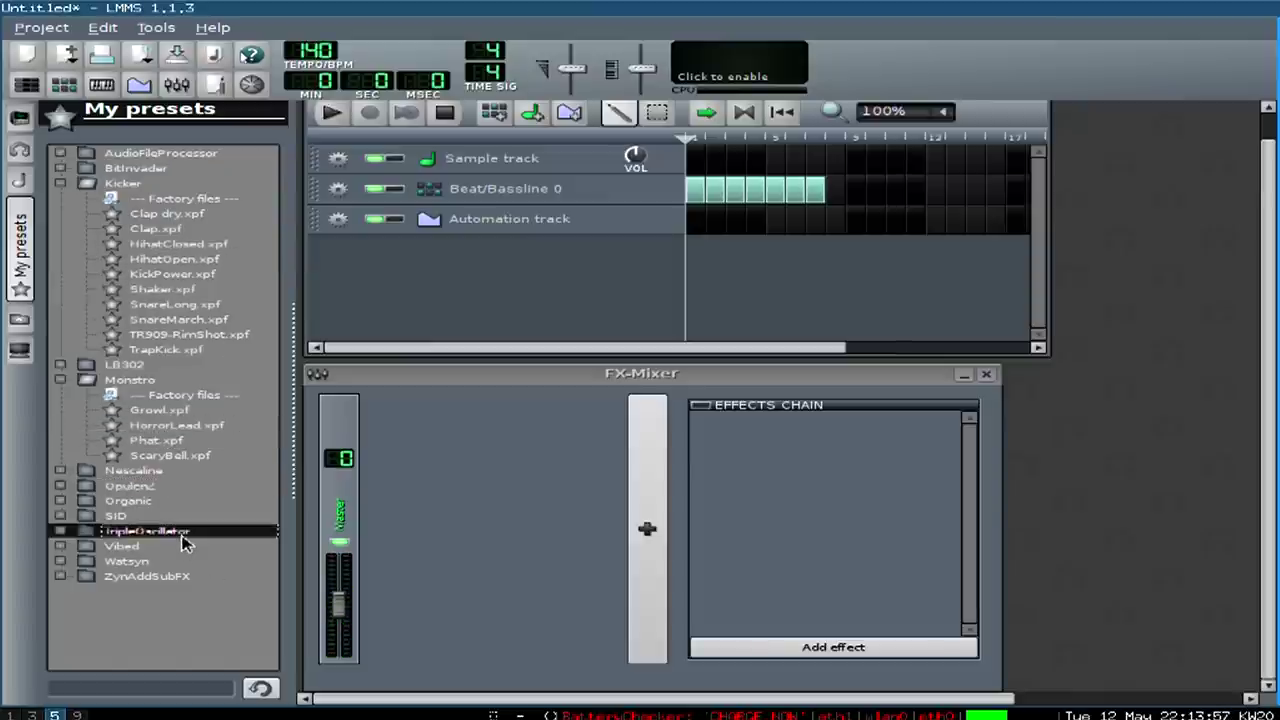
double_click(182, 531)
scroll(180, 535, "down", 8)
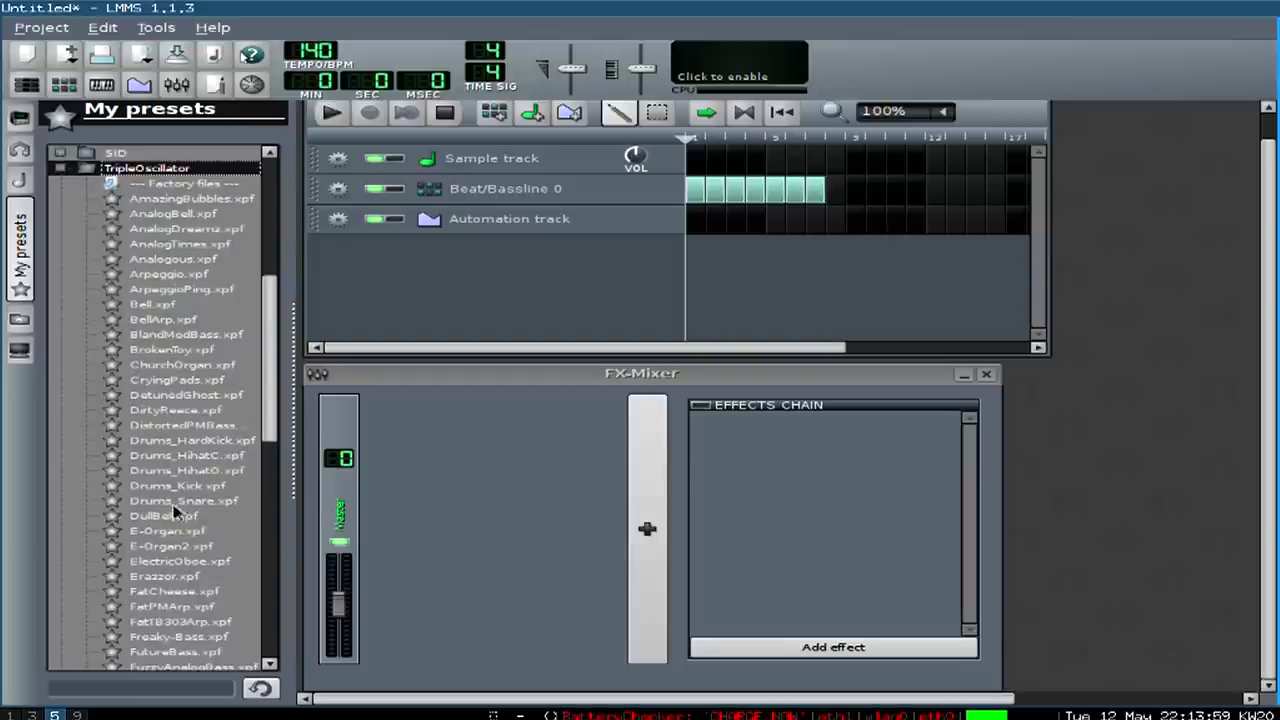
scroll(172, 515, "down", 1)
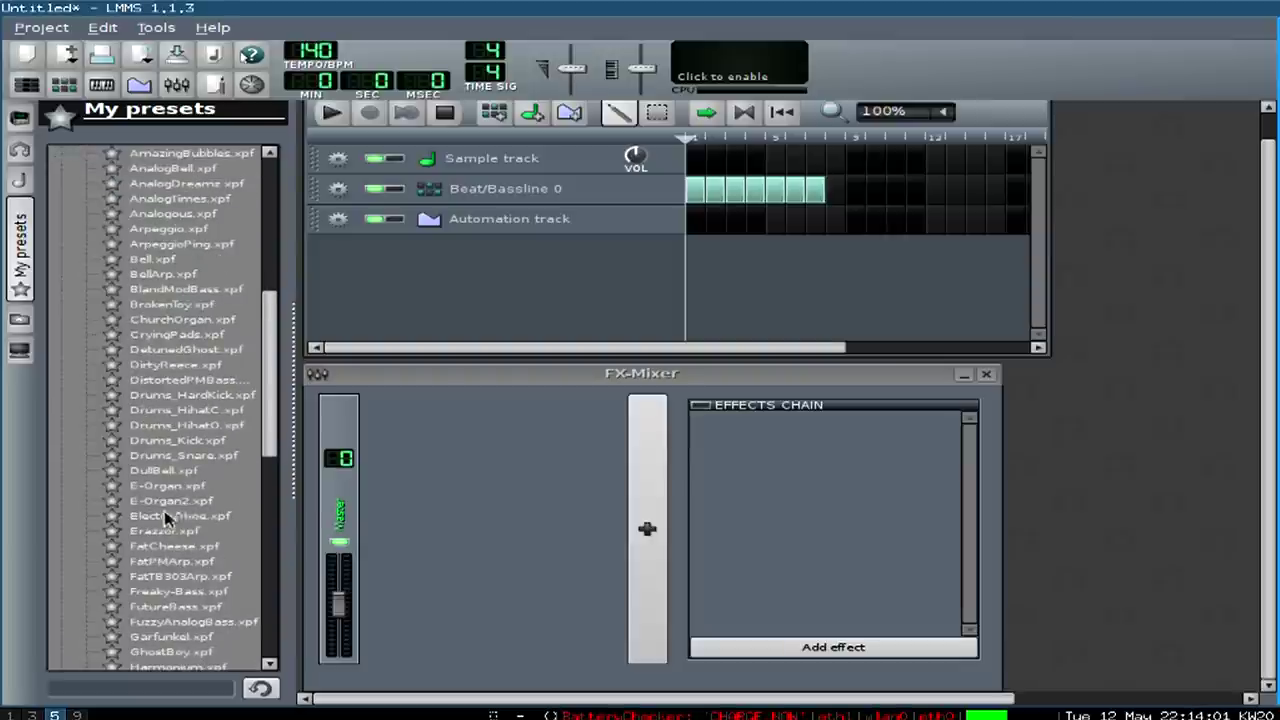
left_click(165, 516)
left_click_drag(145, 527, 425, 277)
Step: Assign GarageKey mini MIDI 1 as the MIDI input of the Electric Oboe track
left_click(338, 249)
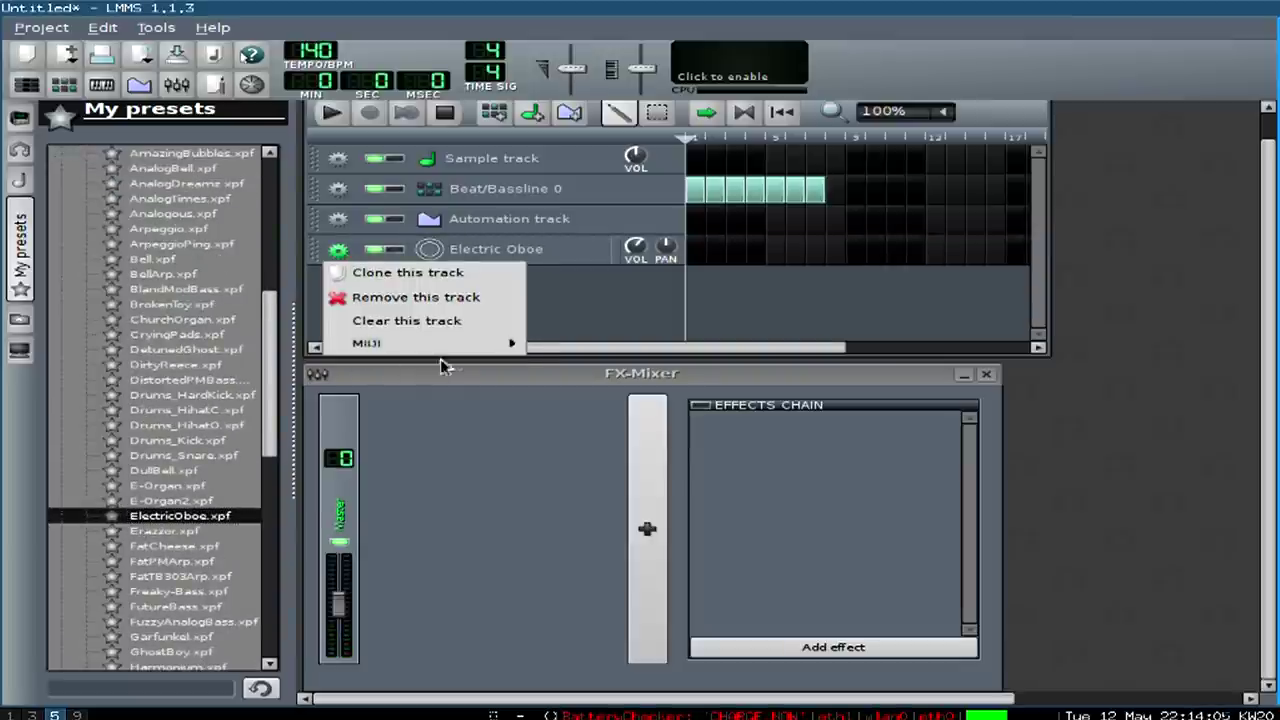
mouse_move(500, 343)
mouse_move(619, 354)
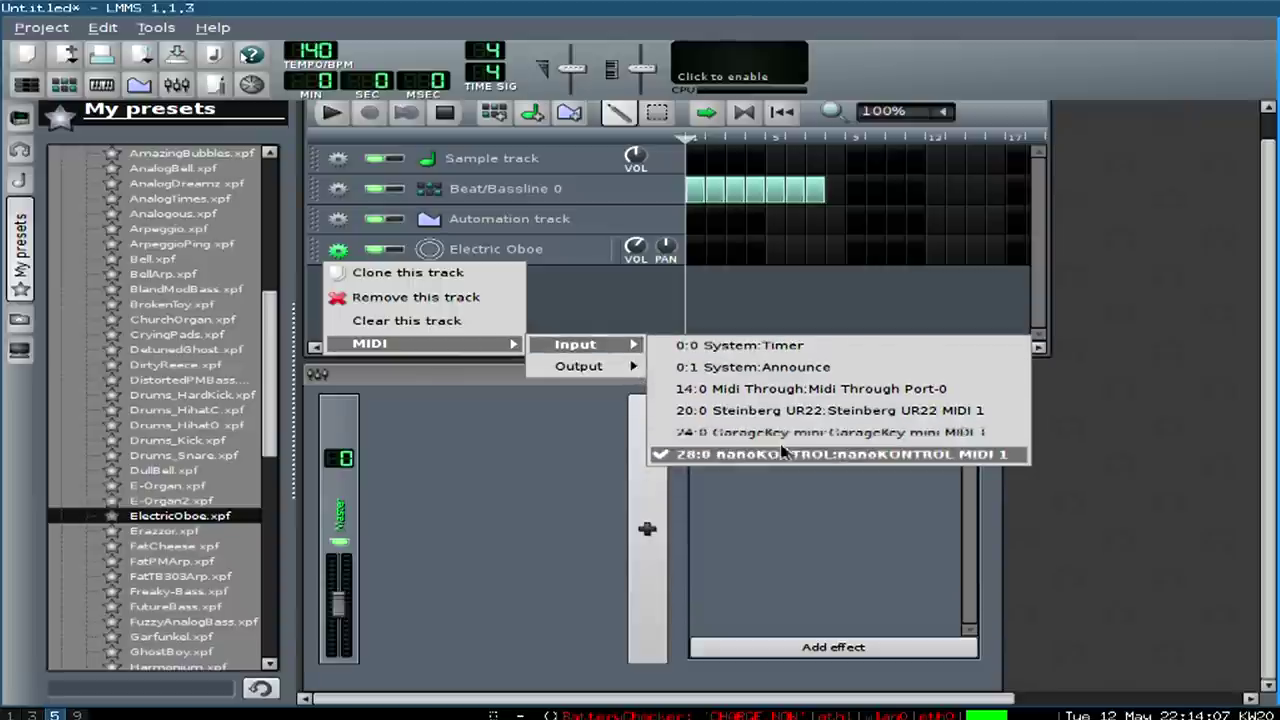
left_click(801, 442)
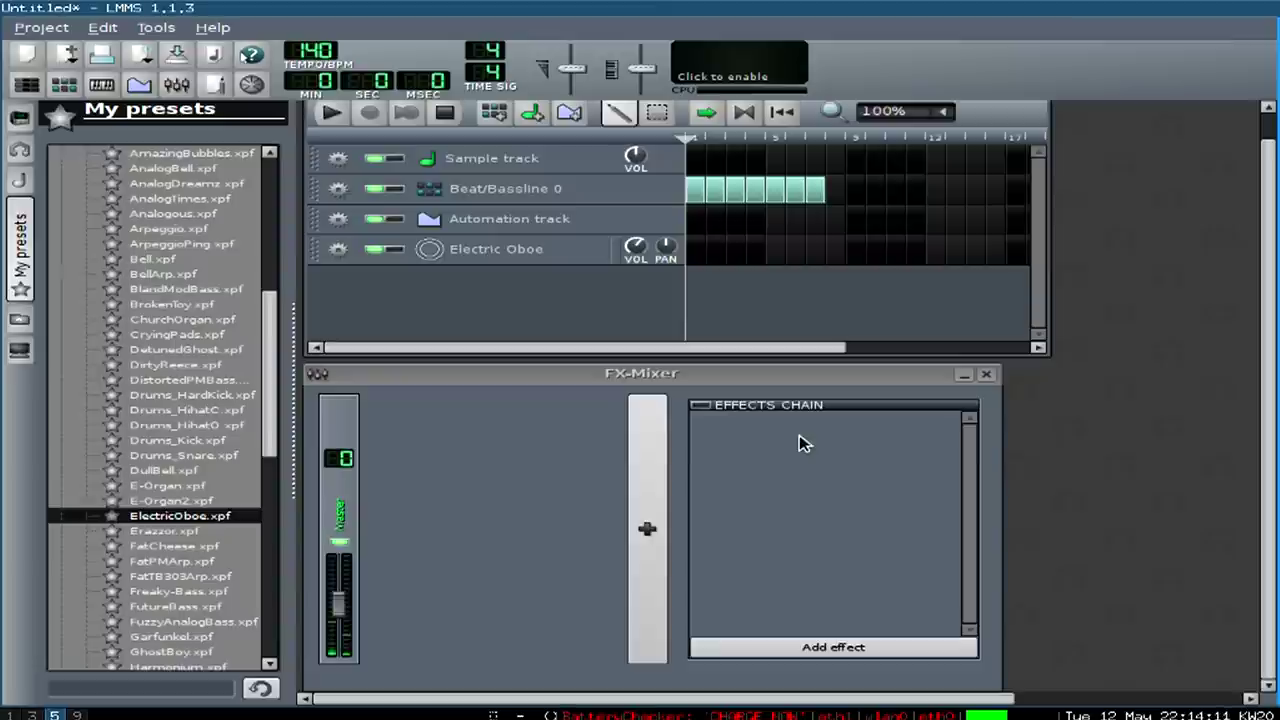
Step: Open the Electric Oboe instrument and examine its chord and arpeggio functions, MIDI settings and effects chain
left_click(458, 250)
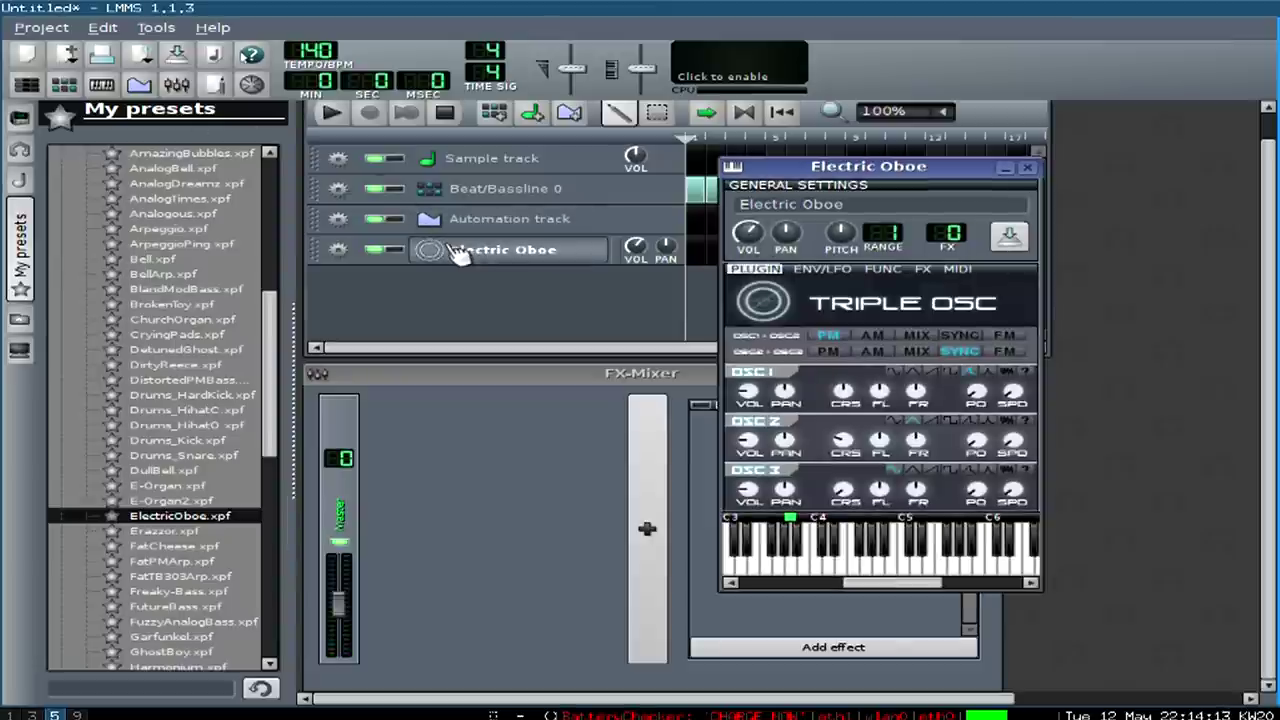
left_click(880, 268)
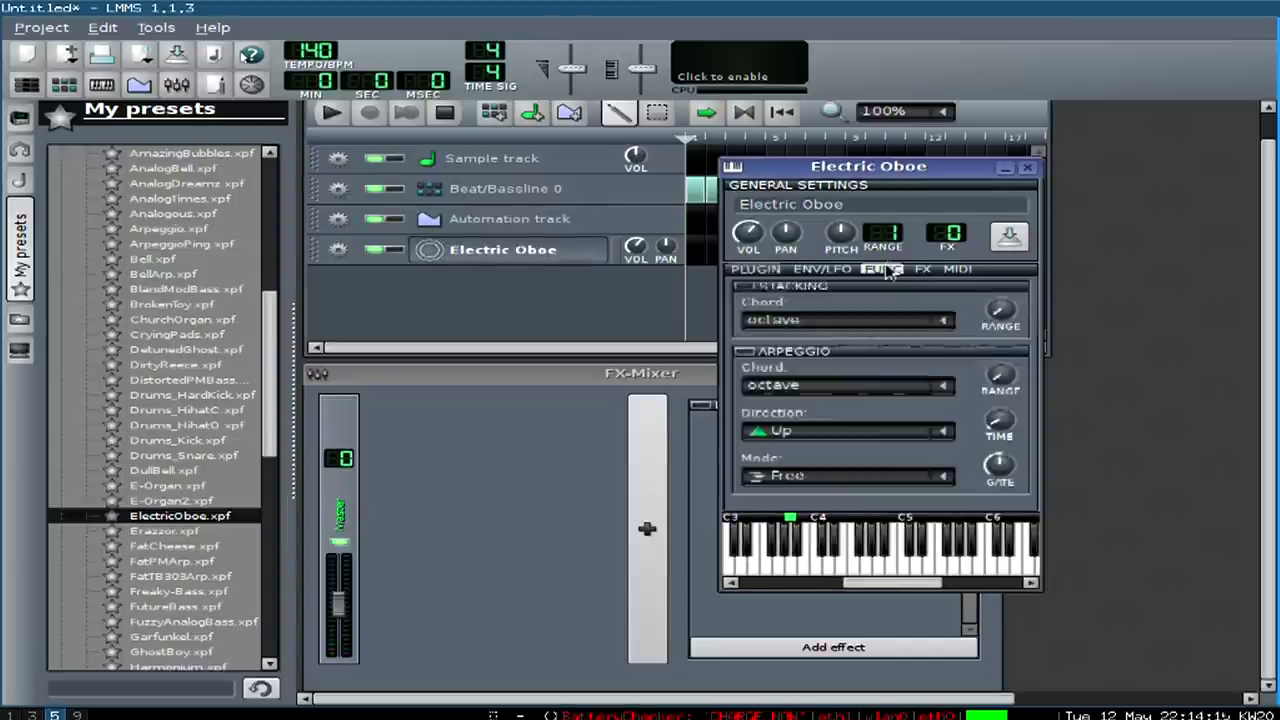
left_click(955, 269)
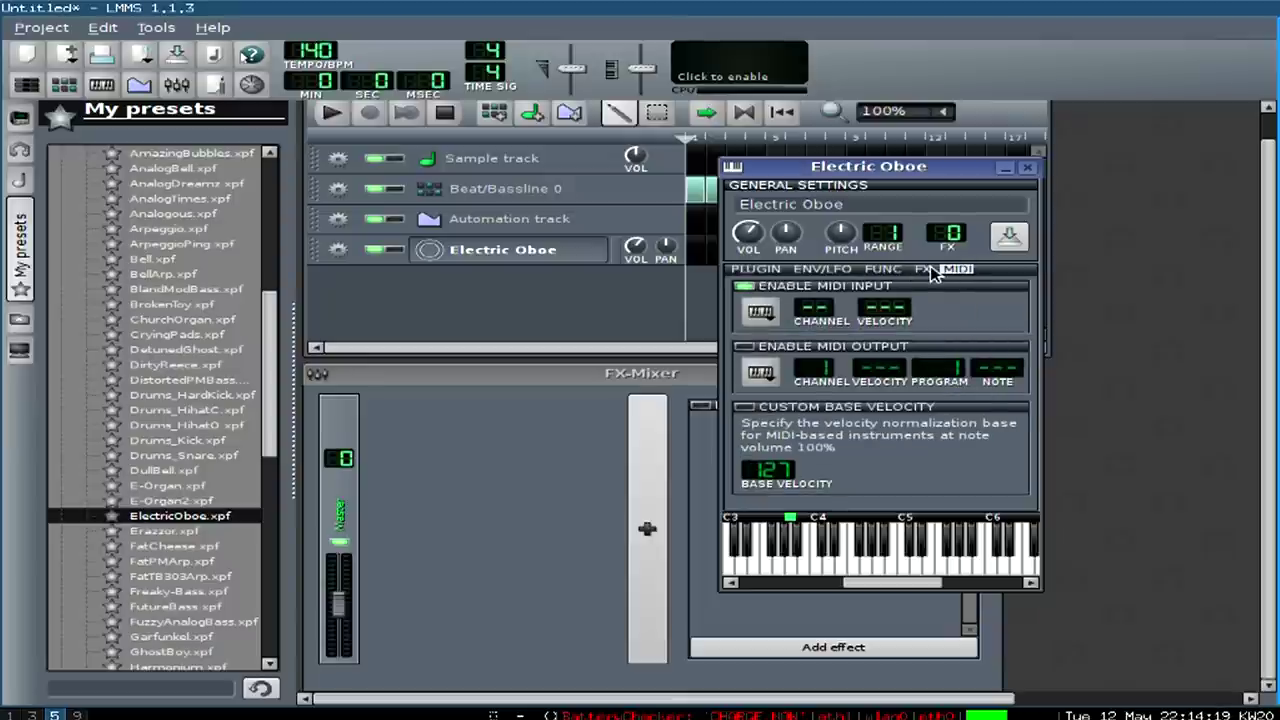
left_click(924, 269)
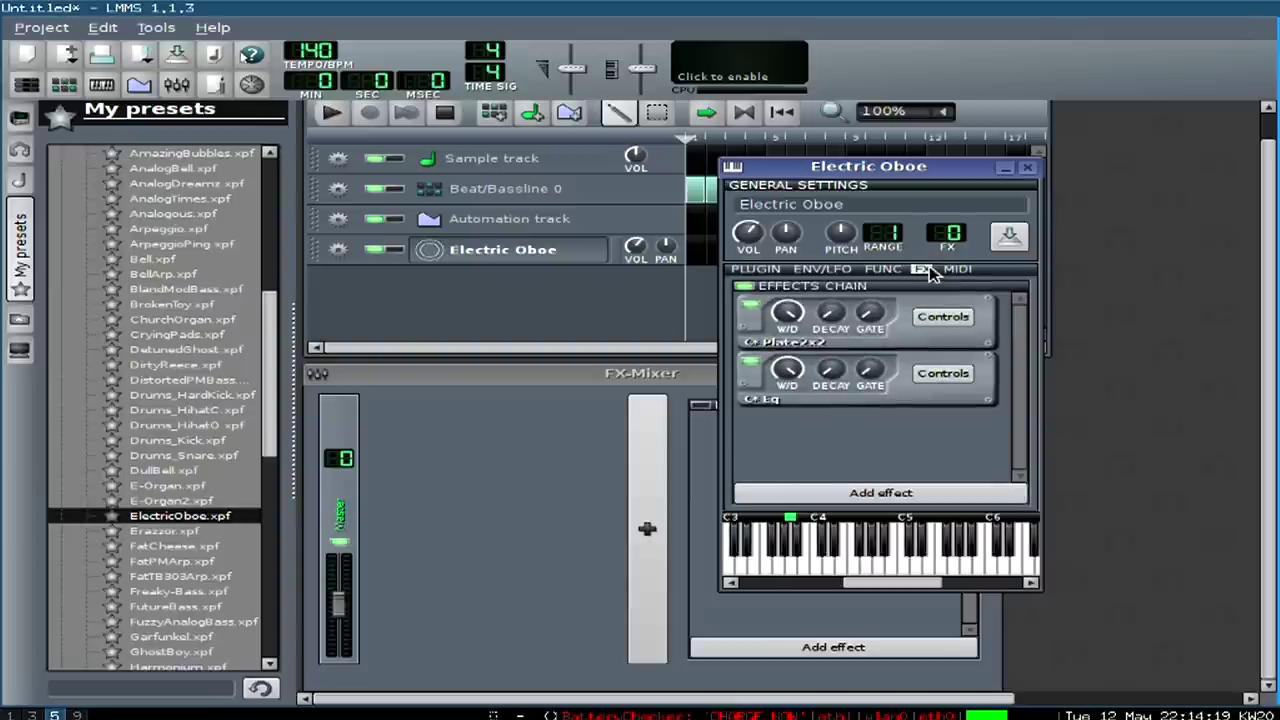
Step: Set the Electric Oboe's filter type to RC BandPass in its envelope and LFO settings
left_click(818, 270)
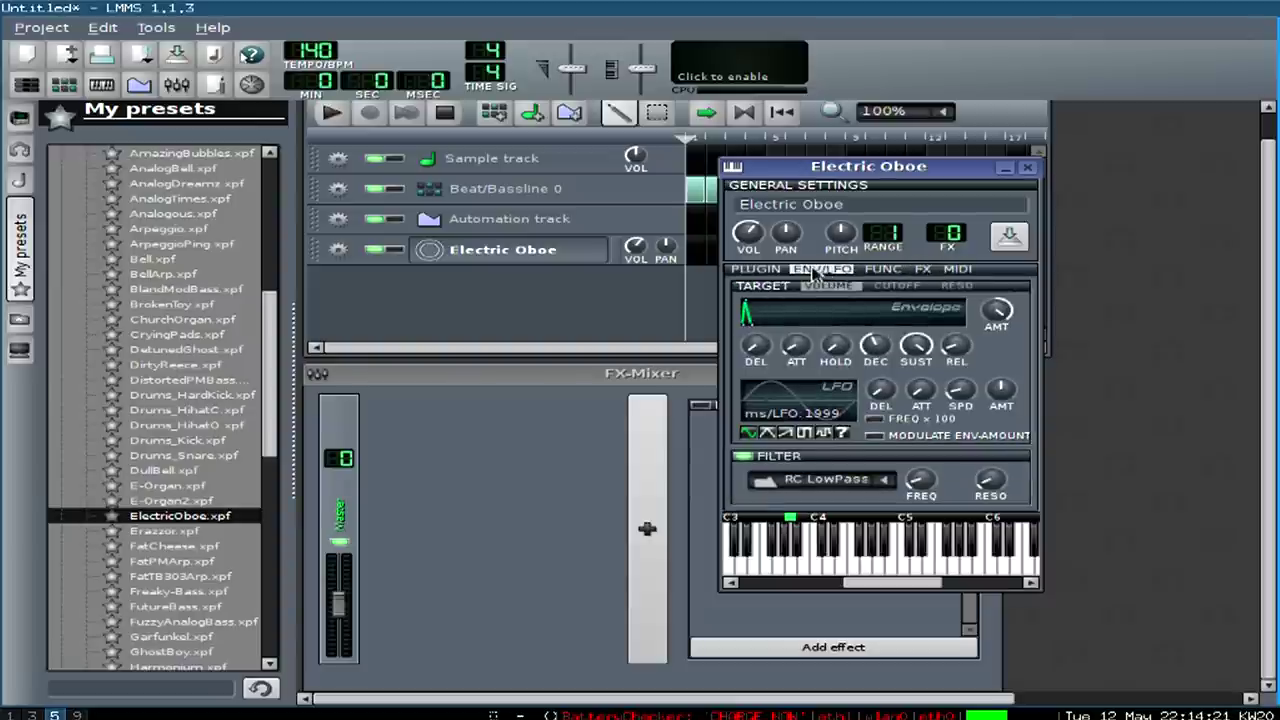
left_click(885, 480)
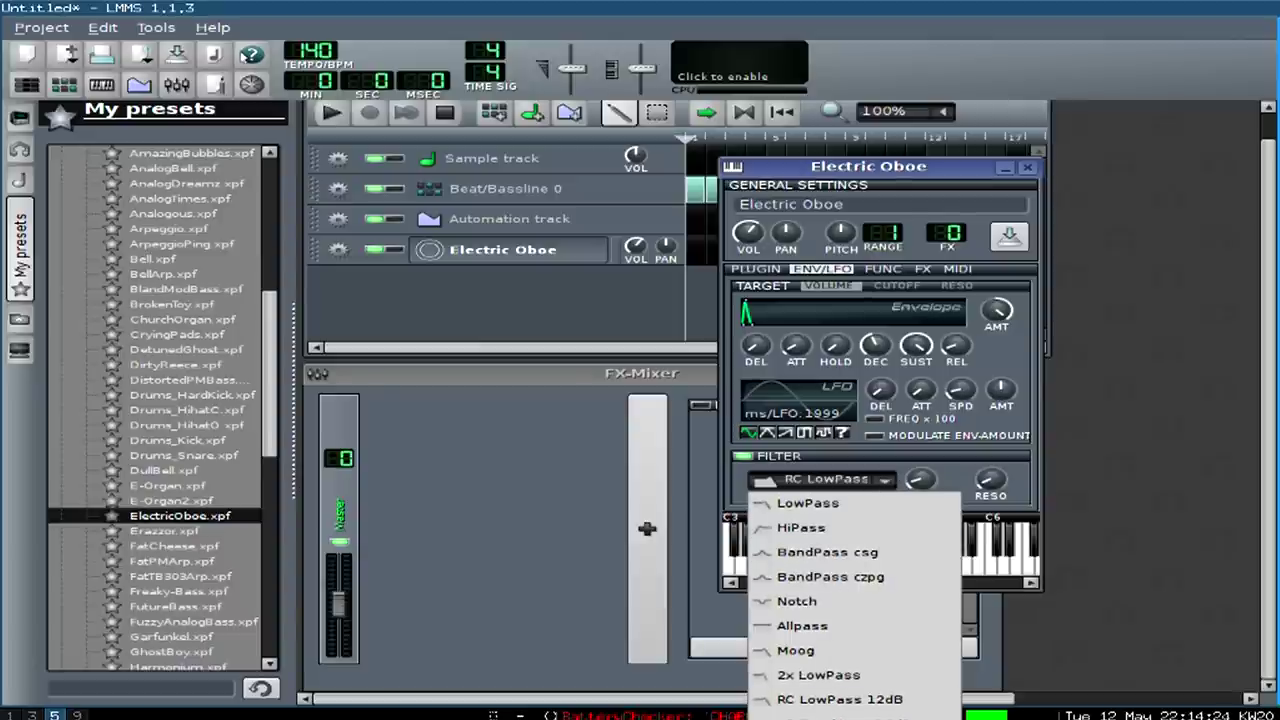
left_click(850, 716)
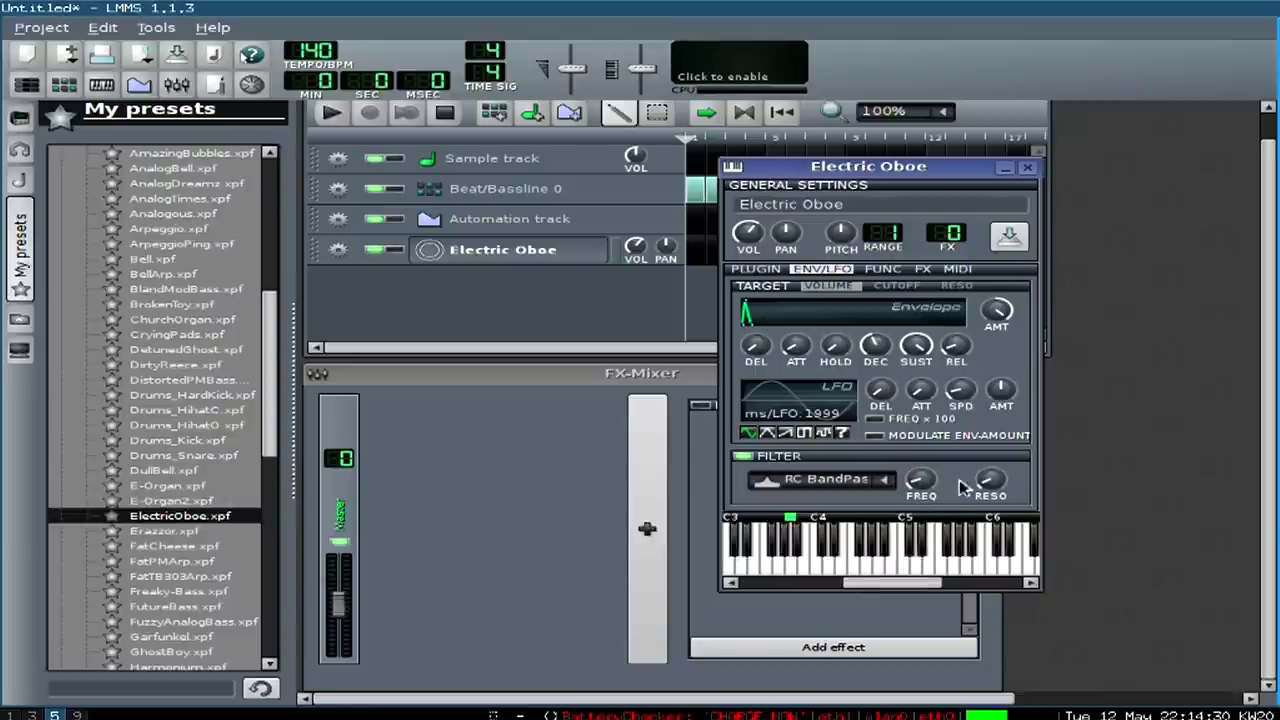
Step: Connect the filter's cutoff frequency to nanoKONTROL MIDI 1, auto-detecting channel 1, controller 17
right_click(928, 488)
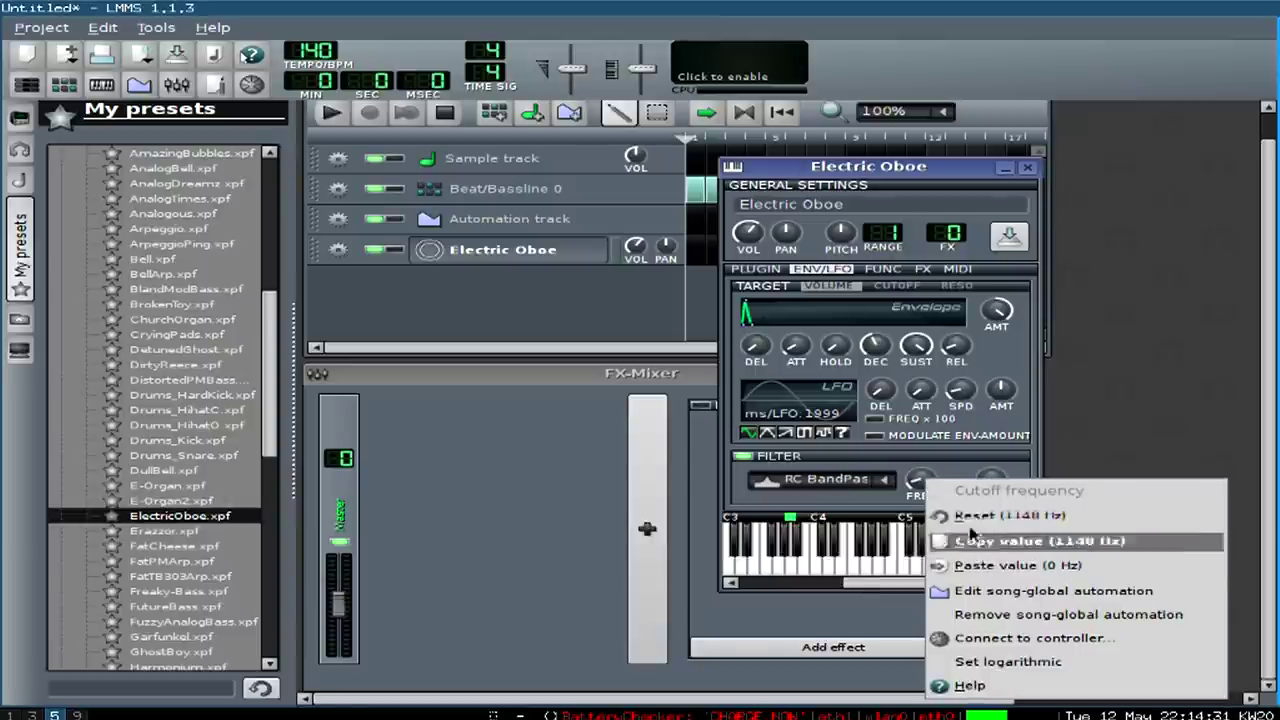
left_click(1050, 636)
left_click(700, 242)
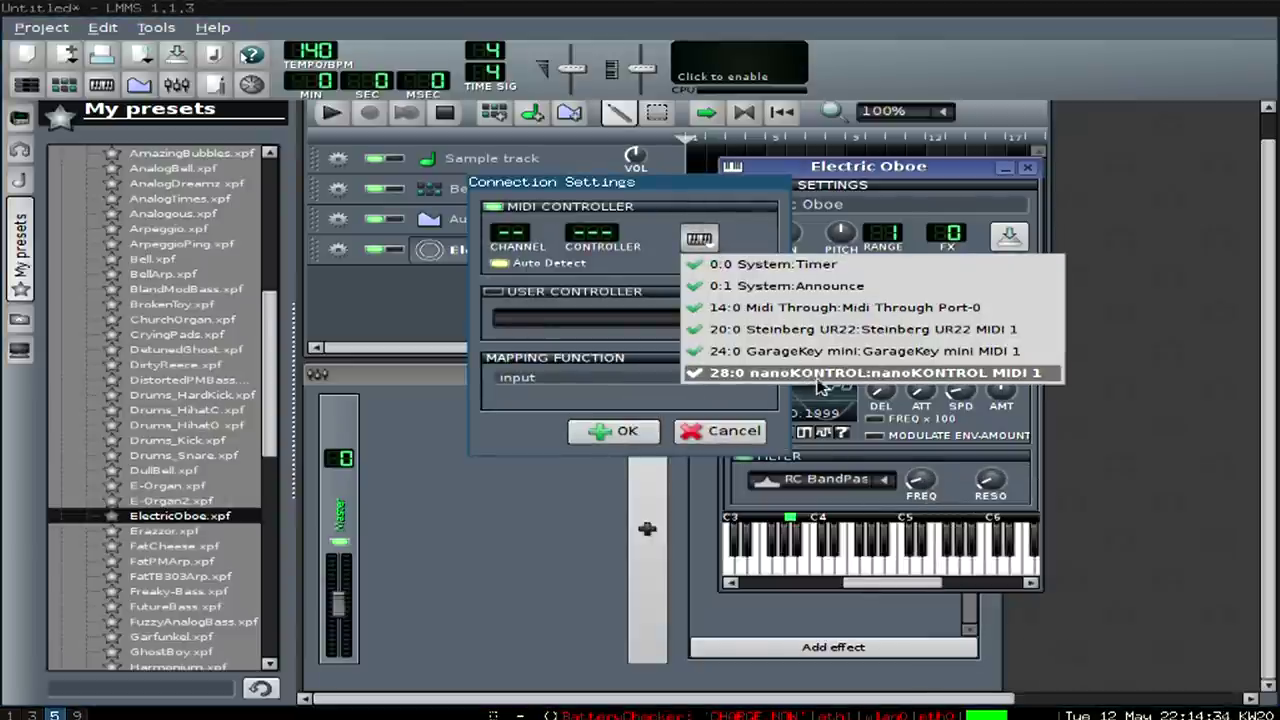
left_click(826, 373)
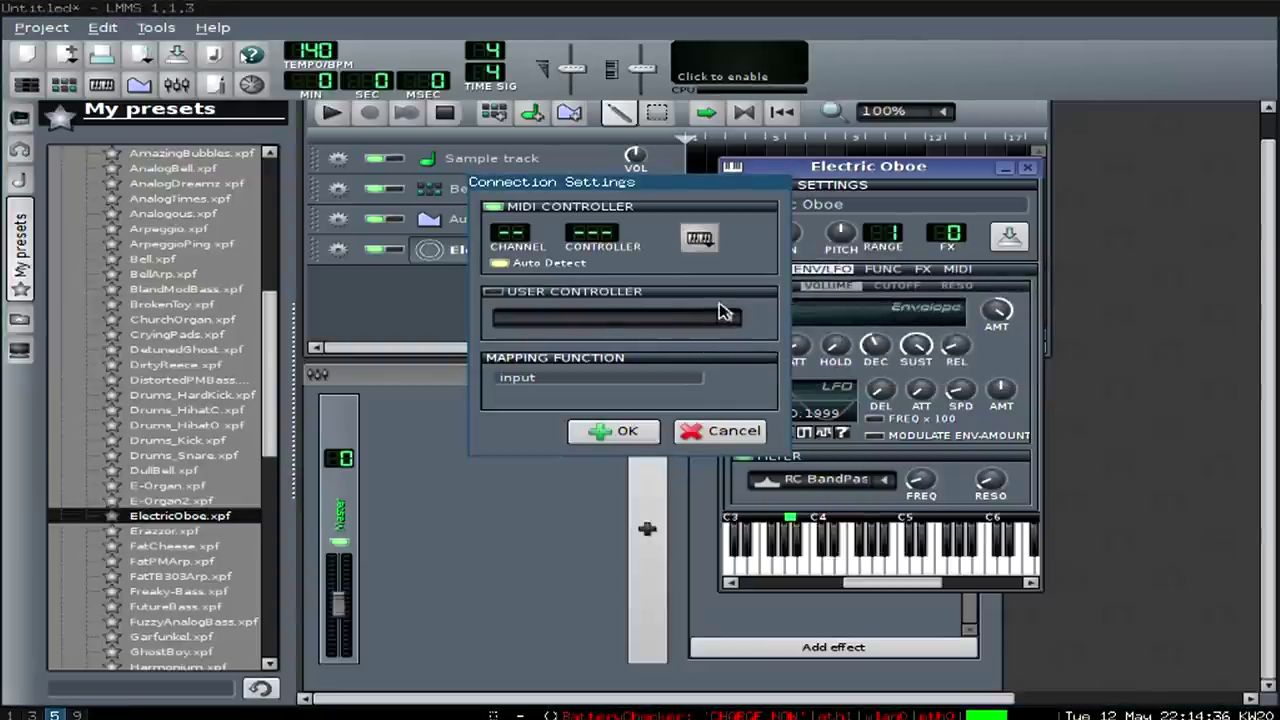
left_click(700, 237)
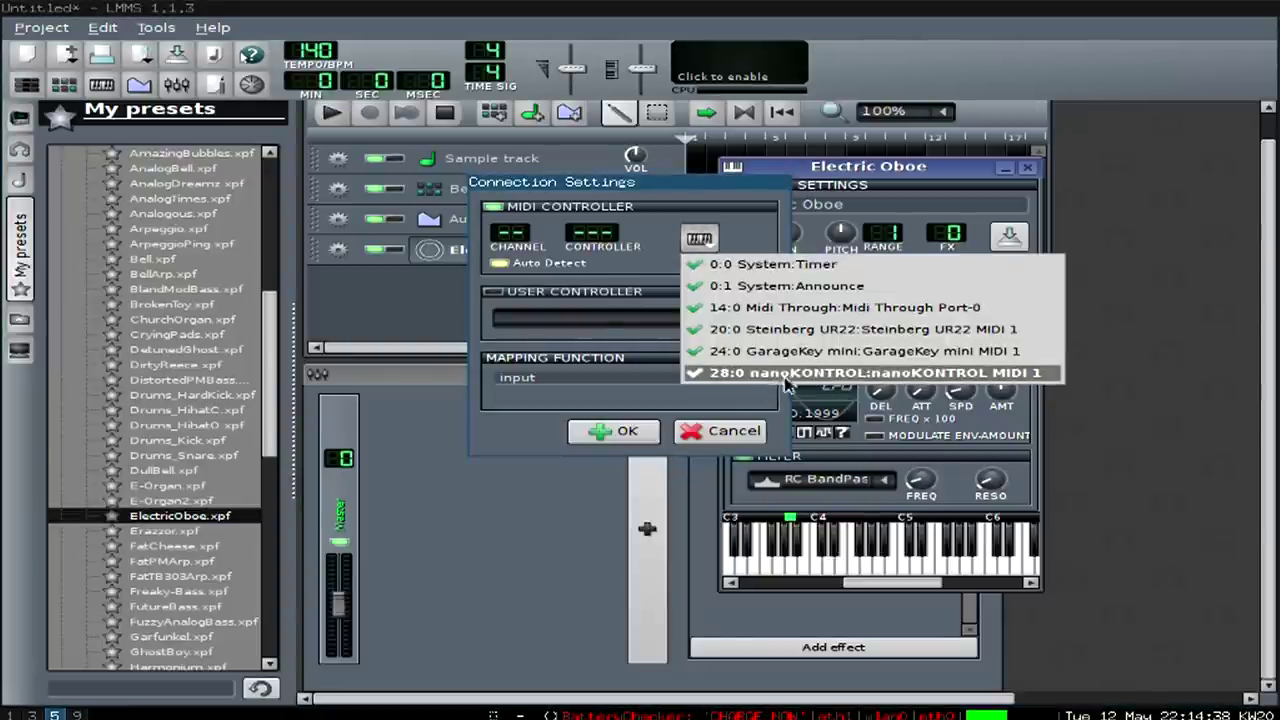
left_click(790, 372)
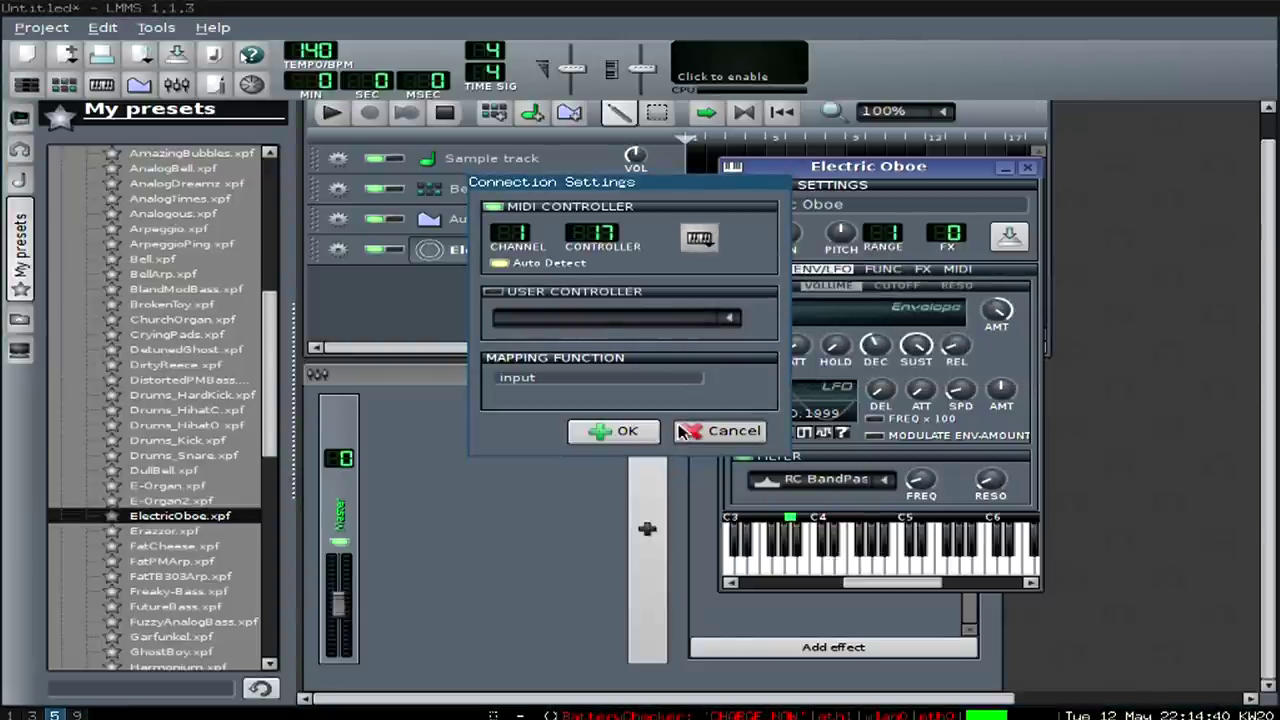
left_click(615, 431)
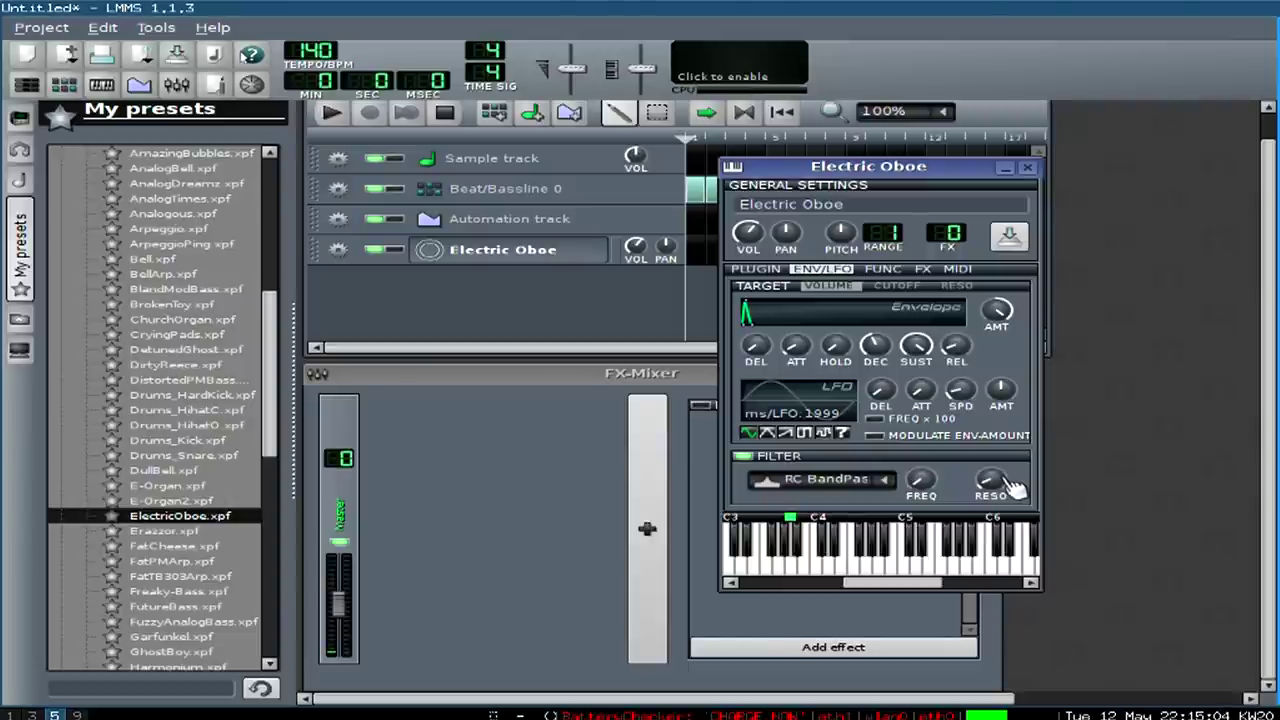
Step: Raise the resonance of the Electric Oboe's filter
left_click_drag(990, 480, 990, 490)
left_click_drag(988, 480, 918, 510)
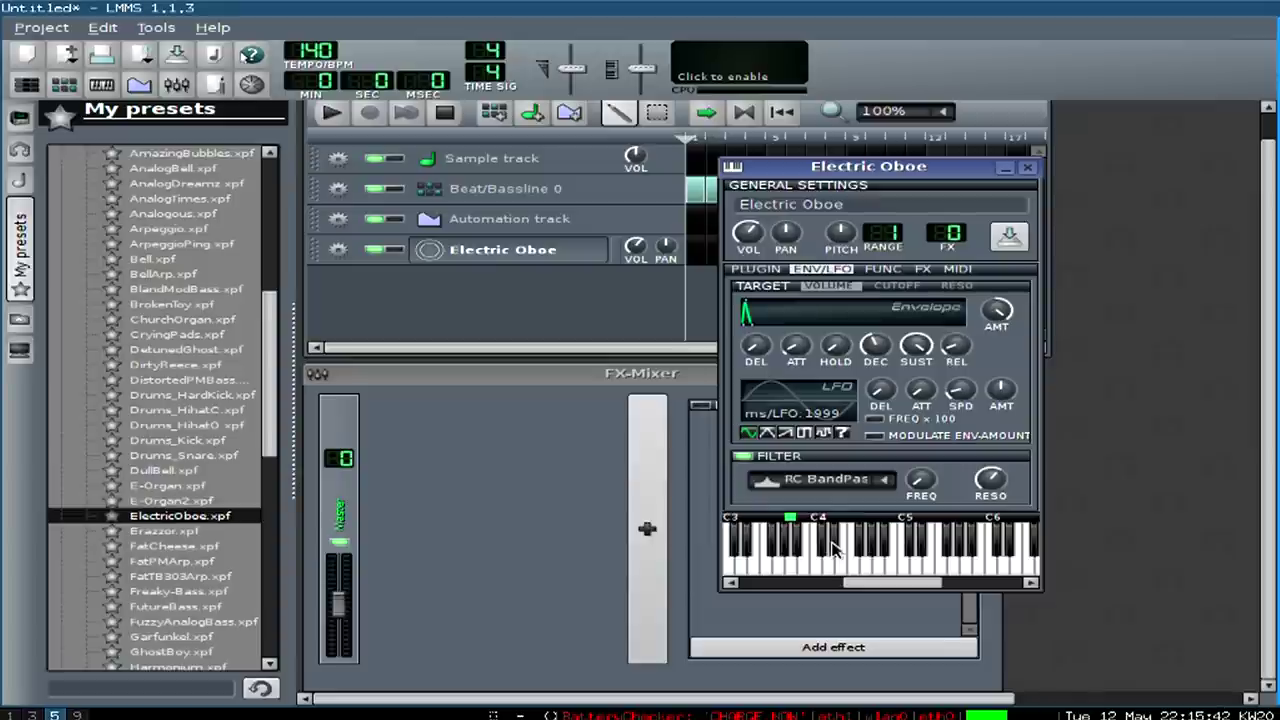
Step: Edit the cutoff frequency's song-global automation, using linear progression to draw a steady rise from 1 over about 15 bars
right_click(928, 487)
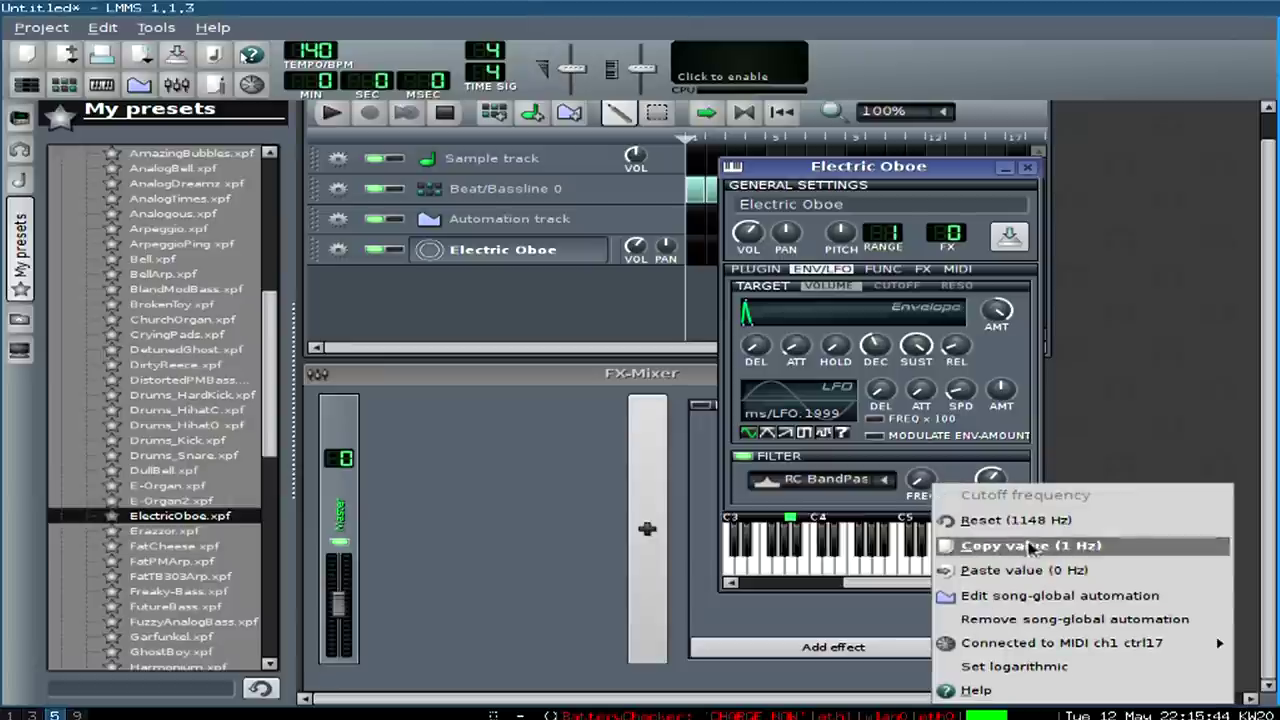
left_click(1093, 597)
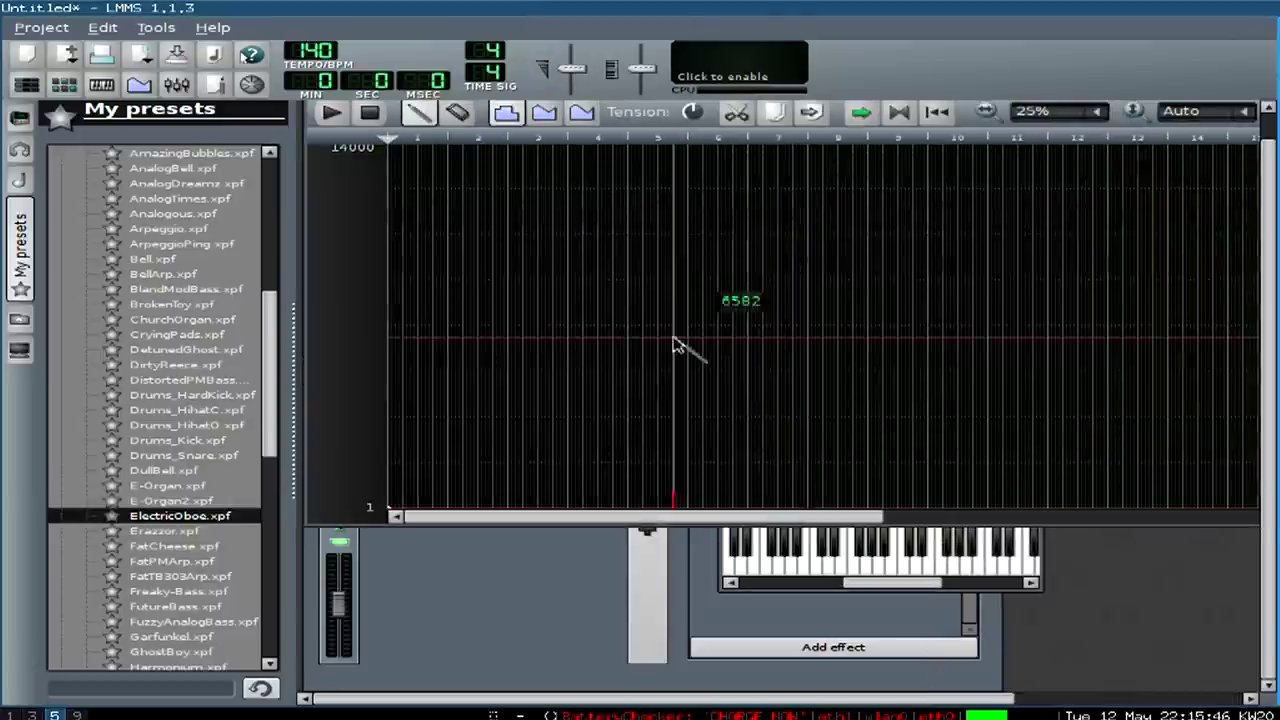
left_click(543, 111)
left_click(563, 408)
left_click_drag(563, 408, 1262, 176)
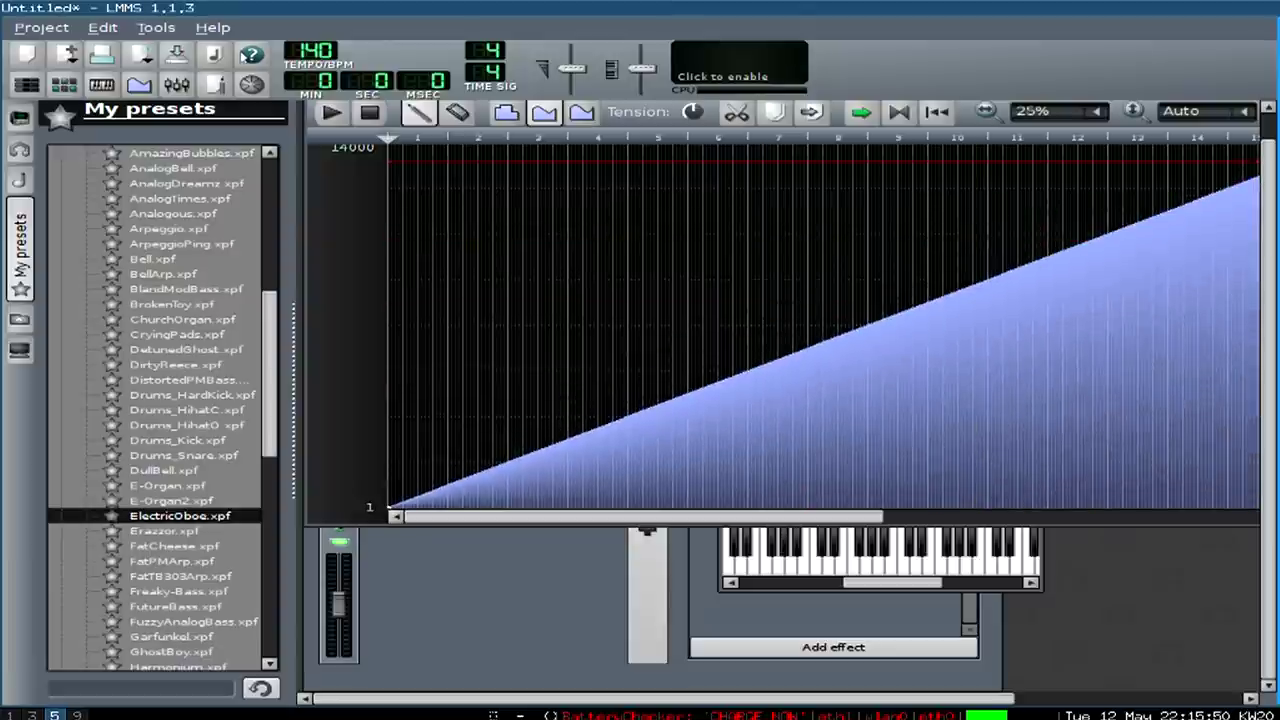
left_click_drag(937, 323, 894, 277)
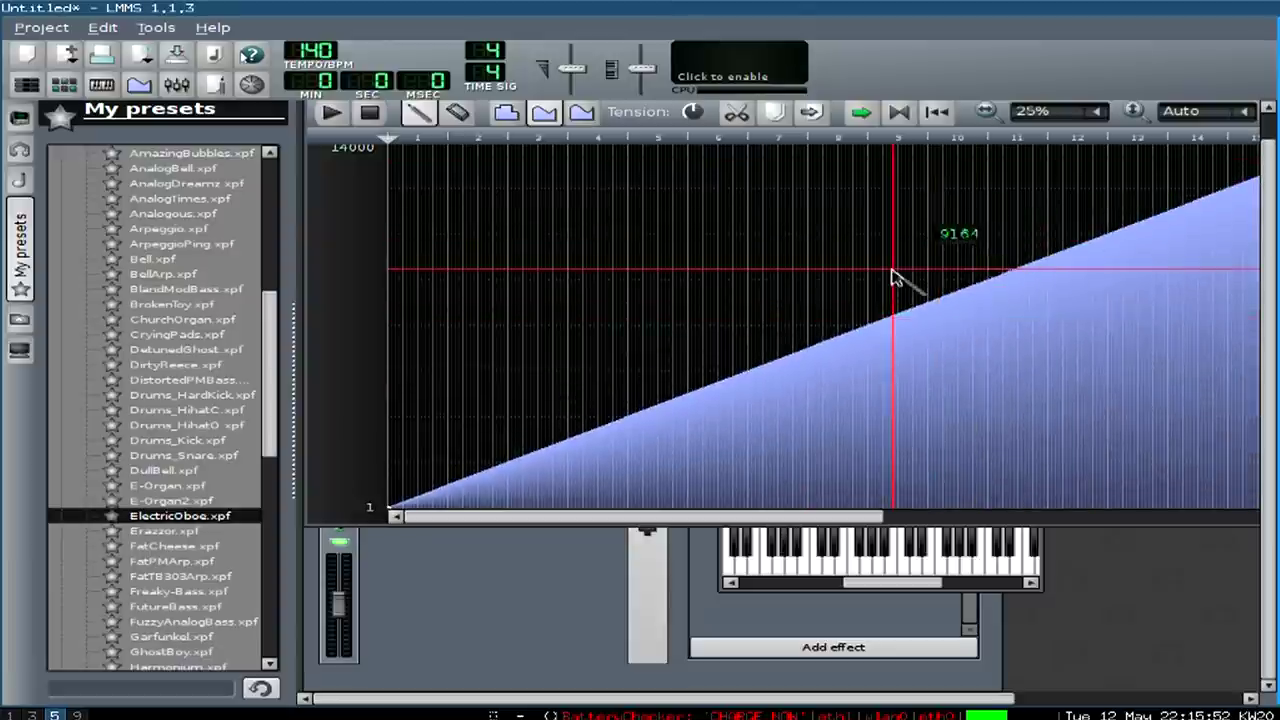
Step: Create a pattern on the Electric Oboe track and draw a single sustained note about 13 bars long
key("F8")
left_click_drag(922, 170, 1017, 324)
double_click(710, 240)
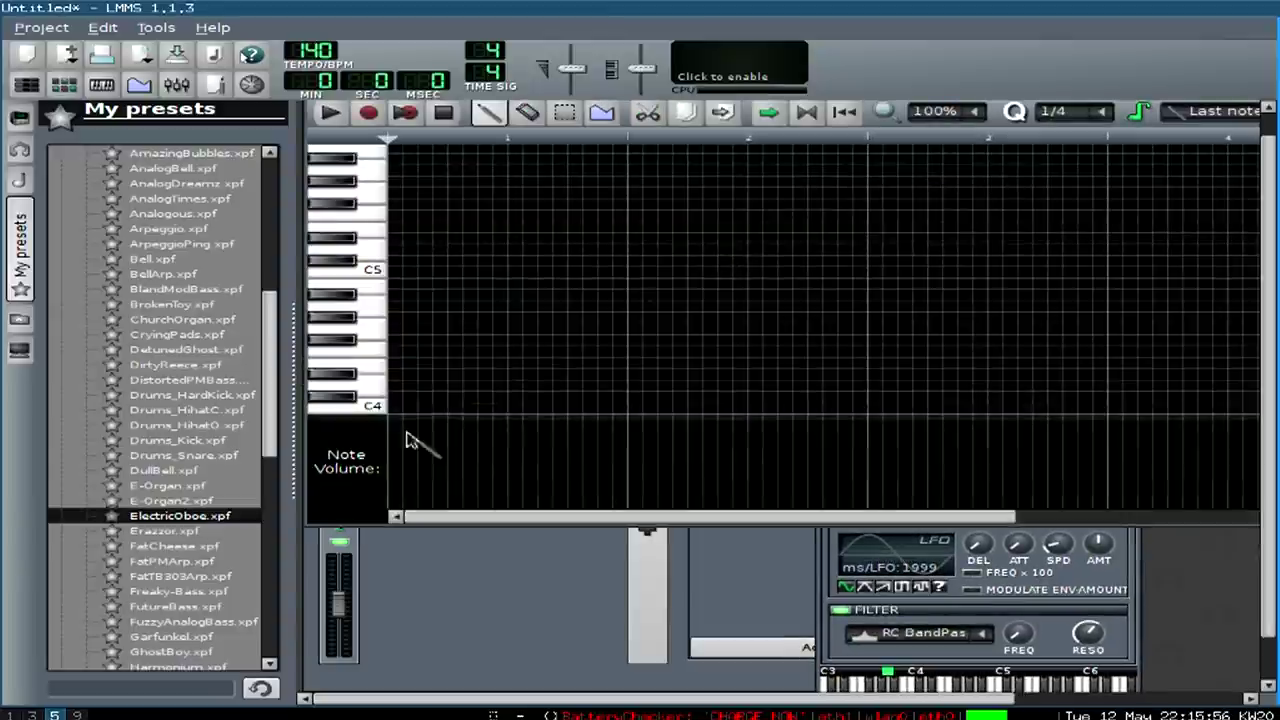
left_click(658, 251)
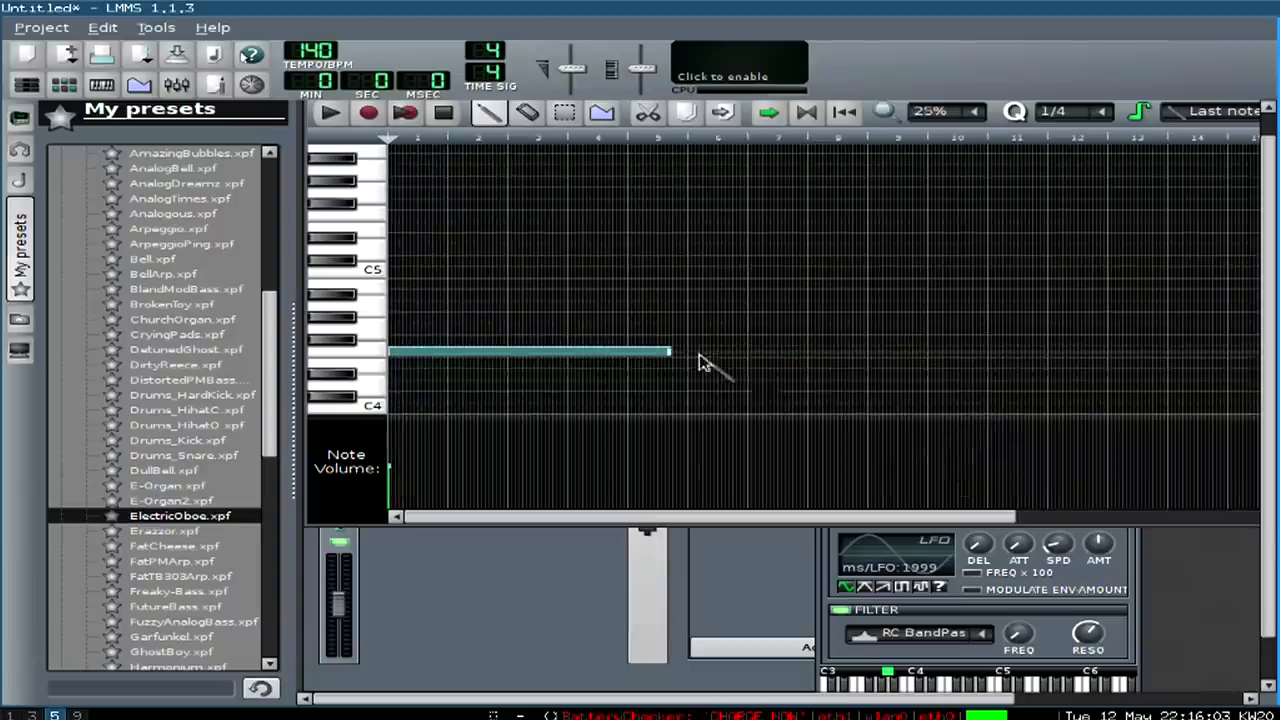
left_click_drag(670, 352, 1152, 352)
Step: Play the pattern in the piano roll and the whole song to hear the cutoff automation
key("space")
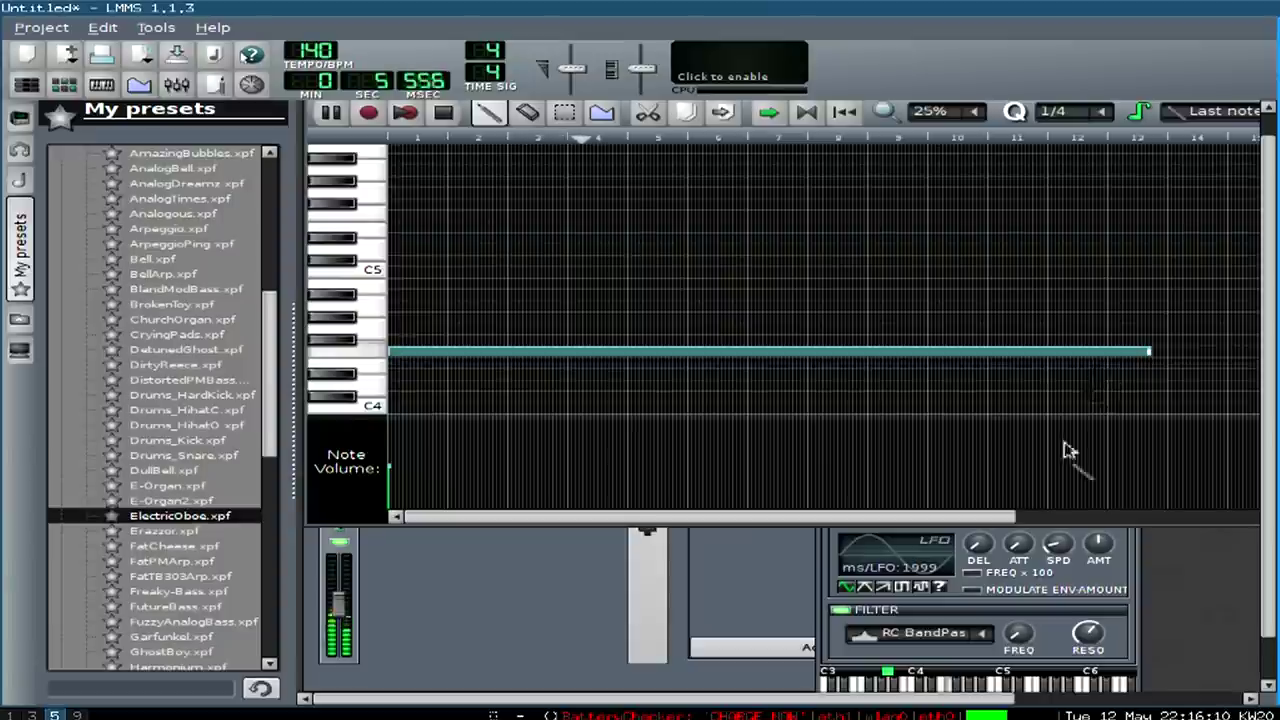
key("F7")
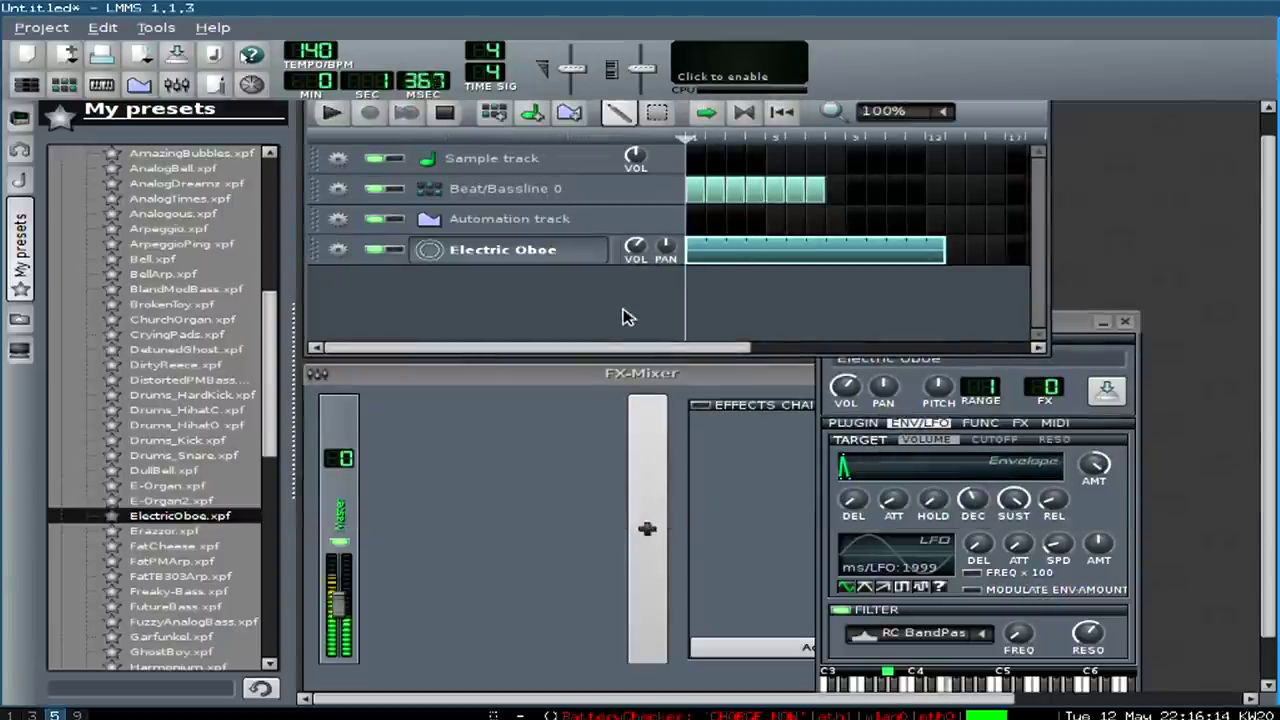
key("space")
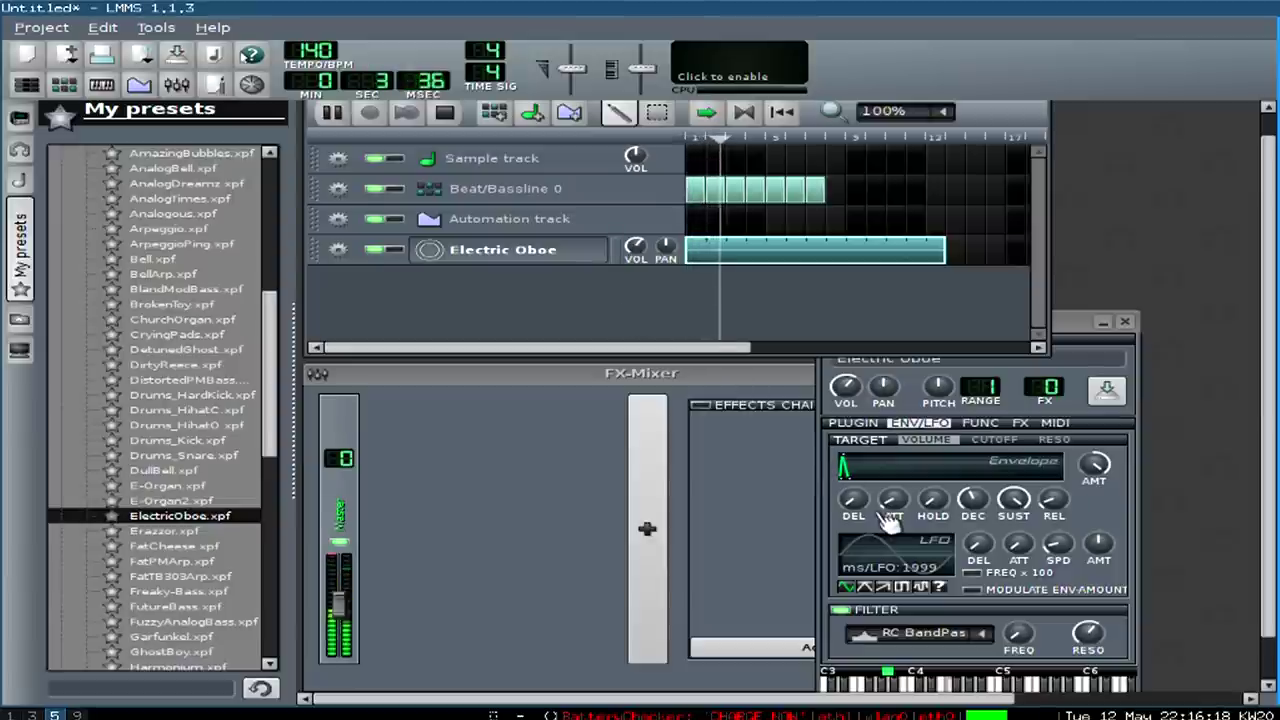
key("space")
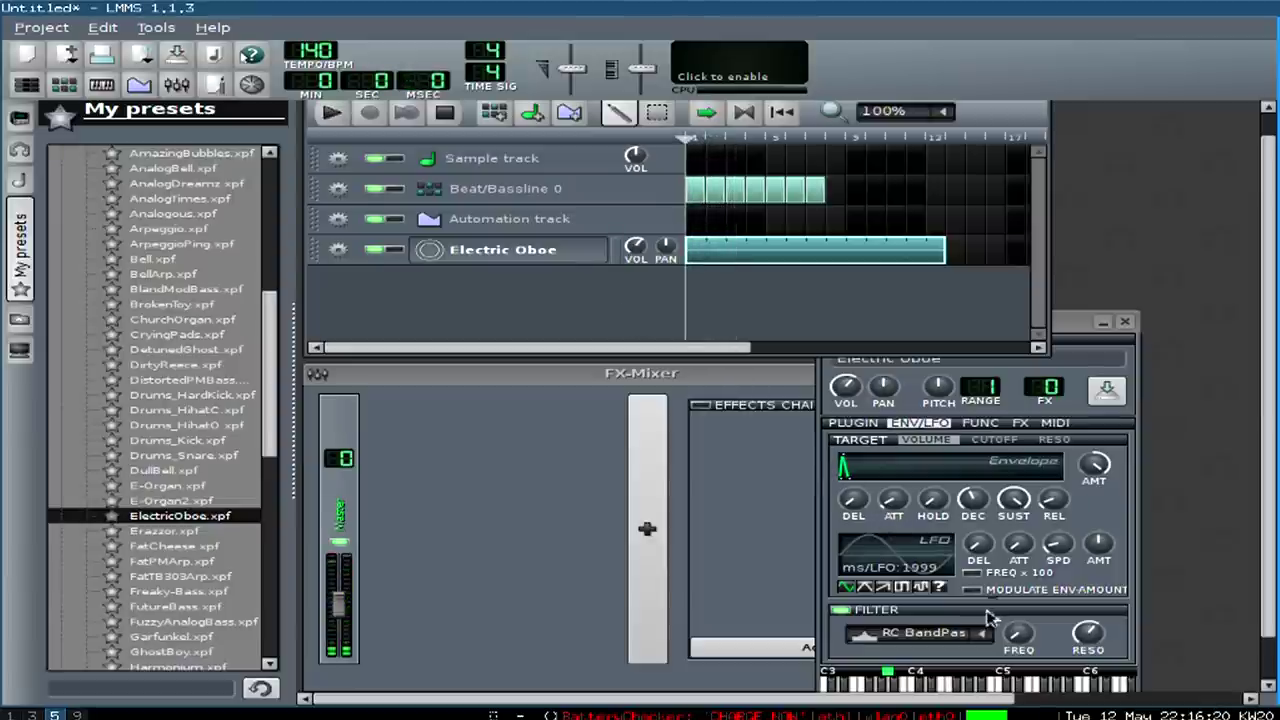
Step: Reopen the cutoff frequency's song-global automation, add a point of 7237 near the start, and check it by ear before closing the editor
right_click(1018, 632)
left_click(1060, 714)
key("space")
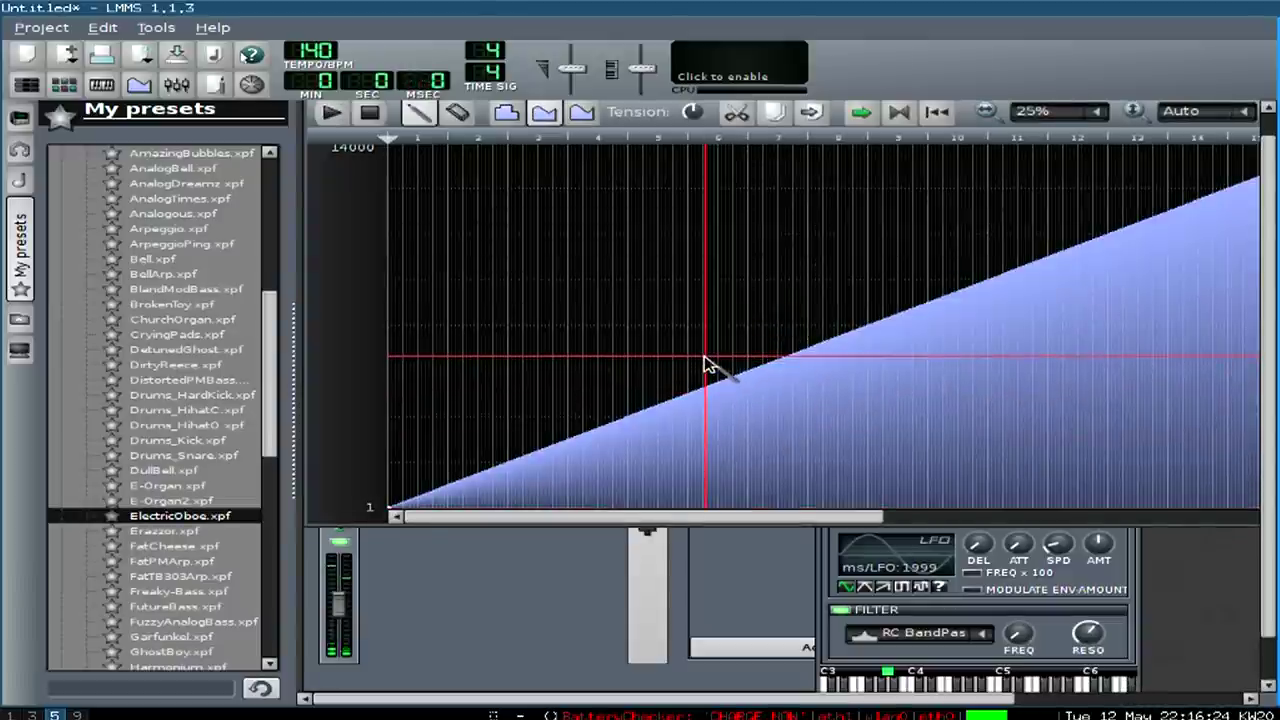
left_click_drag(412, 394, 417, 320)
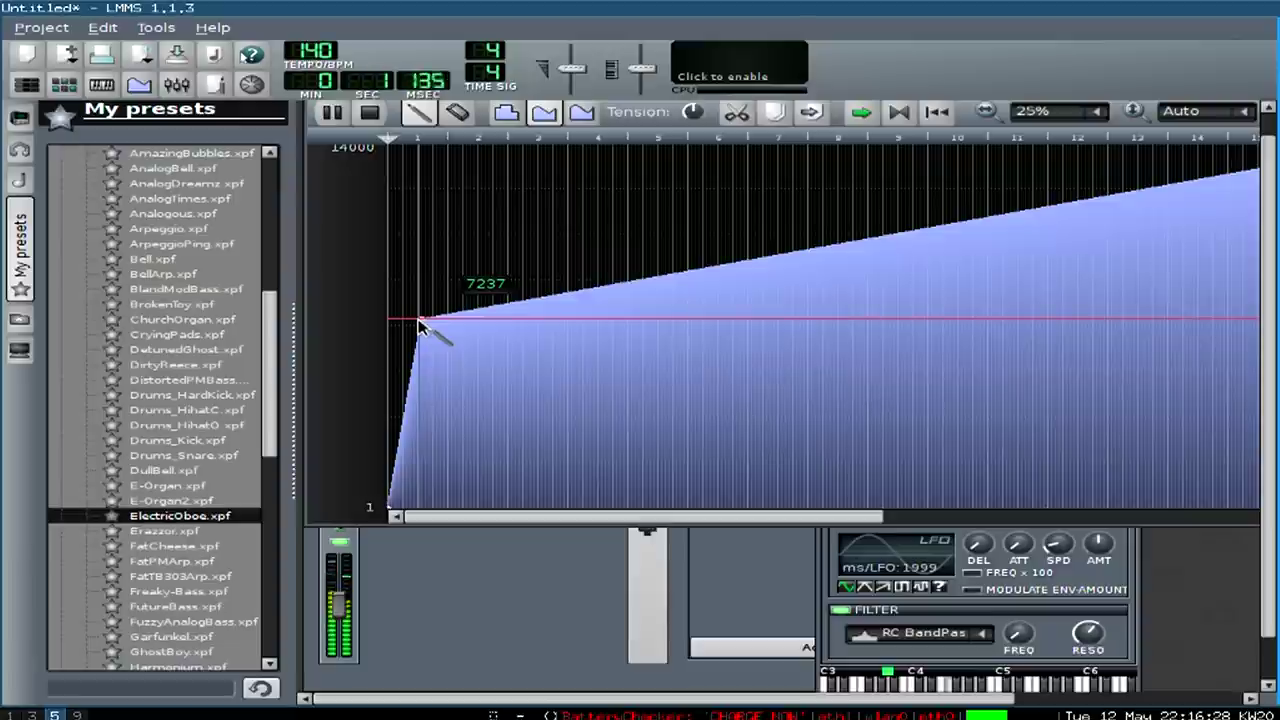
key("space")
key("ctrl+n")
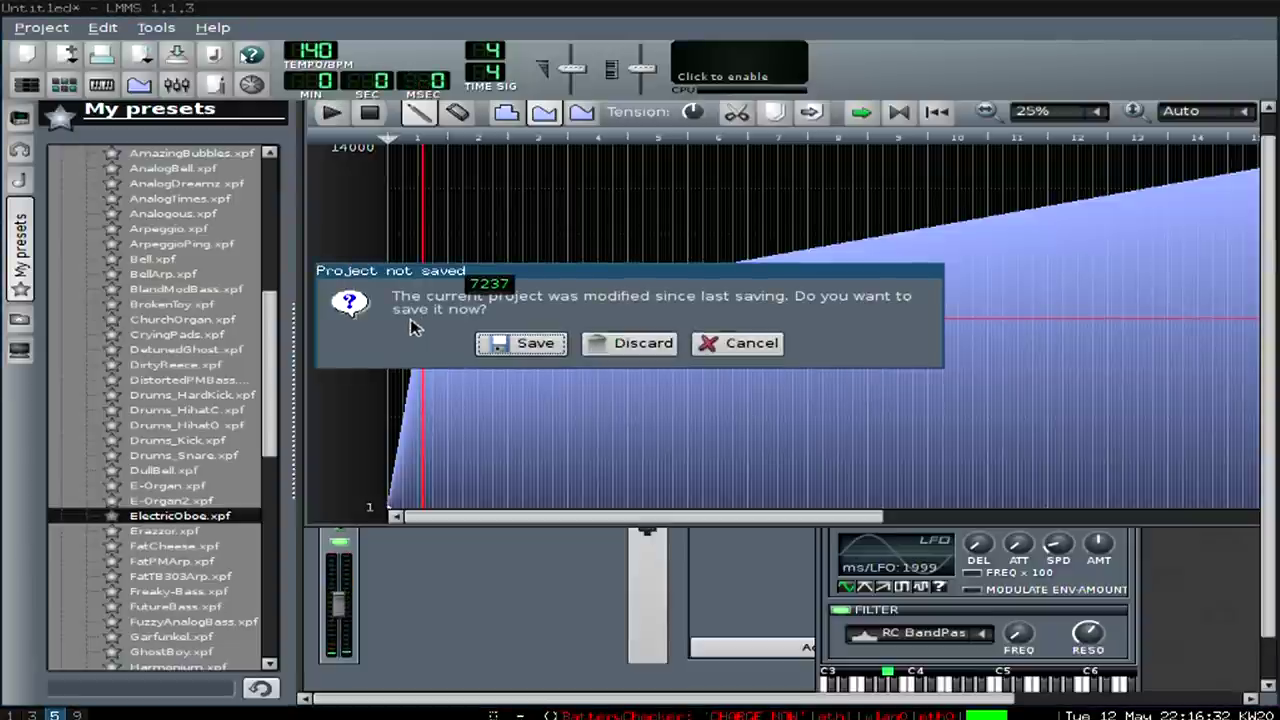
key("Escape")
key("F8")
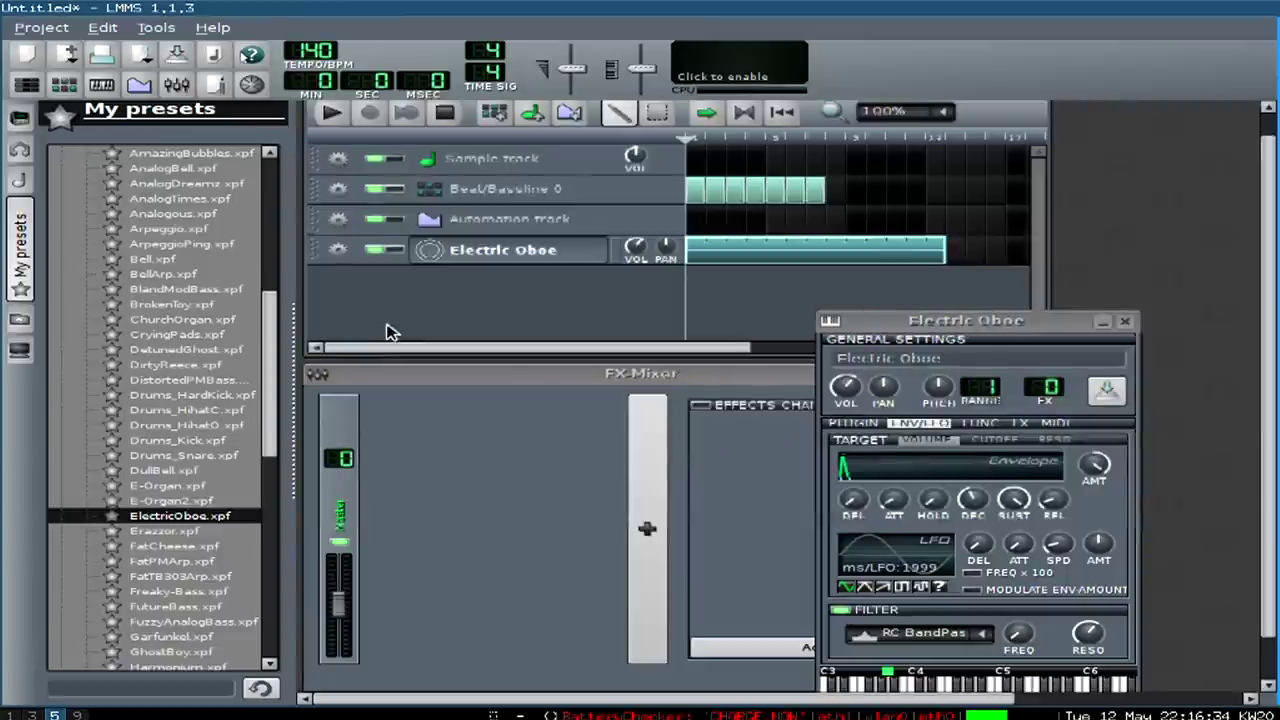